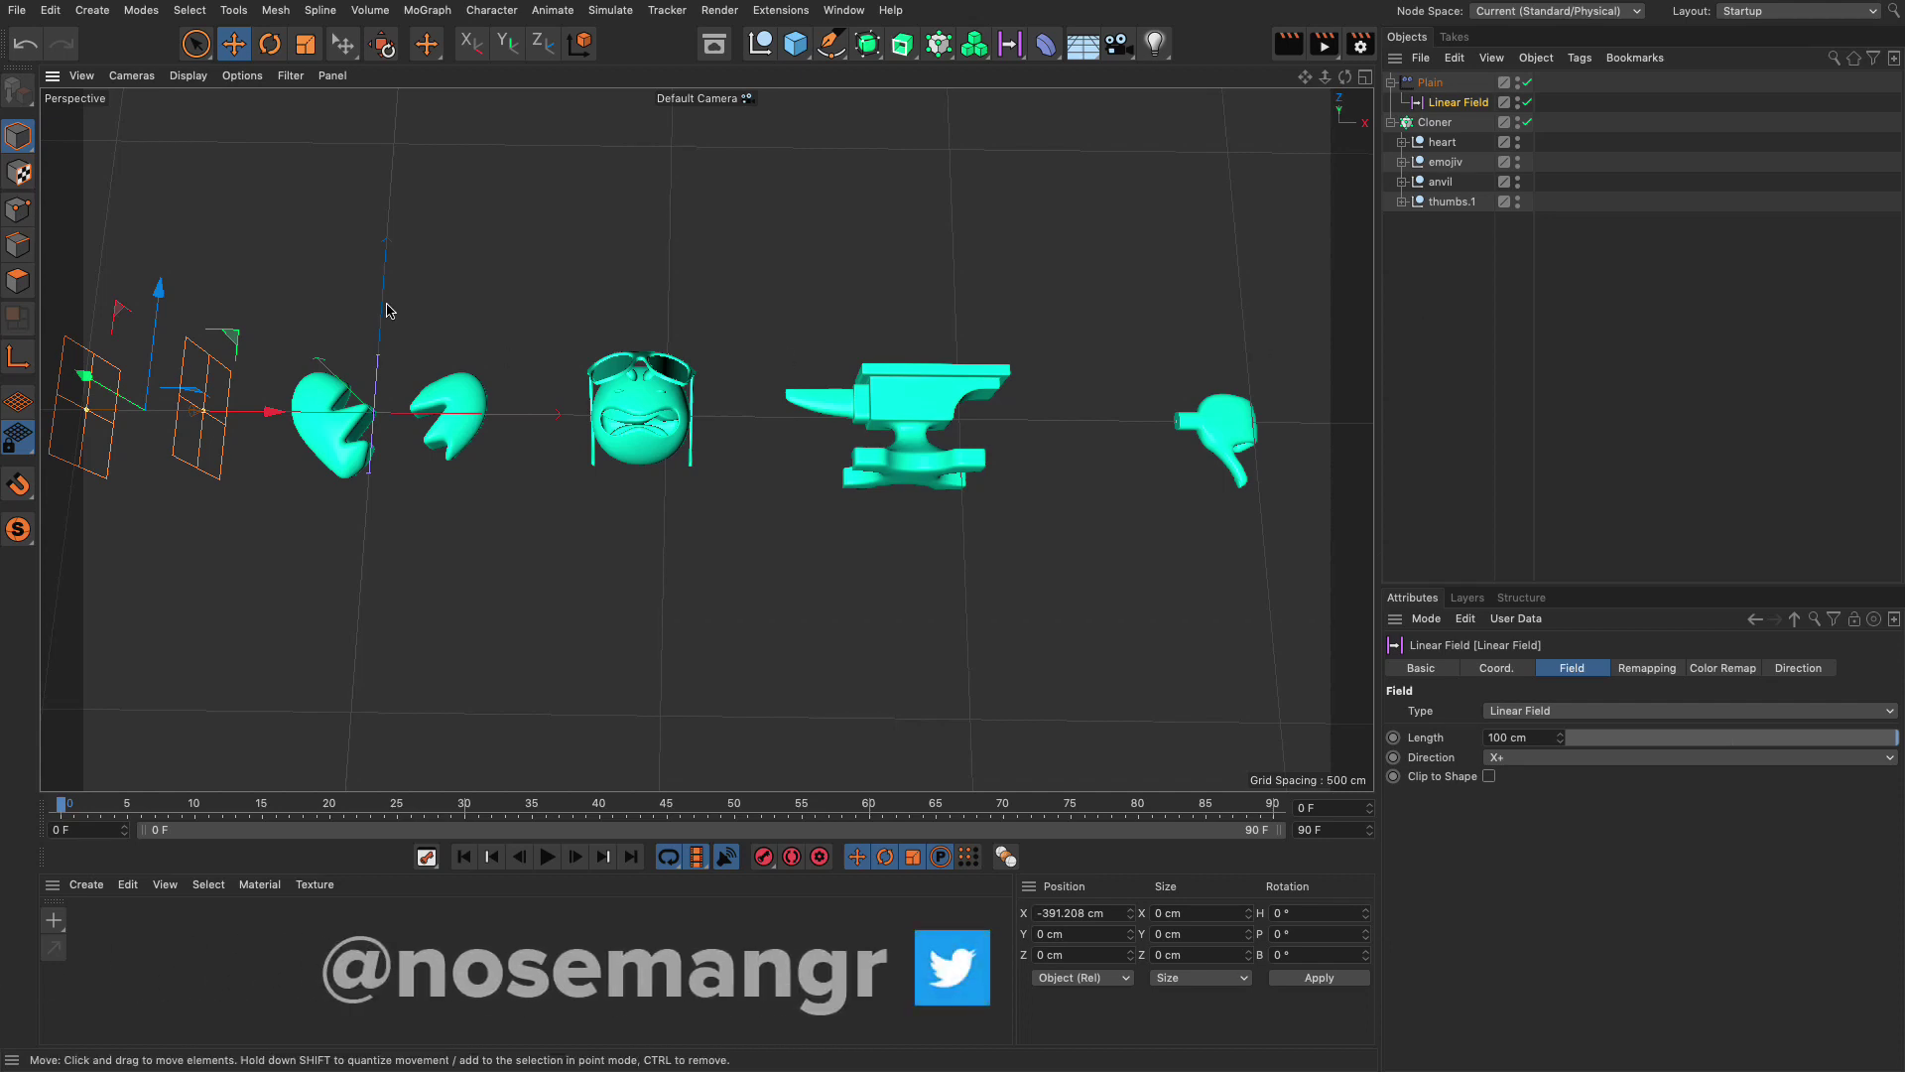
Step: Preview how the animated objects change over time and return the timeline to frame 0
drag(276, 420, 303, 392)
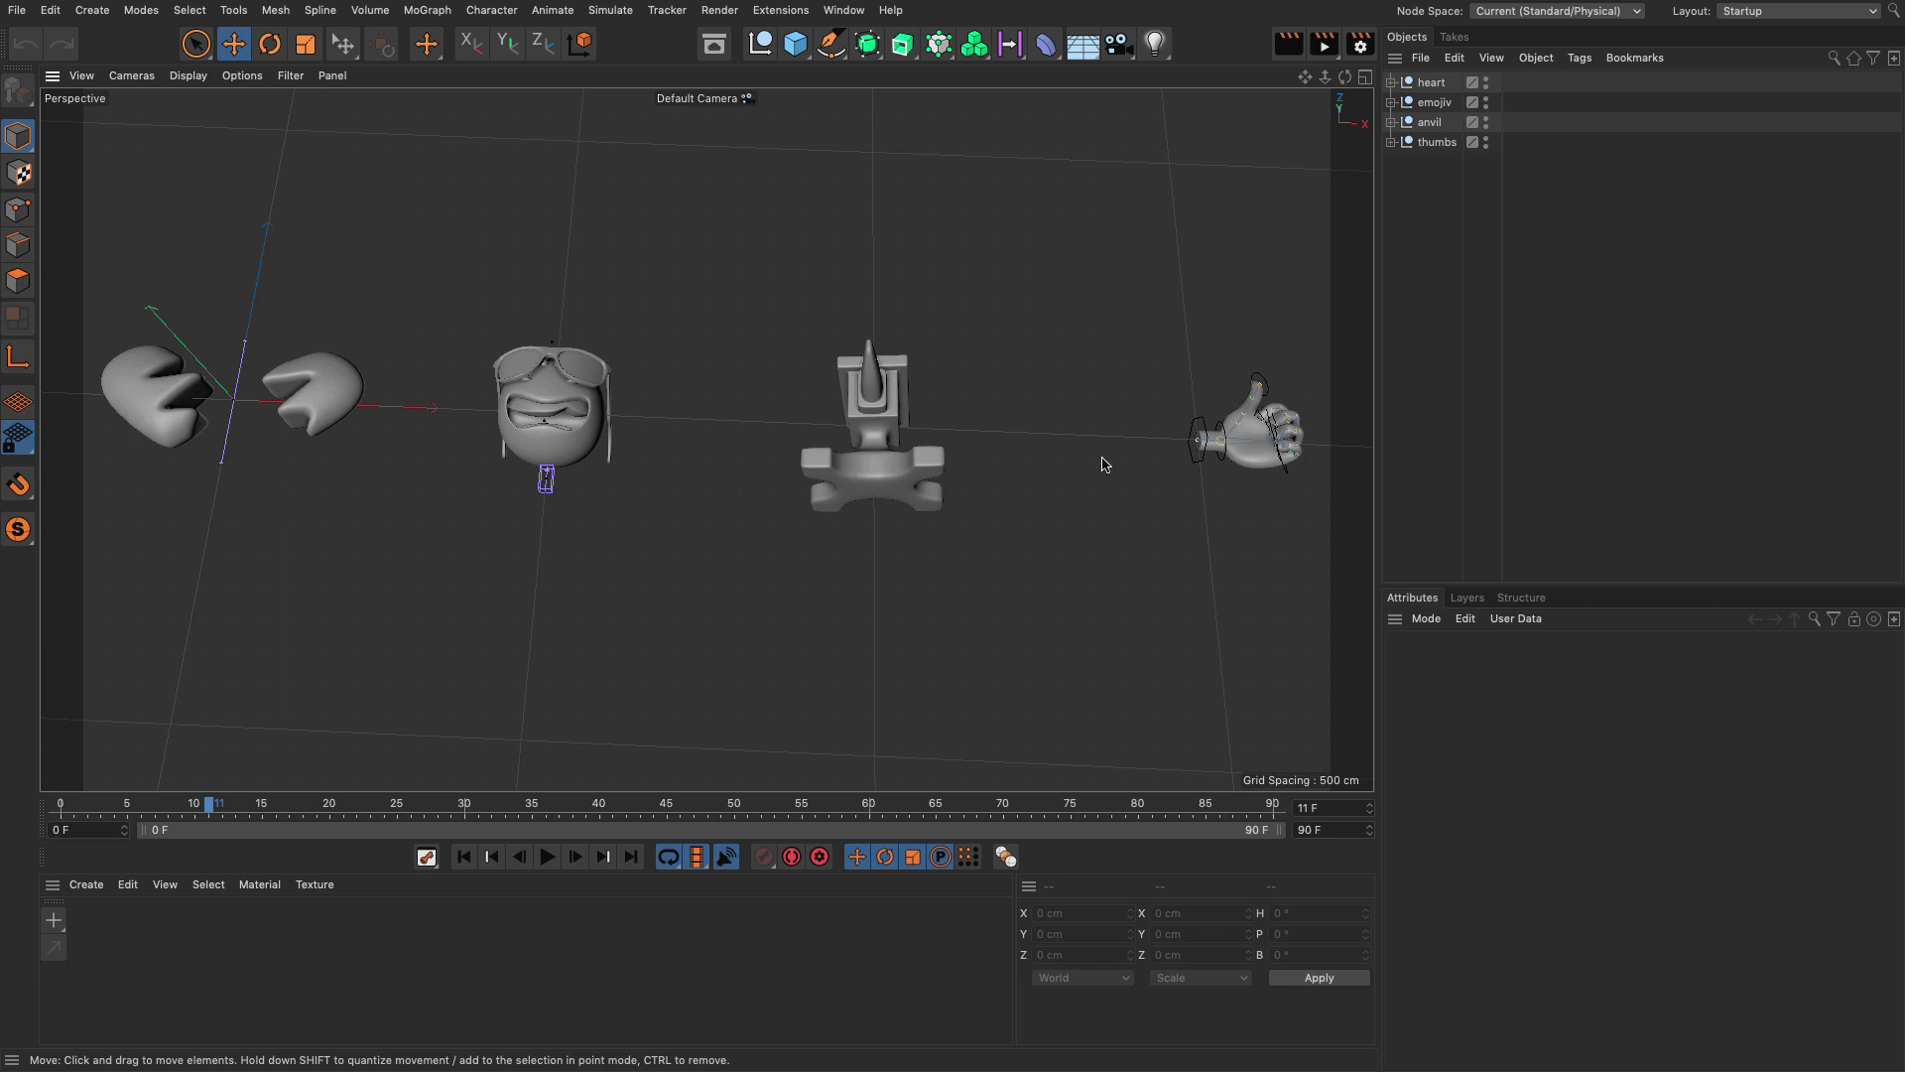
drag(198, 809, 62, 832)
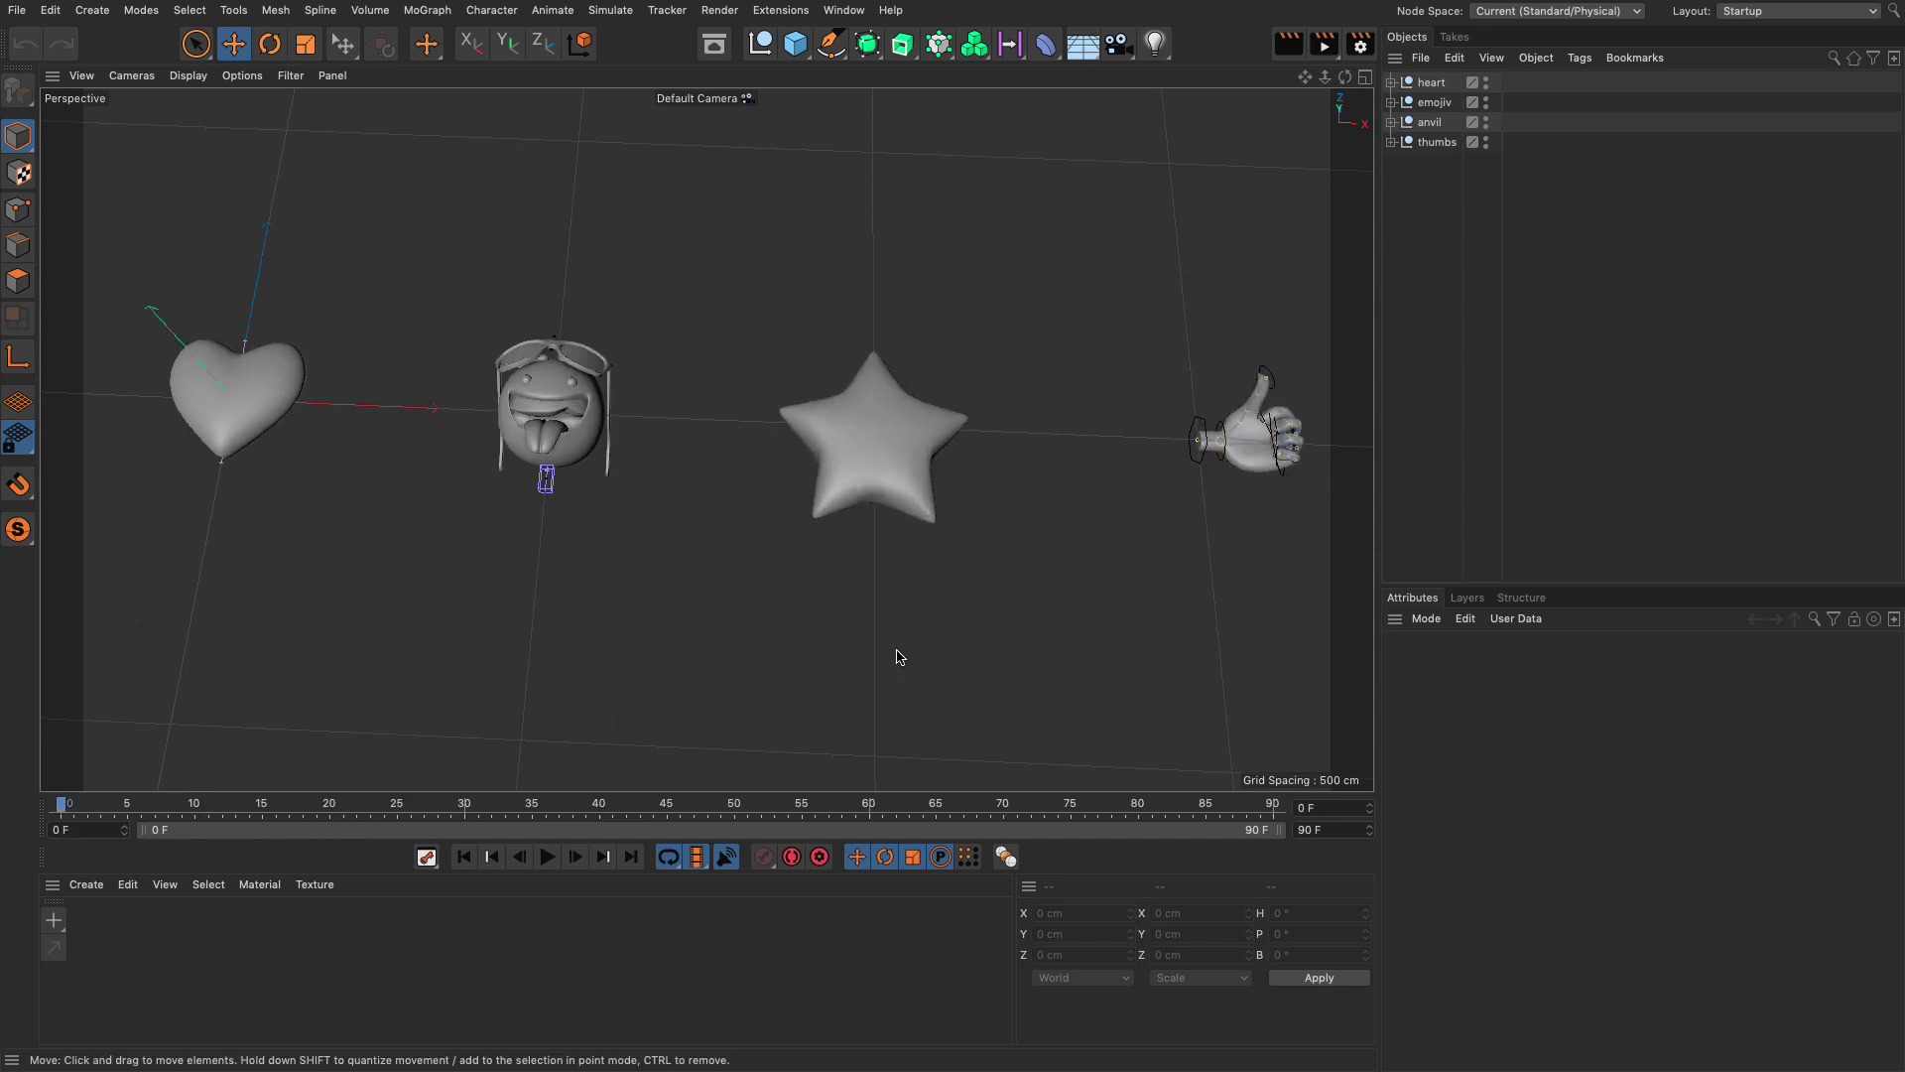
Step: Add a Cloner in Linear mode and place the heart, emojiv, anvil and thumbs objects inside it
click(938, 43)
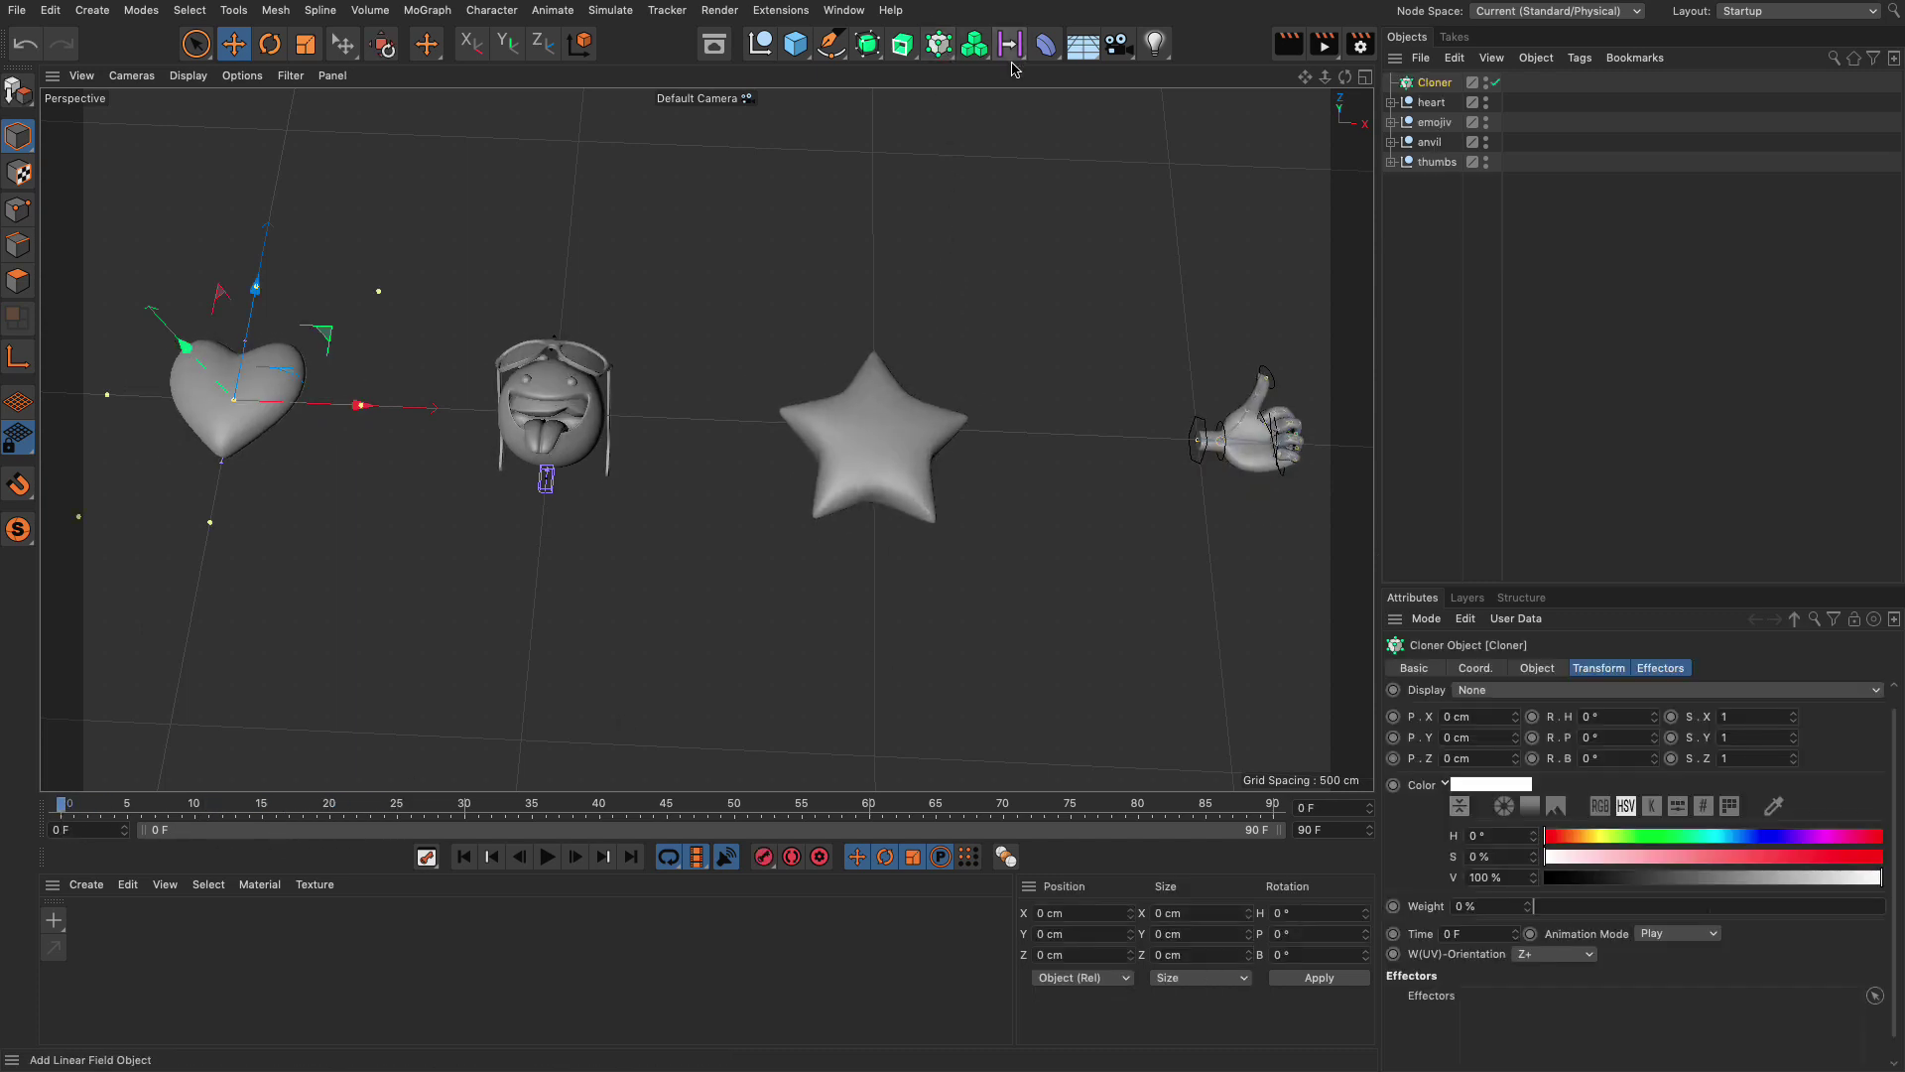
click(1540, 669)
click(1548, 712)
click(1554, 751)
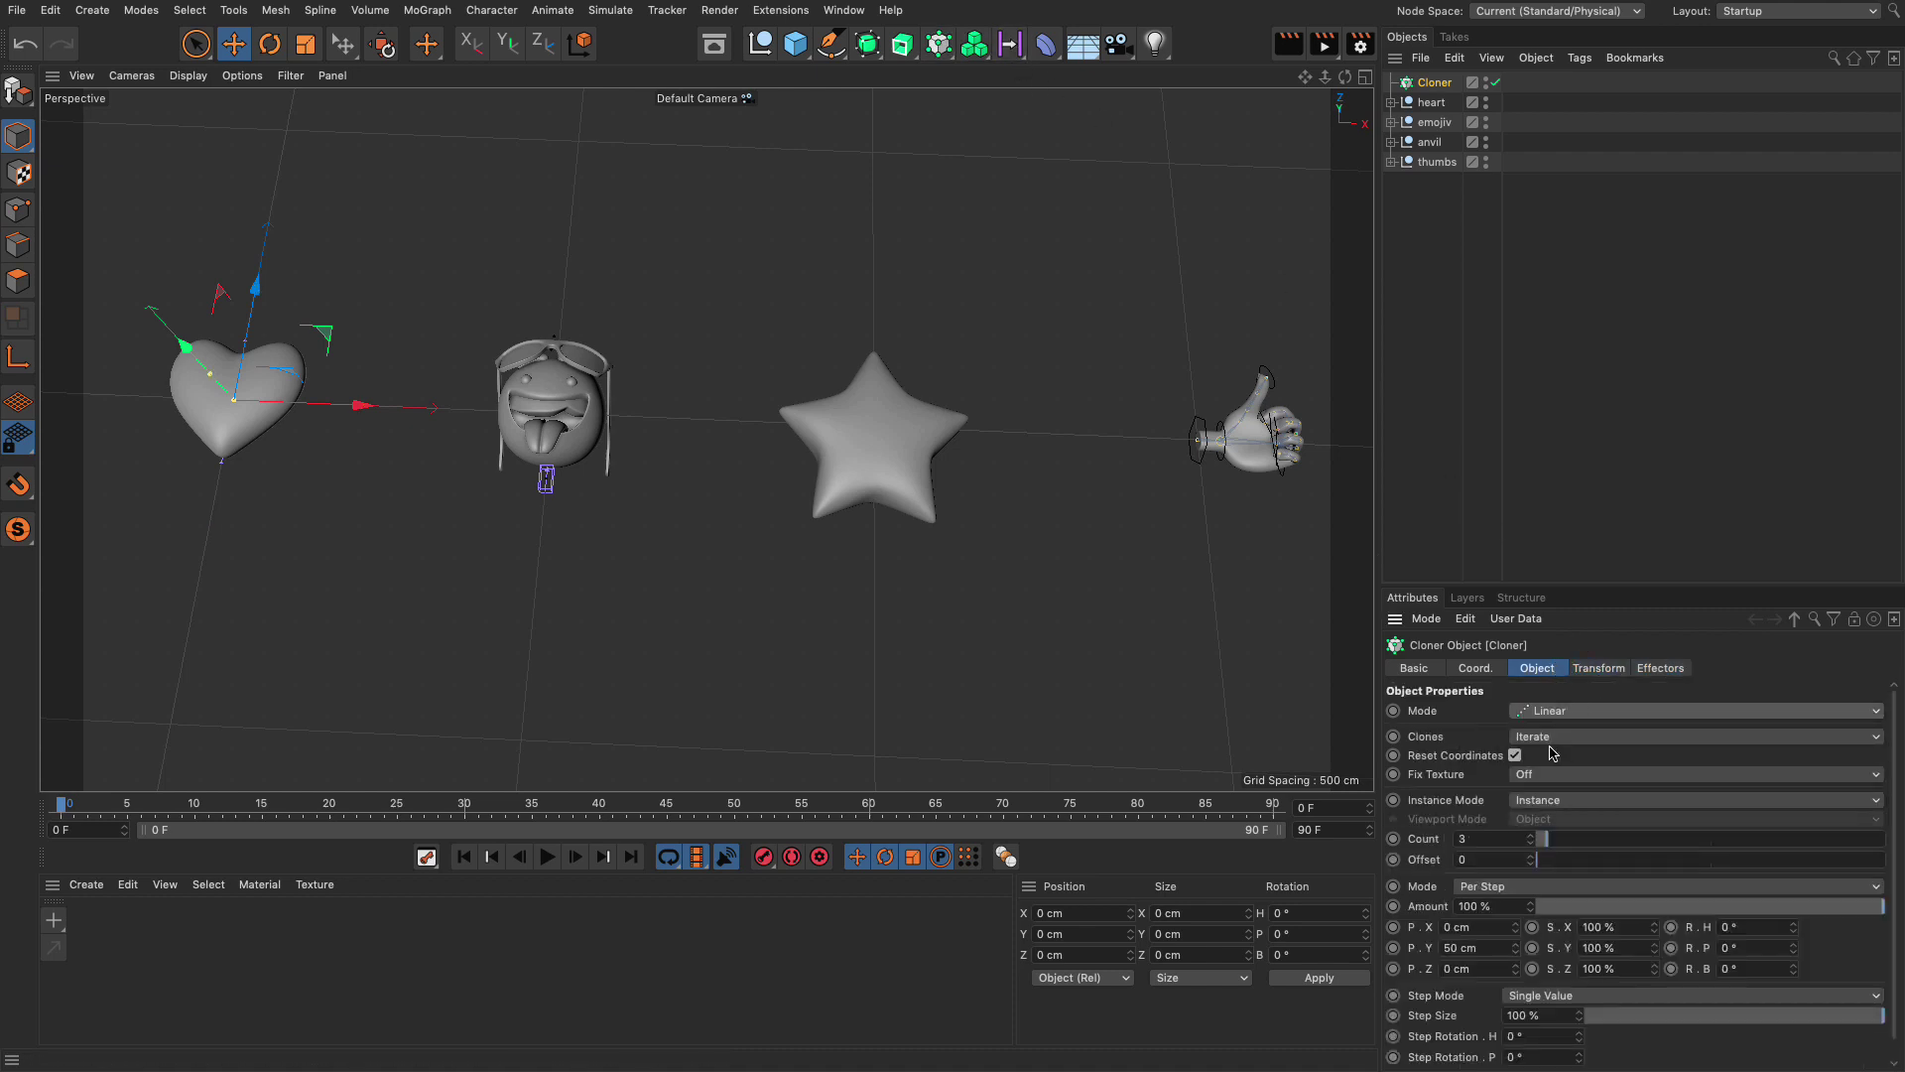
mouse_move(1467, 218)
mouse_down()
mouse_move(1410, 95)
mouse_move(1432, 86)
mouse_up()
click(1434, 82)
Step: Set the Cloner's count to 4, its per-step Y offset to 0 cm and its X offset to 420 cm
drag(1493, 842, 1448, 841)
text(4)
key(Return)
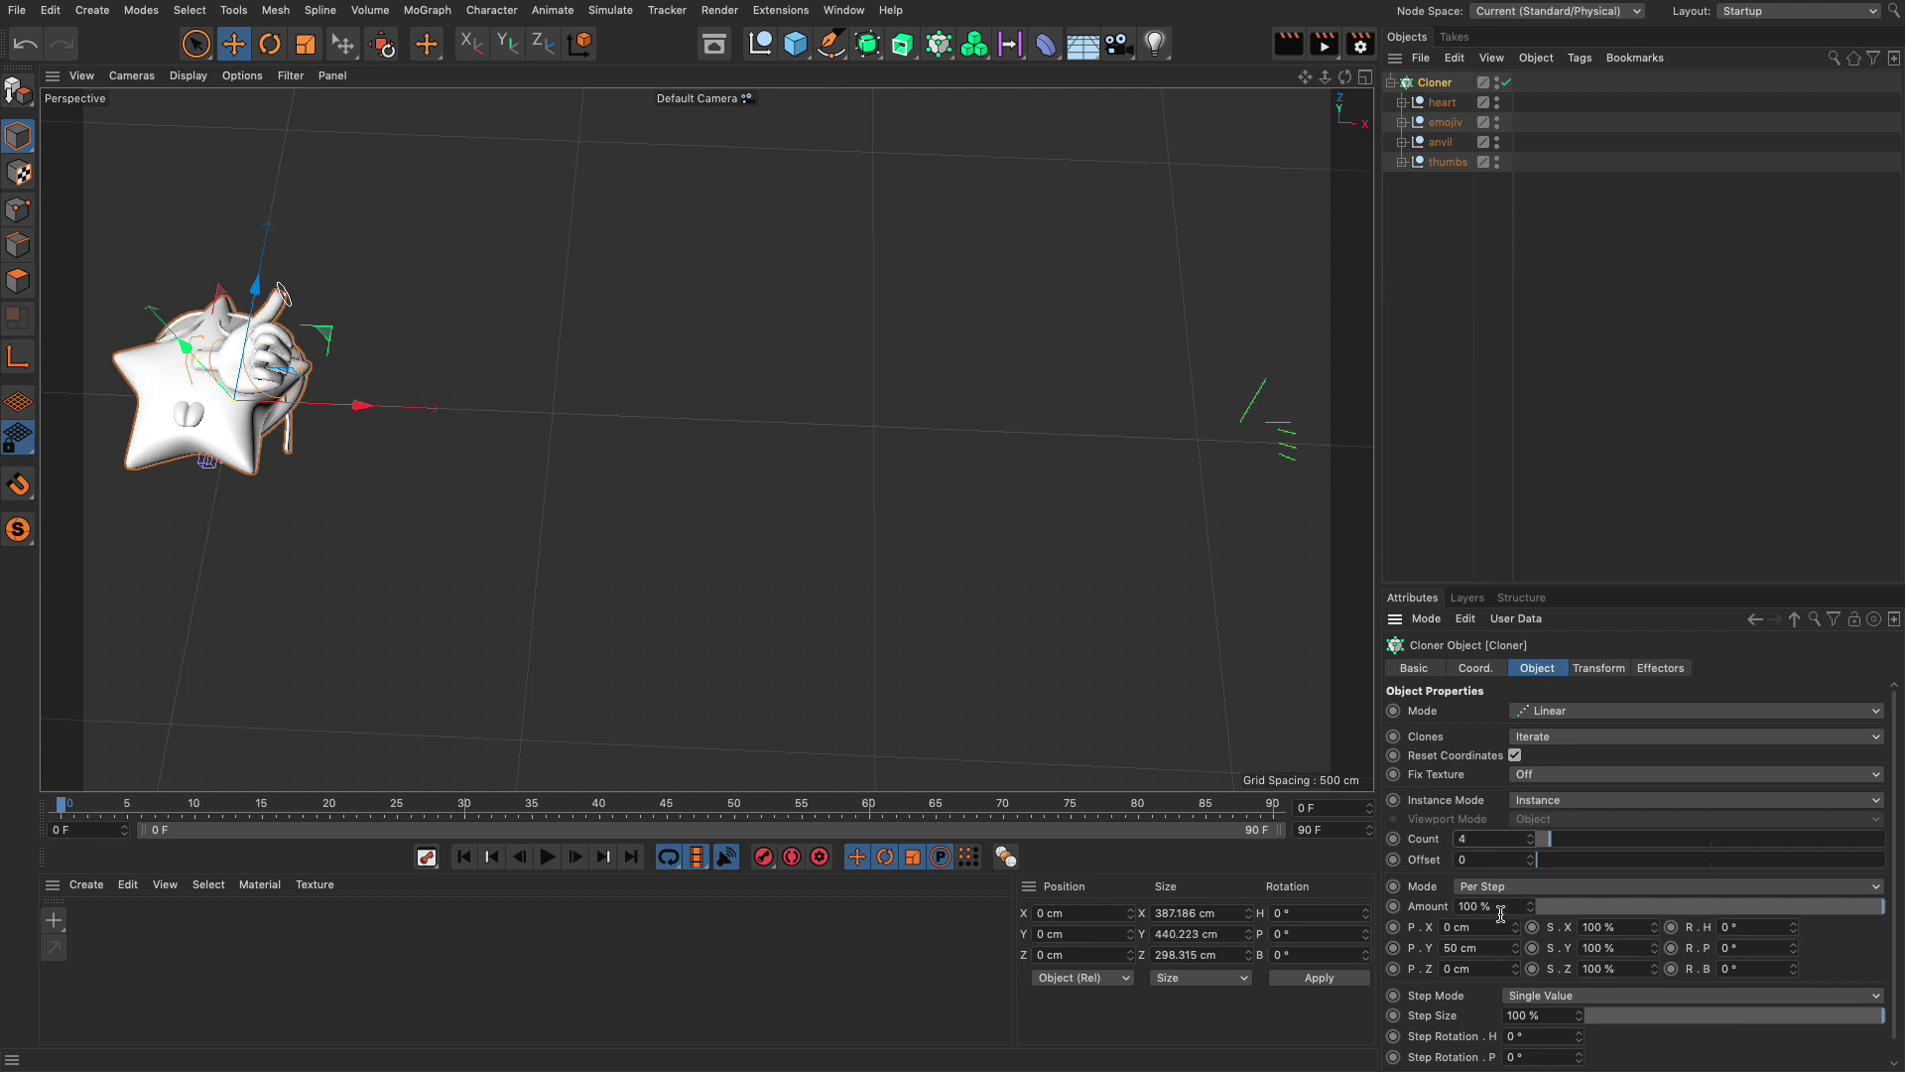
double_click(1466, 948)
text(0)
key(Return)
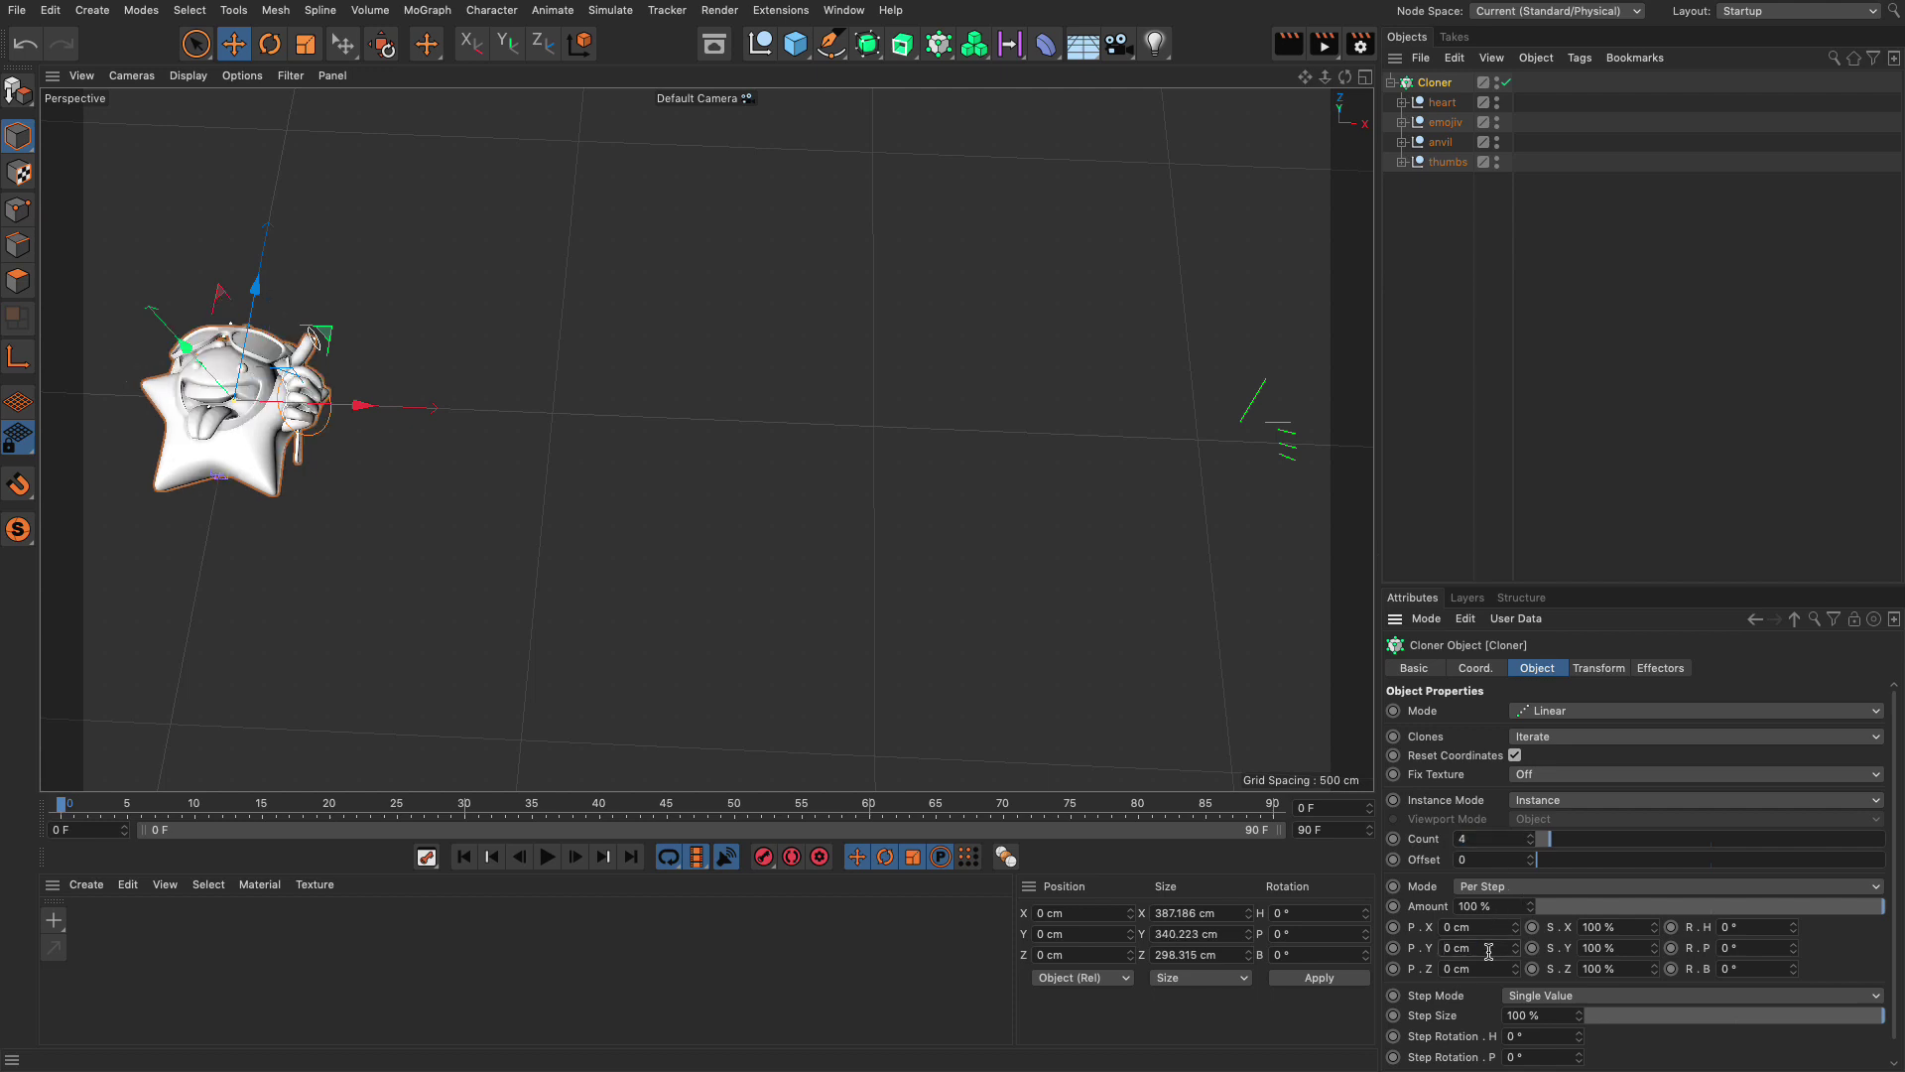
drag(1516, 933, 1608, 933)
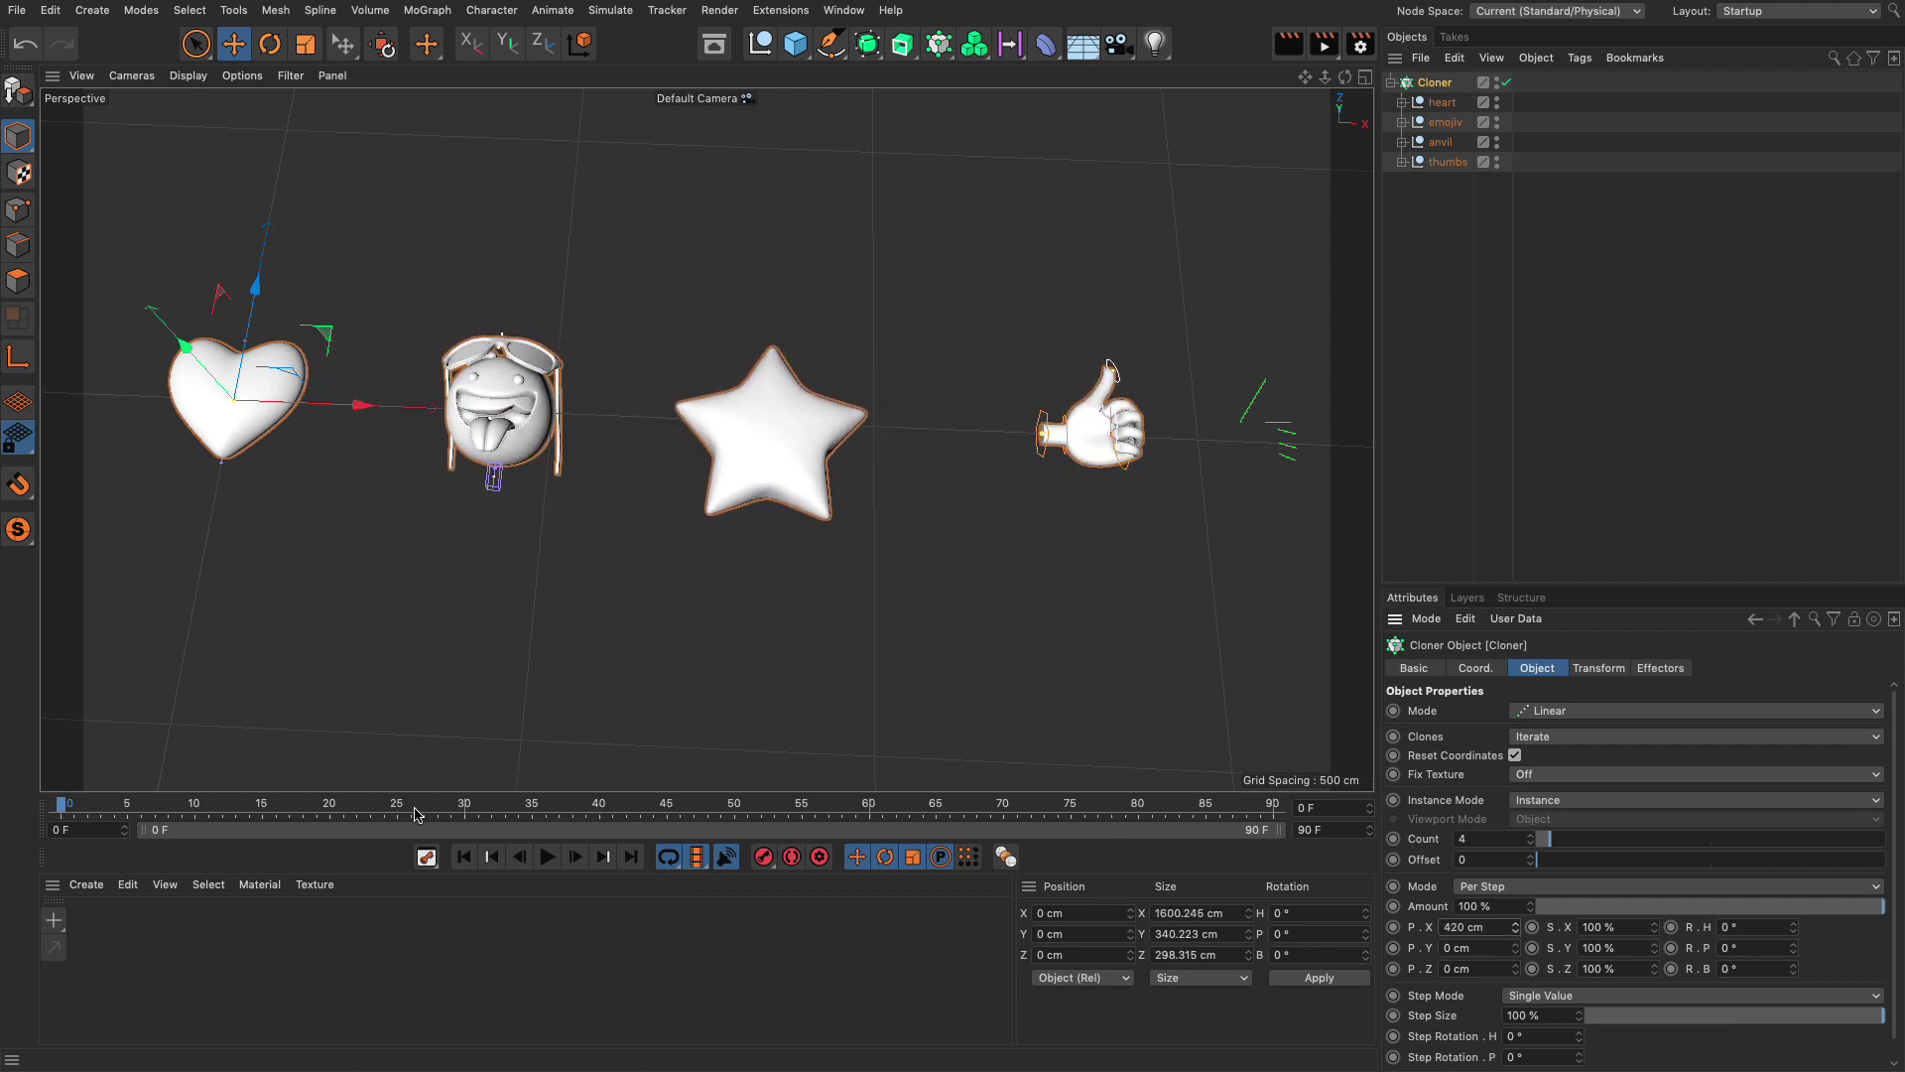
Step: Set the Cloner's animation mode to Fixed and scrub the timeline to check the clones
mouse_move(89, 804)
mouse_down()
mouse_move(428, 819)
mouse_move(61, 806)
mouse_up()
click(1597, 669)
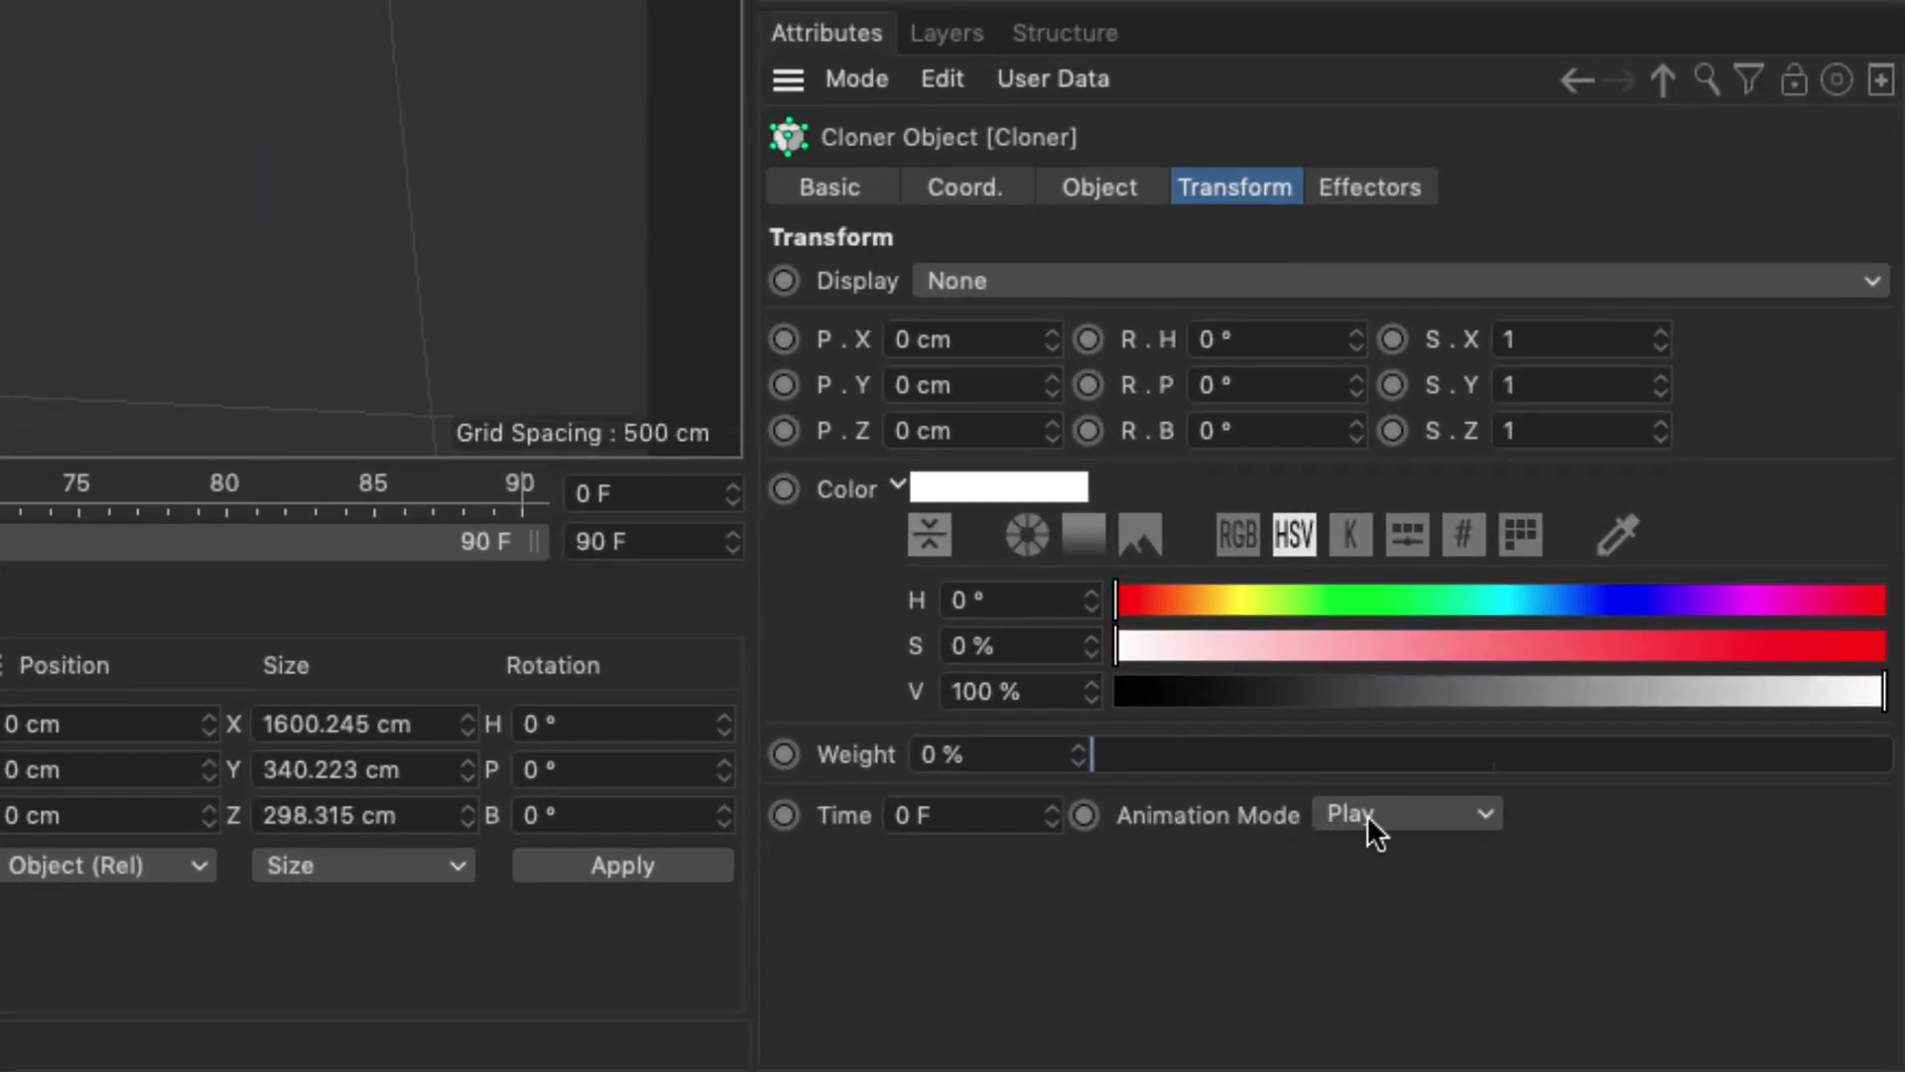
click(1367, 816)
click(1371, 933)
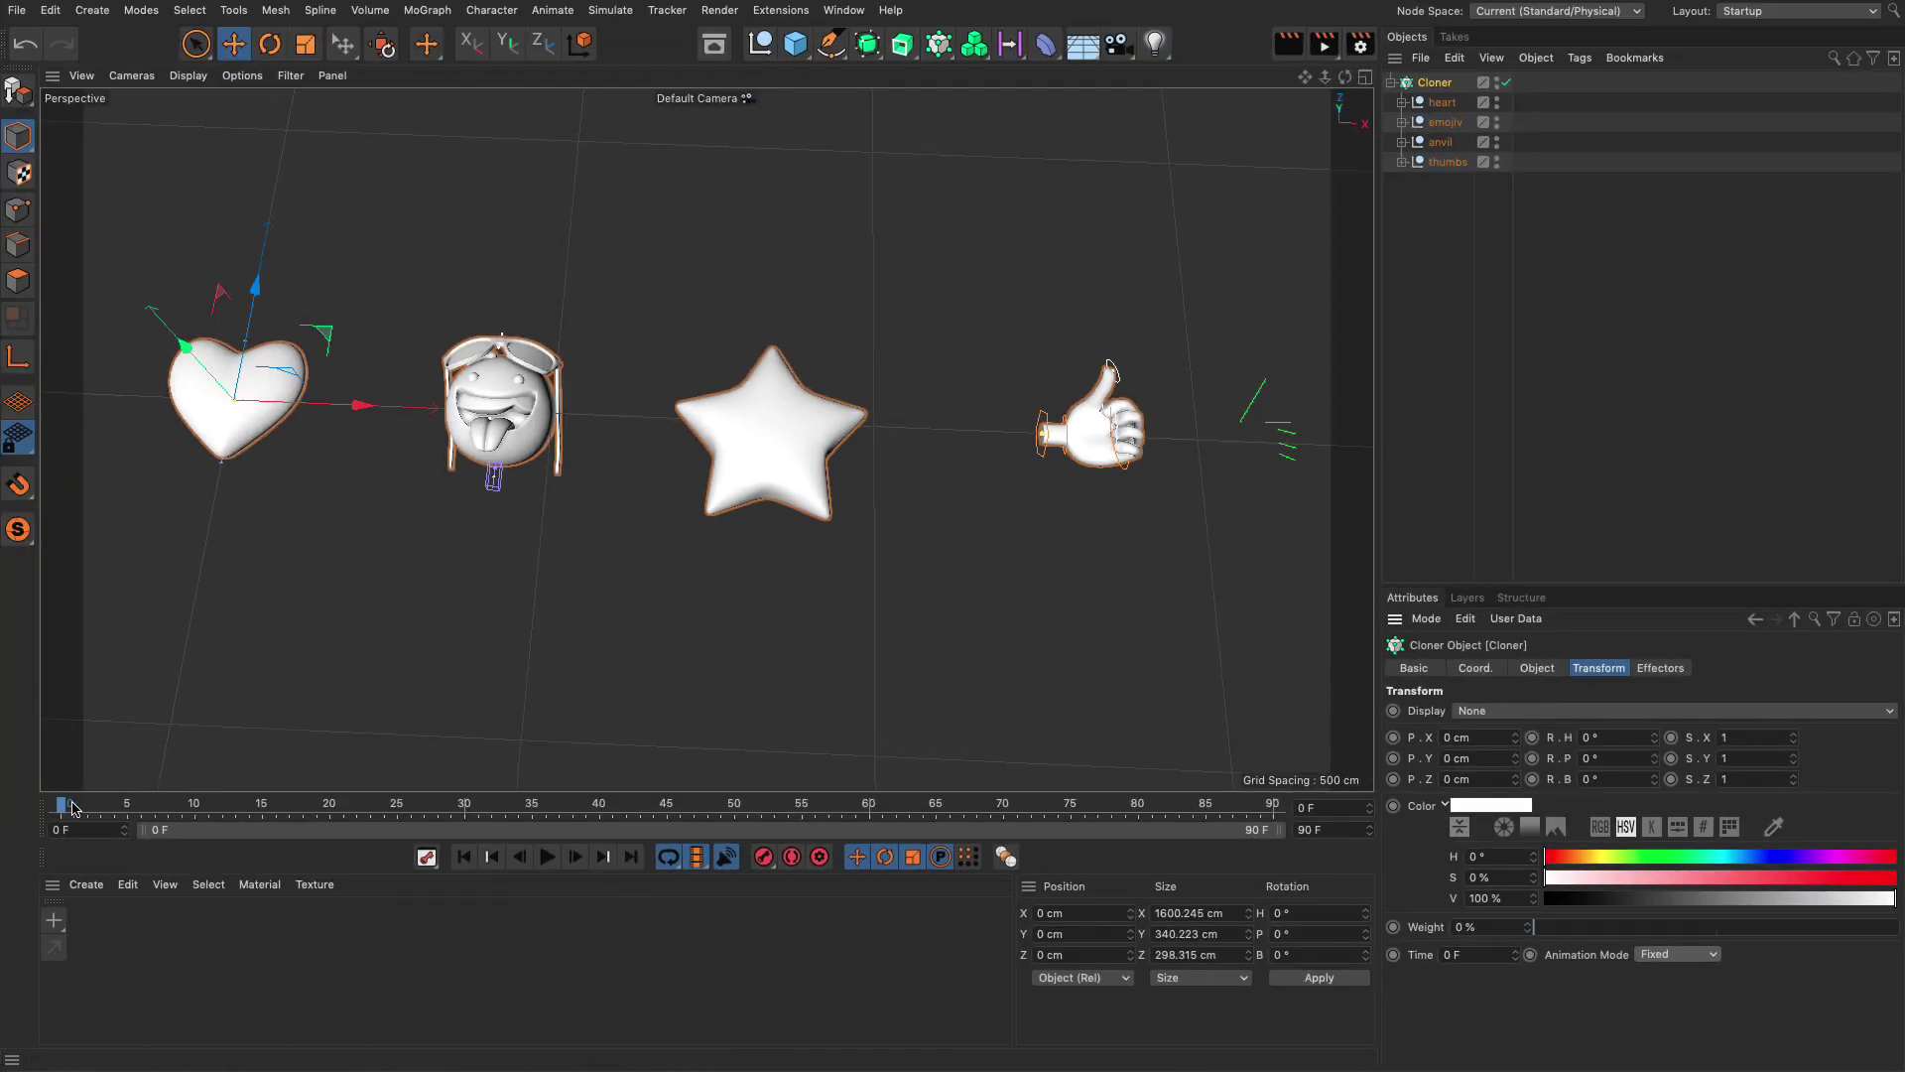
mouse_move(67, 807)
mouse_down()
mouse_move(494, 836)
mouse_move(66, 818)
mouse_up()
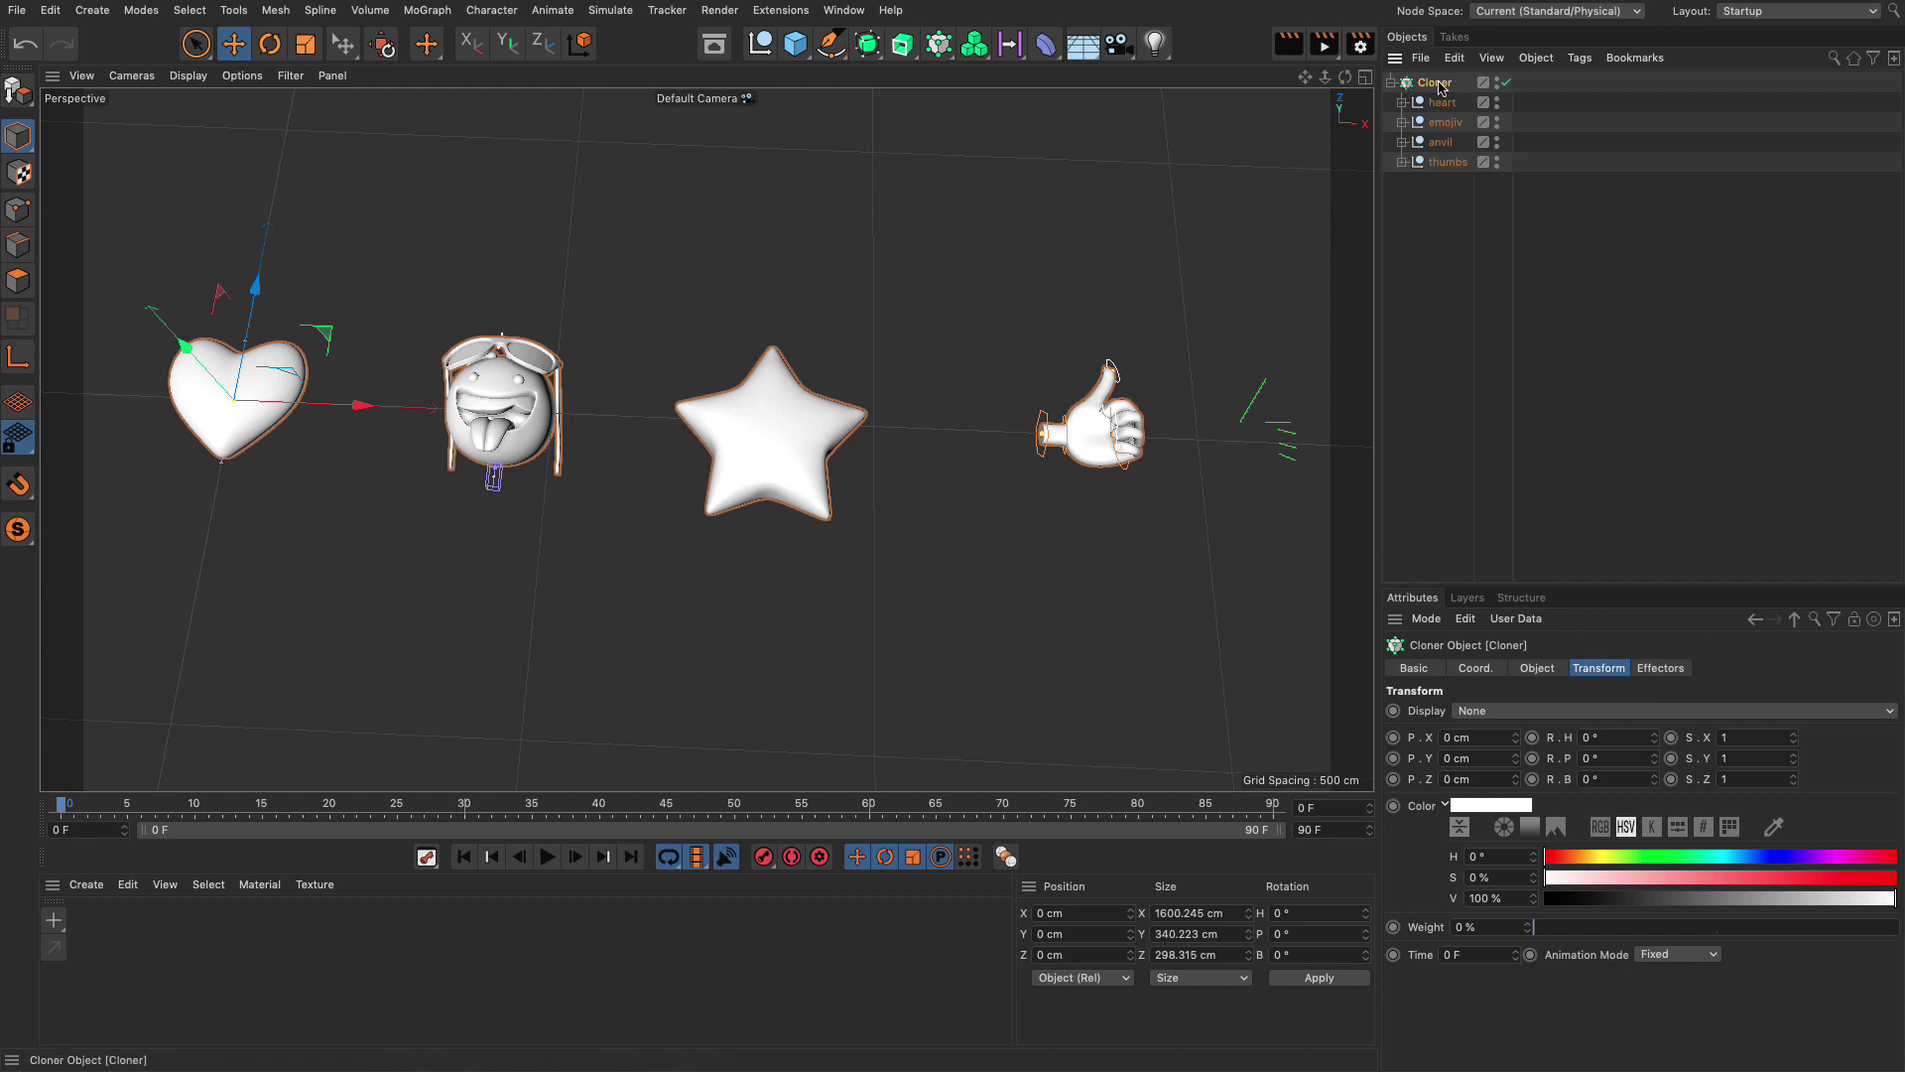
Step: Add a Plain effector to the Cloner and turn off its position transform
click(427, 10)
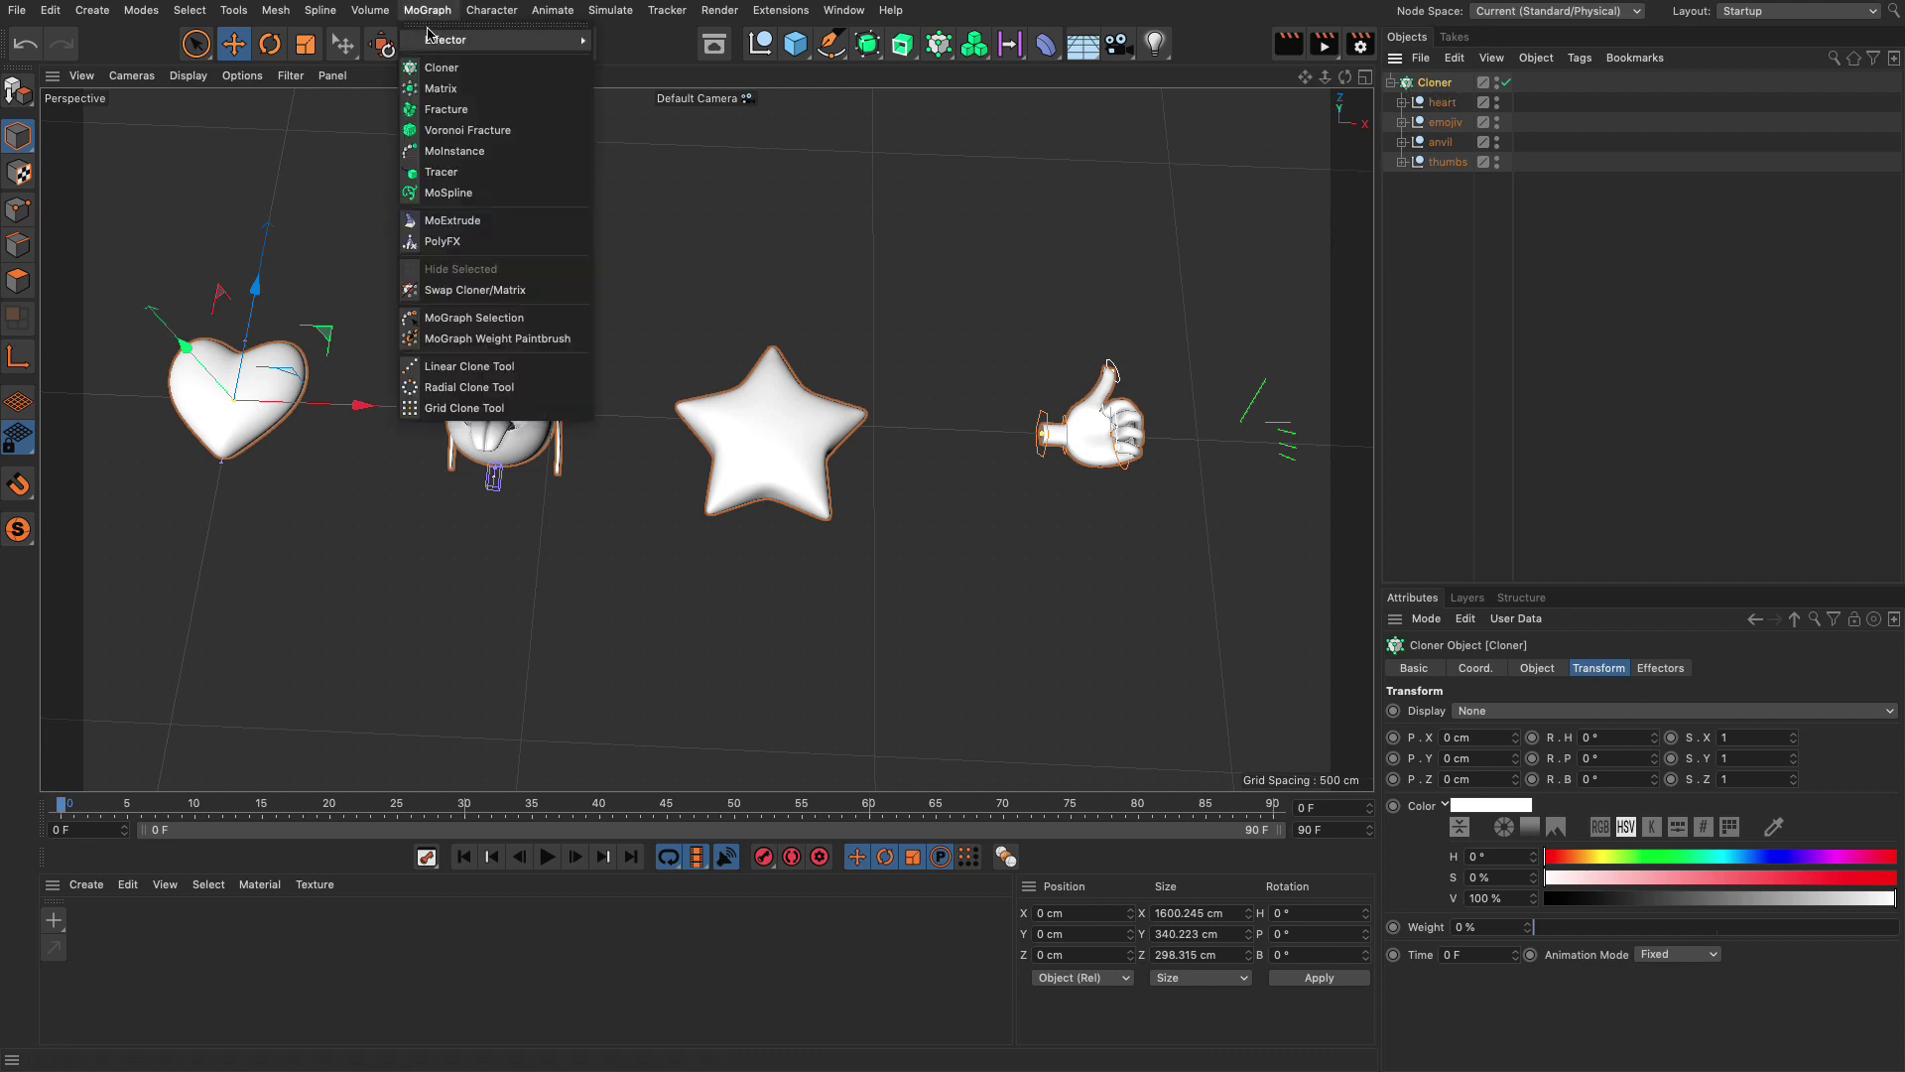
mouse_move(437, 40)
click(629, 47)
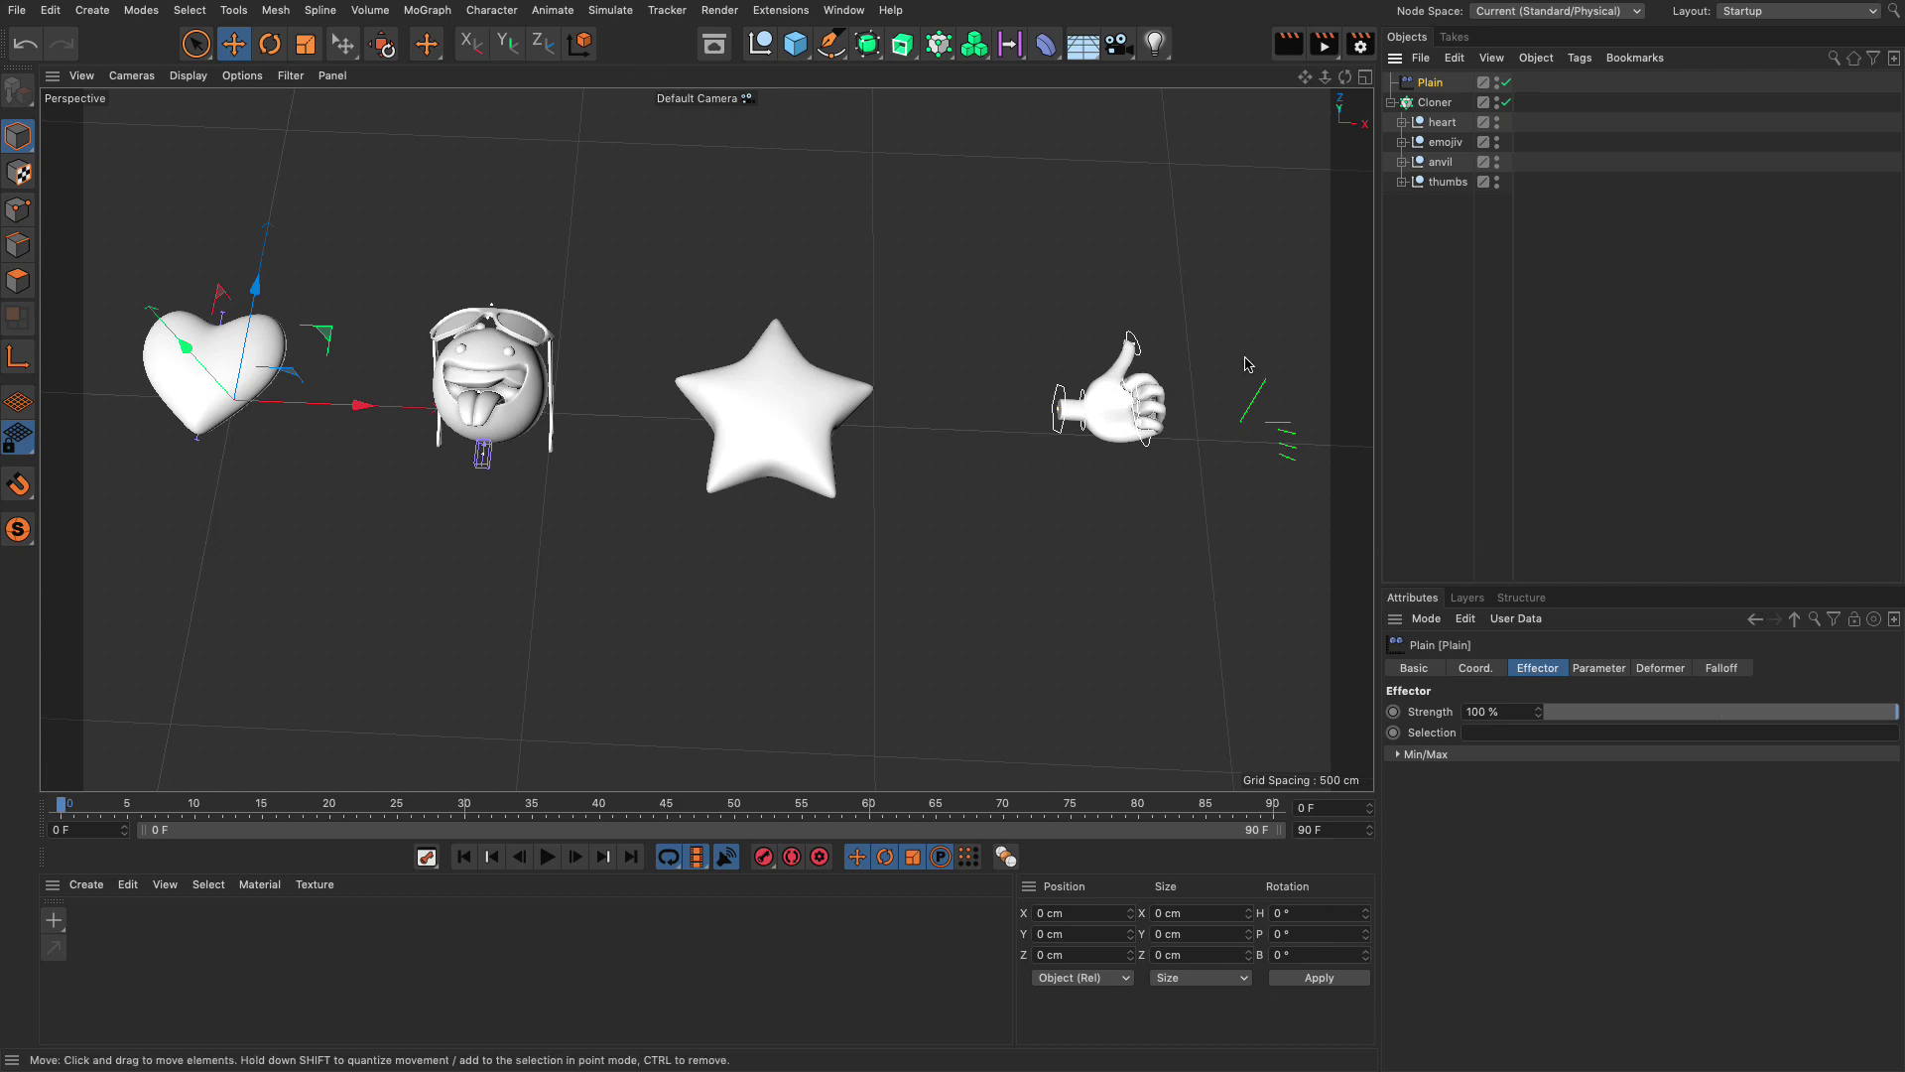
click(1588, 669)
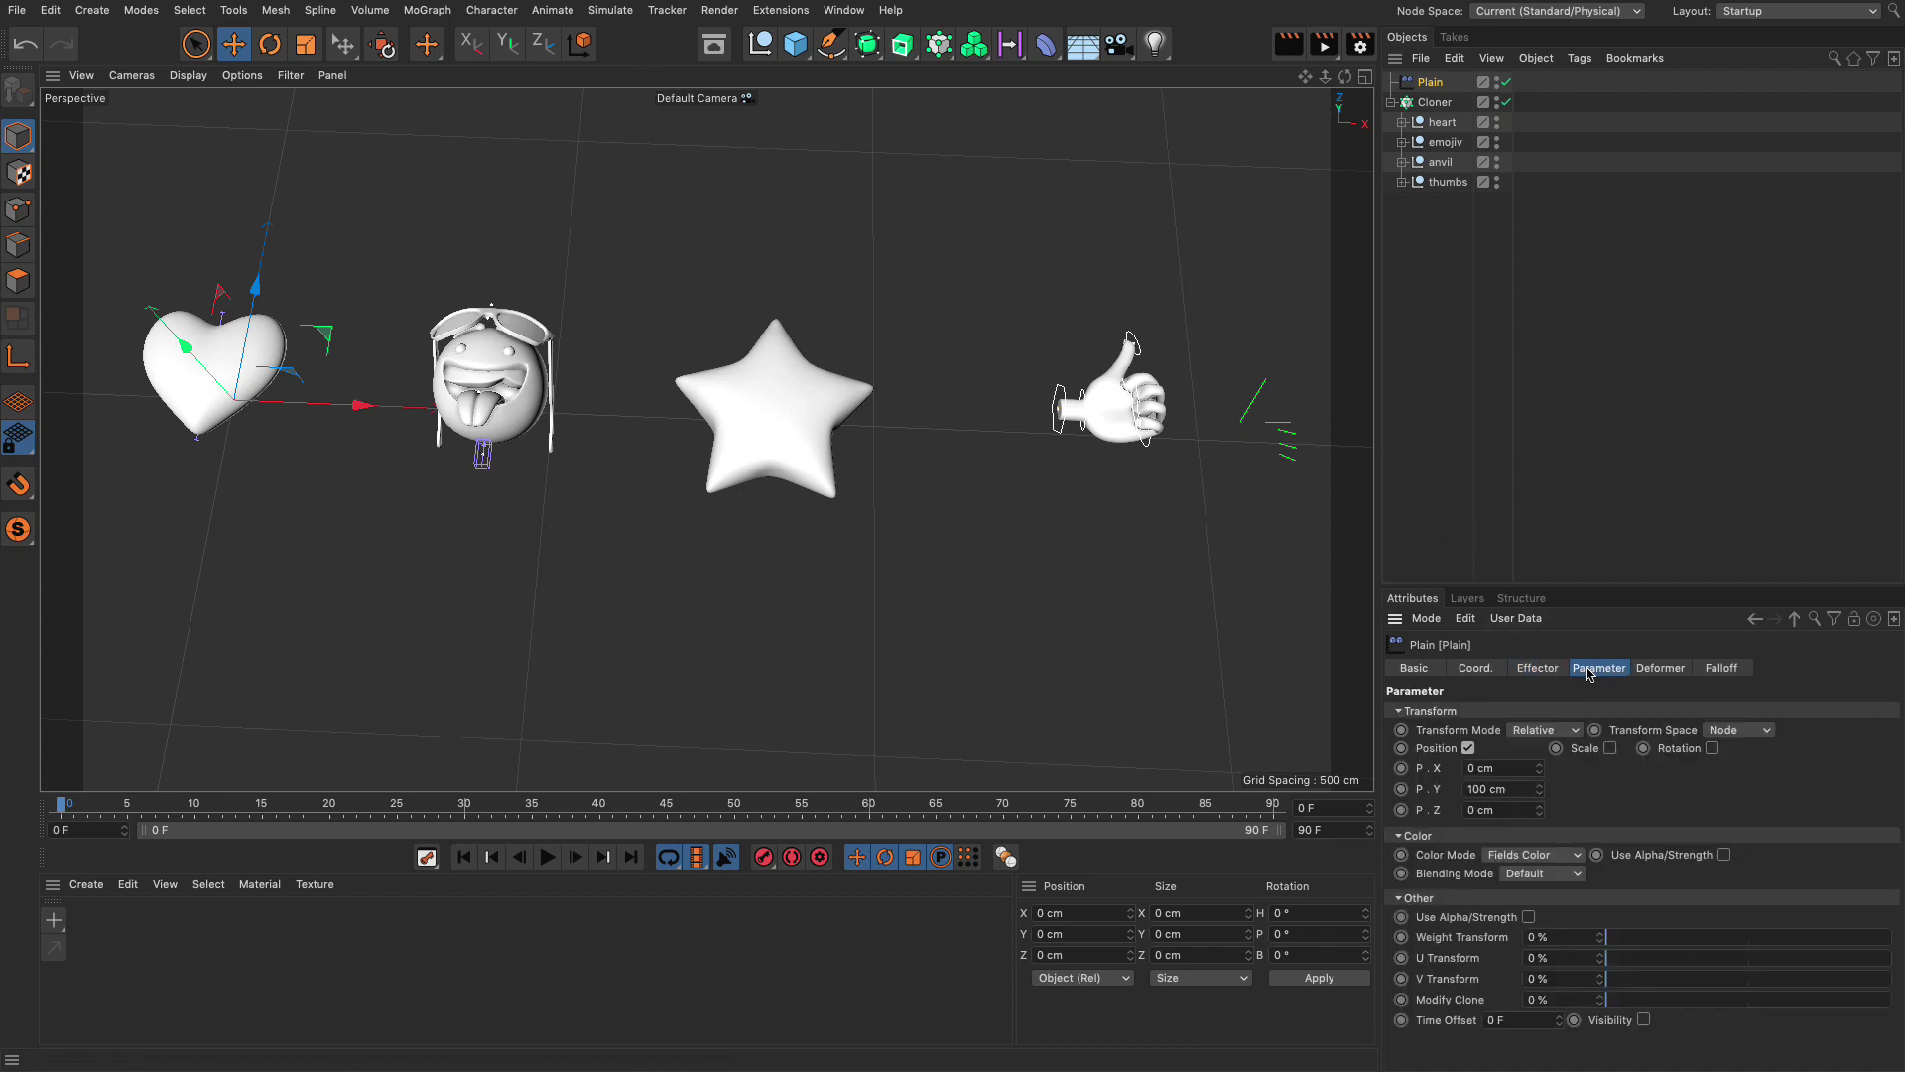
click(1469, 749)
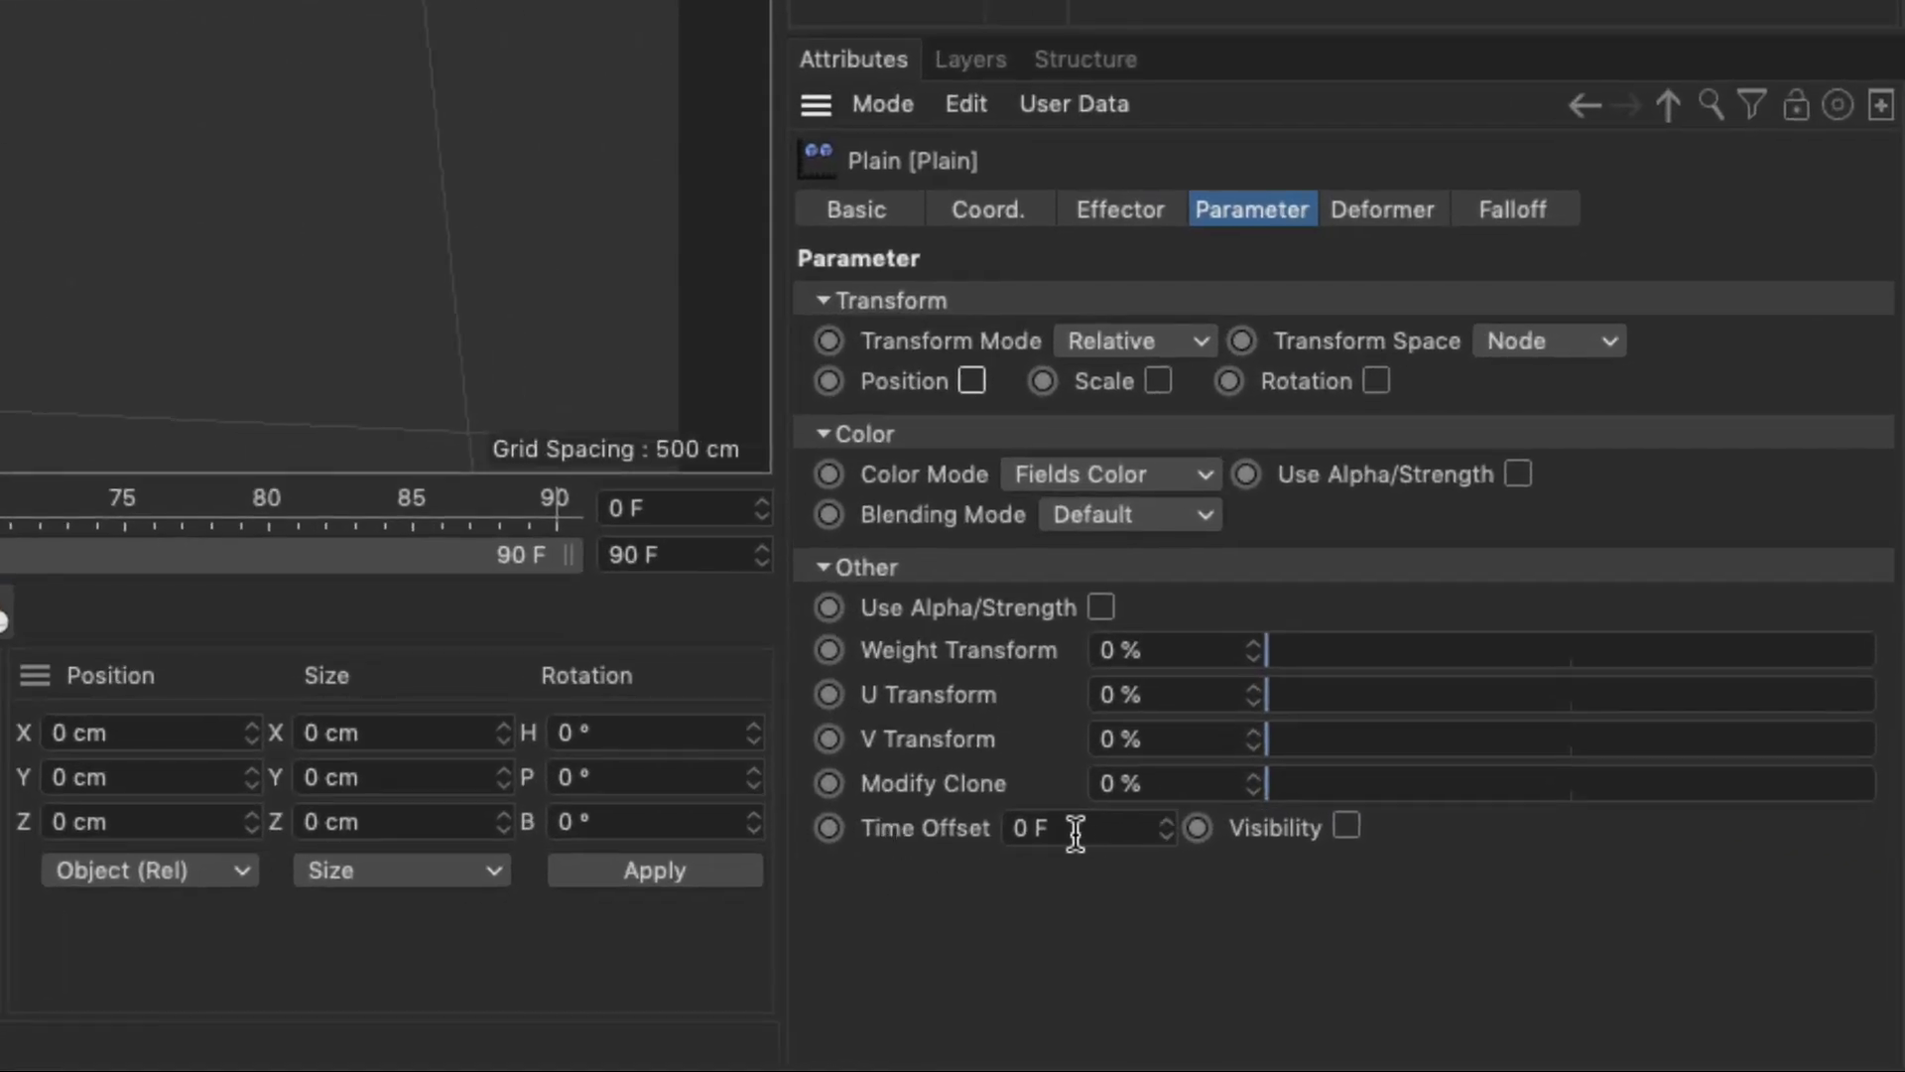
Step: Set the Plain effector's time offset to 25 F and scrub the timeline to check the clones' animation
double_click(1082, 832)
text(25)
key(Return)
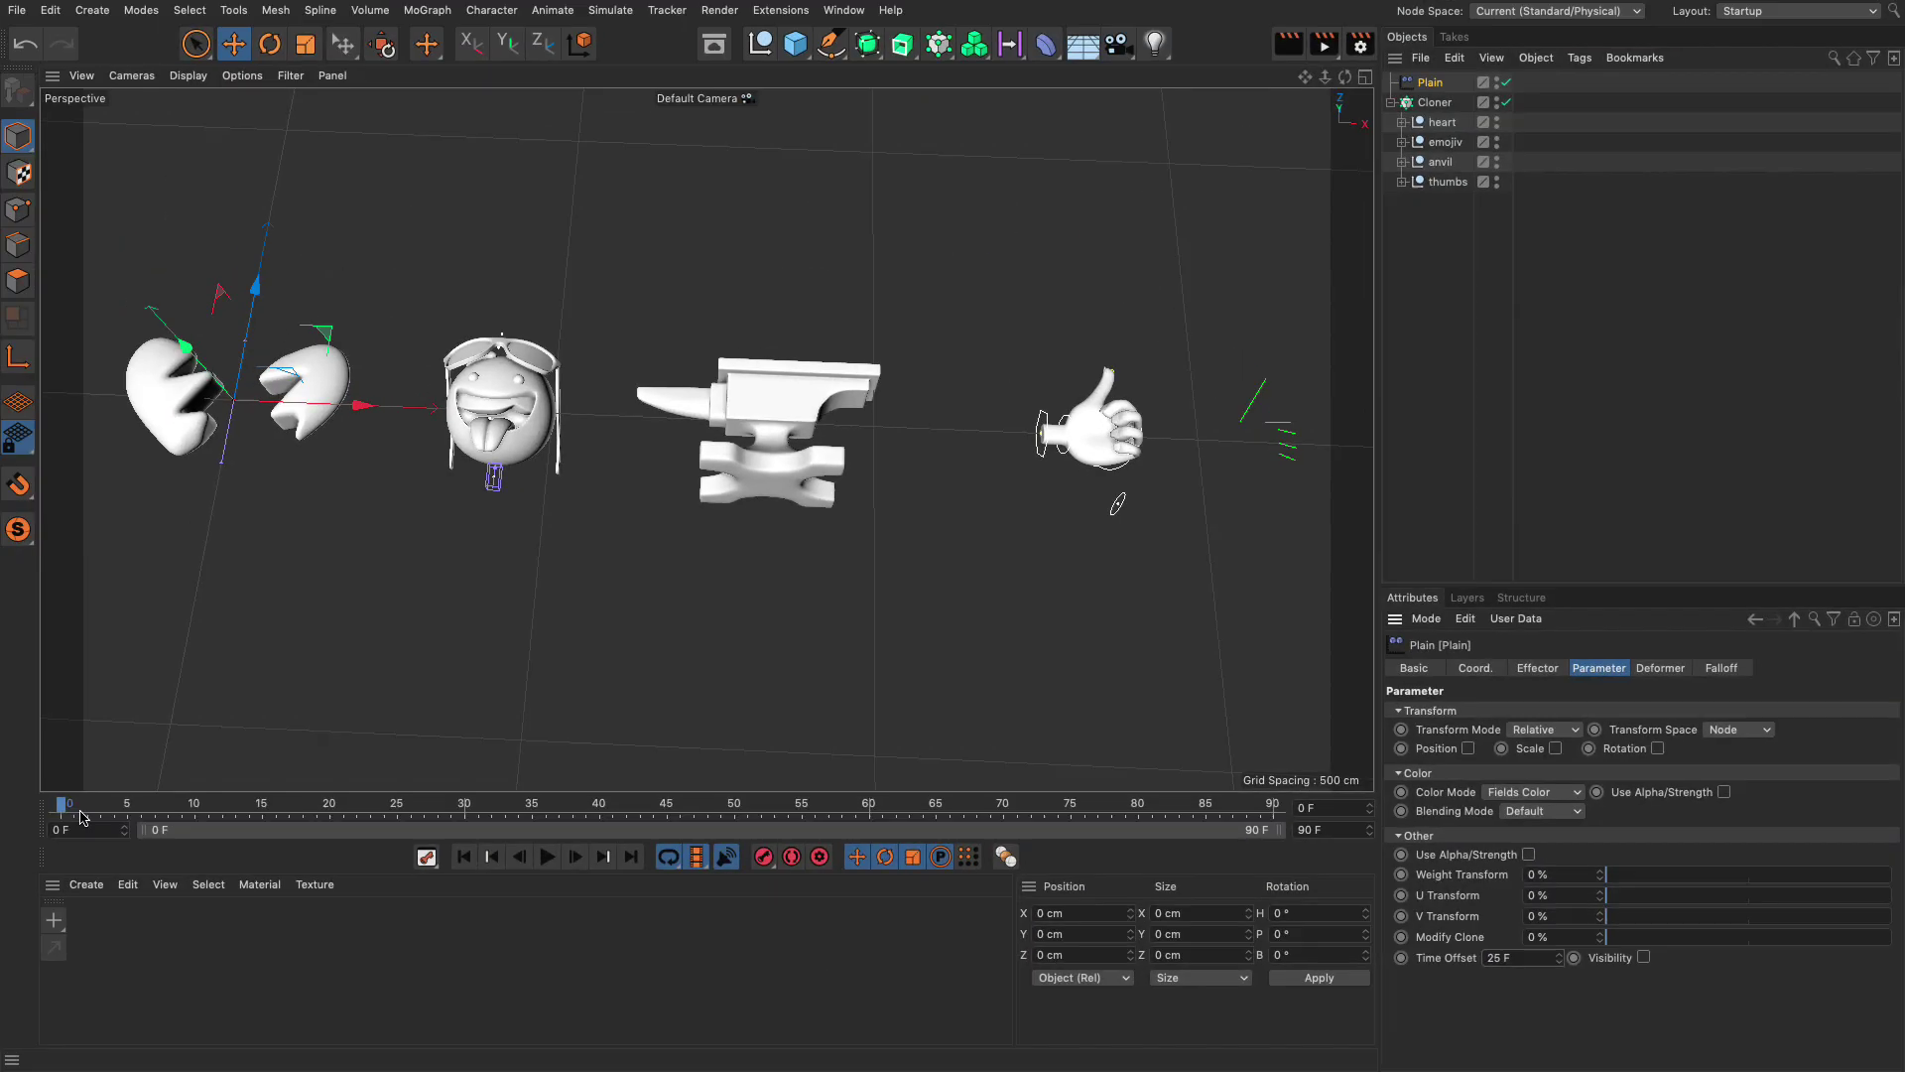
drag(61, 809, 277, 812)
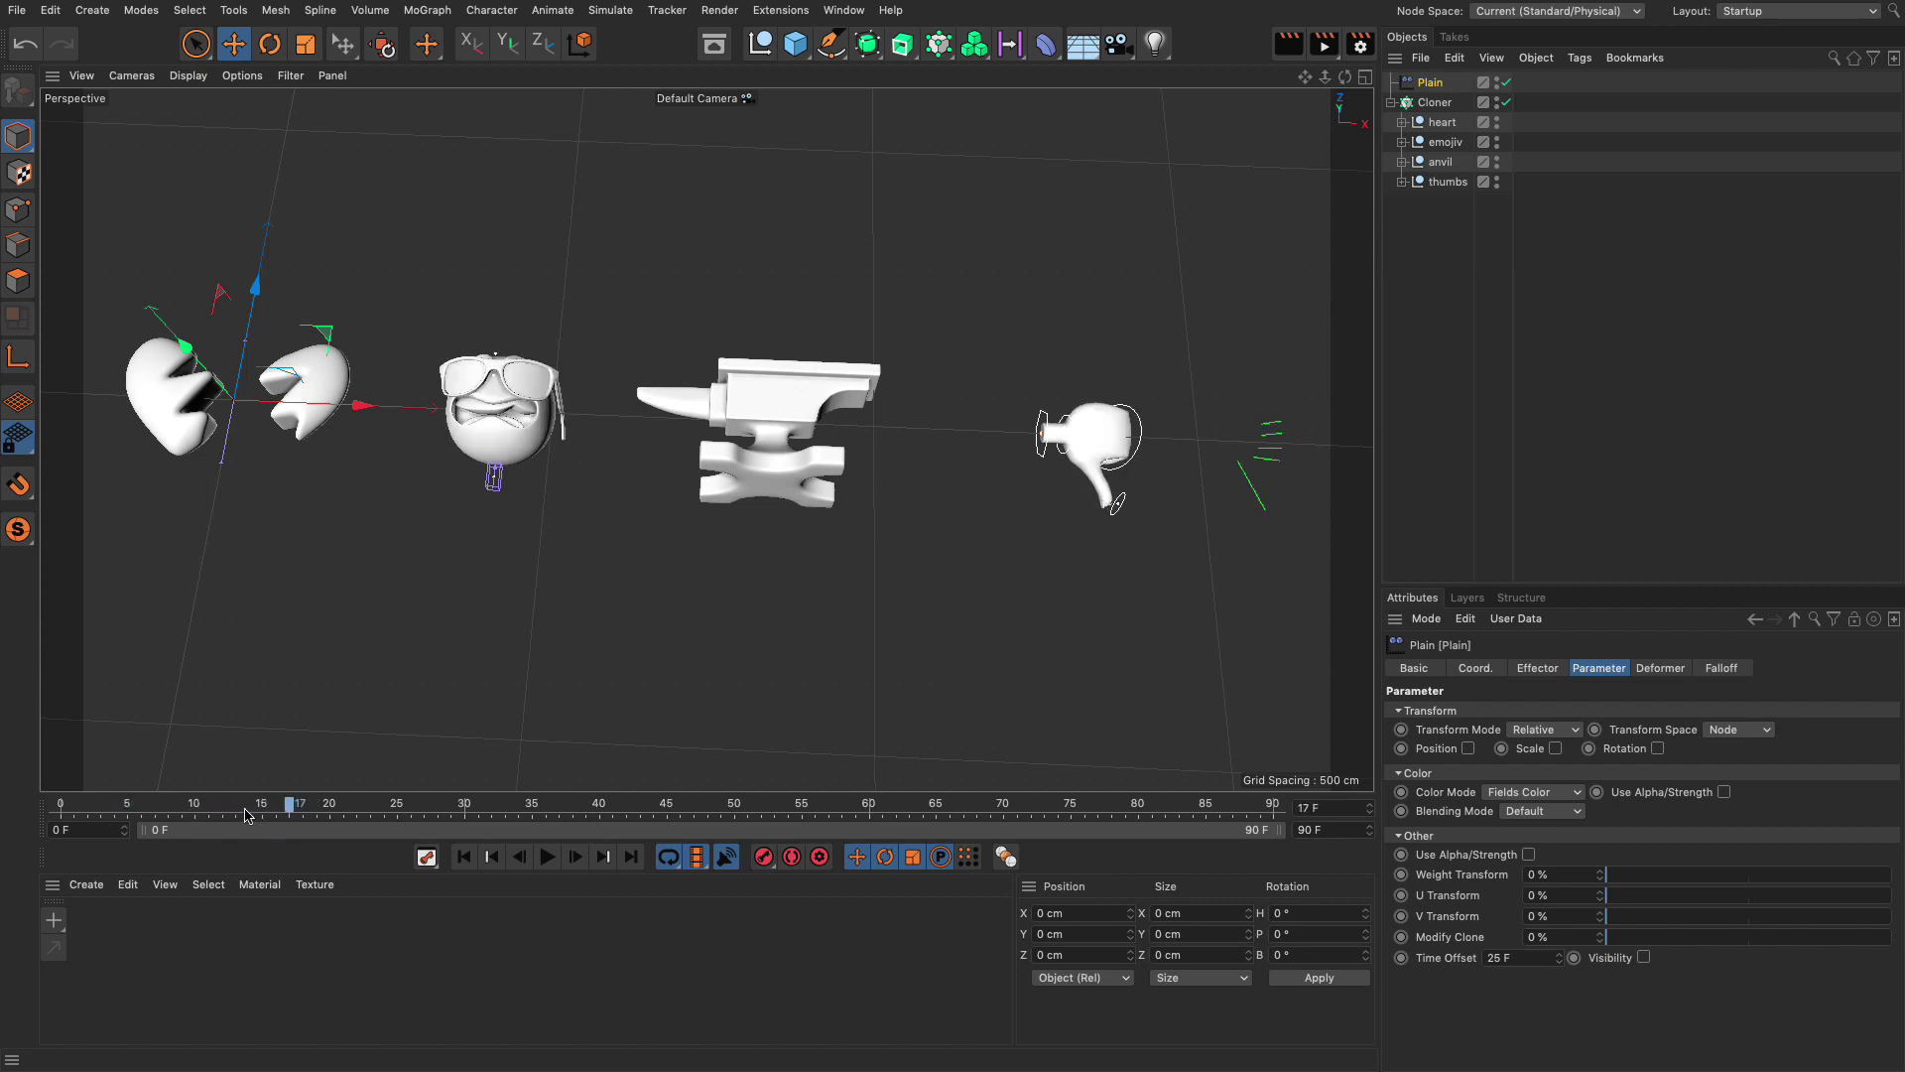
drag(138, 812, 243, 813)
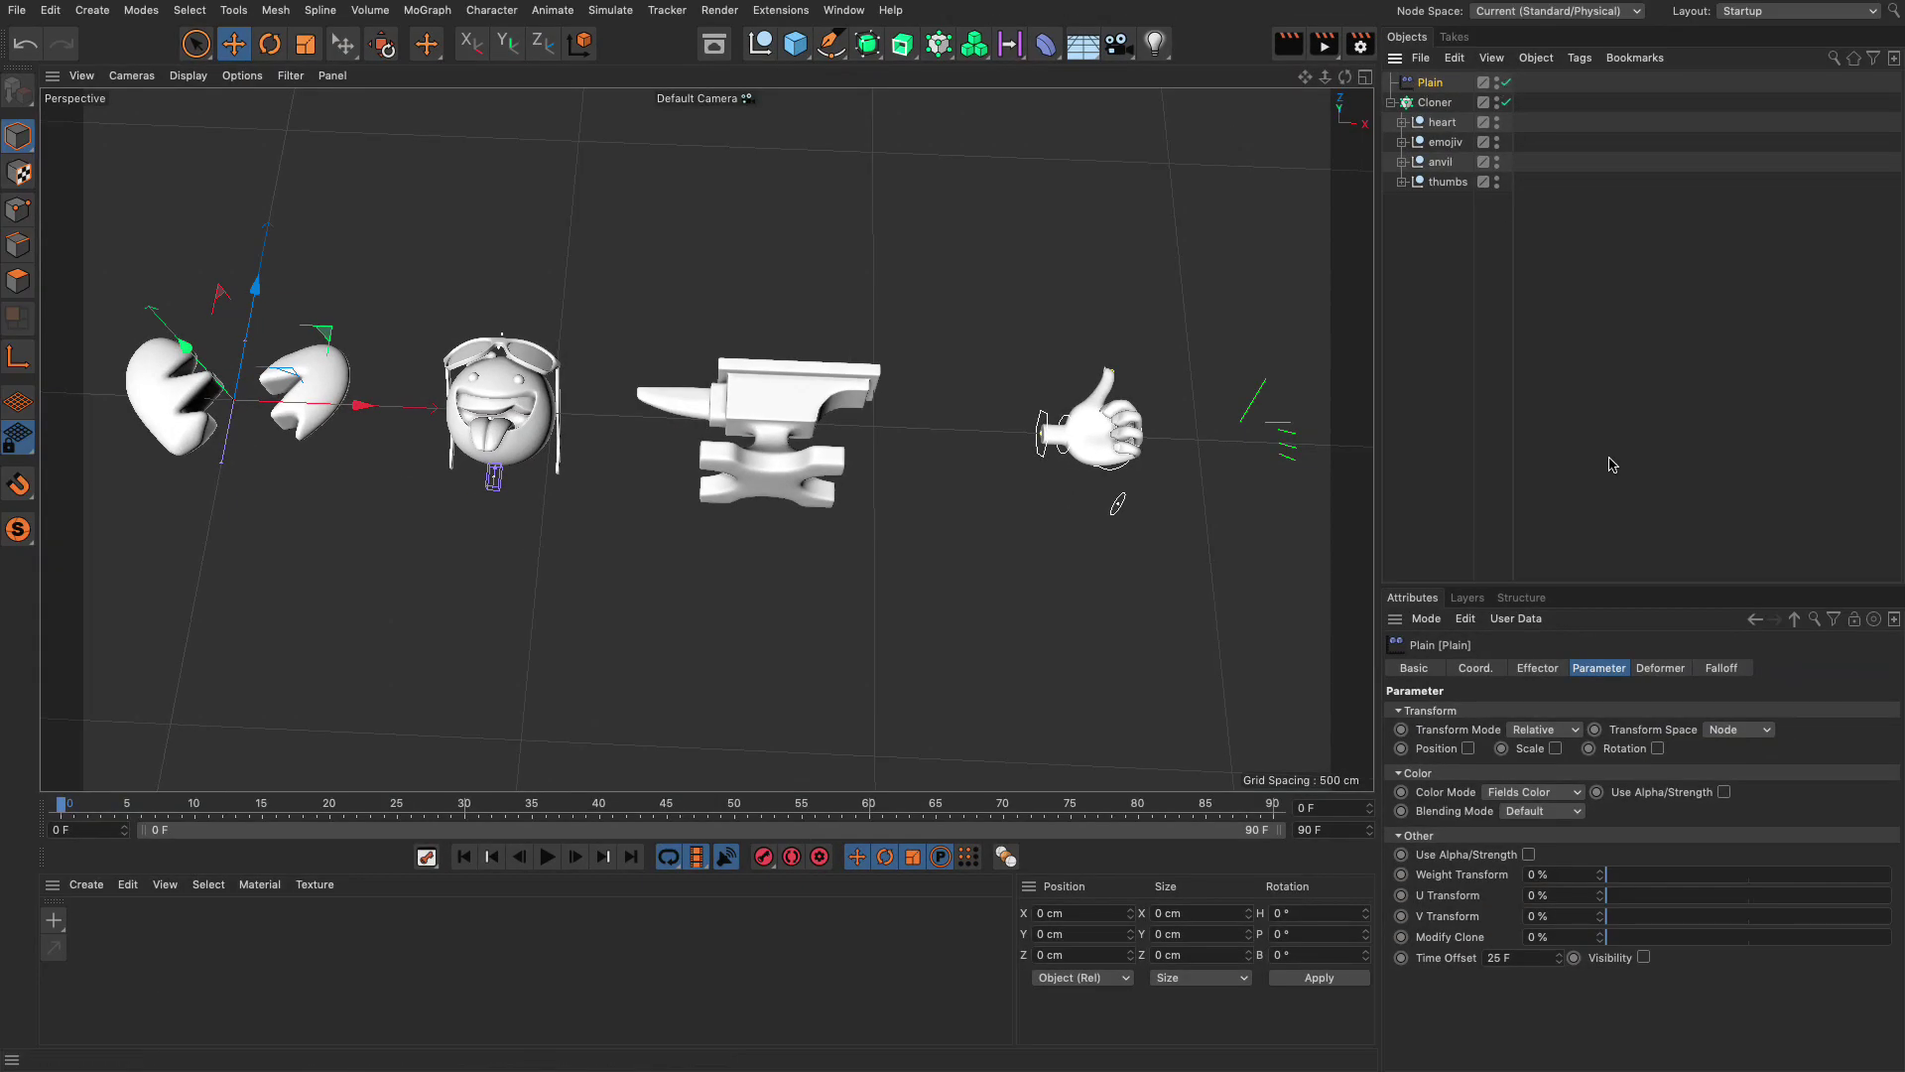
Step: Try varying the Plain effector's strength and return it to 100 %
click(1553, 668)
mouse_move(1838, 712)
mouse_down()
mouse_move(1543, 712)
mouse_move(1746, 724)
mouse_move(1614, 726)
mouse_move(1654, 732)
mouse_move(1755, 732)
mouse_move(1556, 716)
mouse_move(1899, 721)
mouse_up()
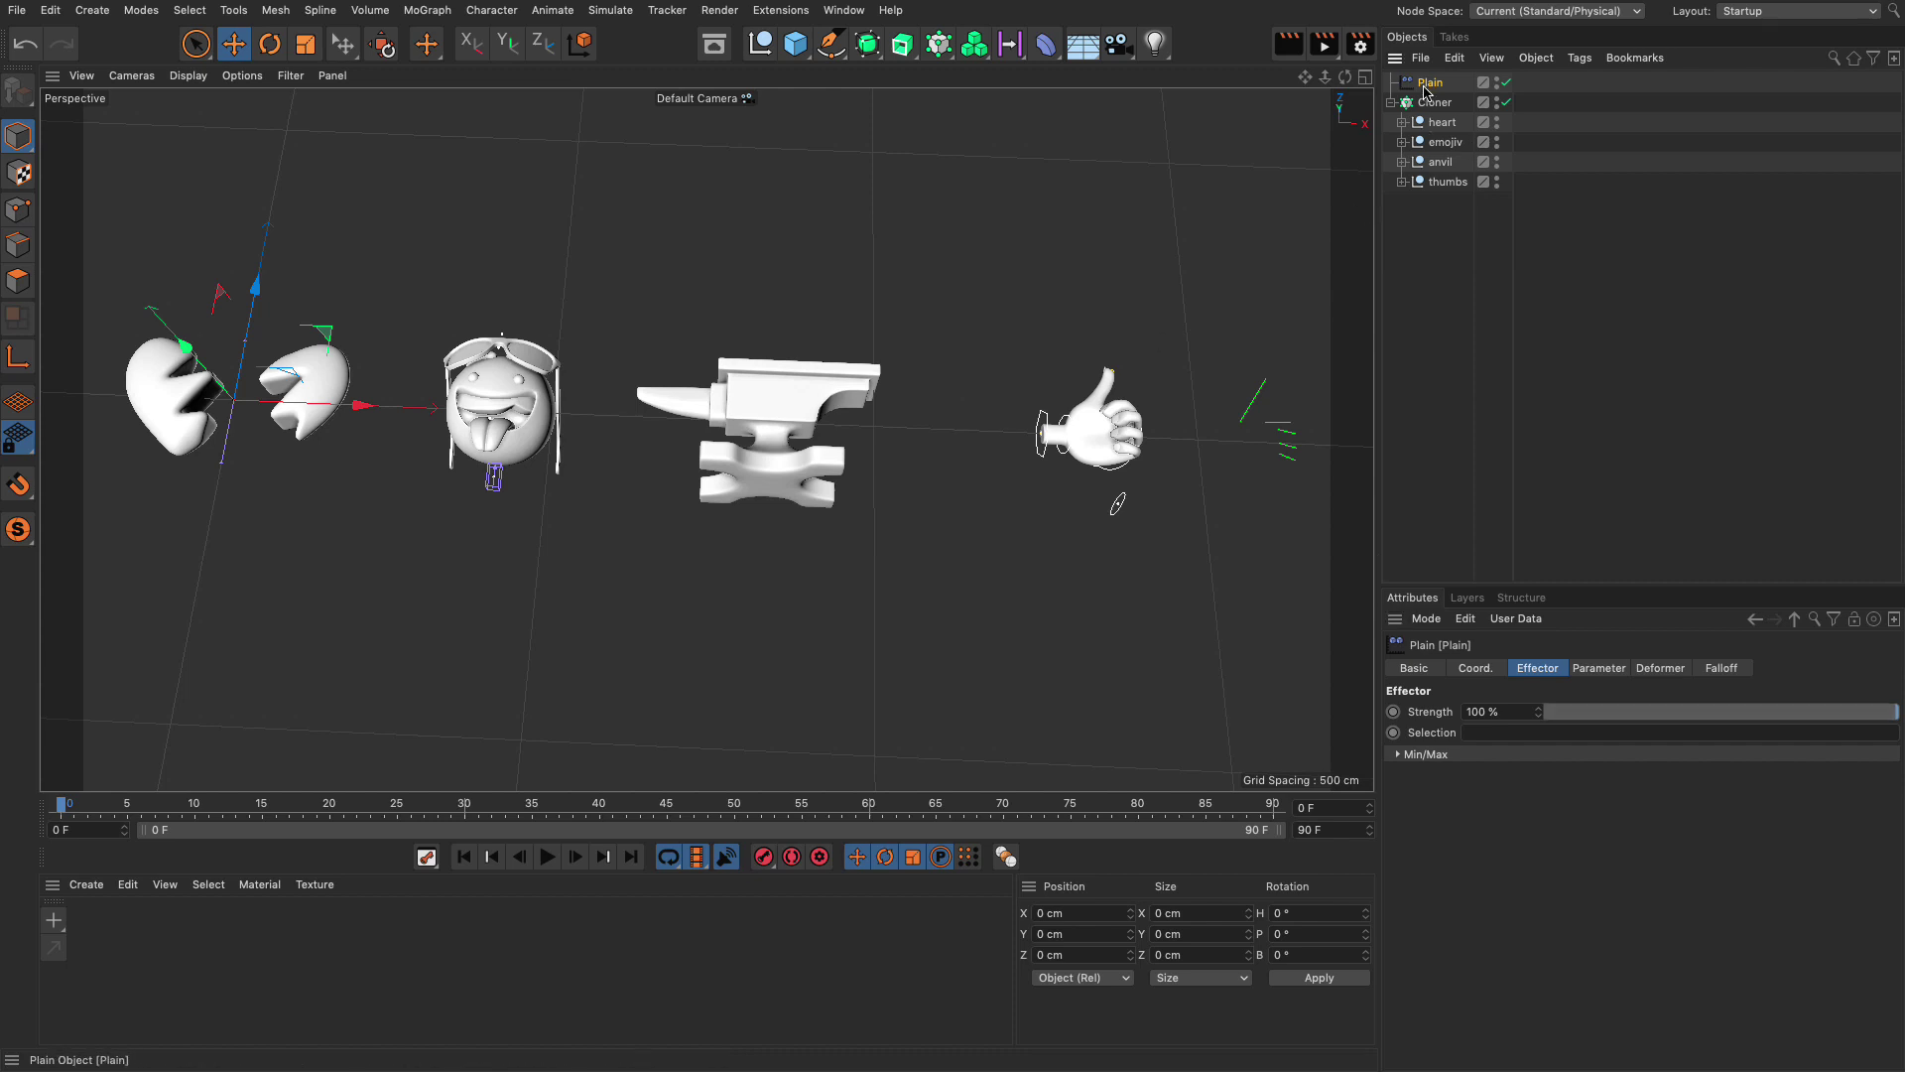
Step: Add a Linear Field to the Plain effector's falloff and move it along X to about -323 cm, in front of the heart
click(1718, 668)
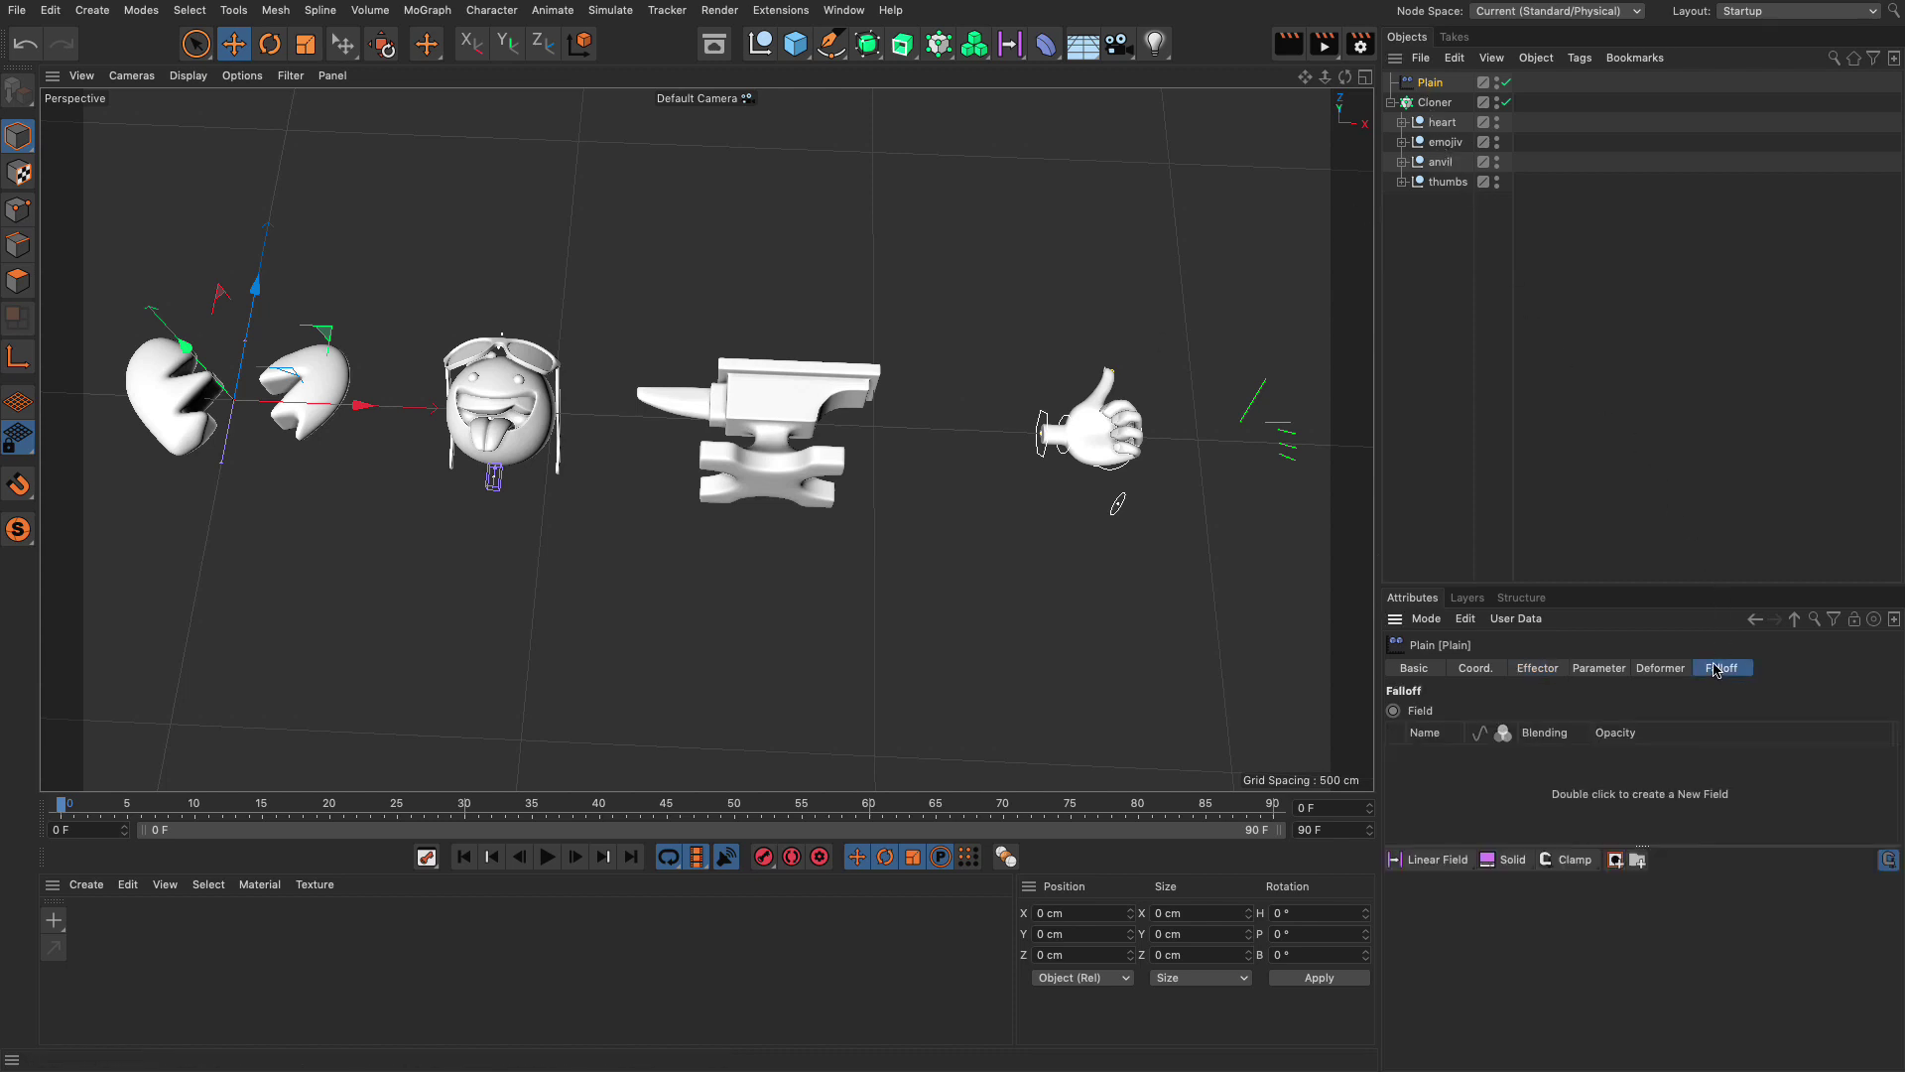
click(1438, 859)
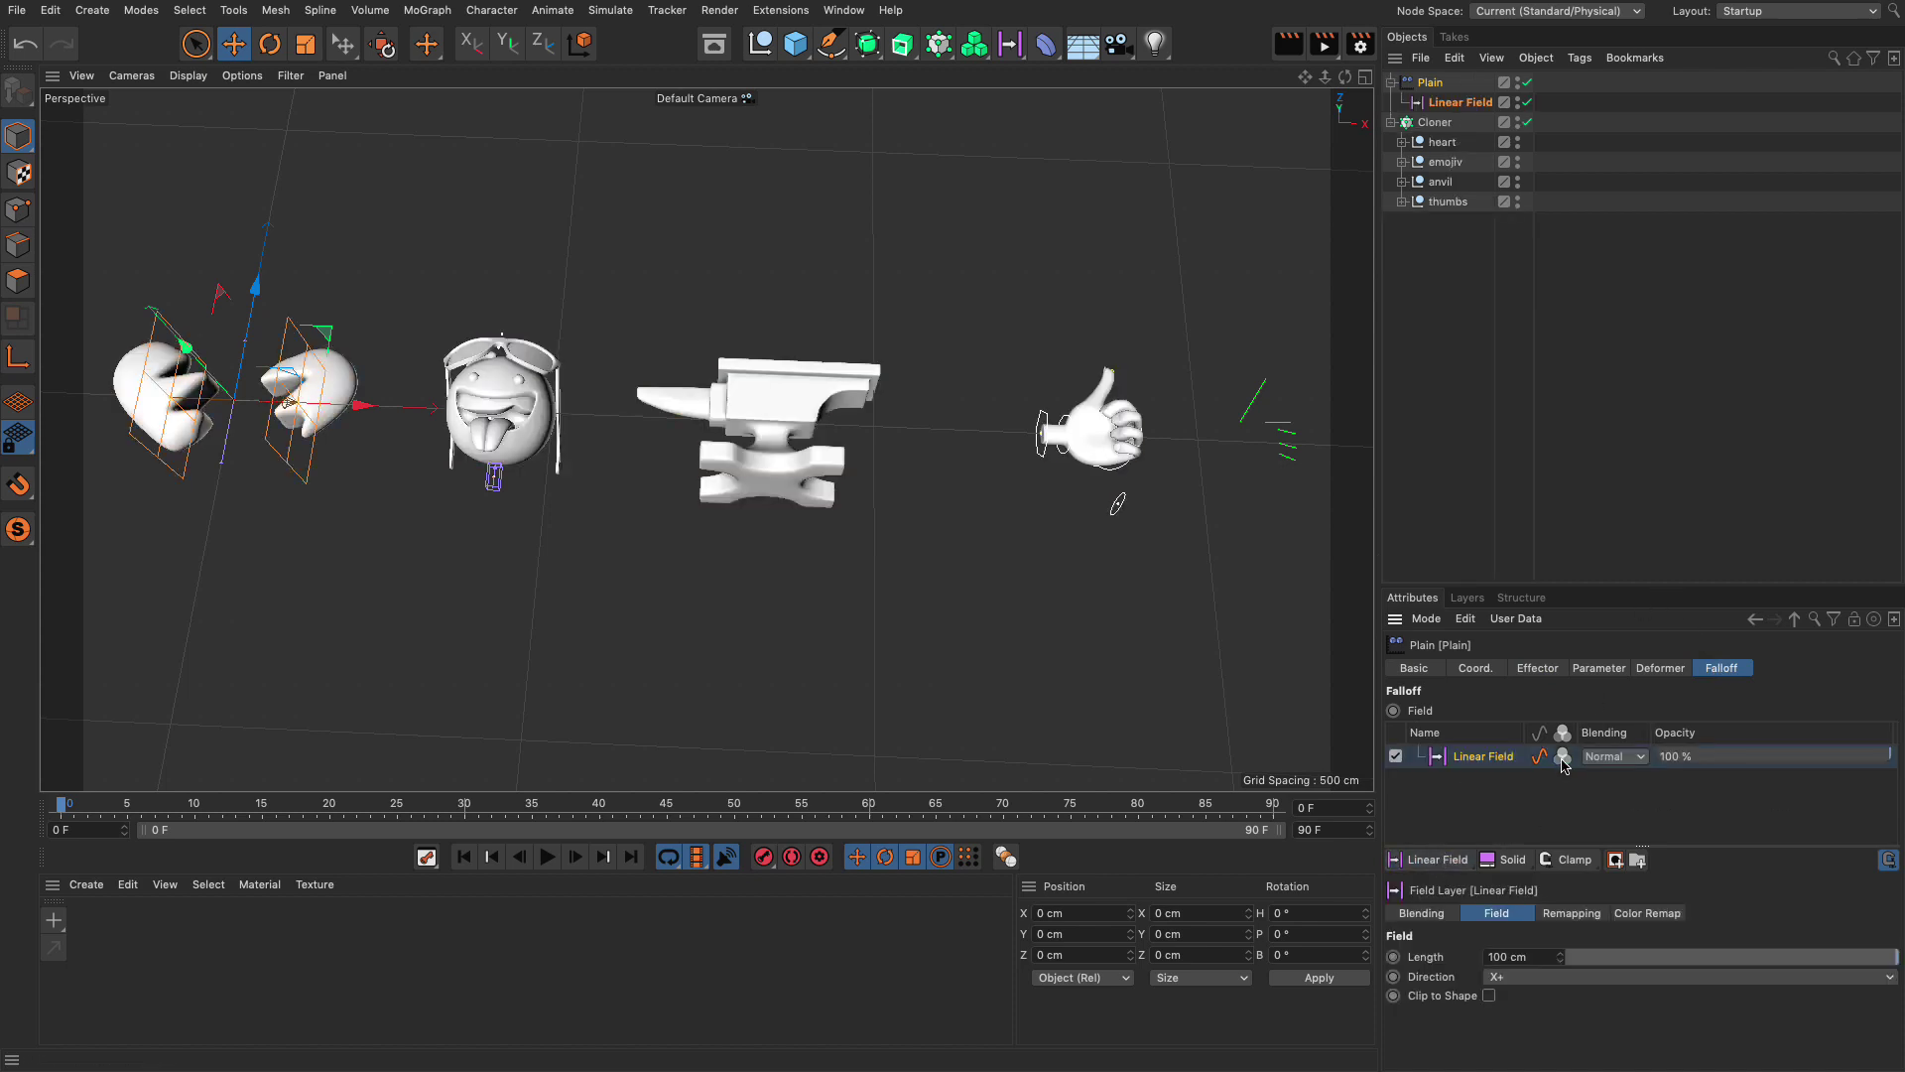
alt+drag(722, 414, 764, 417)
drag(466, 407, 255, 402)
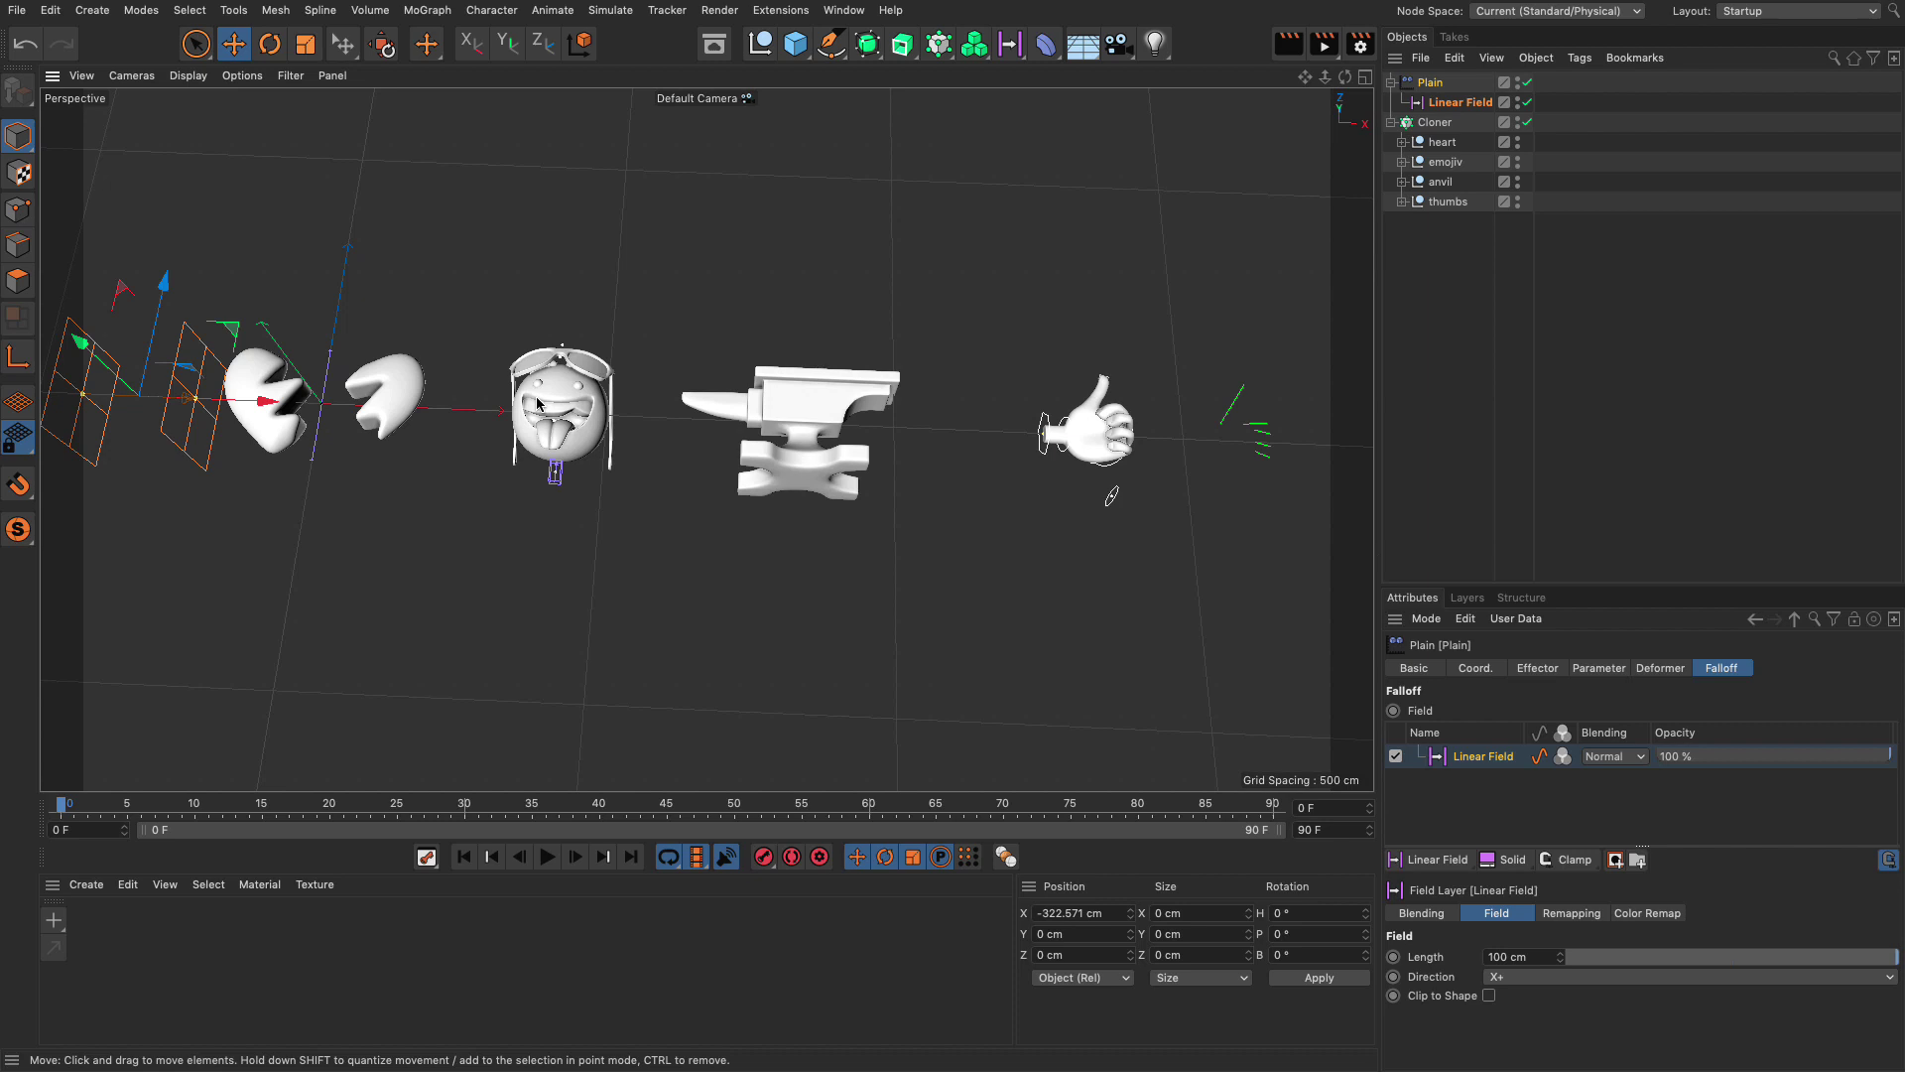
click(1588, 669)
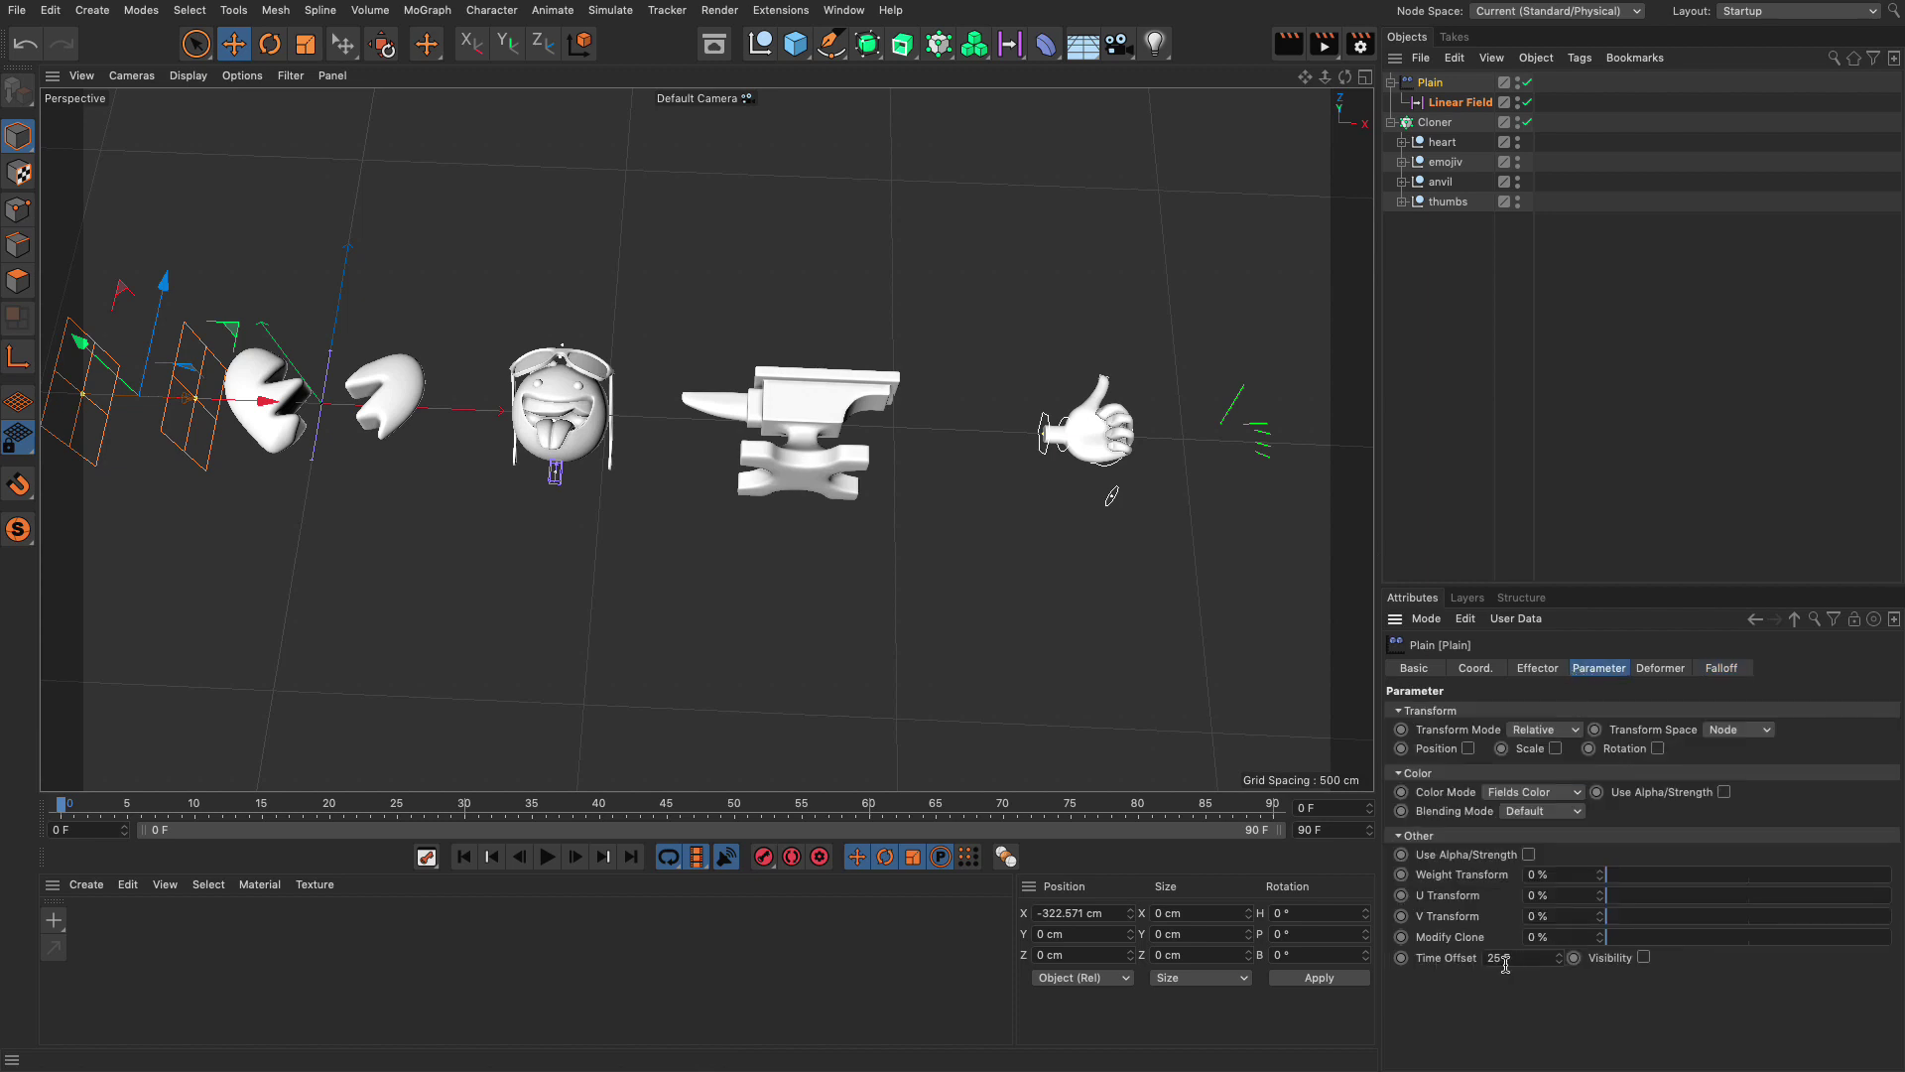
key(Return)
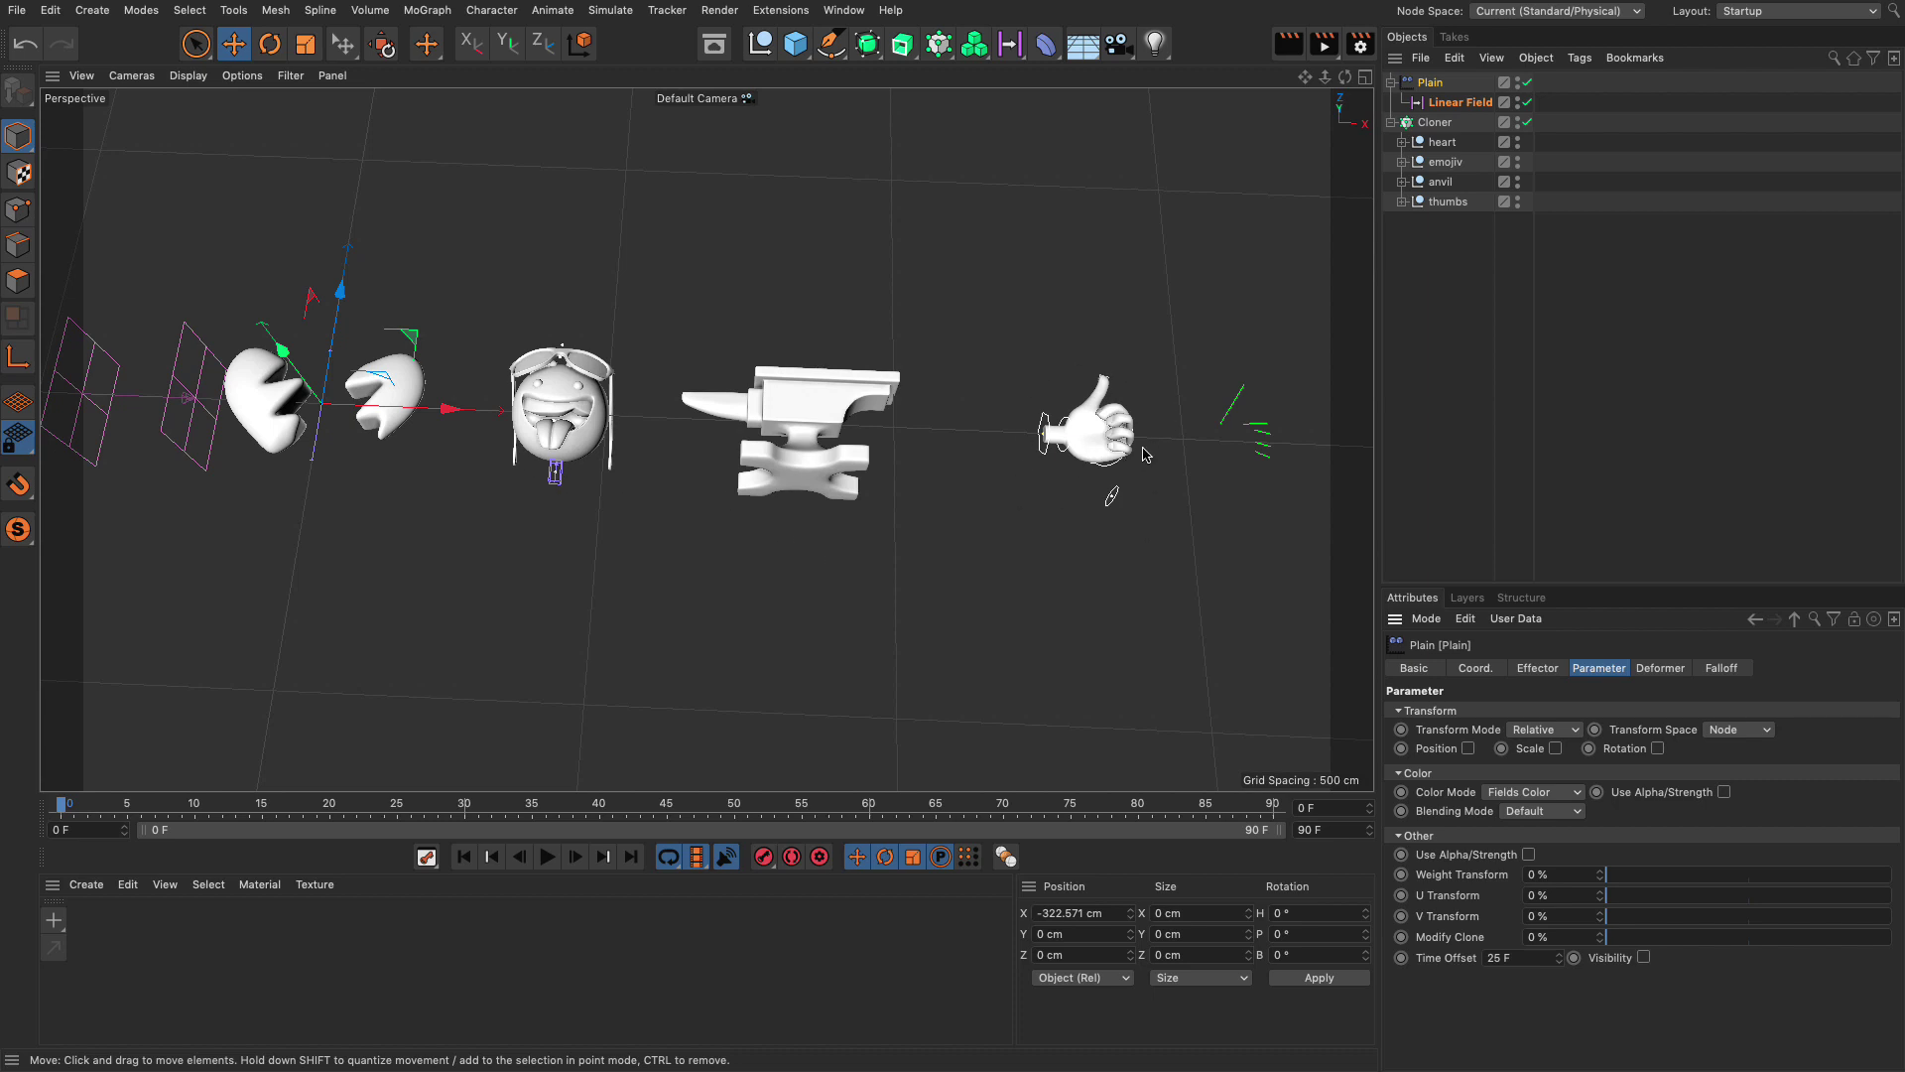
Step: Expand the emojiv object's hierarchy and disable the Cloner
click(1403, 163)
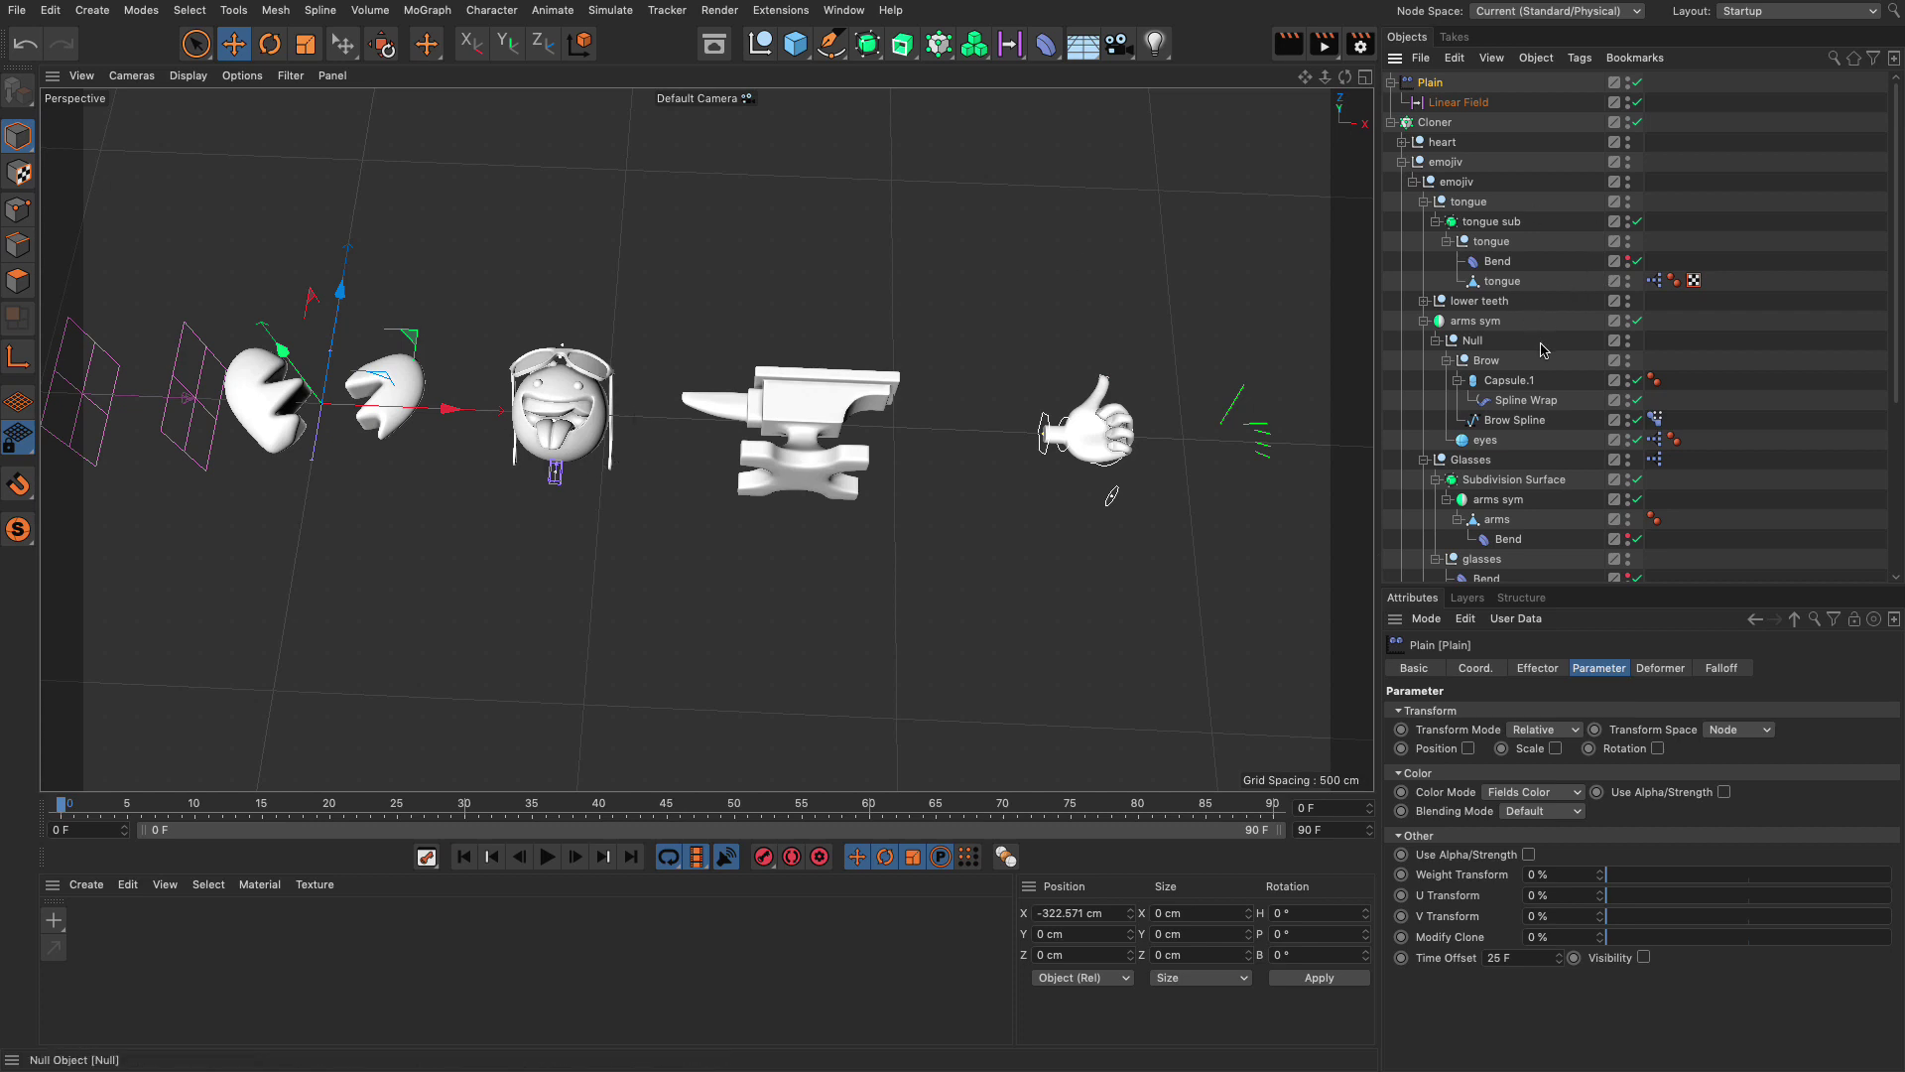
scroll(1558, 347, down, 5)
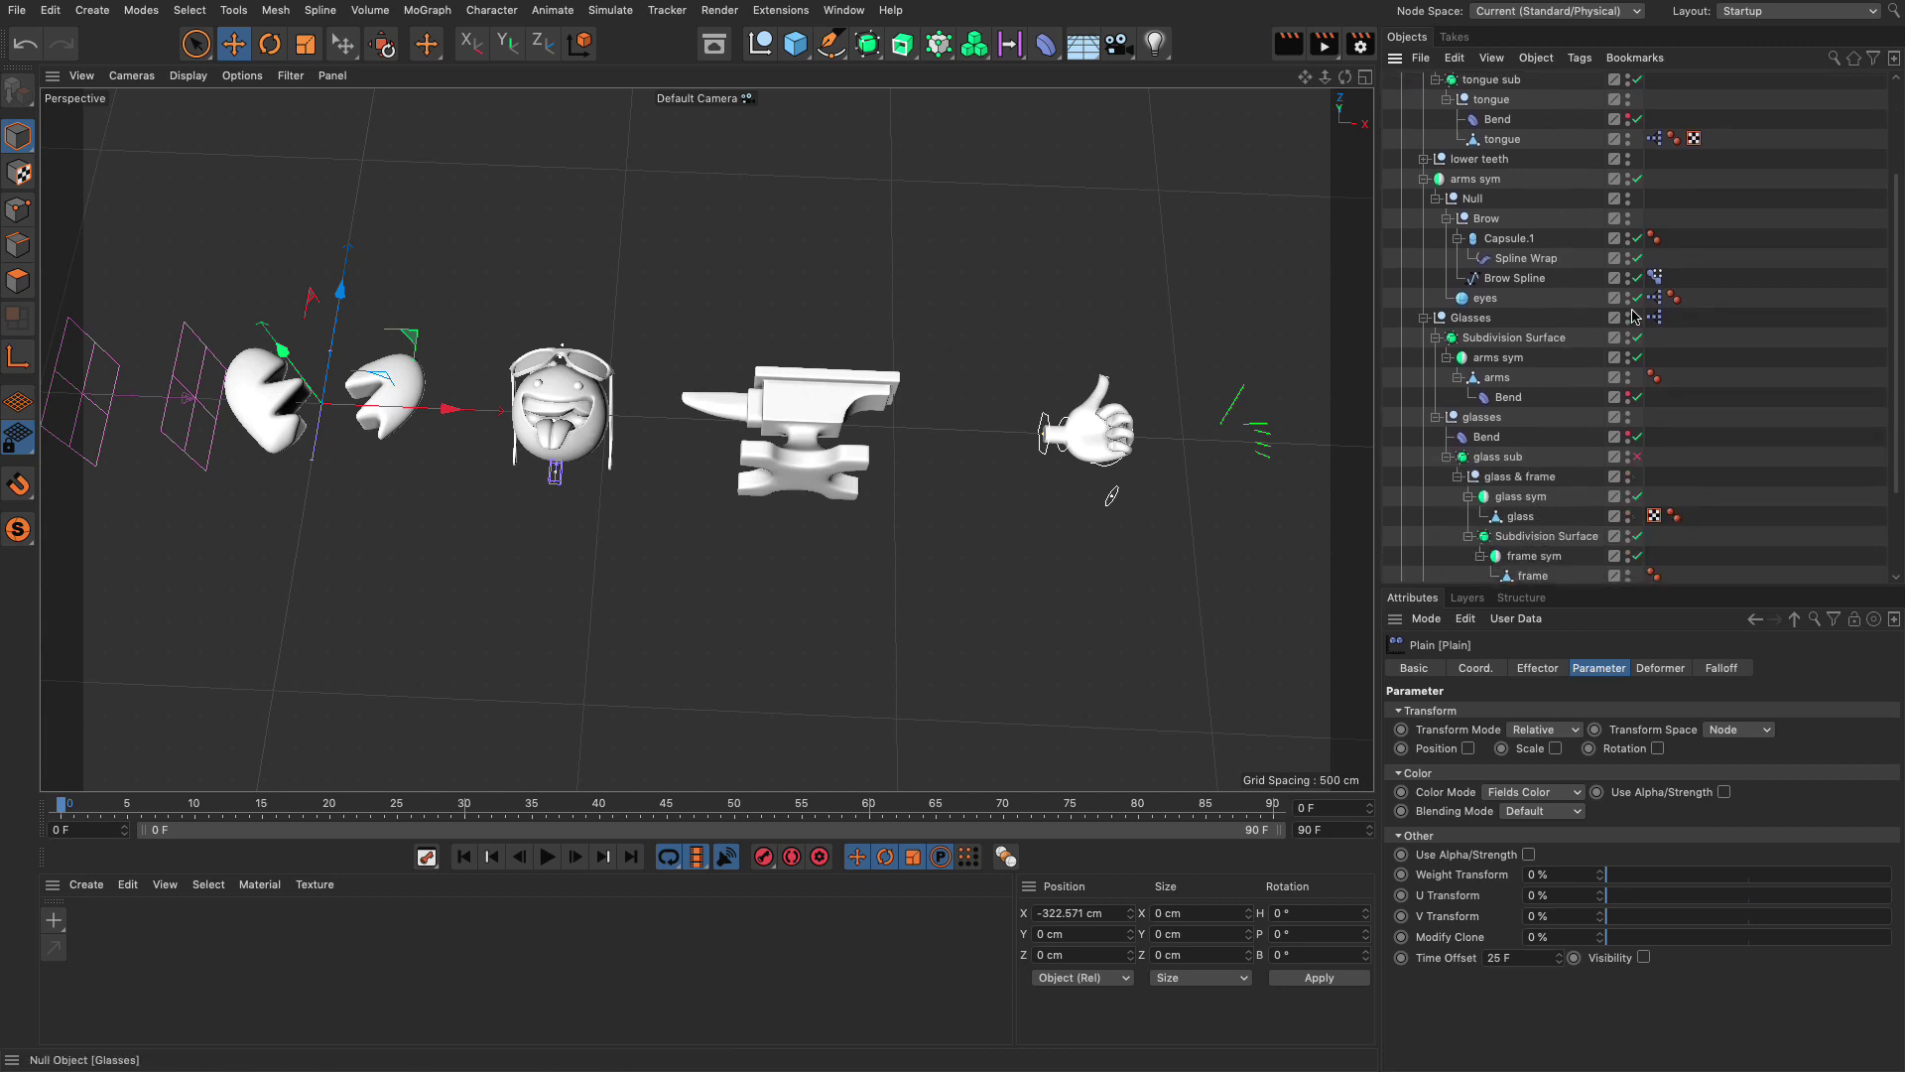
scroll(1539, 327, down, 2)
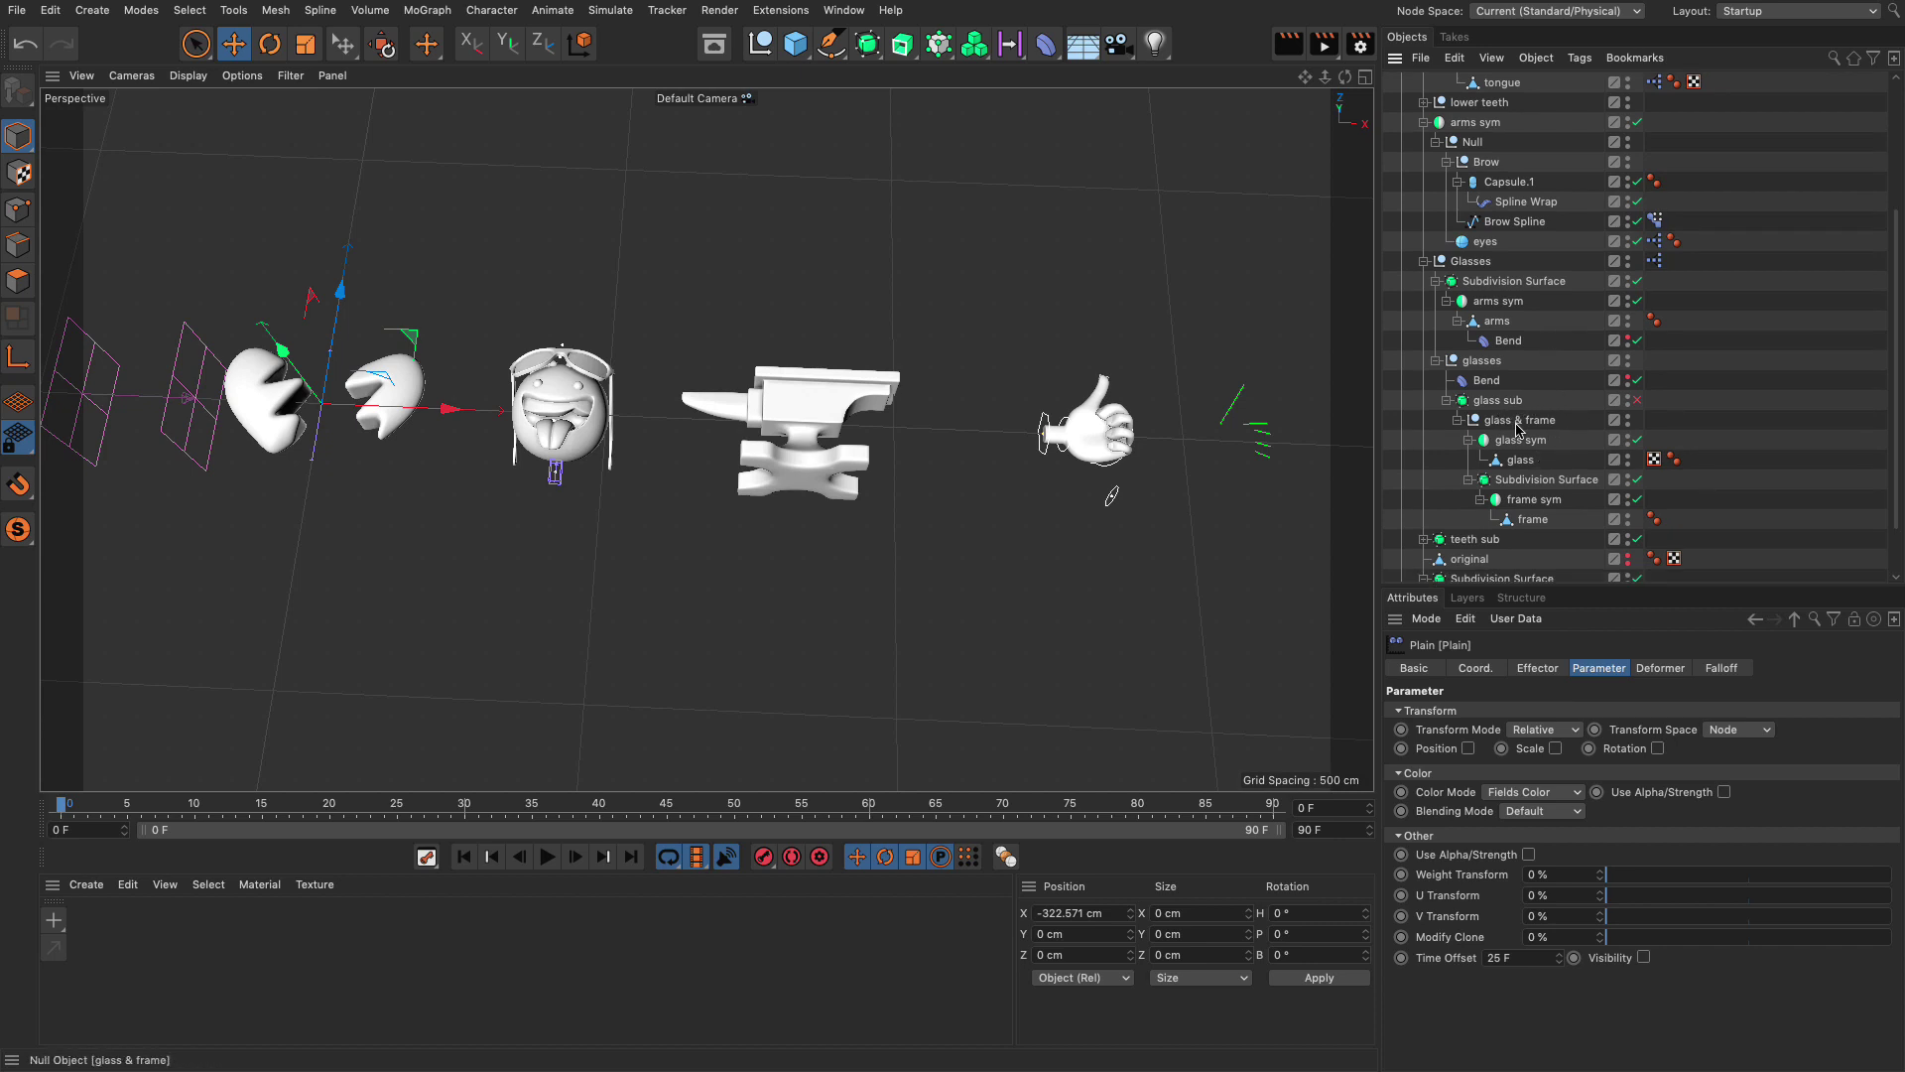
click(608, 384)
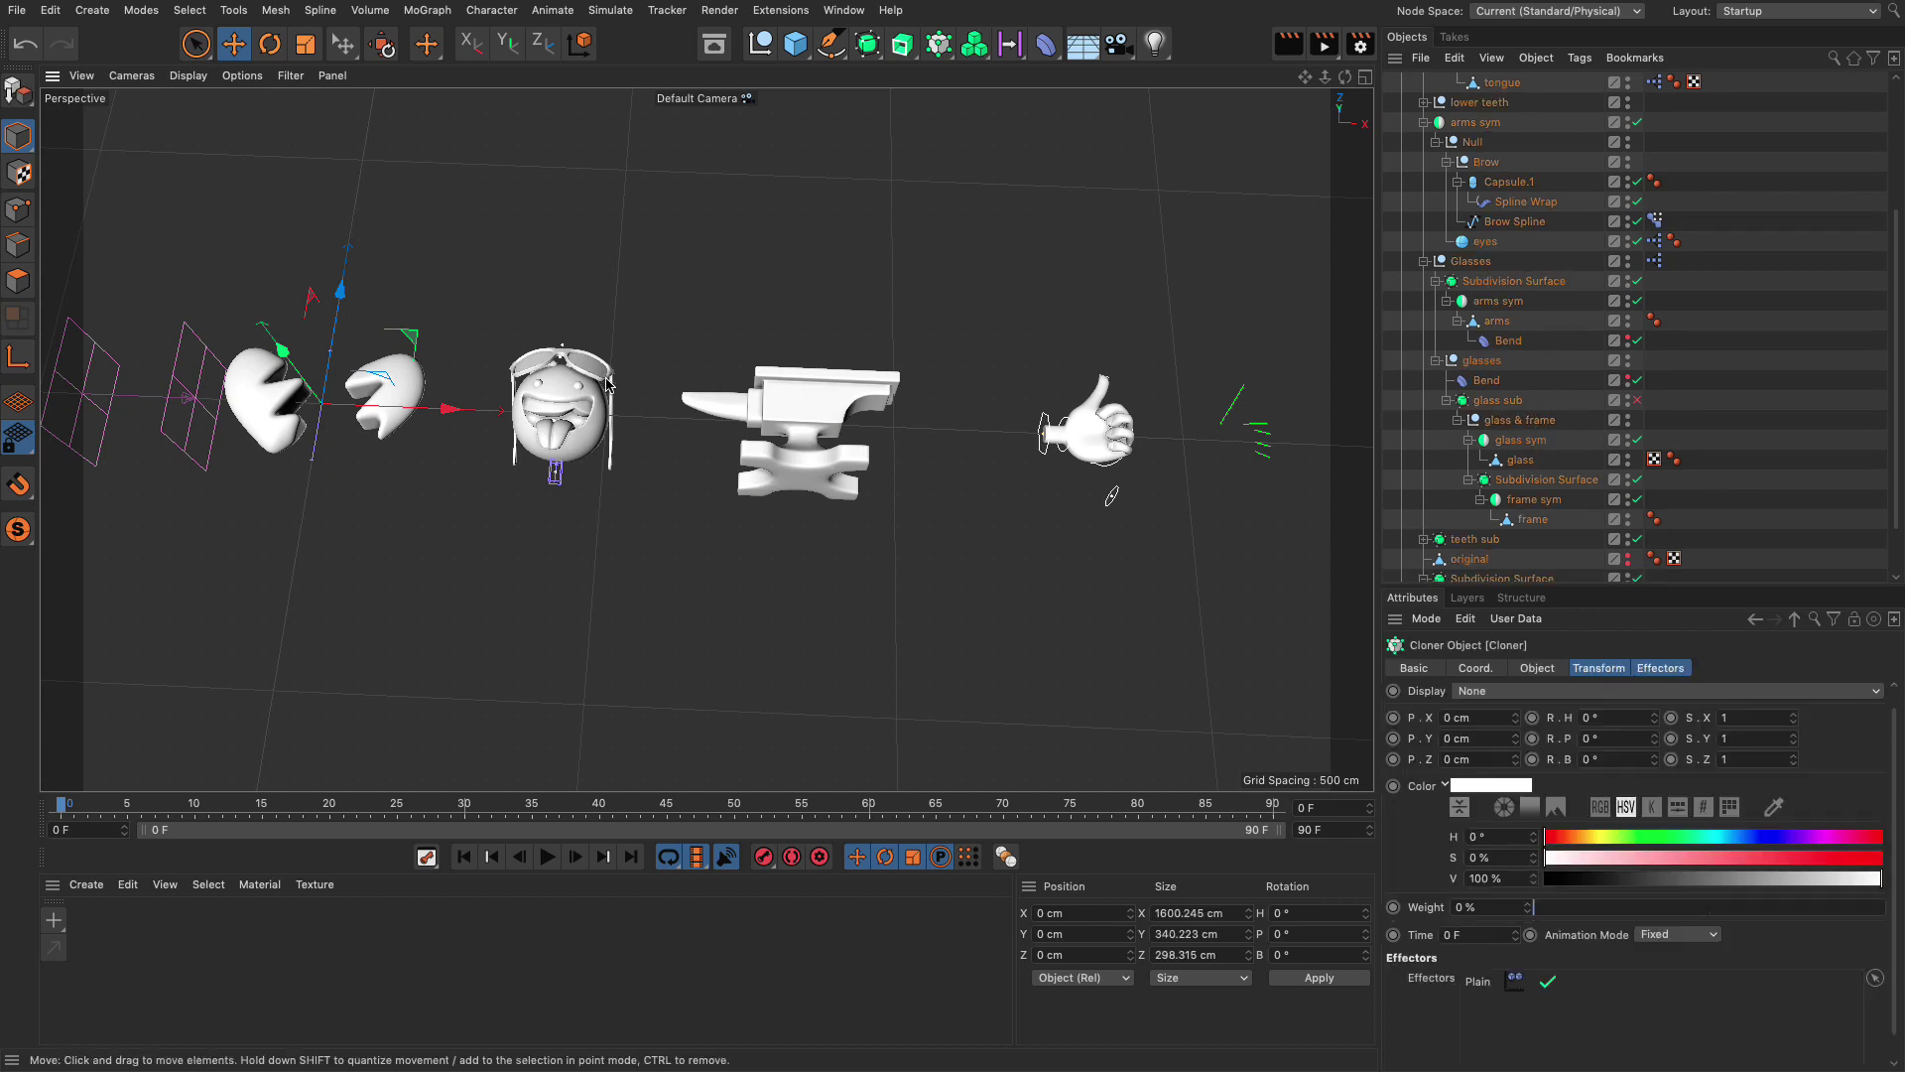
scroll(1588, 199, up, 5)
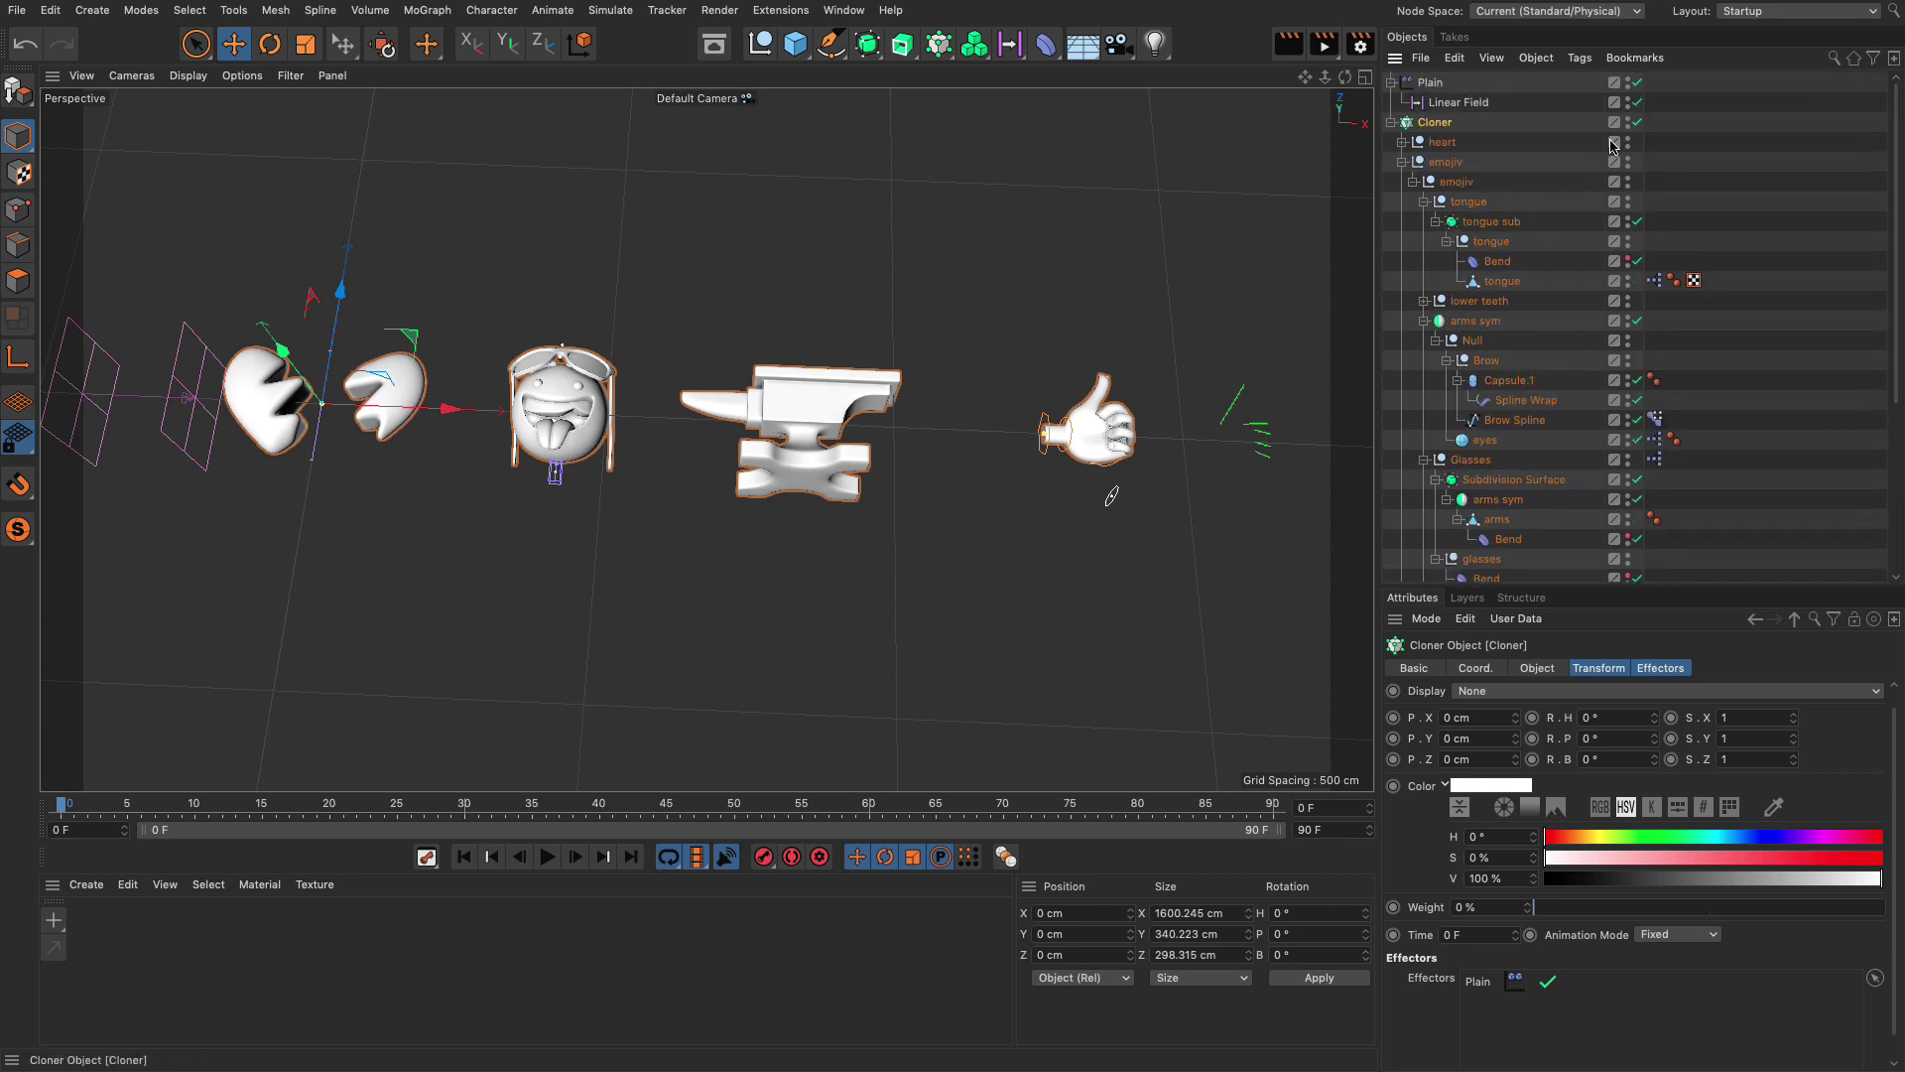
click(1637, 122)
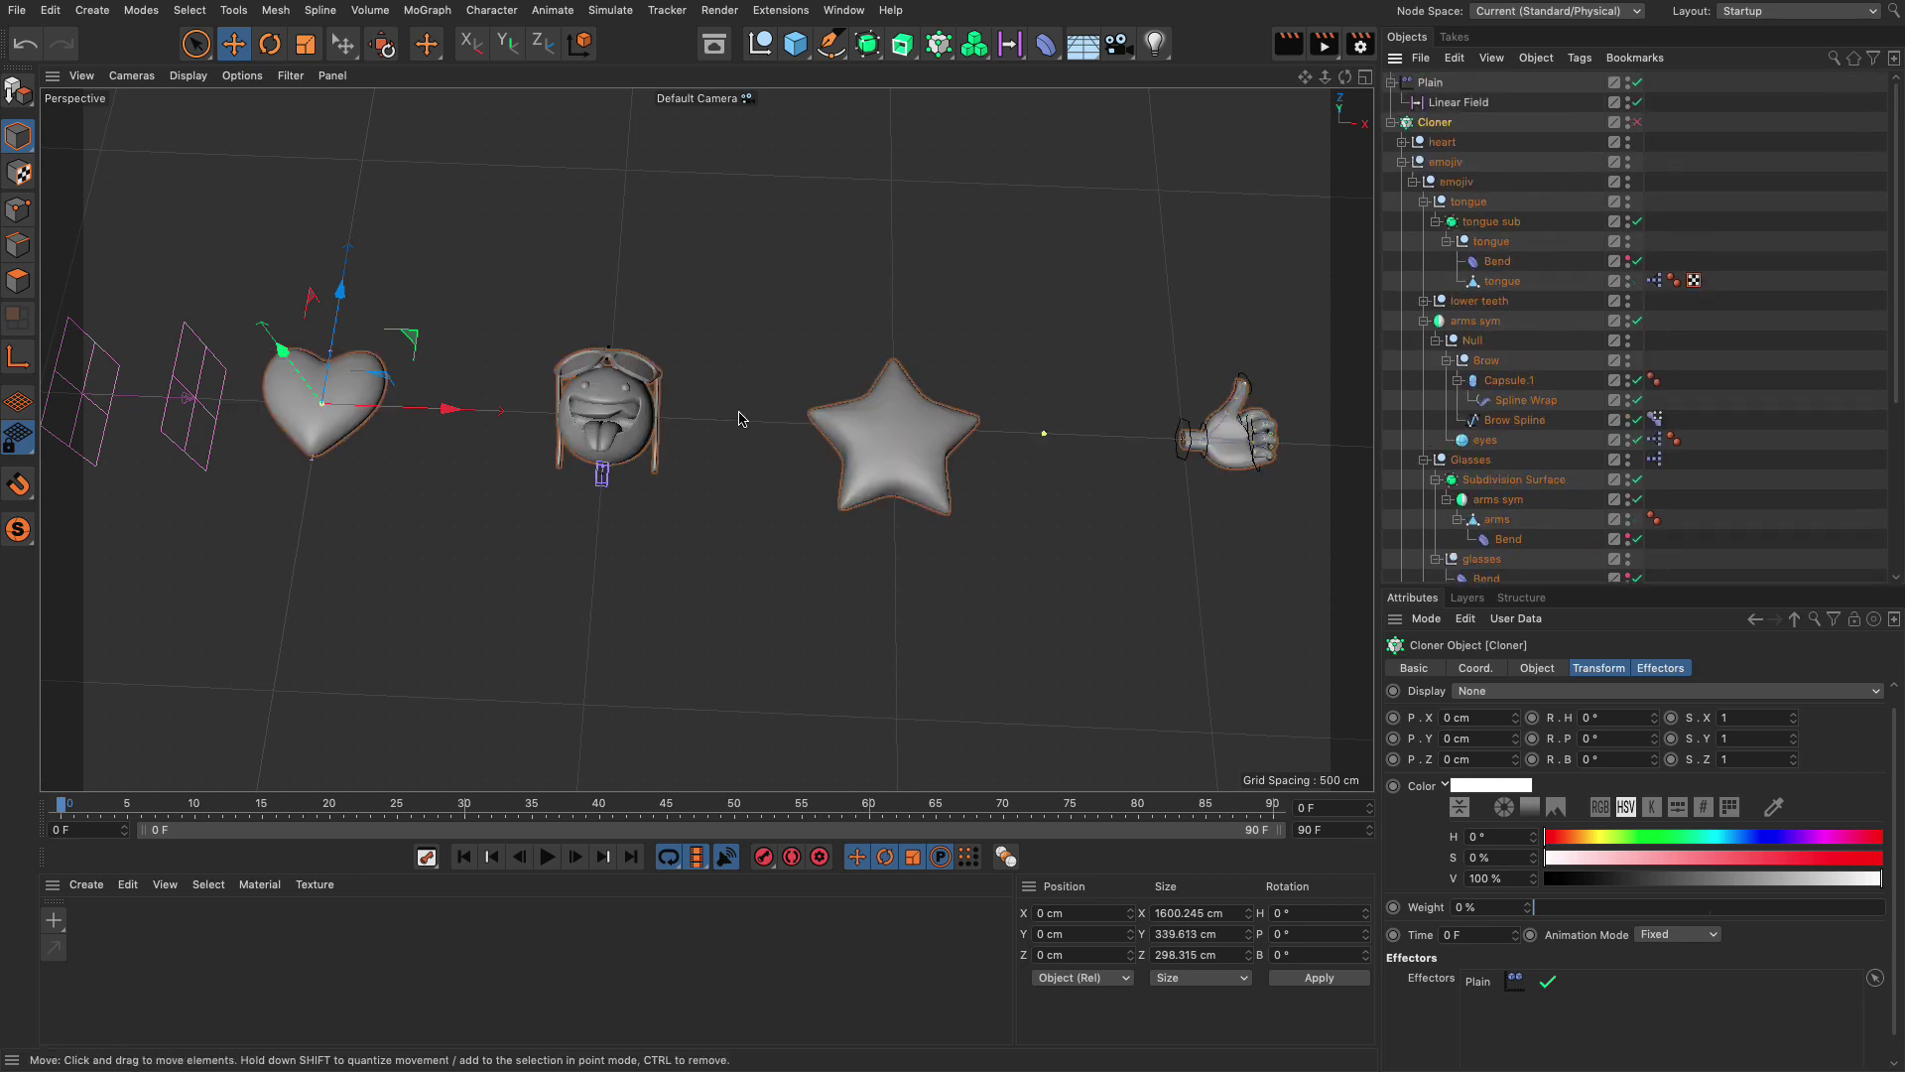
Step: Examine the glasses parts in the emojiv hierarchy and their coordinates to locate the object that carries the glasses' rotation keyframes
click(727, 414)
click(653, 380)
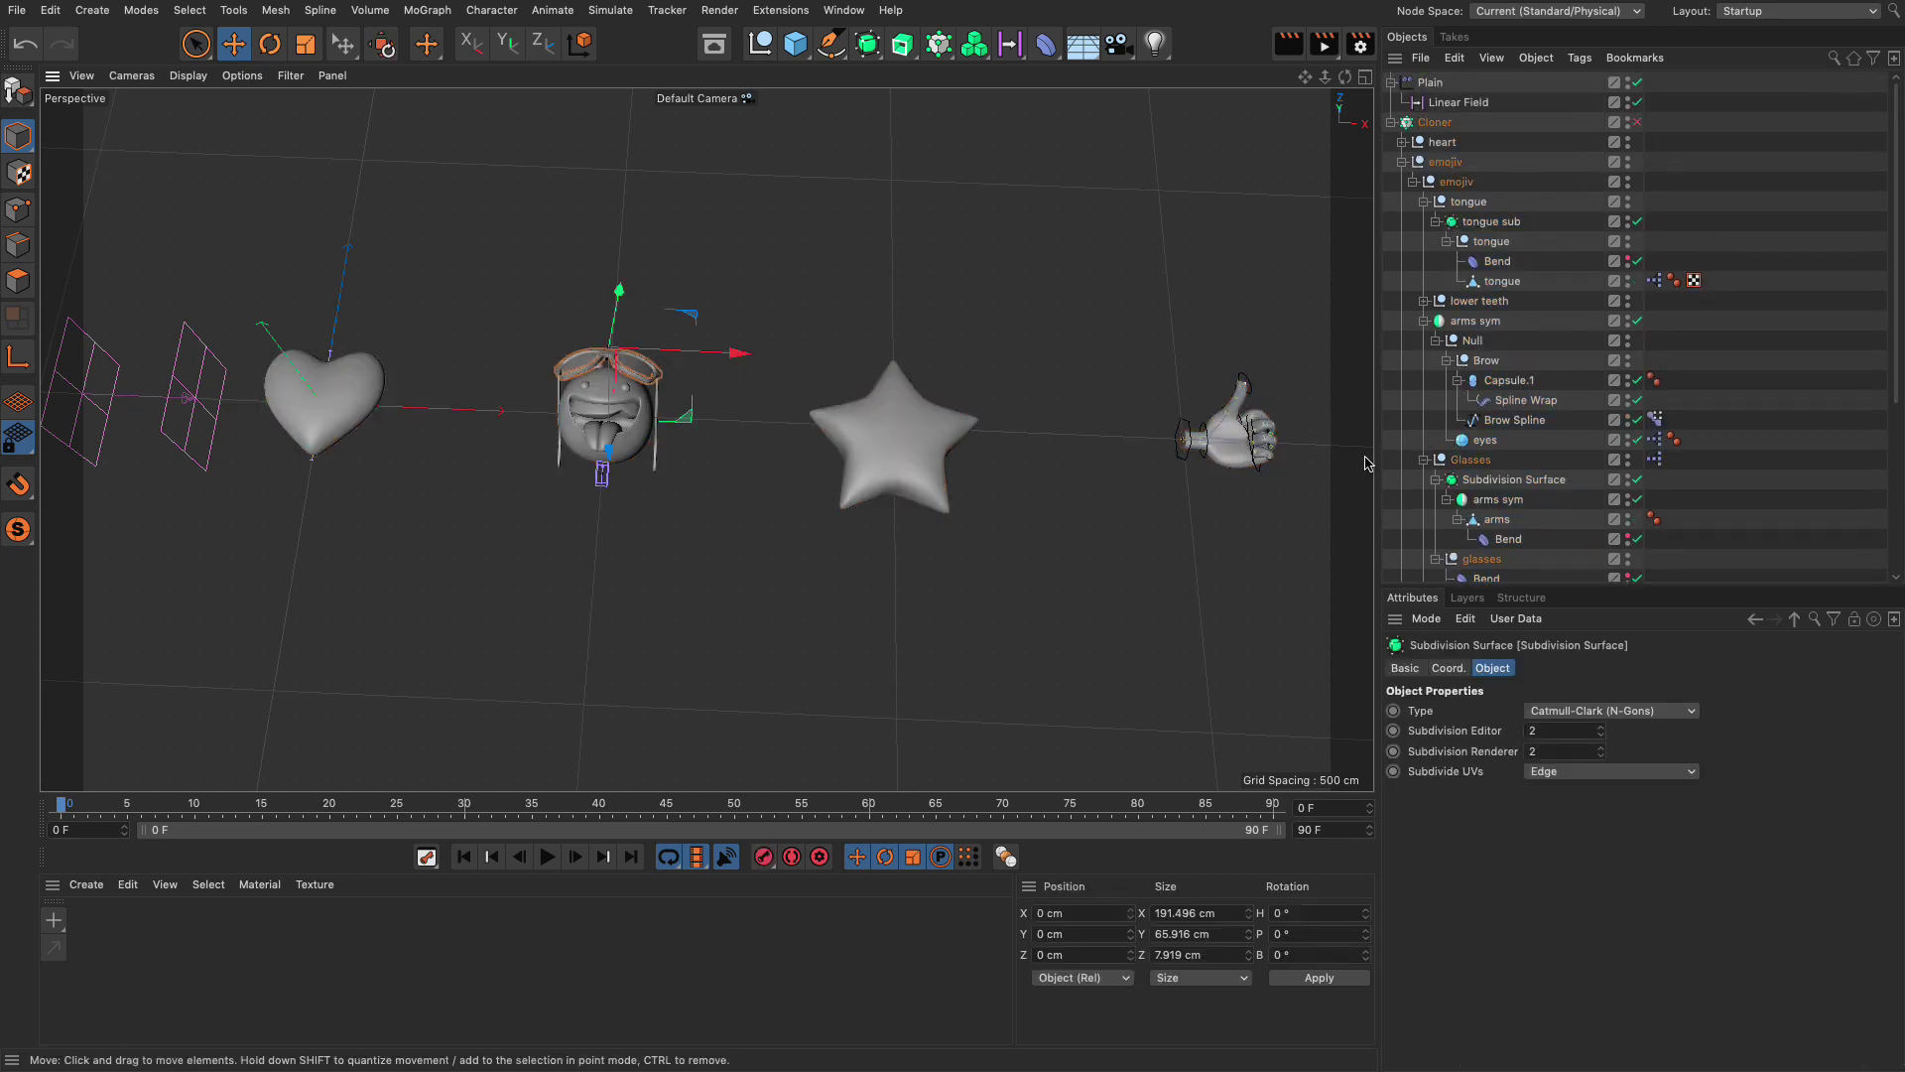
scroll(1509, 489, down, 1)
scroll(1510, 489, down, 1)
click(1501, 523)
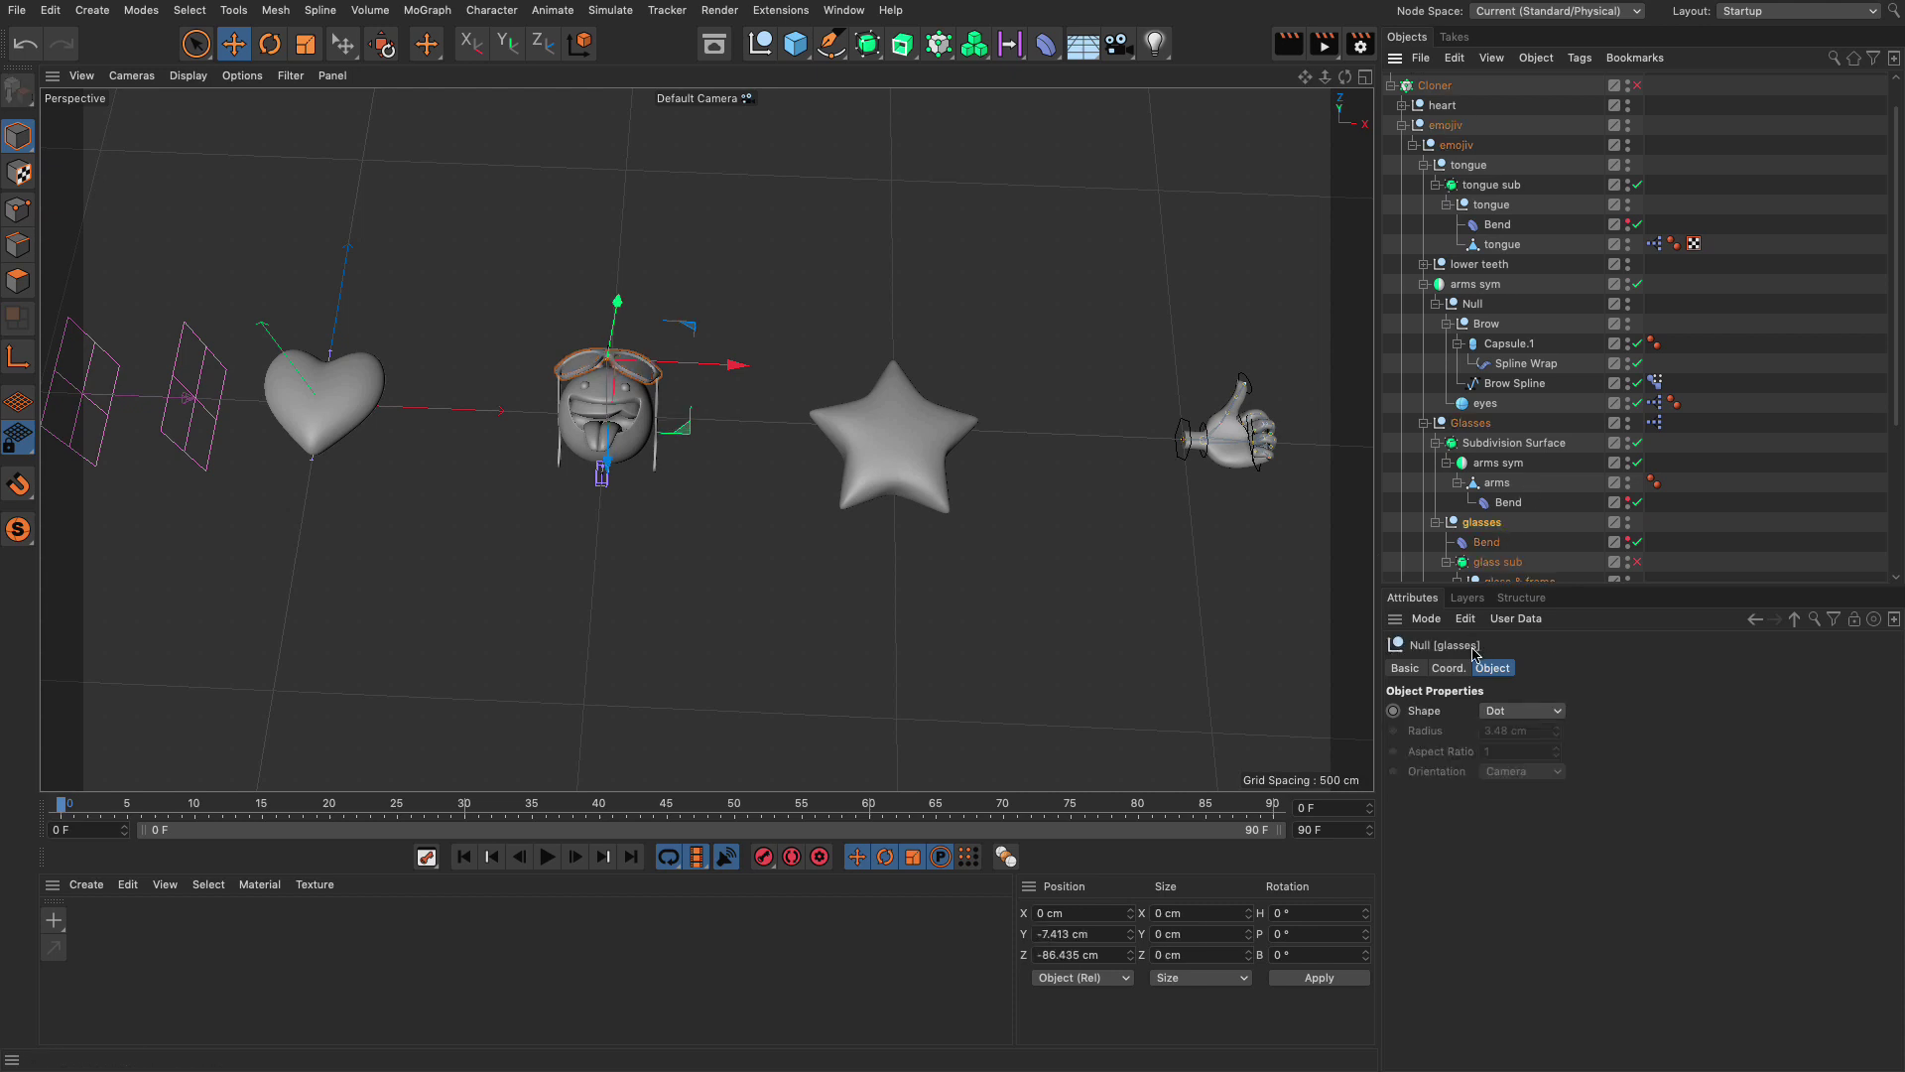
scroll(1529, 536, down, 2)
click(1558, 499)
scroll(1553, 502, down, 2)
click(1520, 502)
click(1521, 542)
scroll(1521, 496, down, 4)
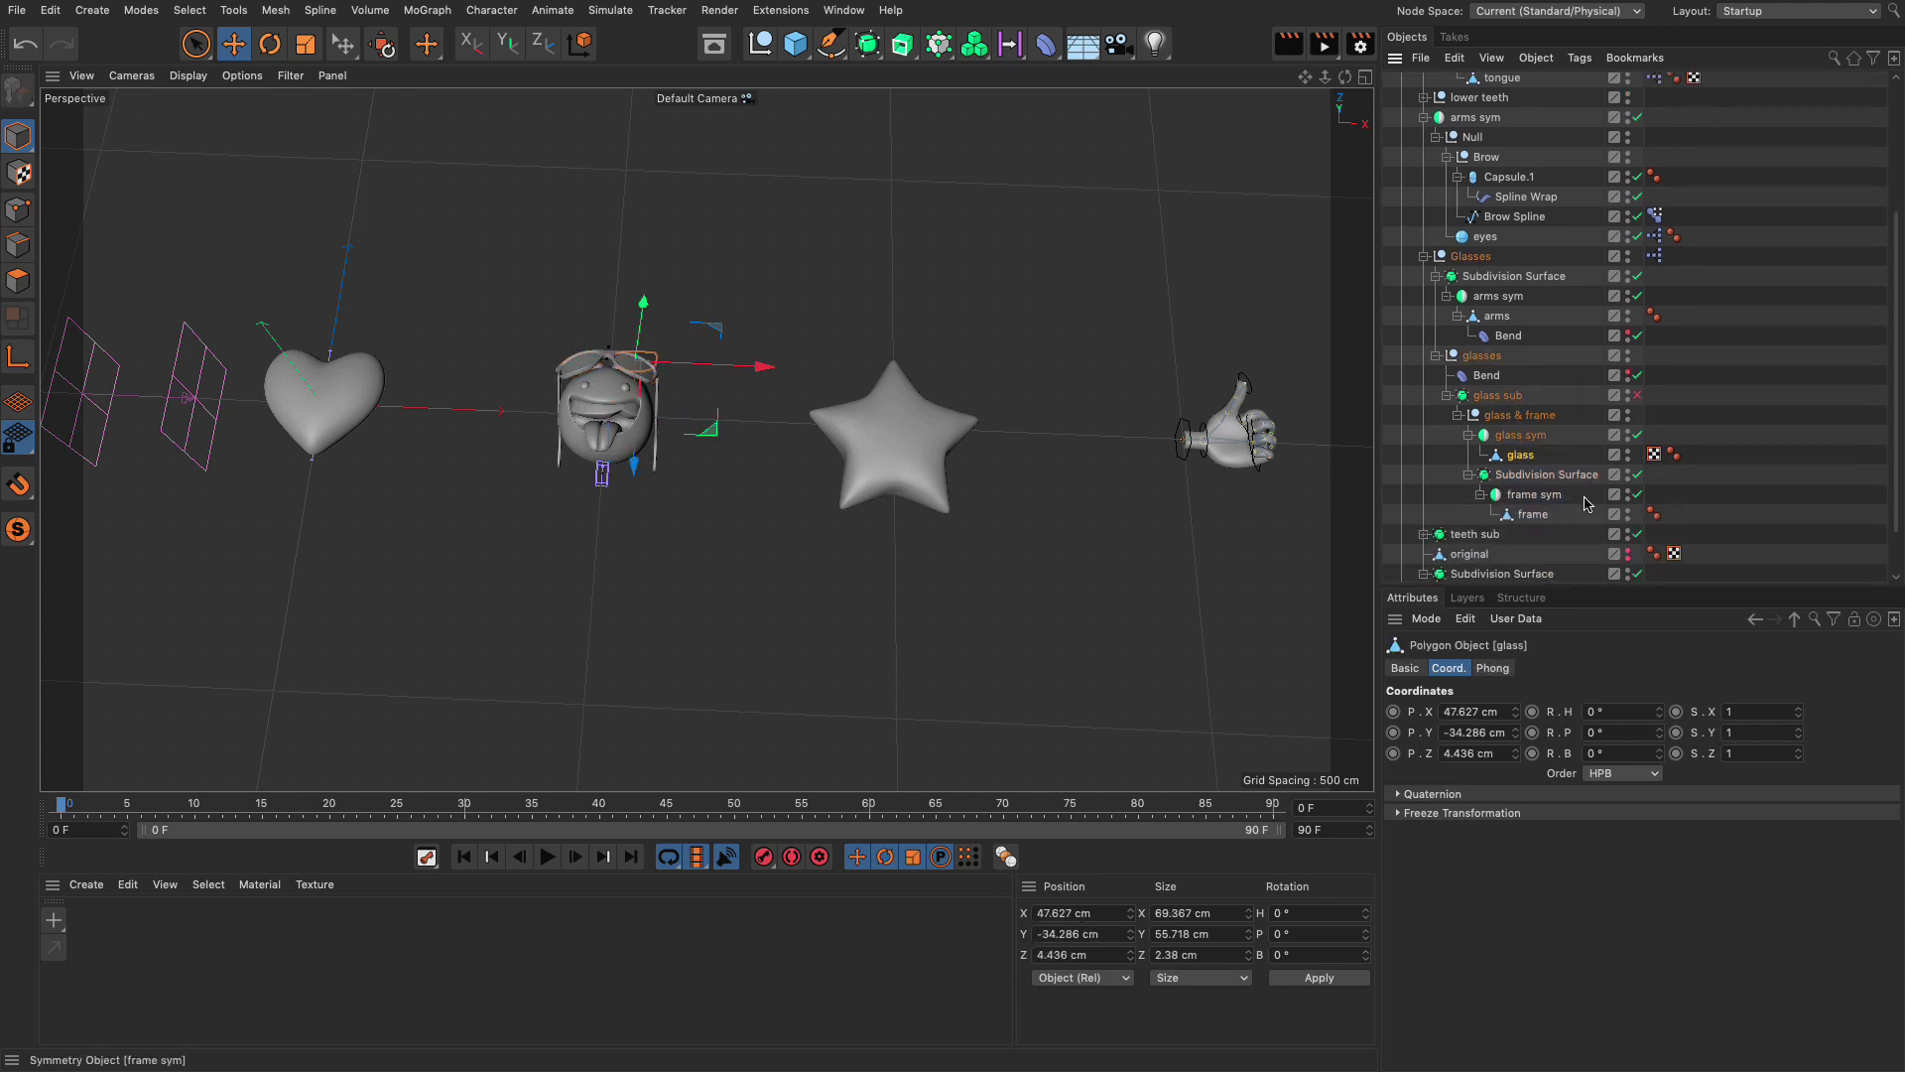
click(1546, 475)
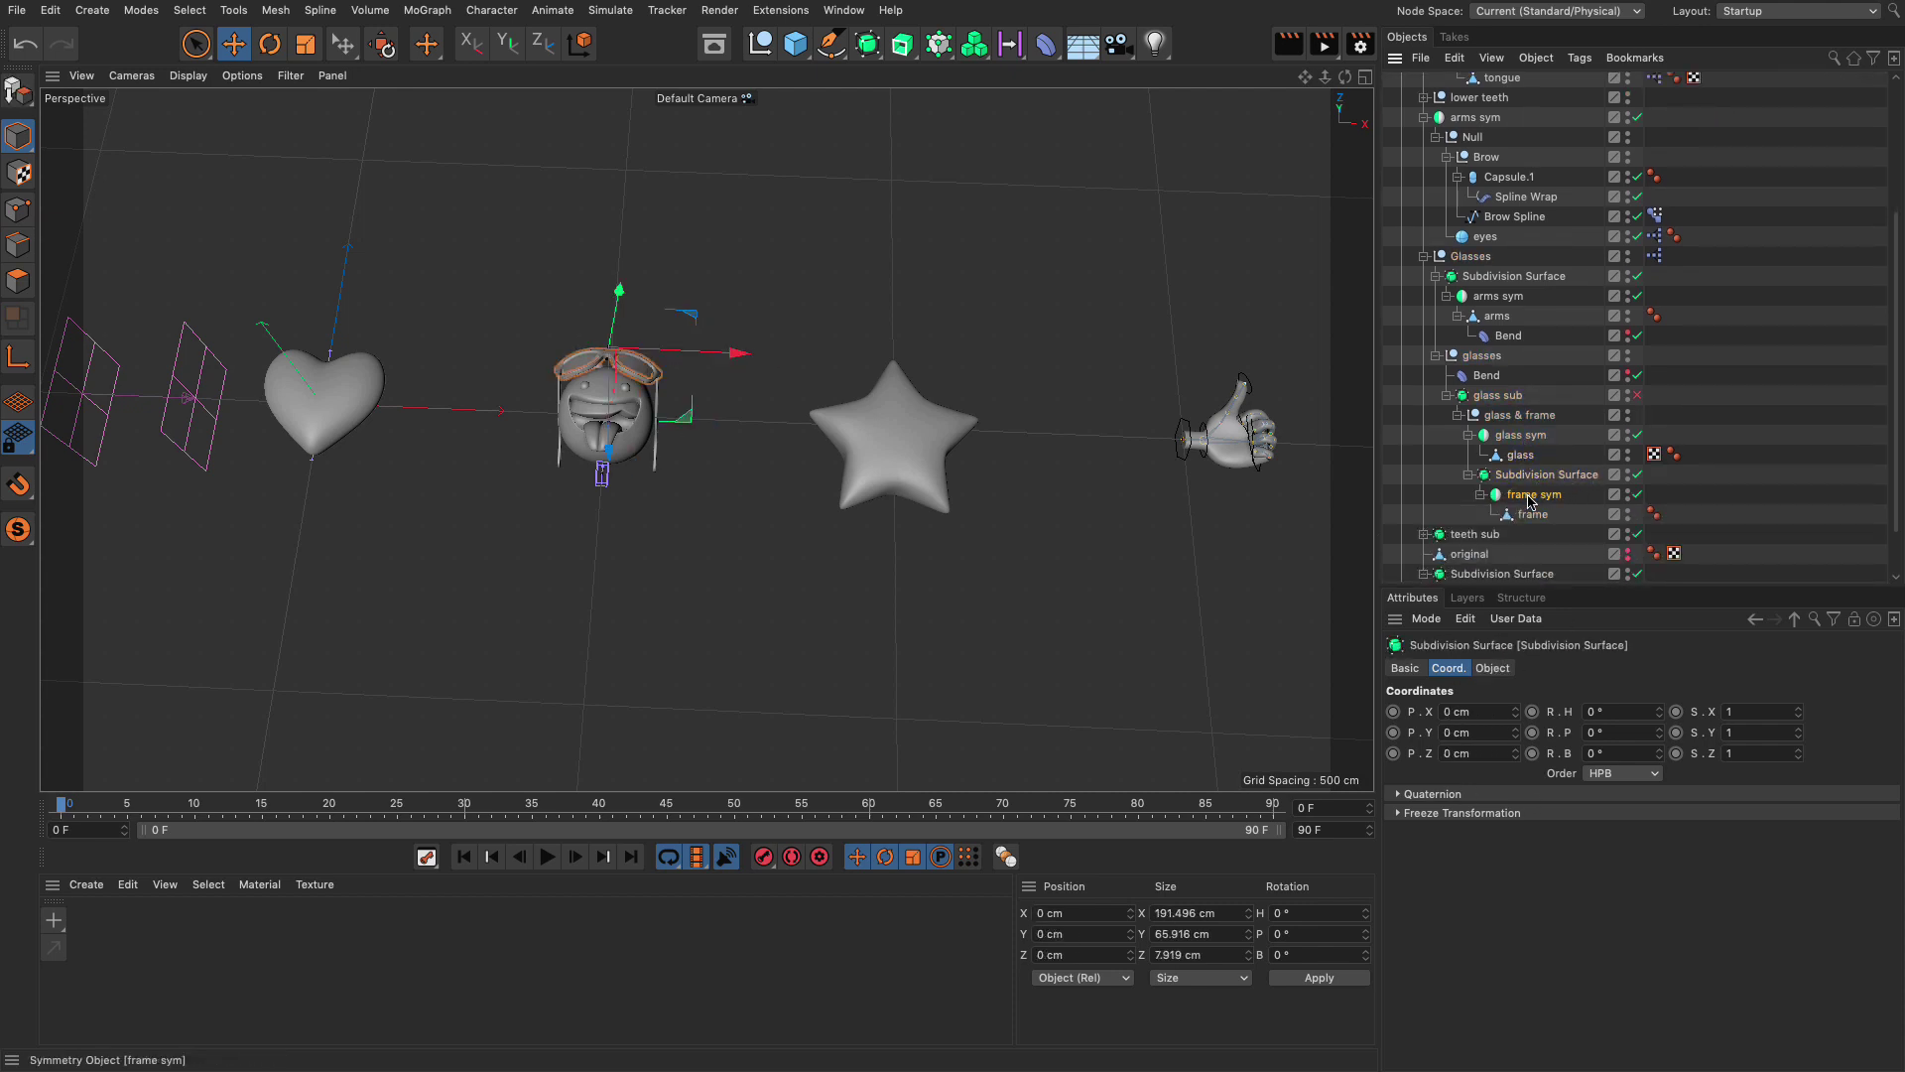
click(1530, 513)
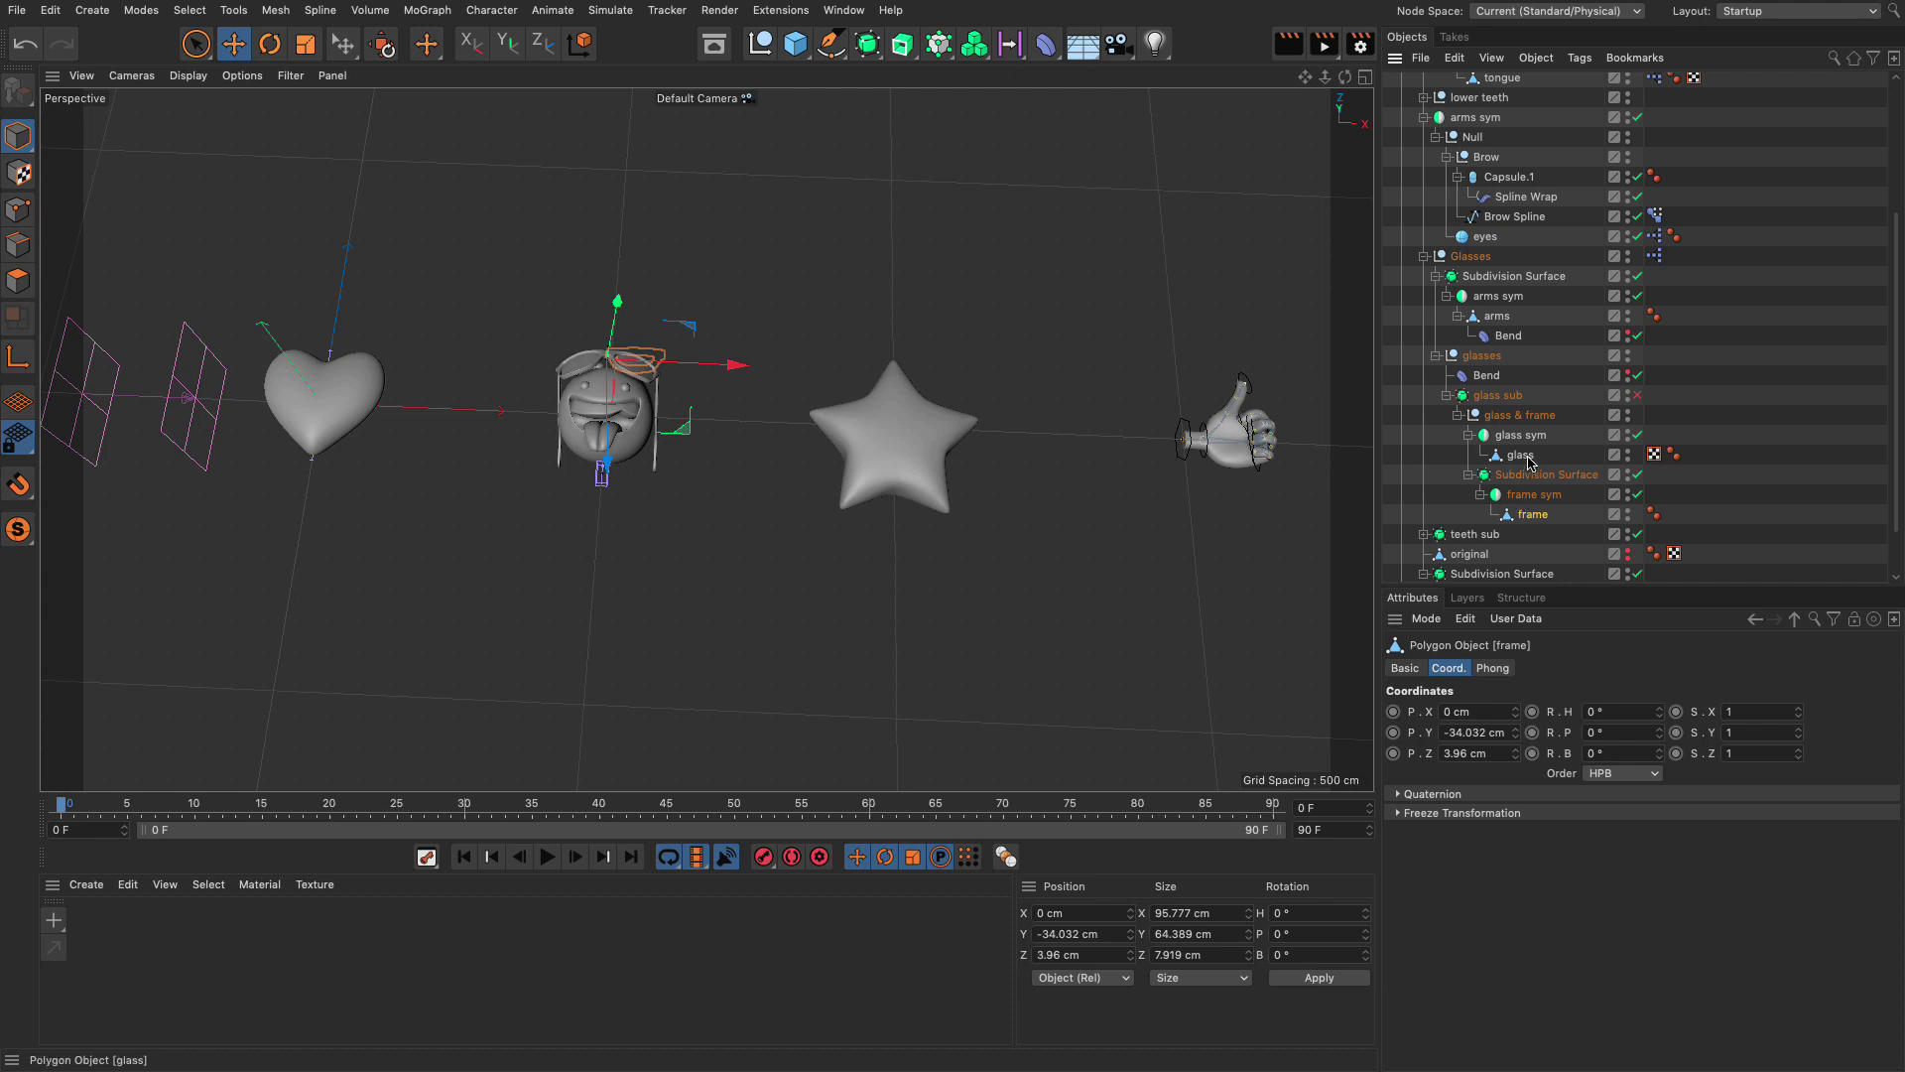
click(1481, 355)
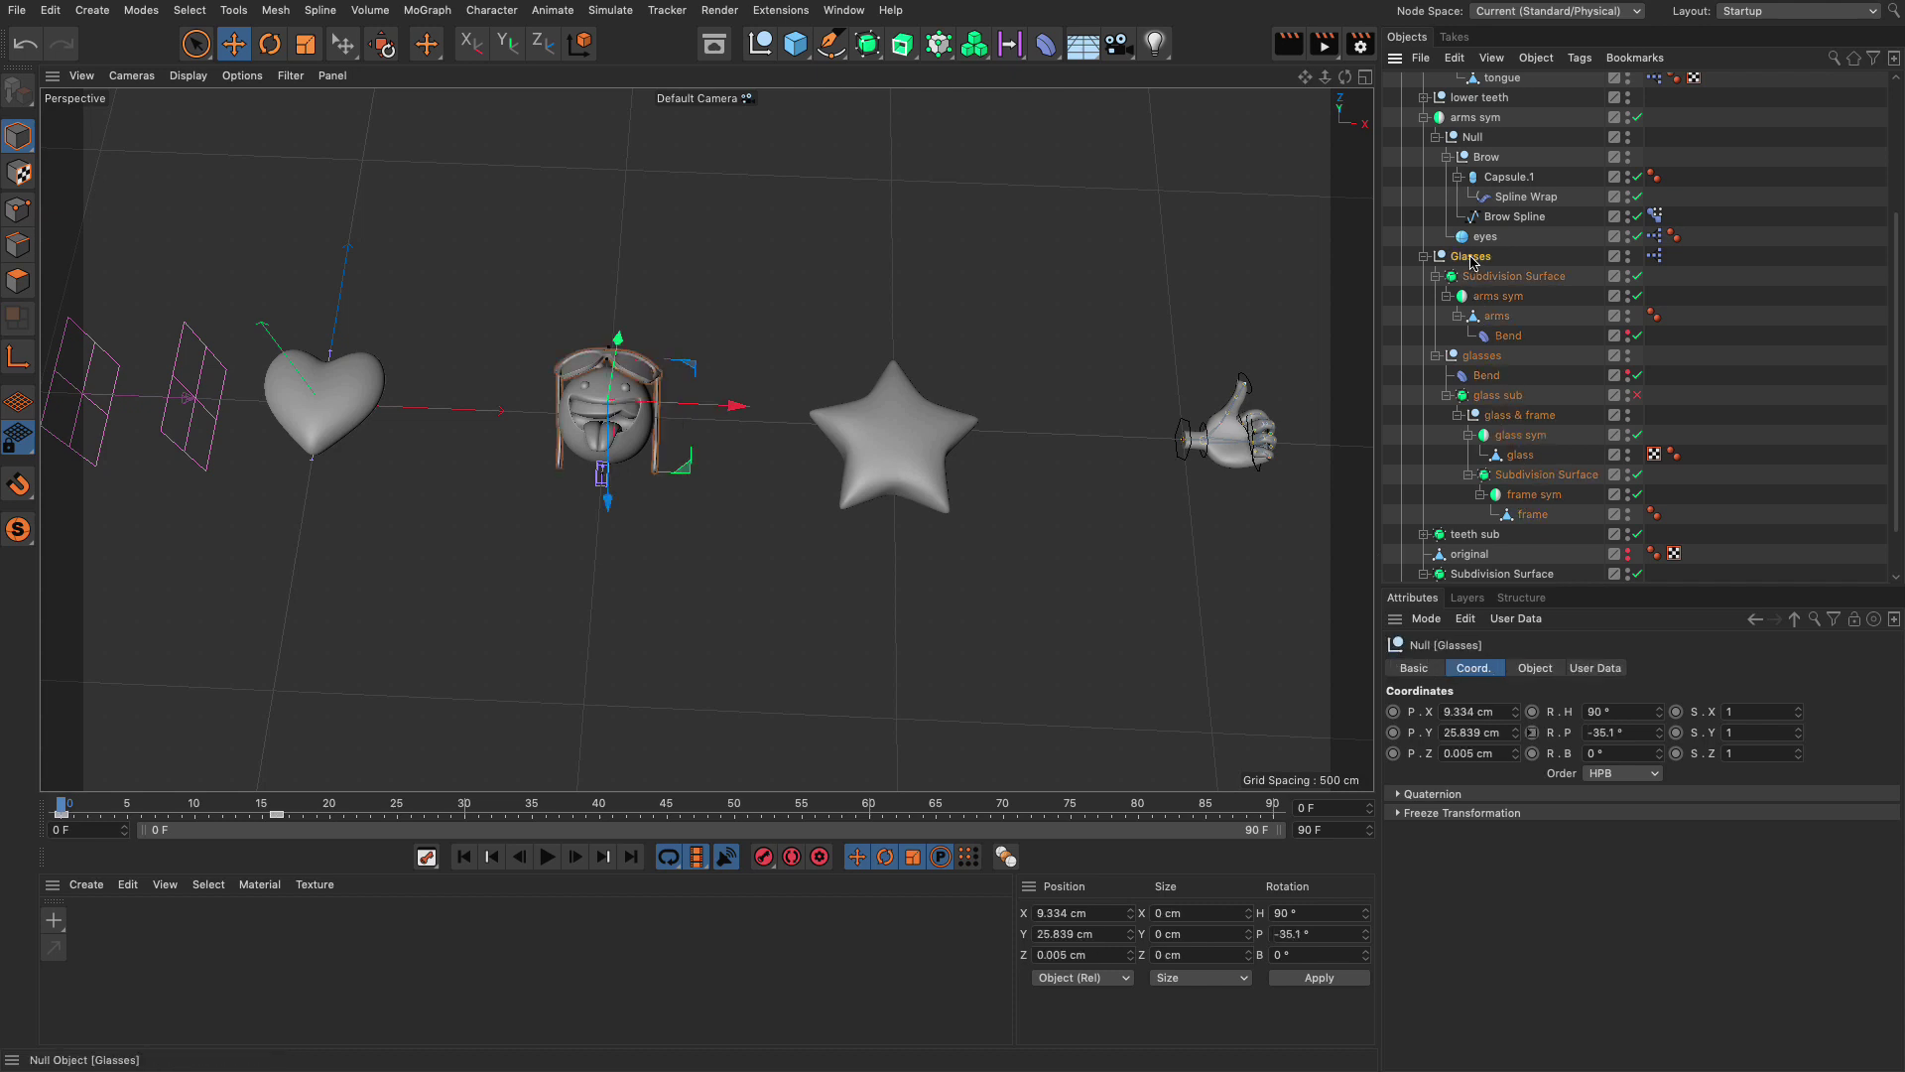
Step: Examine the glasses arm parts and the Glasses null's XPresso setup that maps the glasses user data to Rotation.P
click(1492, 279)
click(1498, 296)
click(1496, 316)
click(1505, 338)
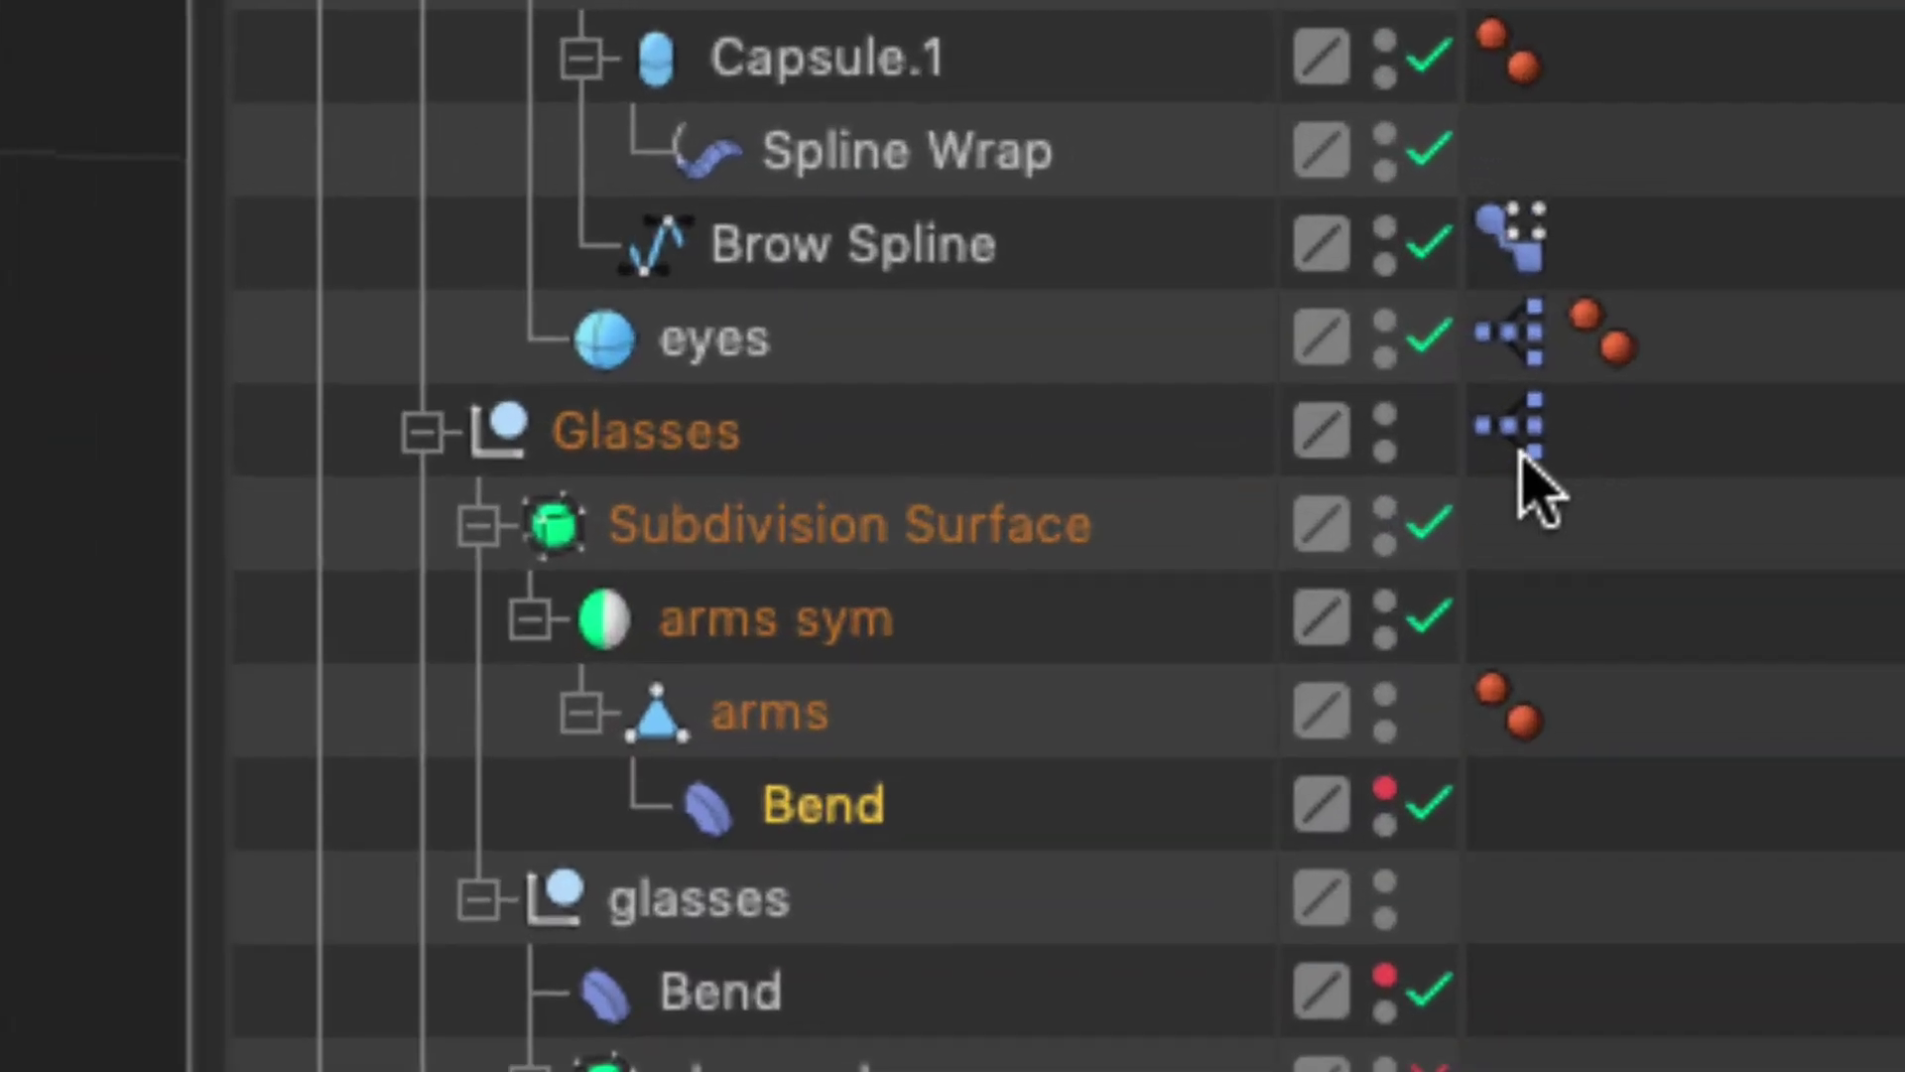
double_click(1515, 451)
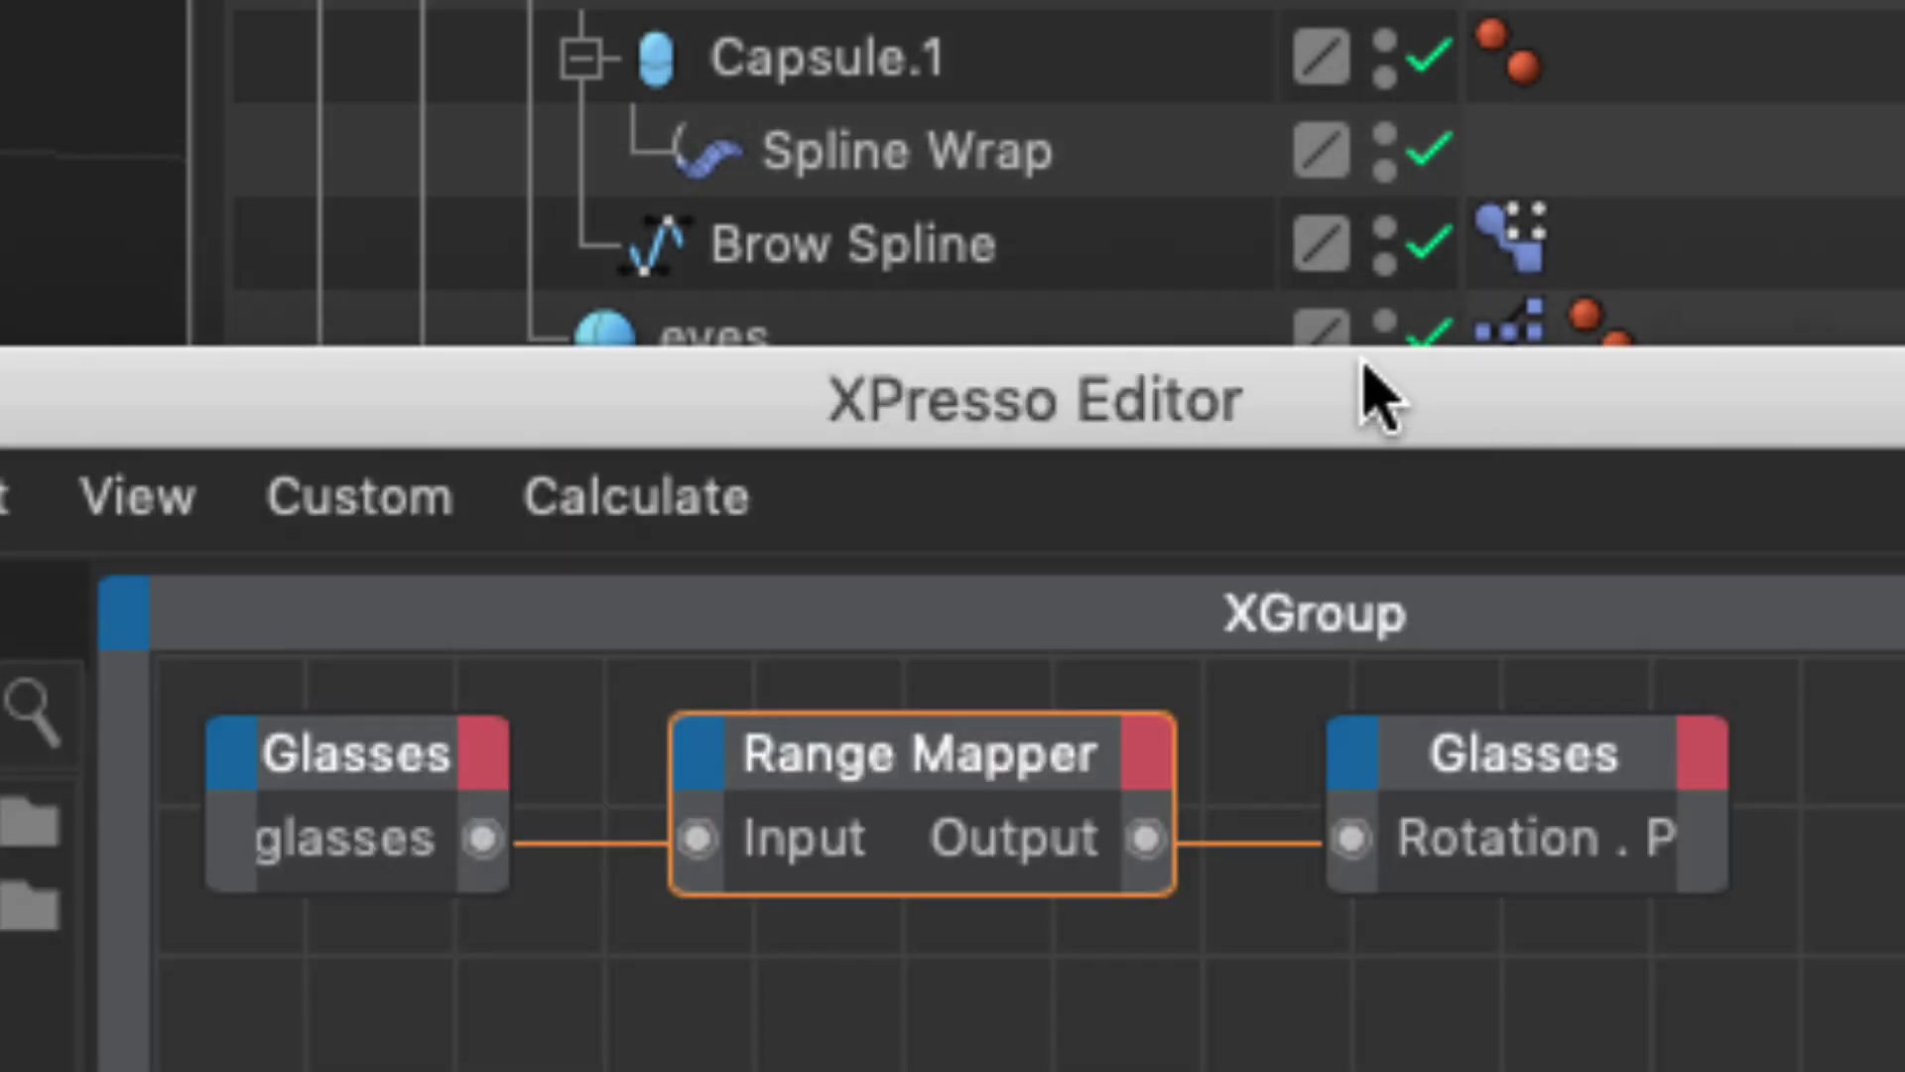
drag(1369, 396, 1020, 208)
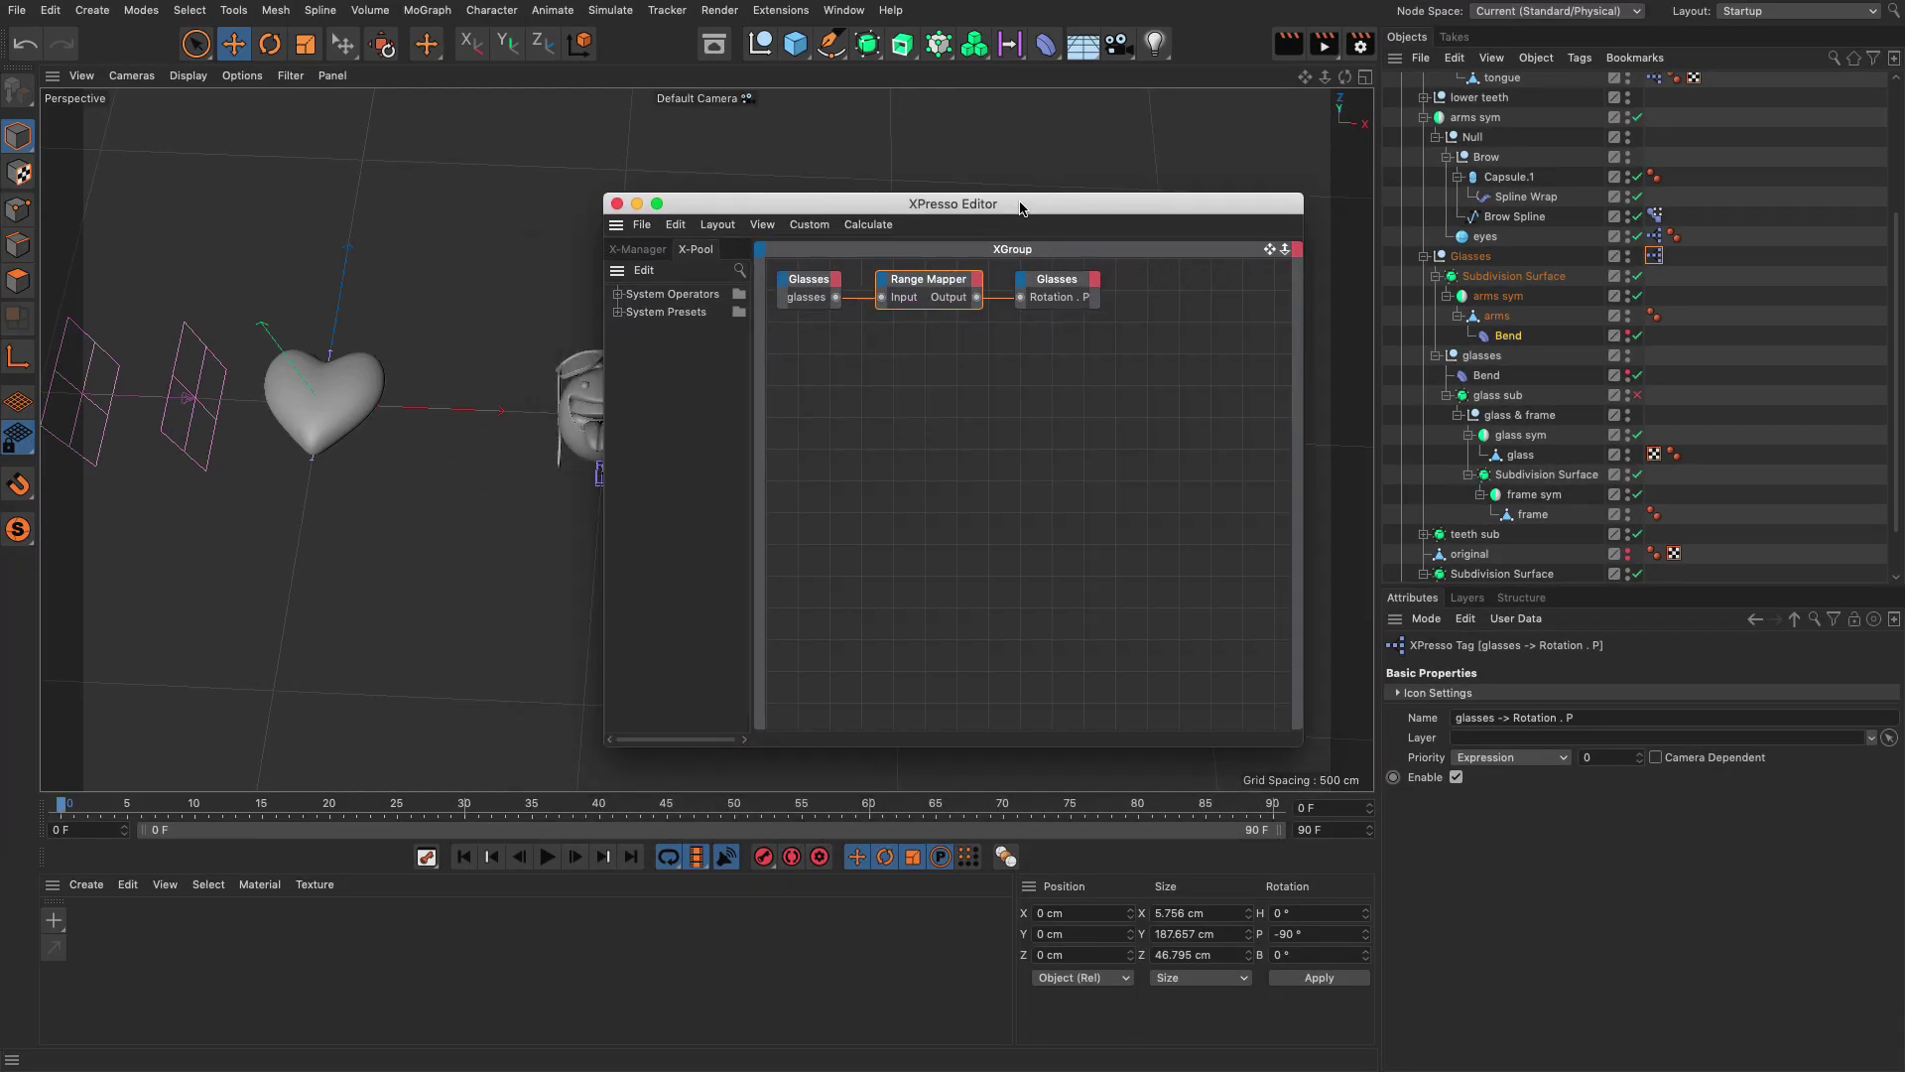
click(616, 203)
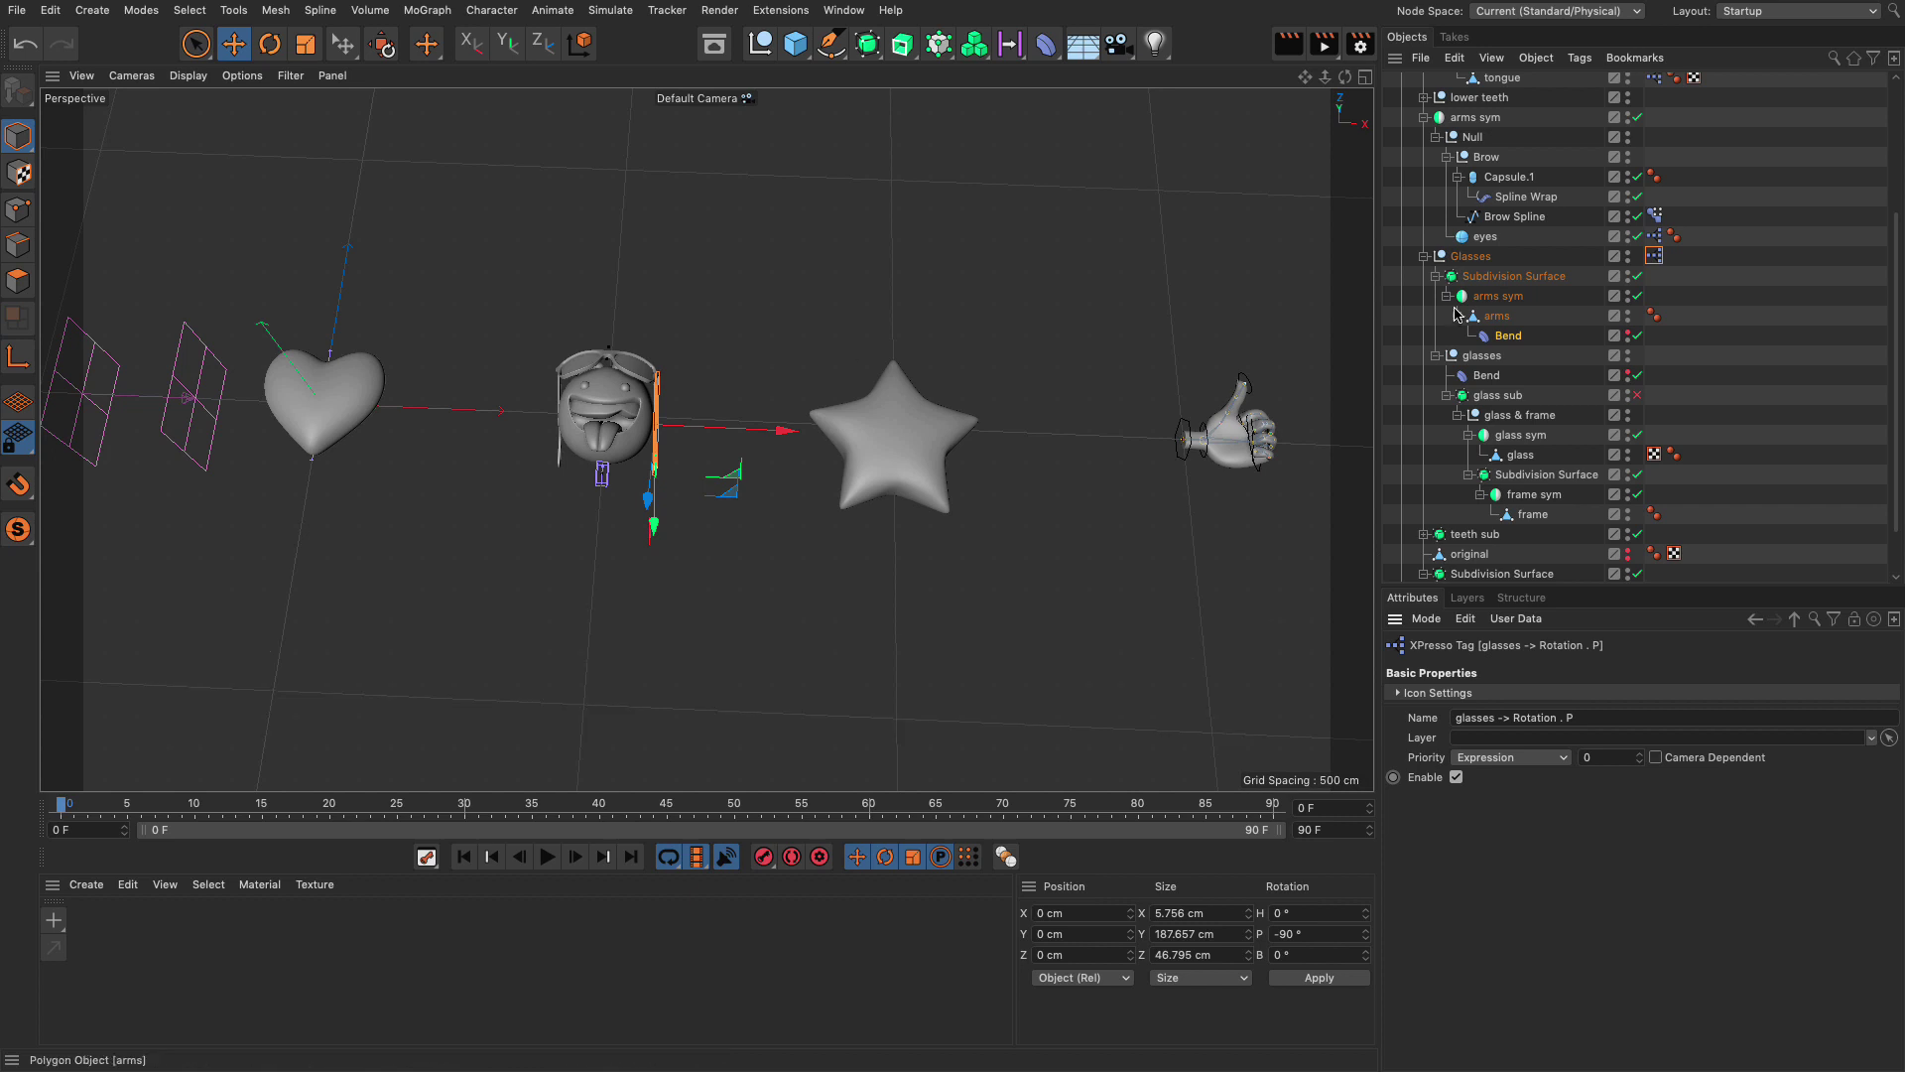
Step: Collapse the emojiv hierarchy, expand thumbs and hand.1, and inspect the Skin deformer and the hand's joint objects
scroll(1464, 297, up, 5)
click(1402, 164)
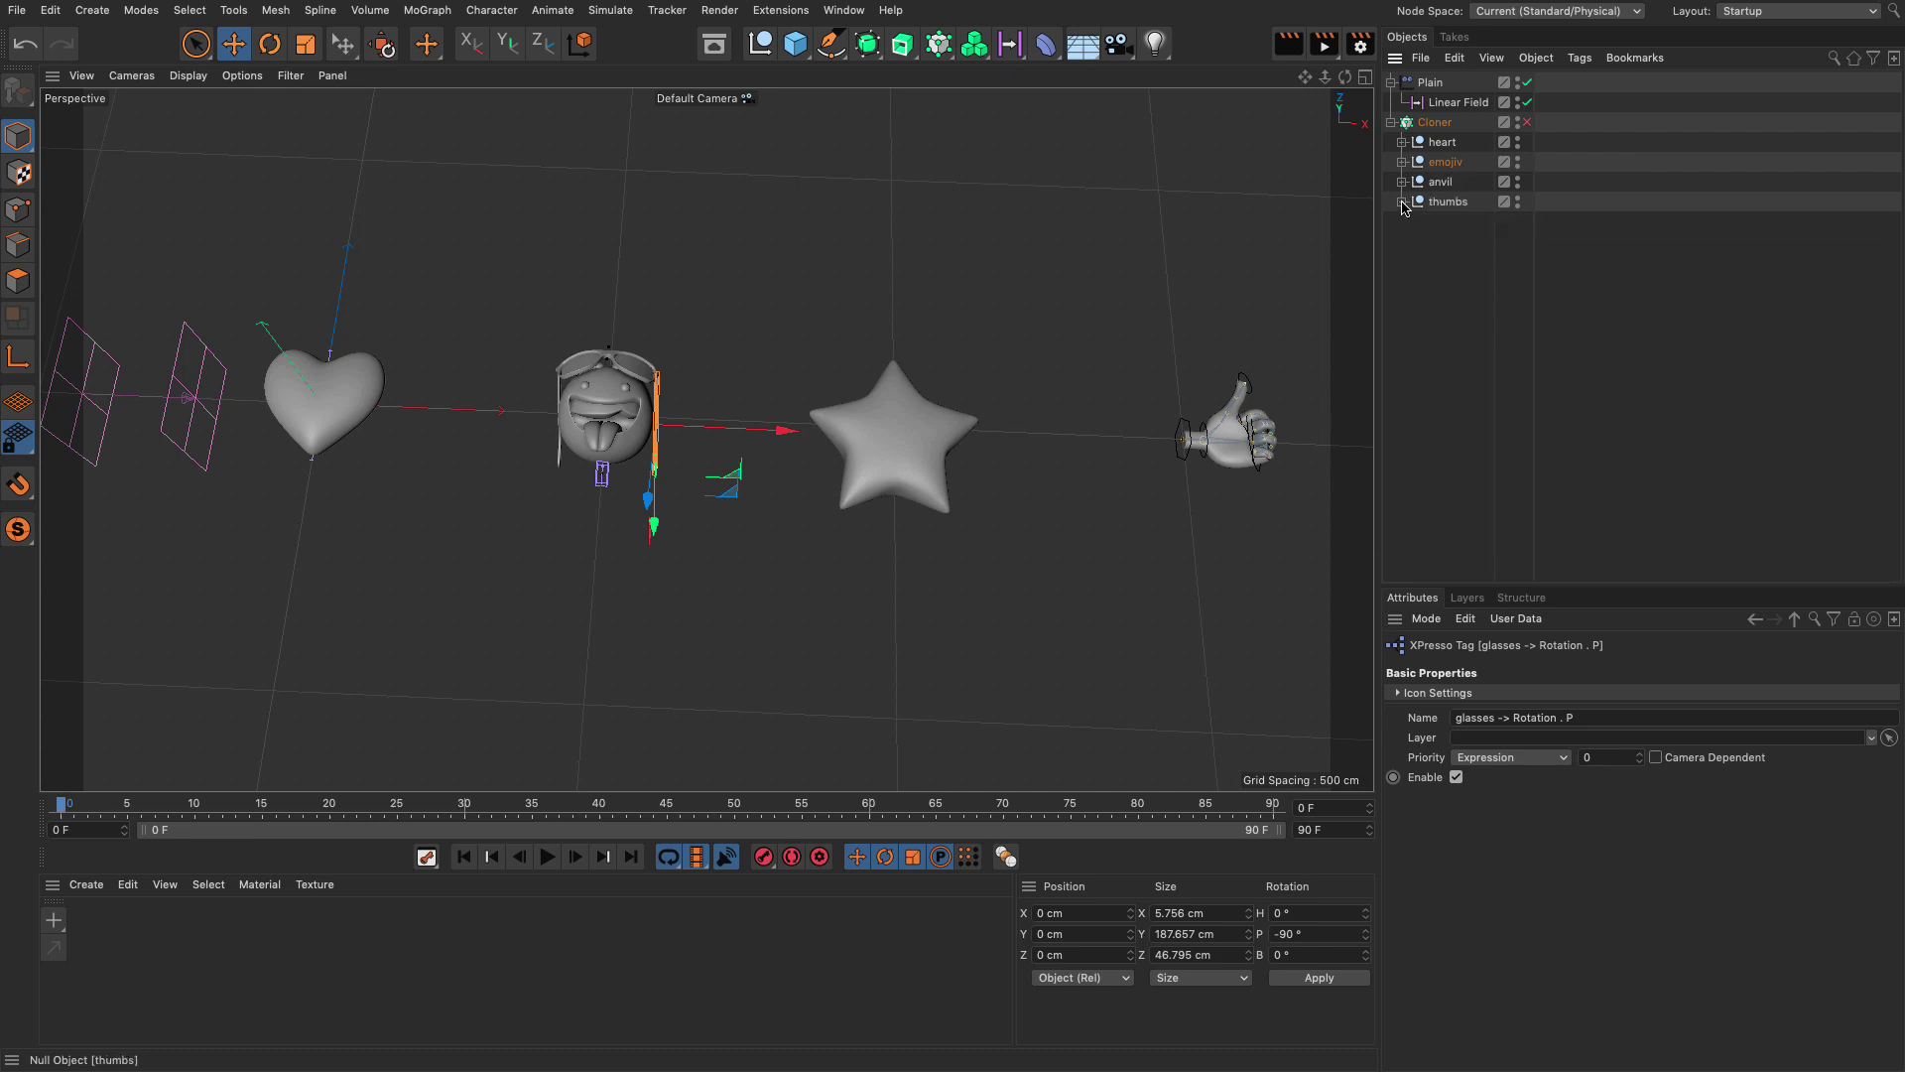
click(1402, 202)
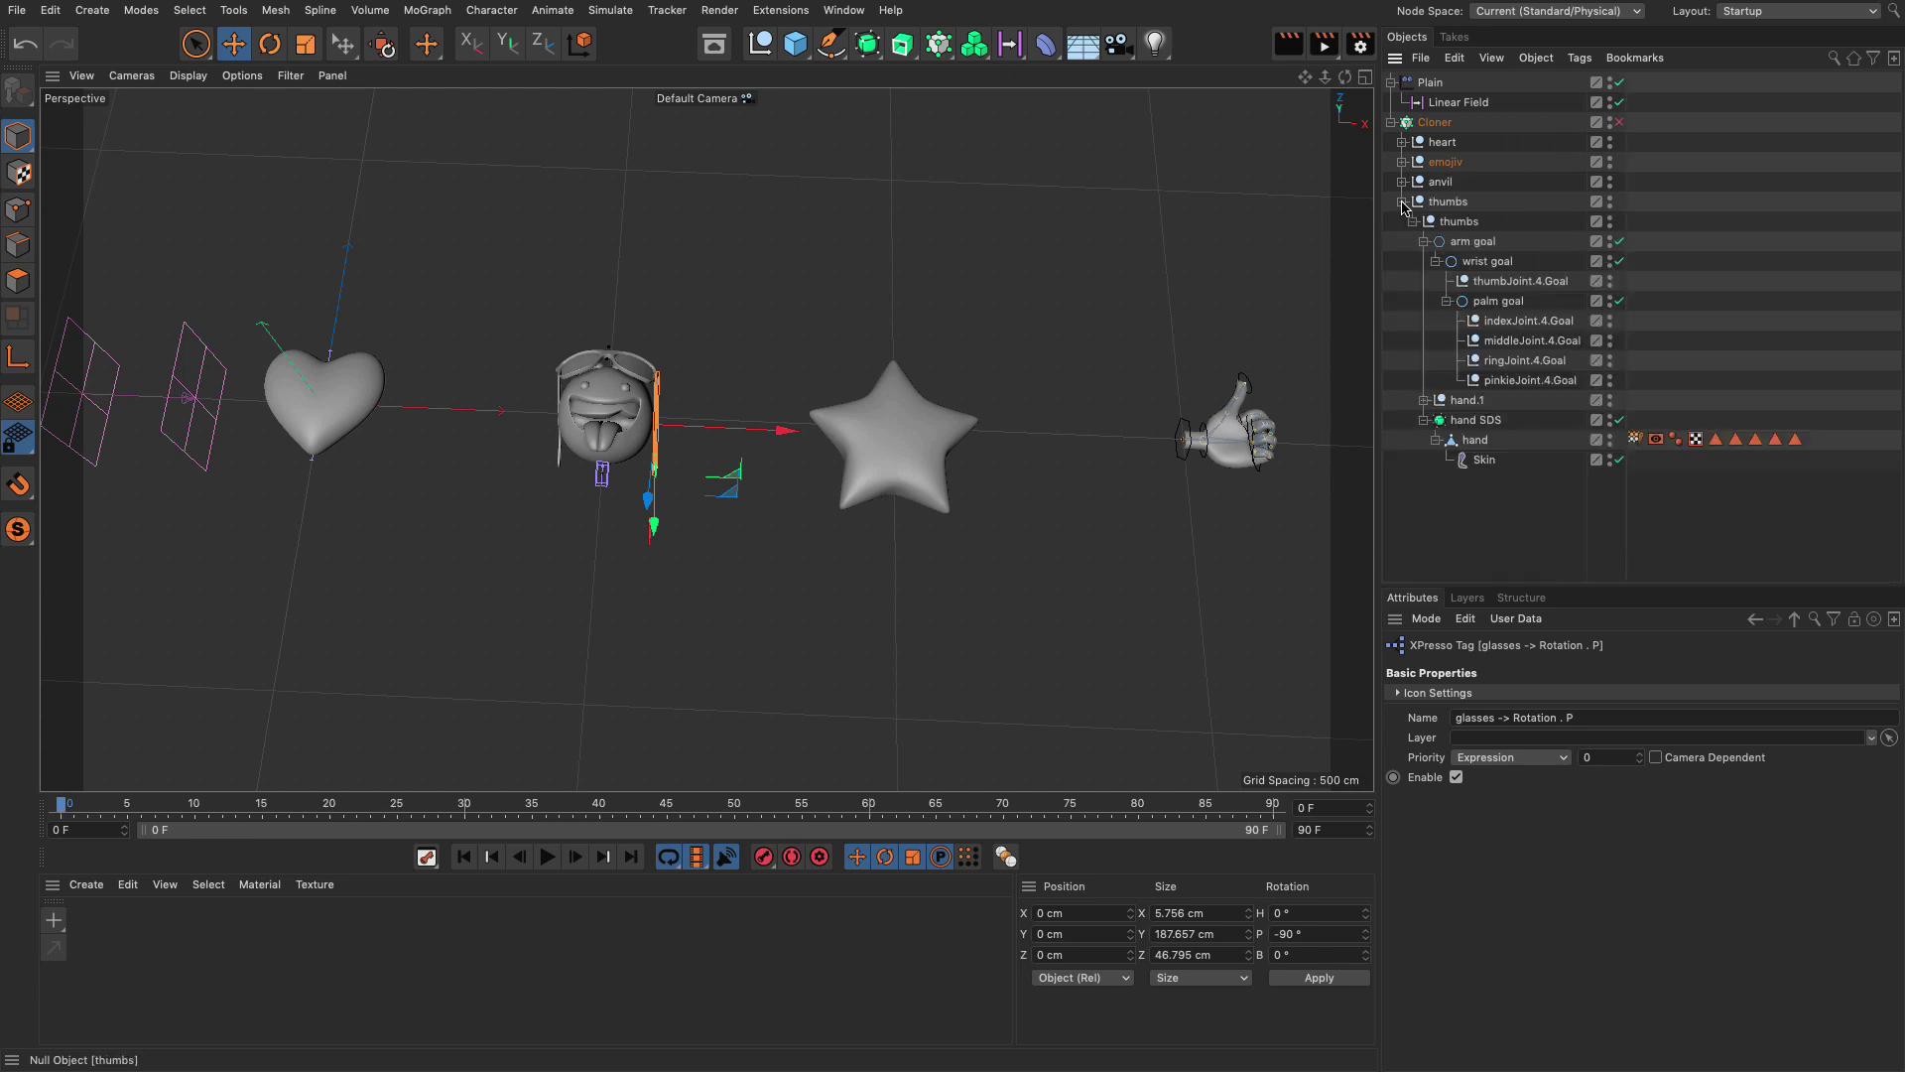
click(1240, 473)
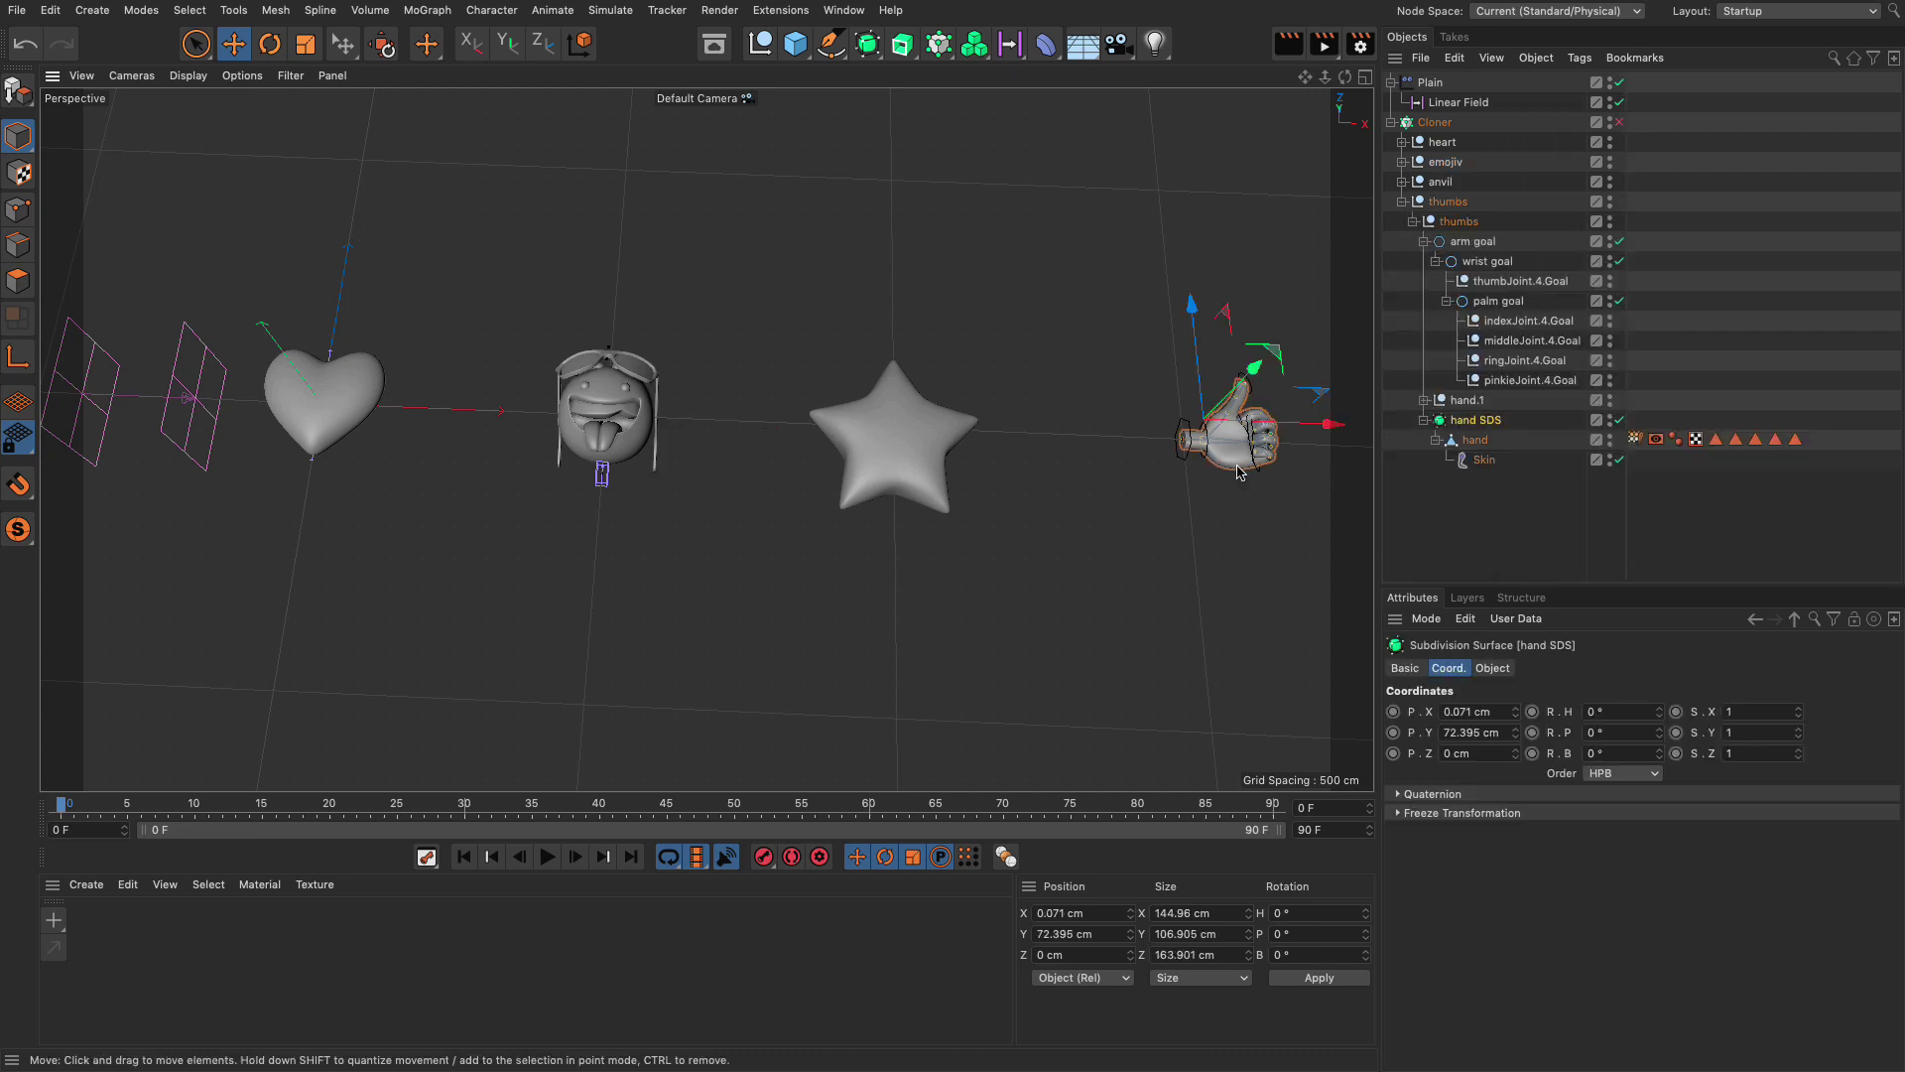
click(1484, 459)
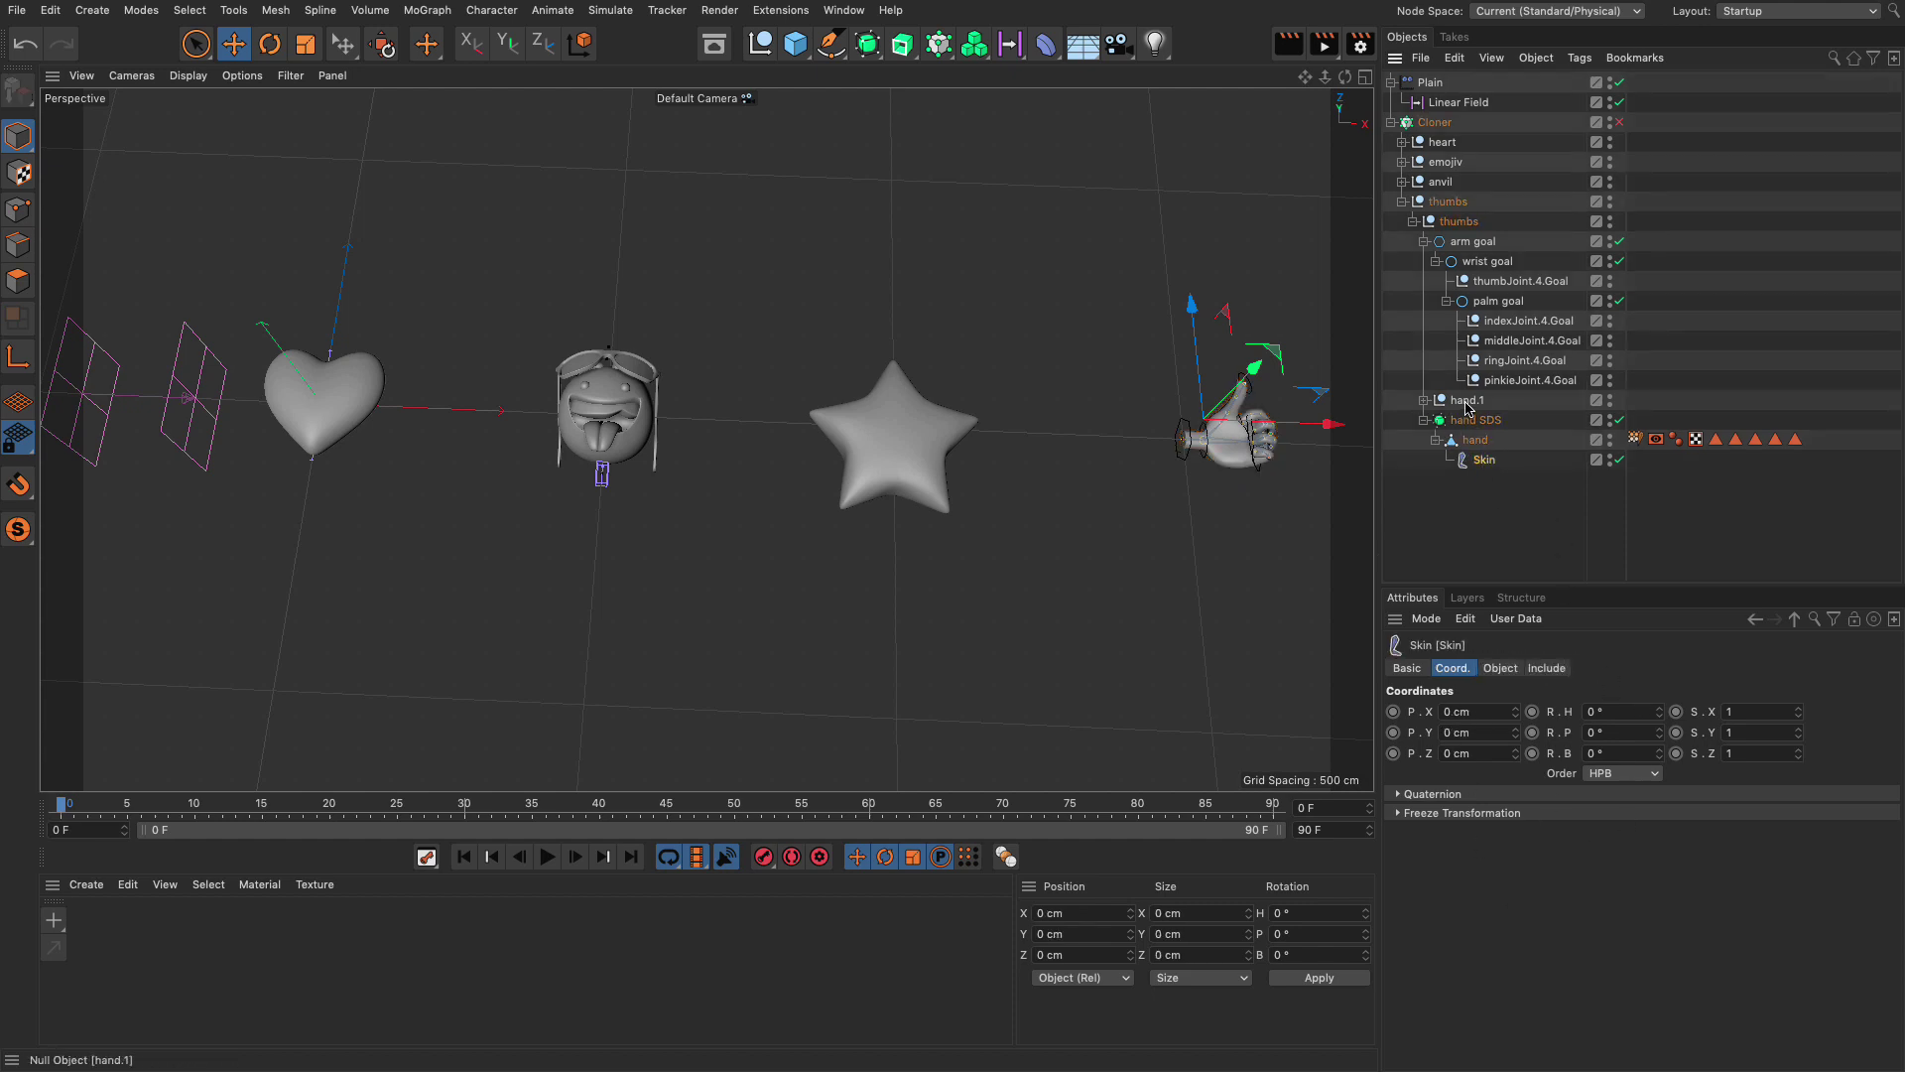
click(1467, 403)
click(1422, 401)
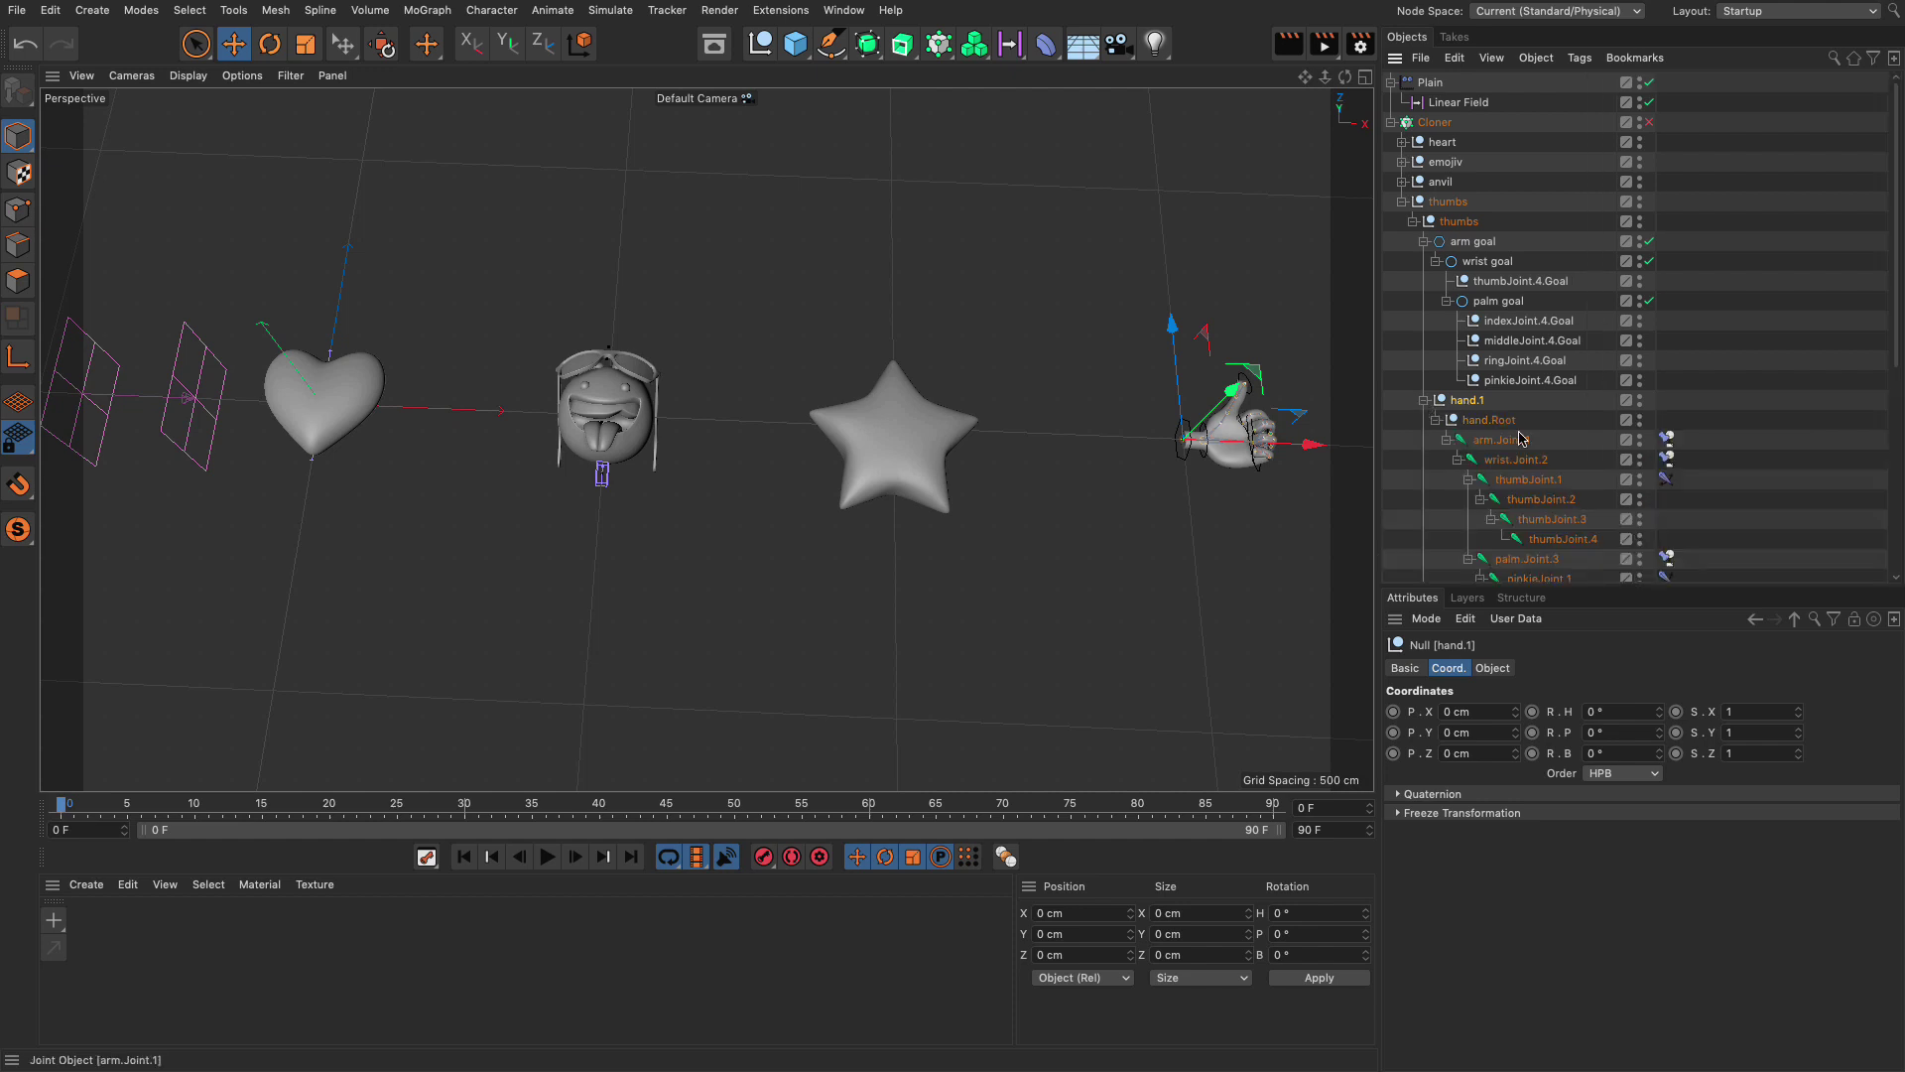
click(1508, 463)
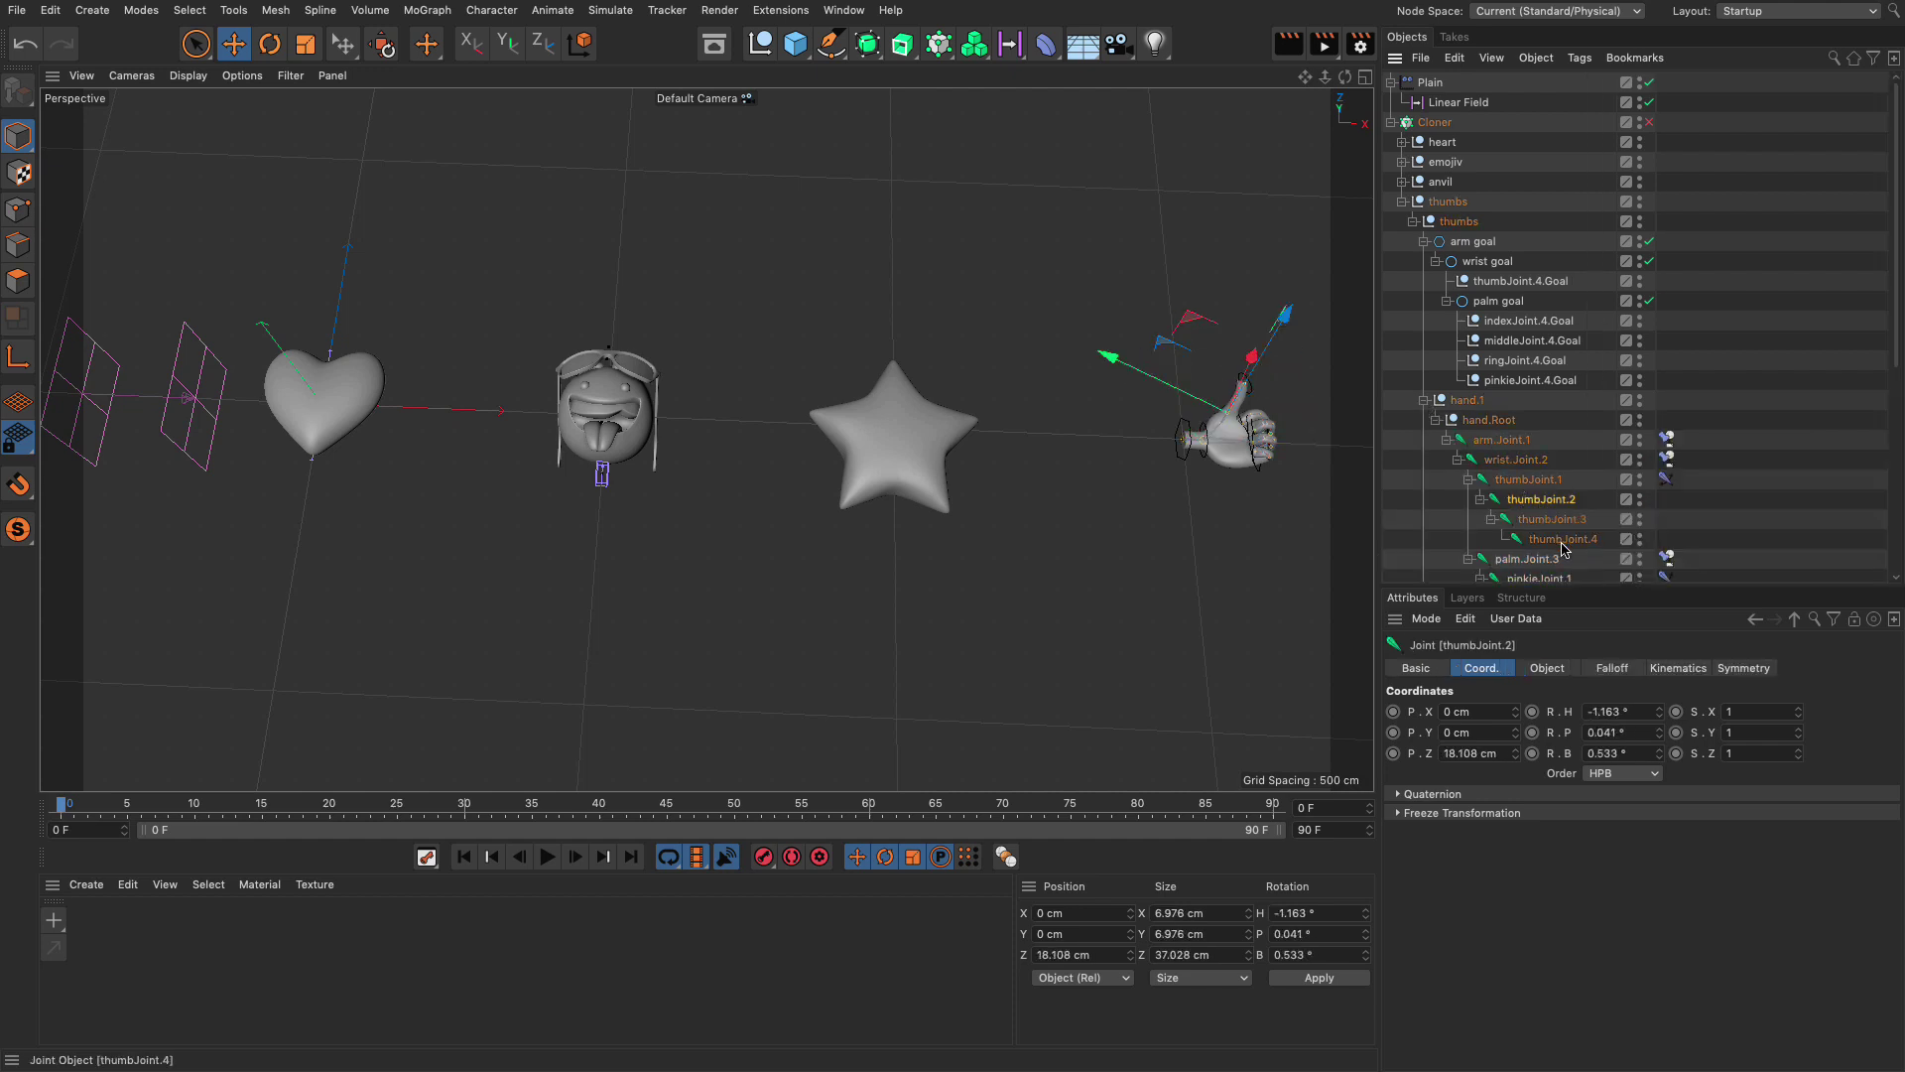
Step: Check the coordinates of the index, middle, ring and pinkie joint goal nulls for keyframes
click(1520, 321)
click(1509, 340)
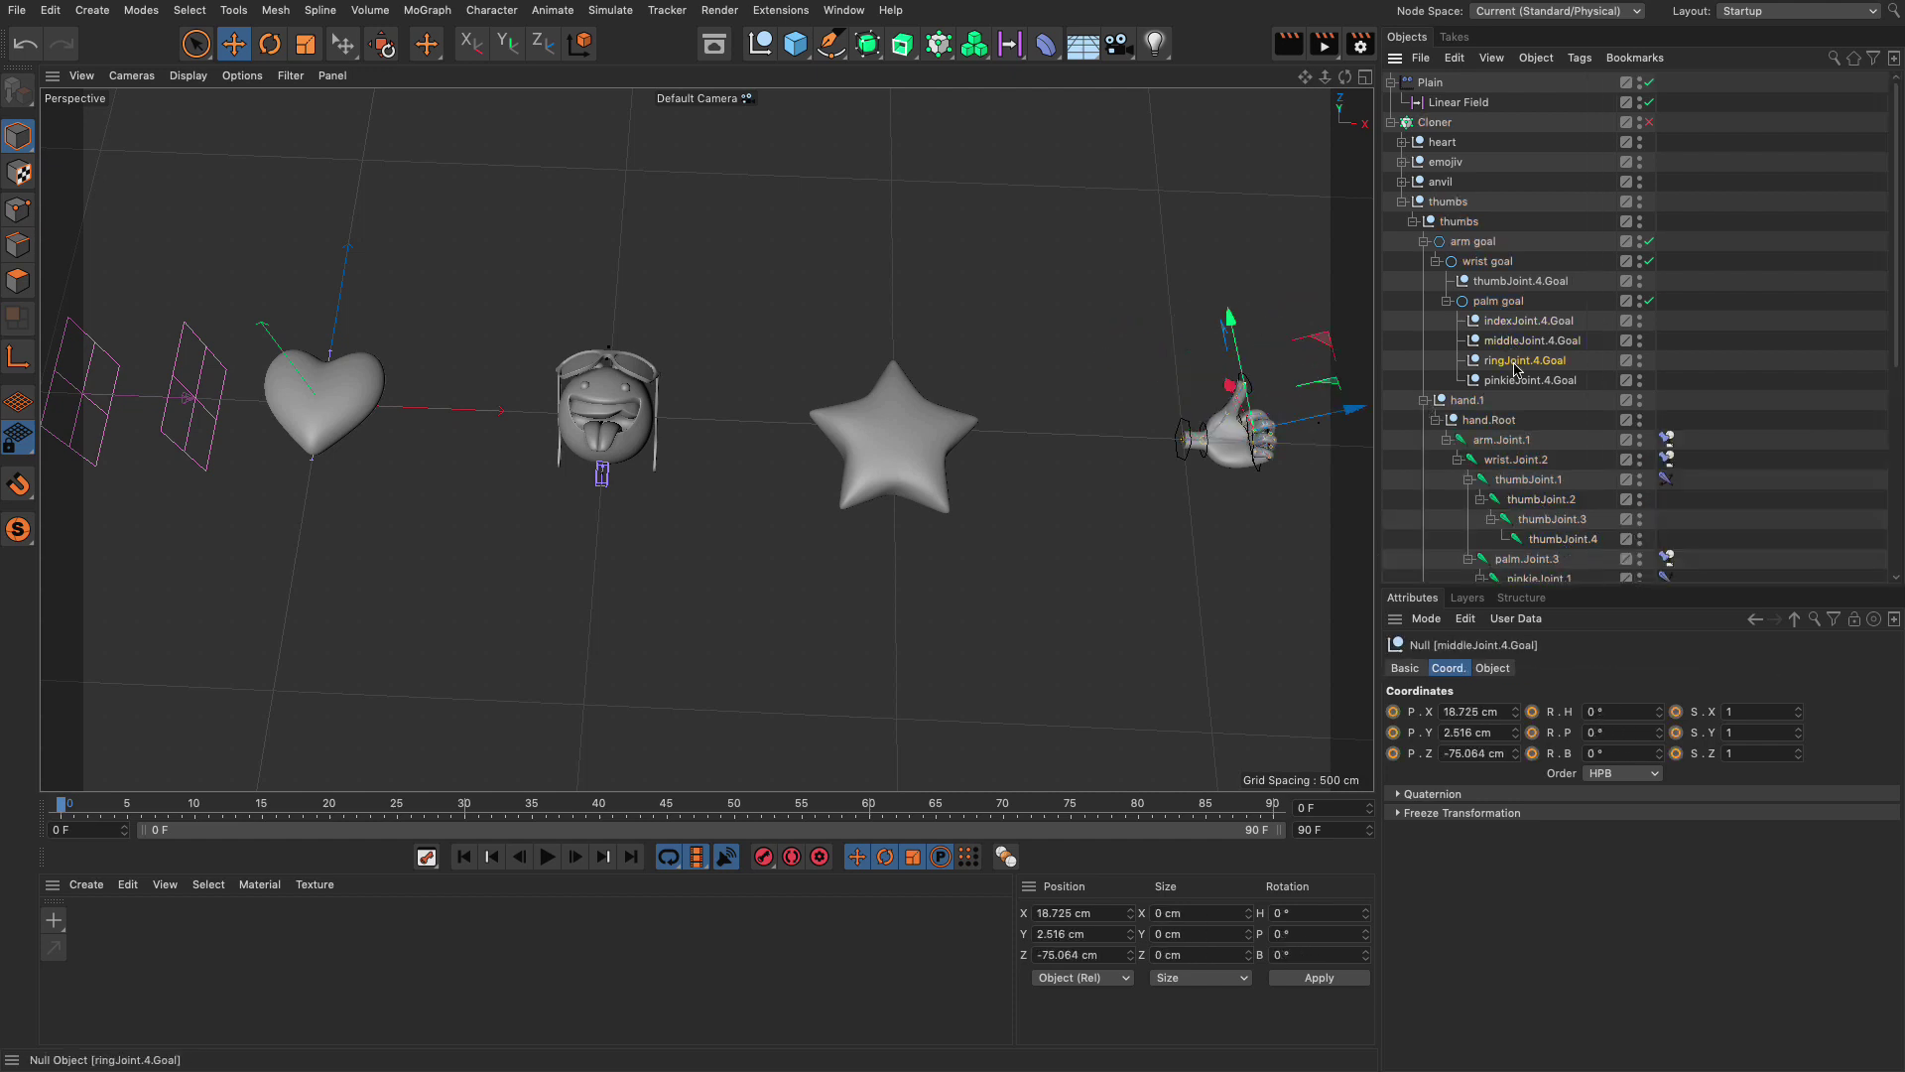
click(1510, 360)
click(1513, 381)
click(1510, 361)
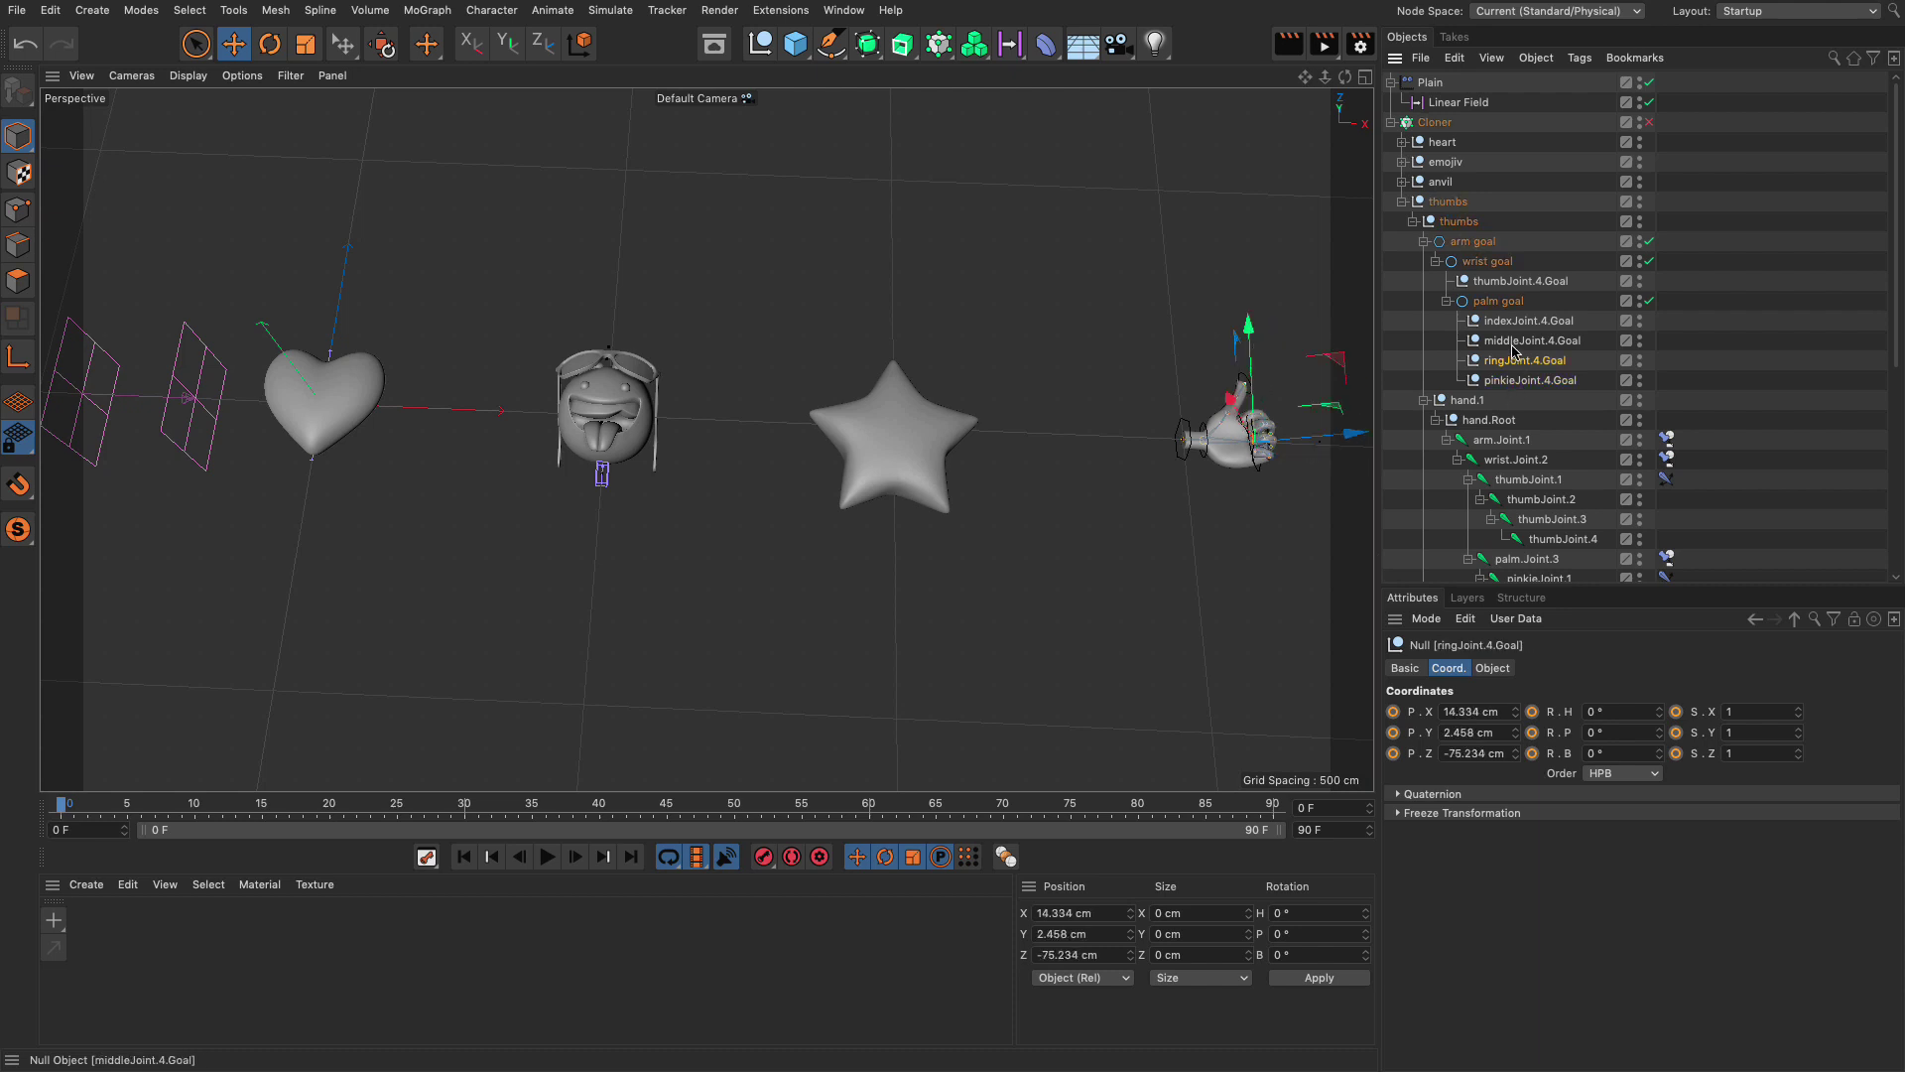
click(1513, 381)
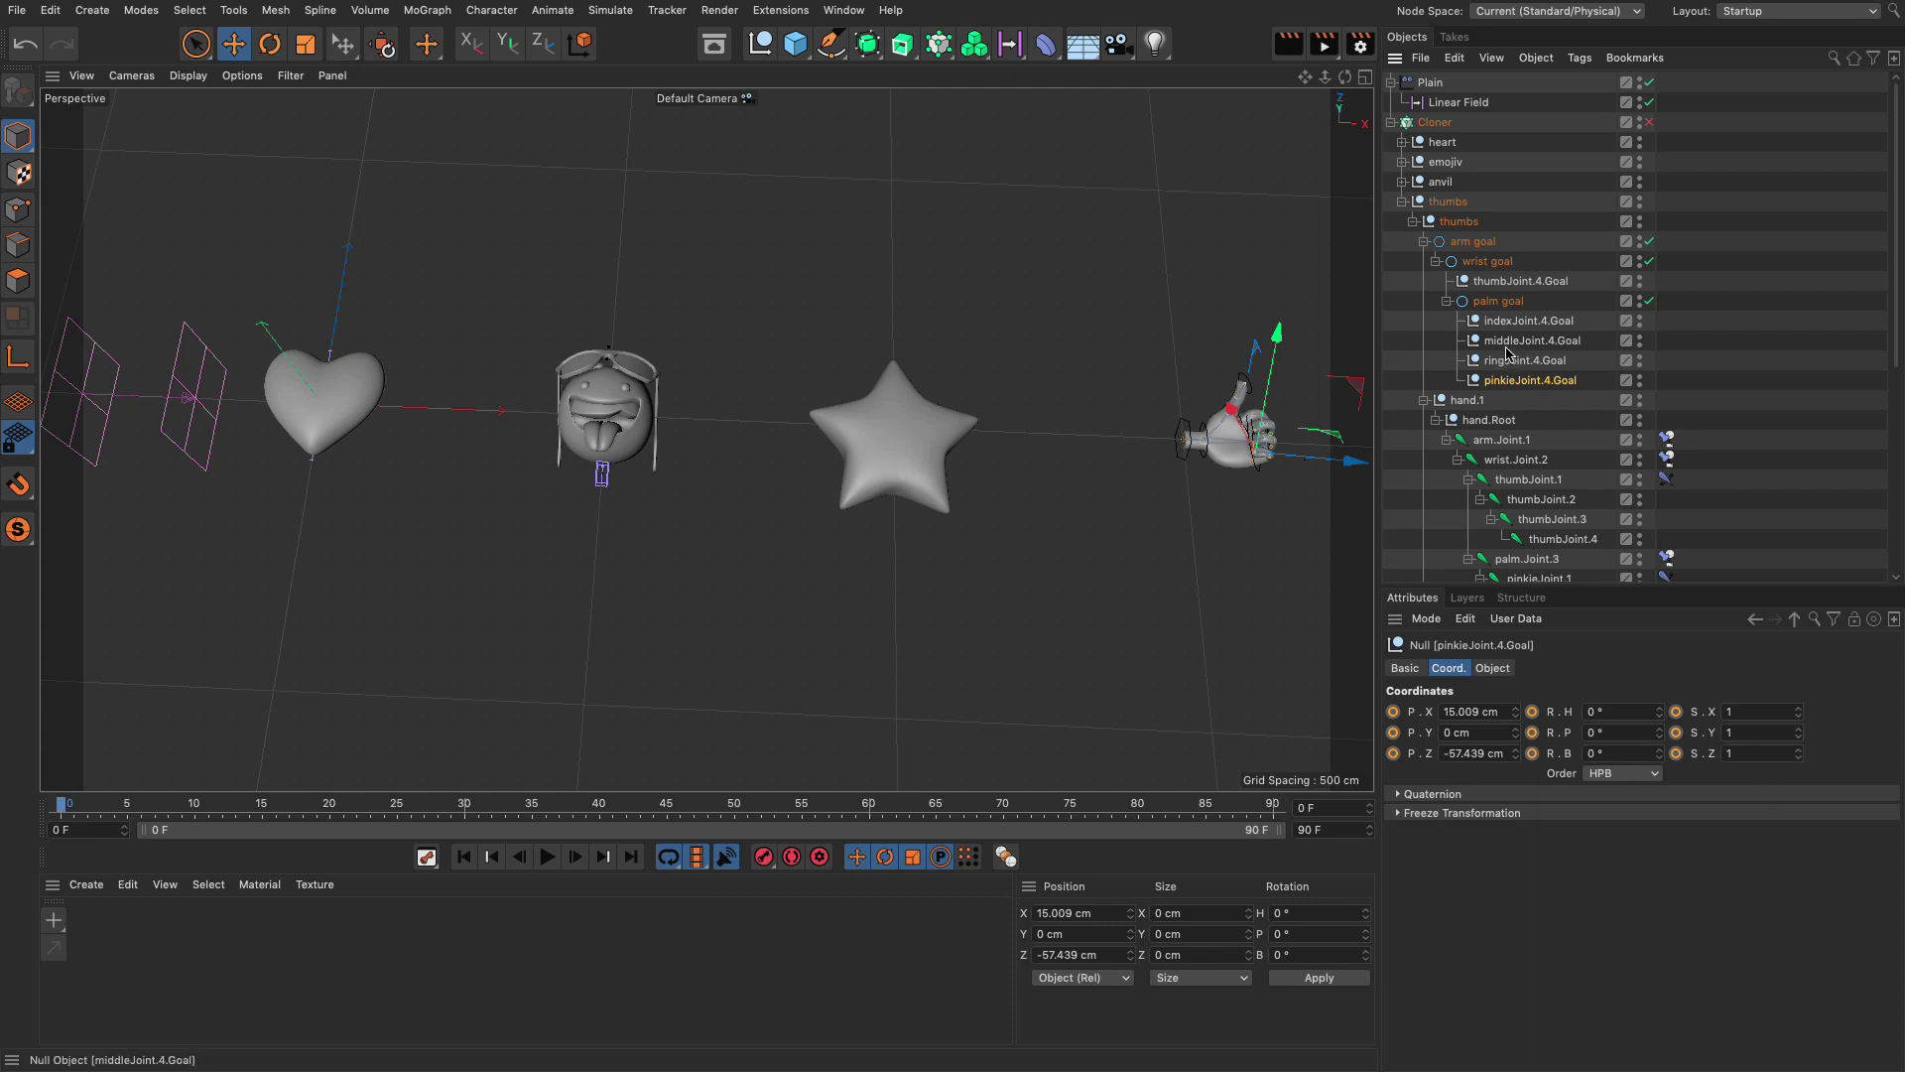
Step: Enable the Cloner and scrub the timeline to frame 10 and back to 0 to check the thumbs clone's animation
click(1649, 122)
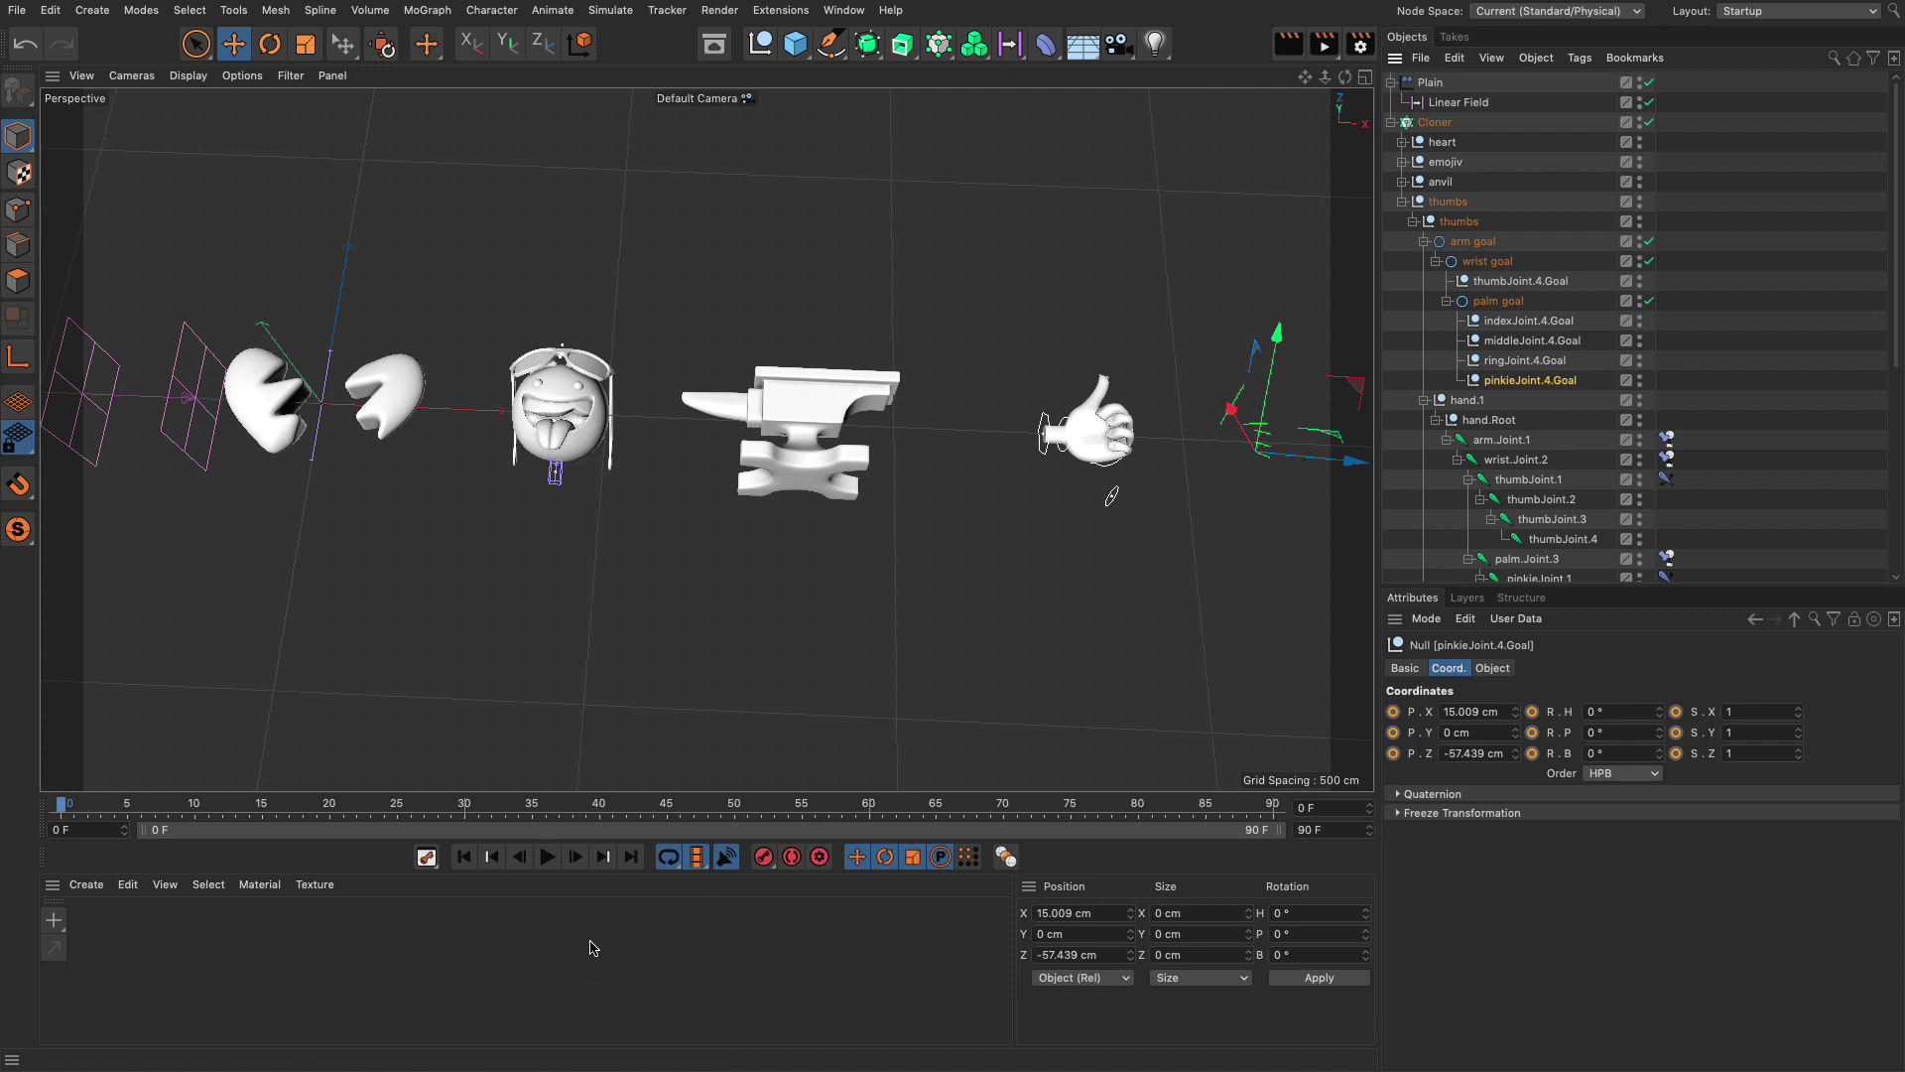
drag(80, 809, 194, 821)
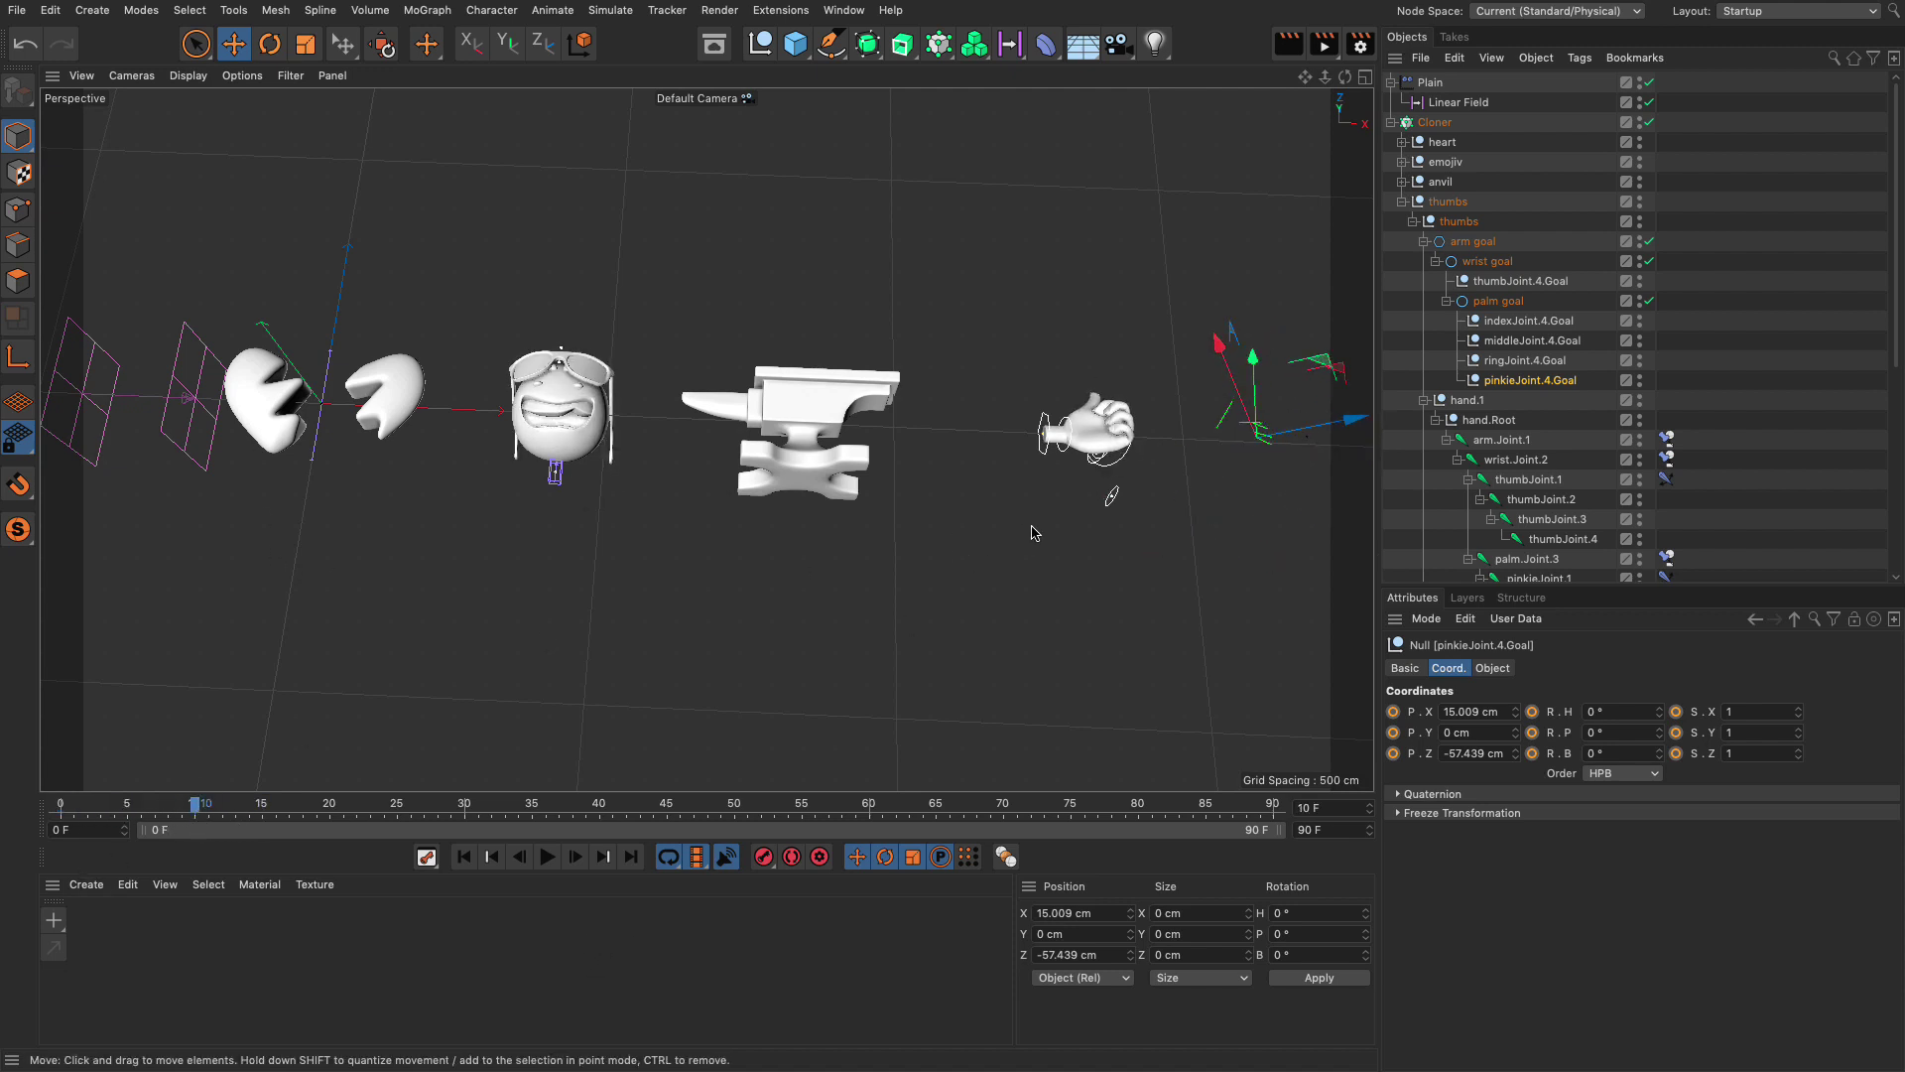
scroll(1128, 483, up, 8)
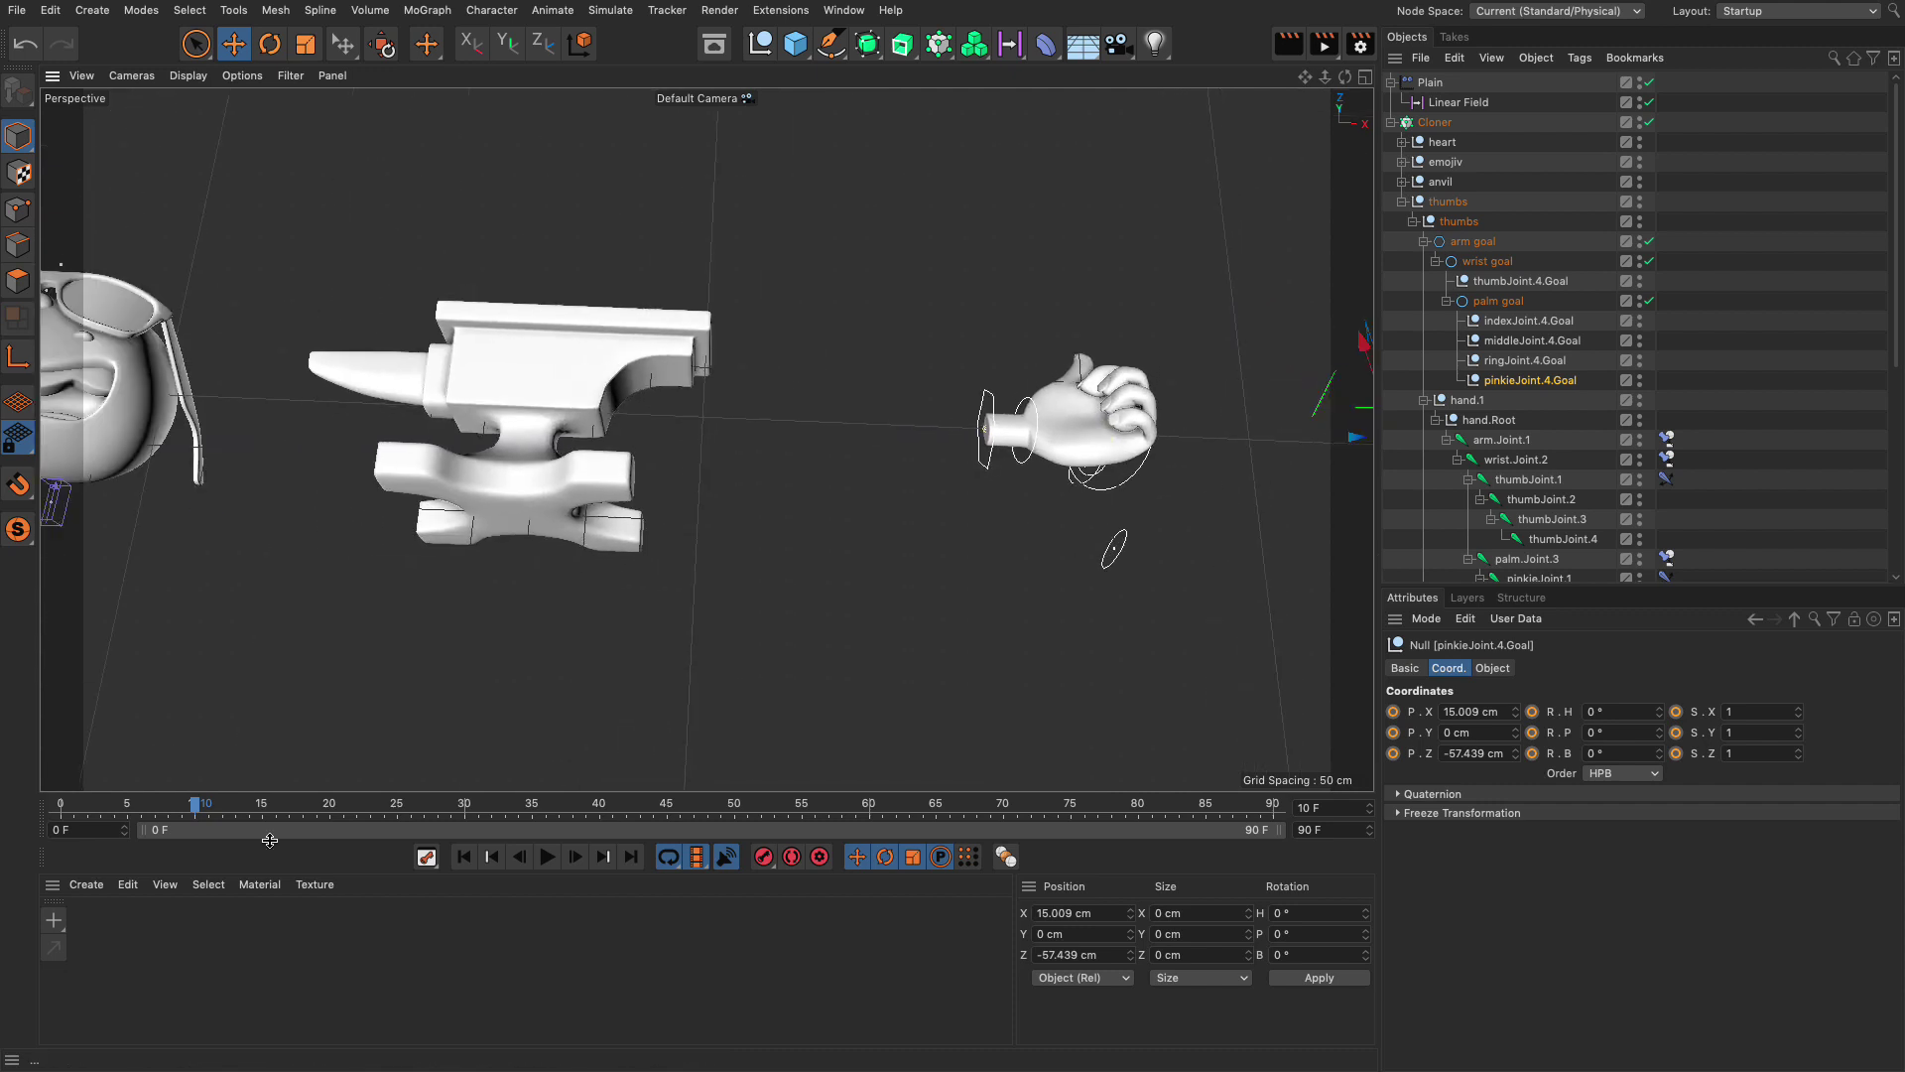
drag(141, 811, 62, 809)
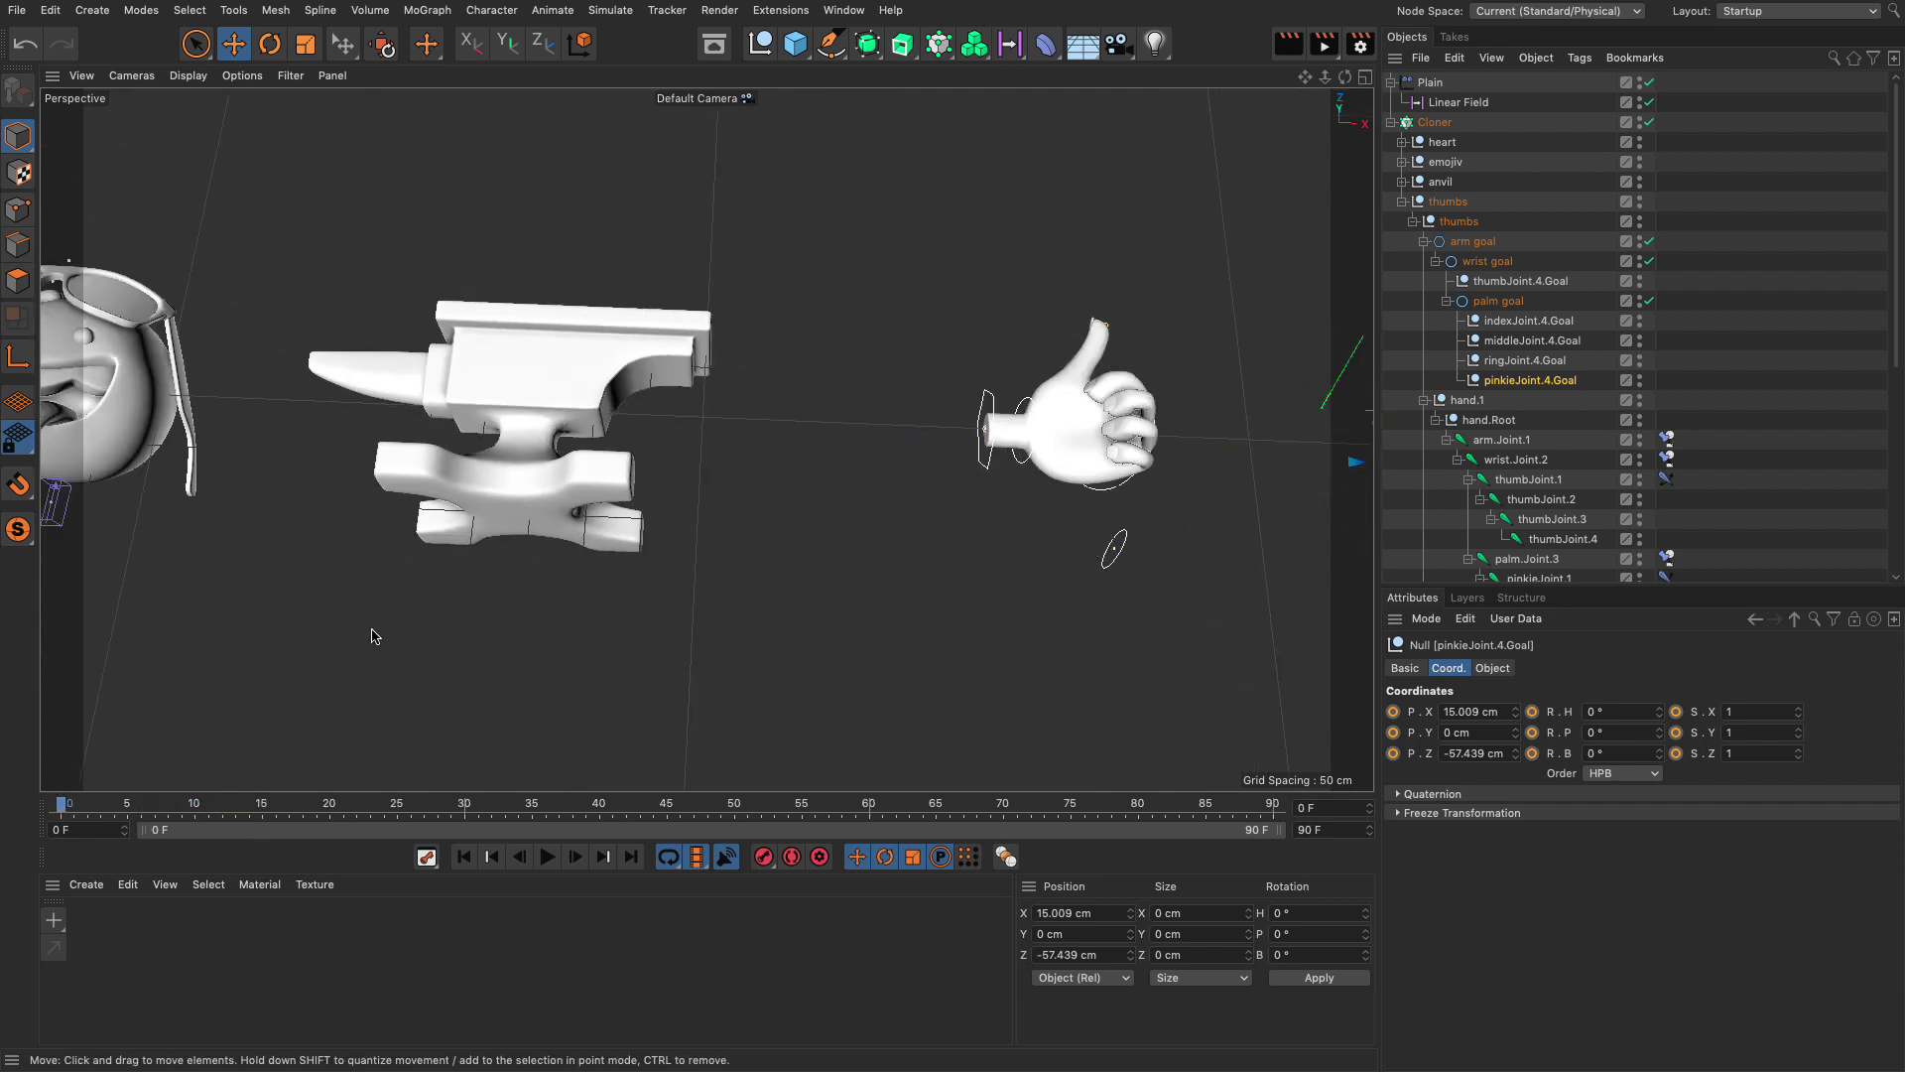
Step: Select the Linear Field and try moving it to test its effect on the clones' animations
click(1444, 102)
scroll(758, 460, down, 8)
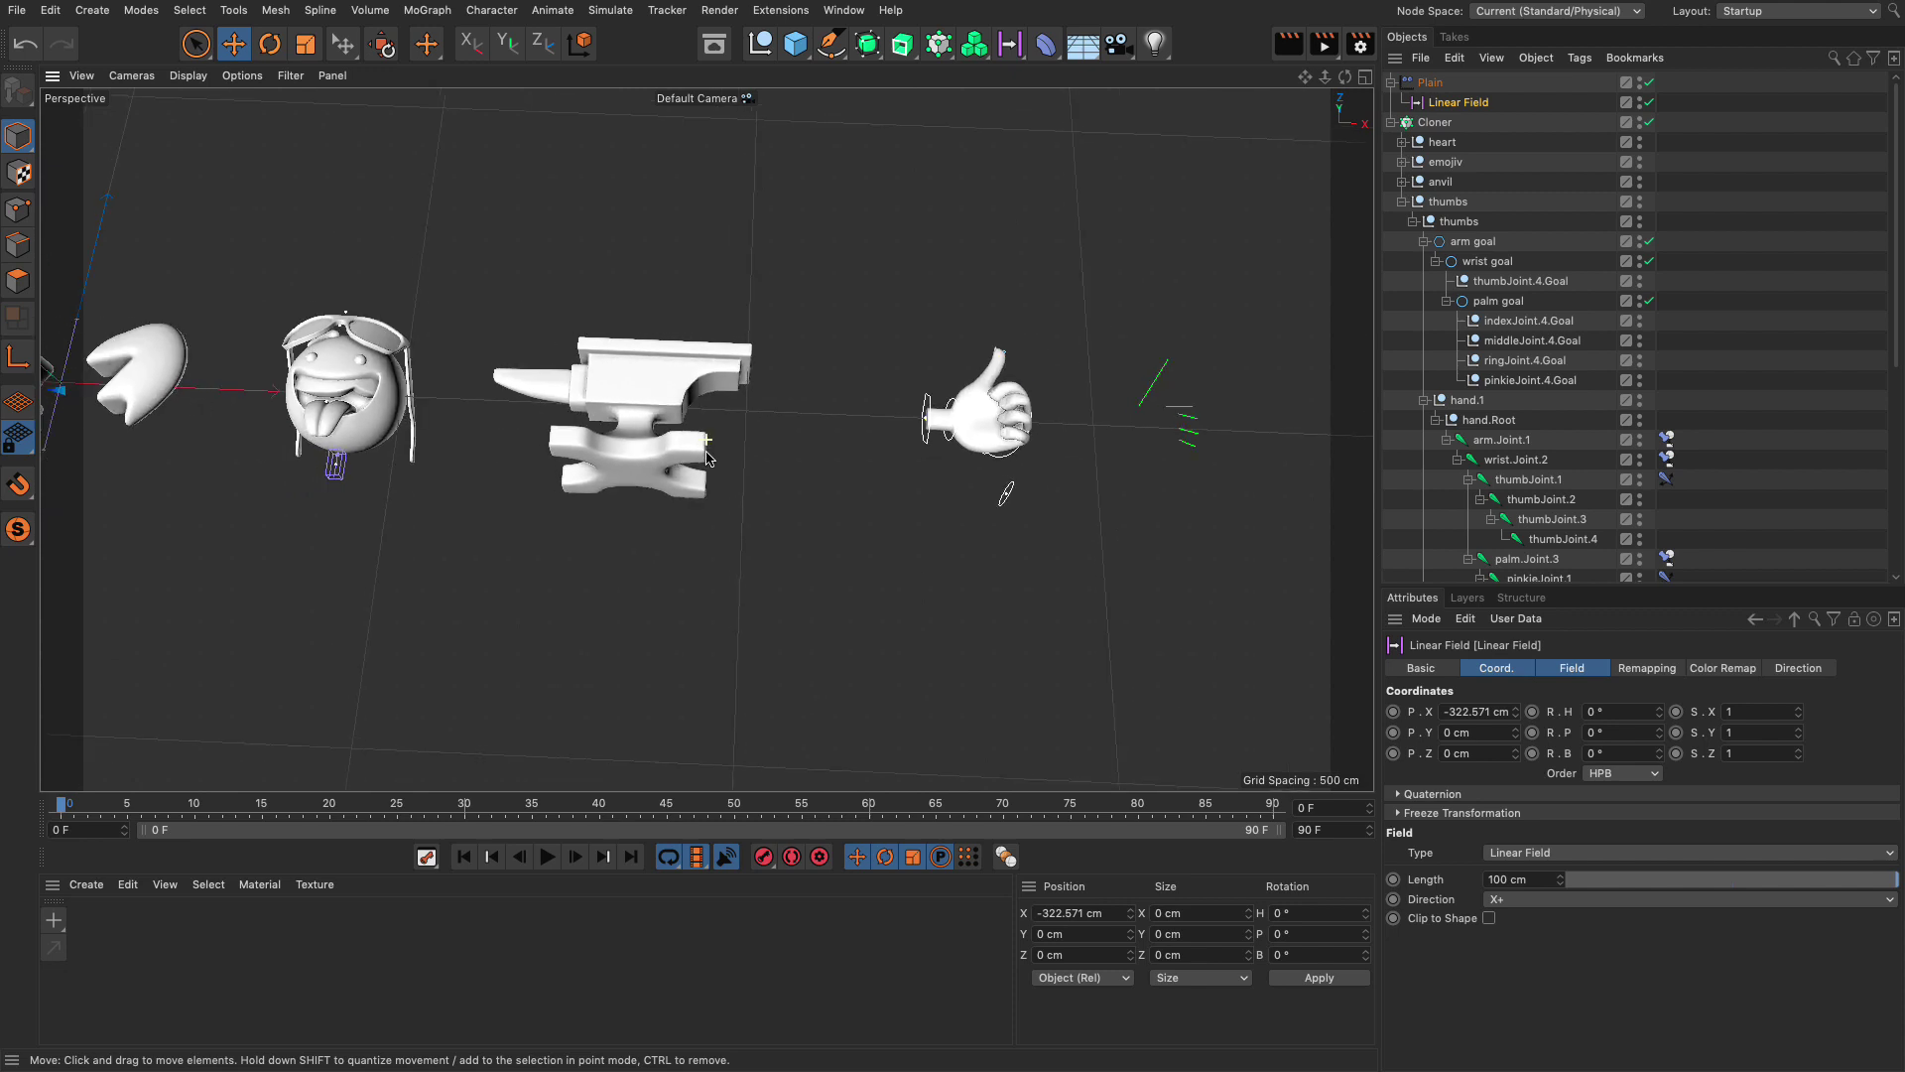
mouse_move(147, 428)
mouse_down()
mouse_move(1257, 470)
mouse_move(967, 487)
mouse_move(1181, 493)
mouse_move(1122, 496)
mouse_move(83, 465)
mouse_up()
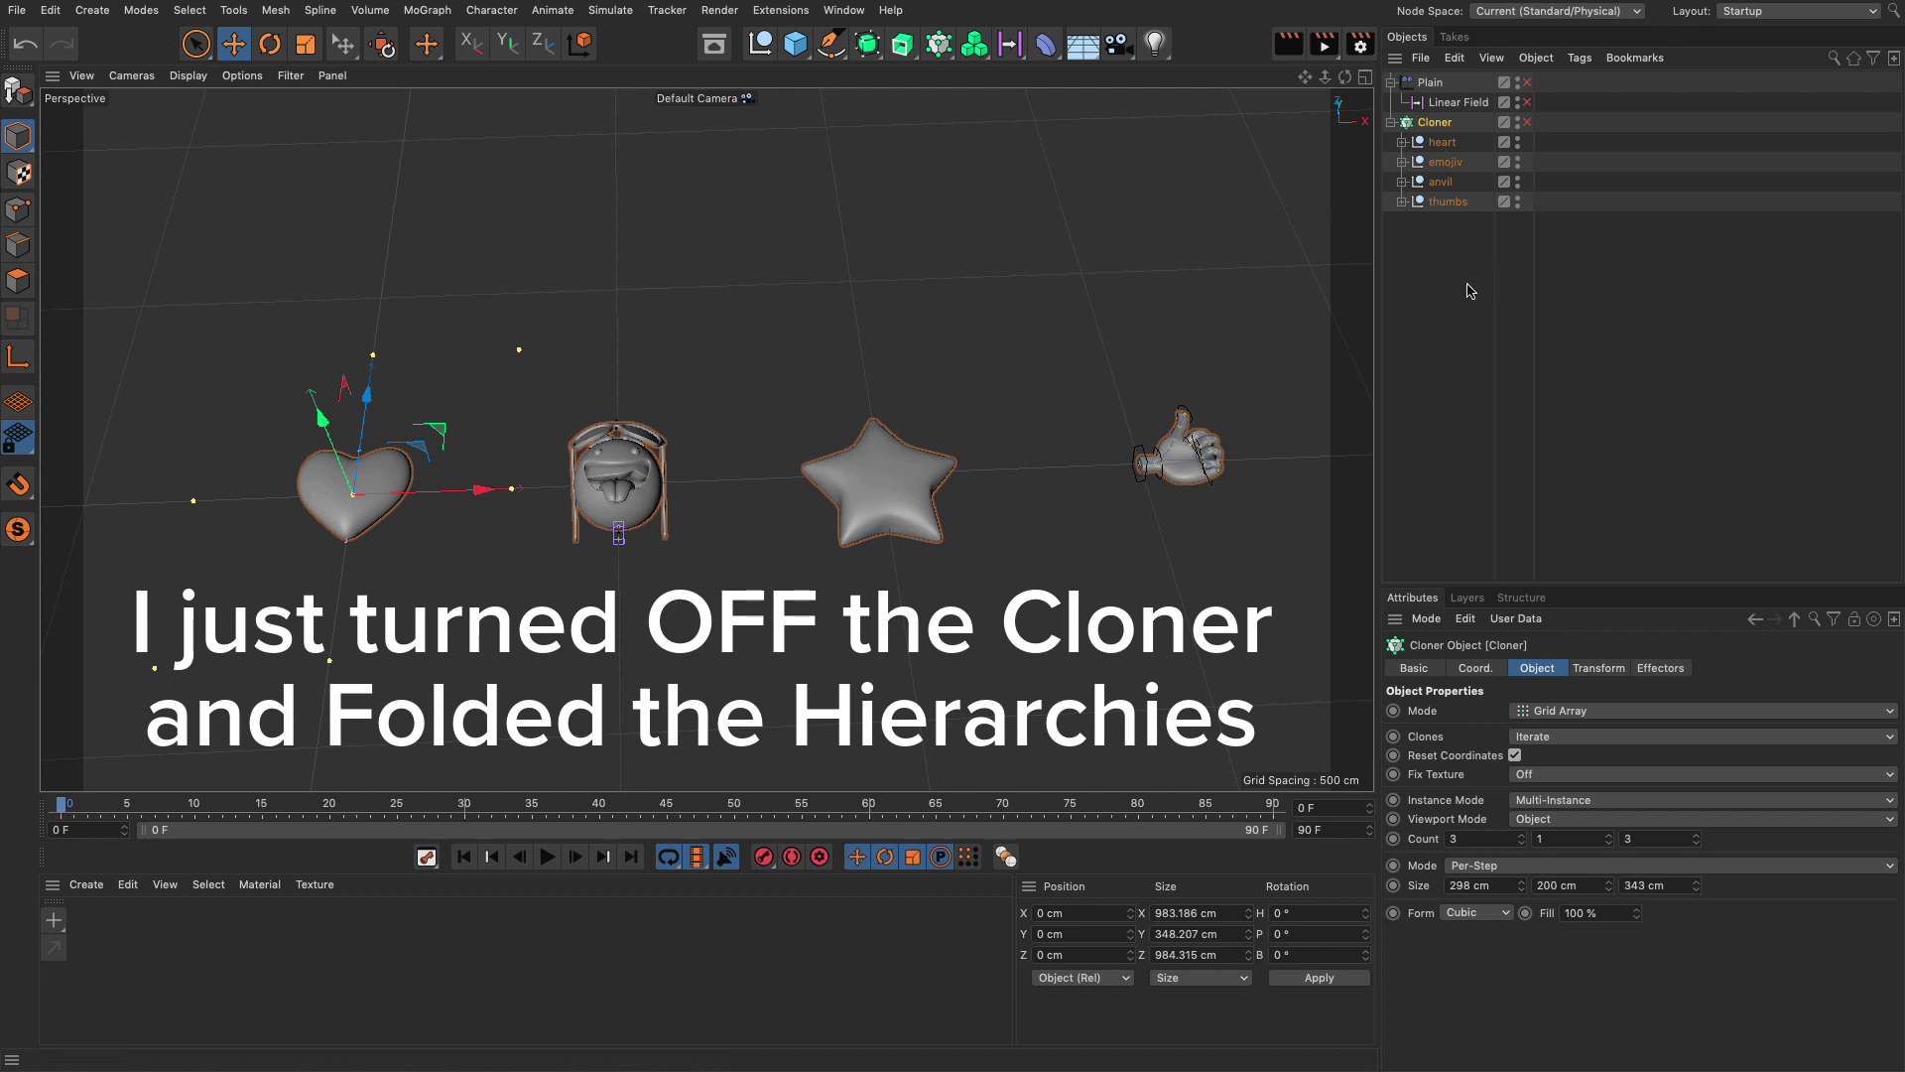
Step: Expand the thumbs hierarchy, select the hand polygon object and disable the hand SDS, keeping the timeline at frame 0
click(1447, 203)
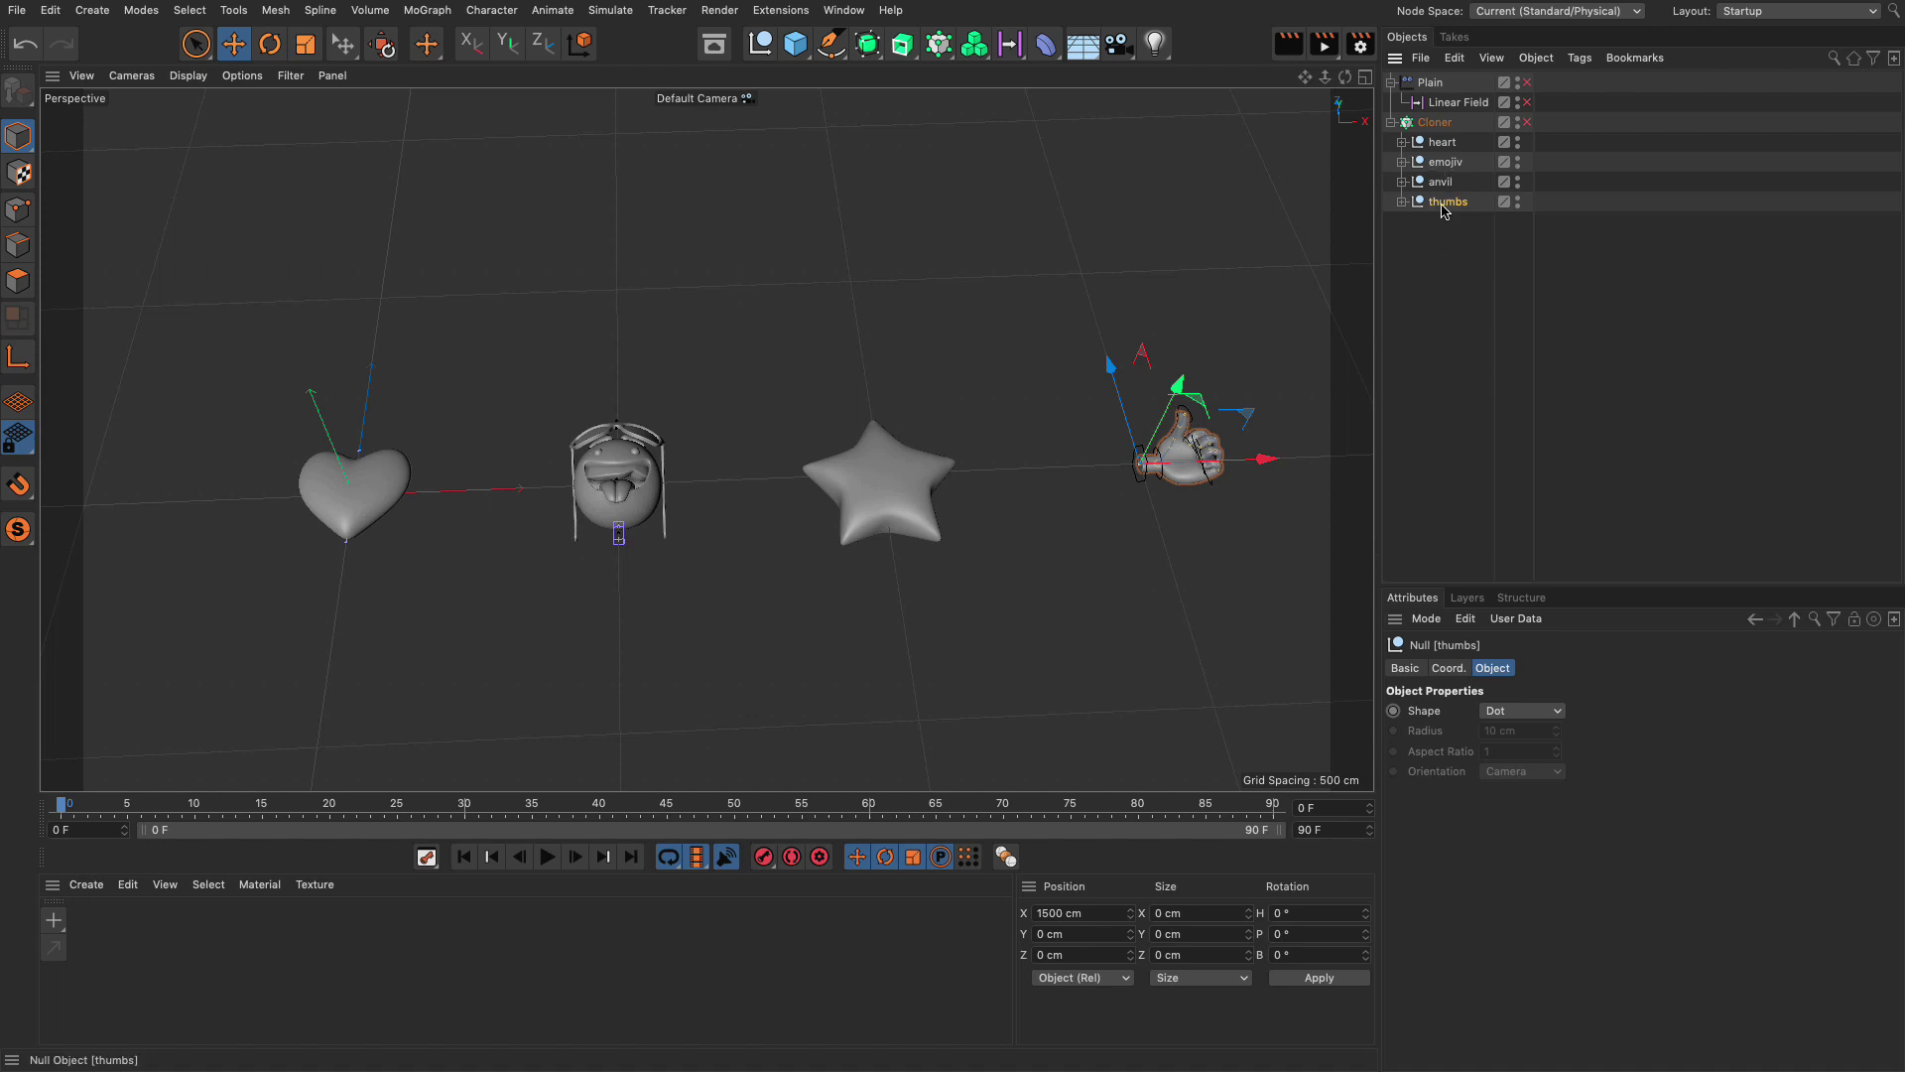
click(1402, 202)
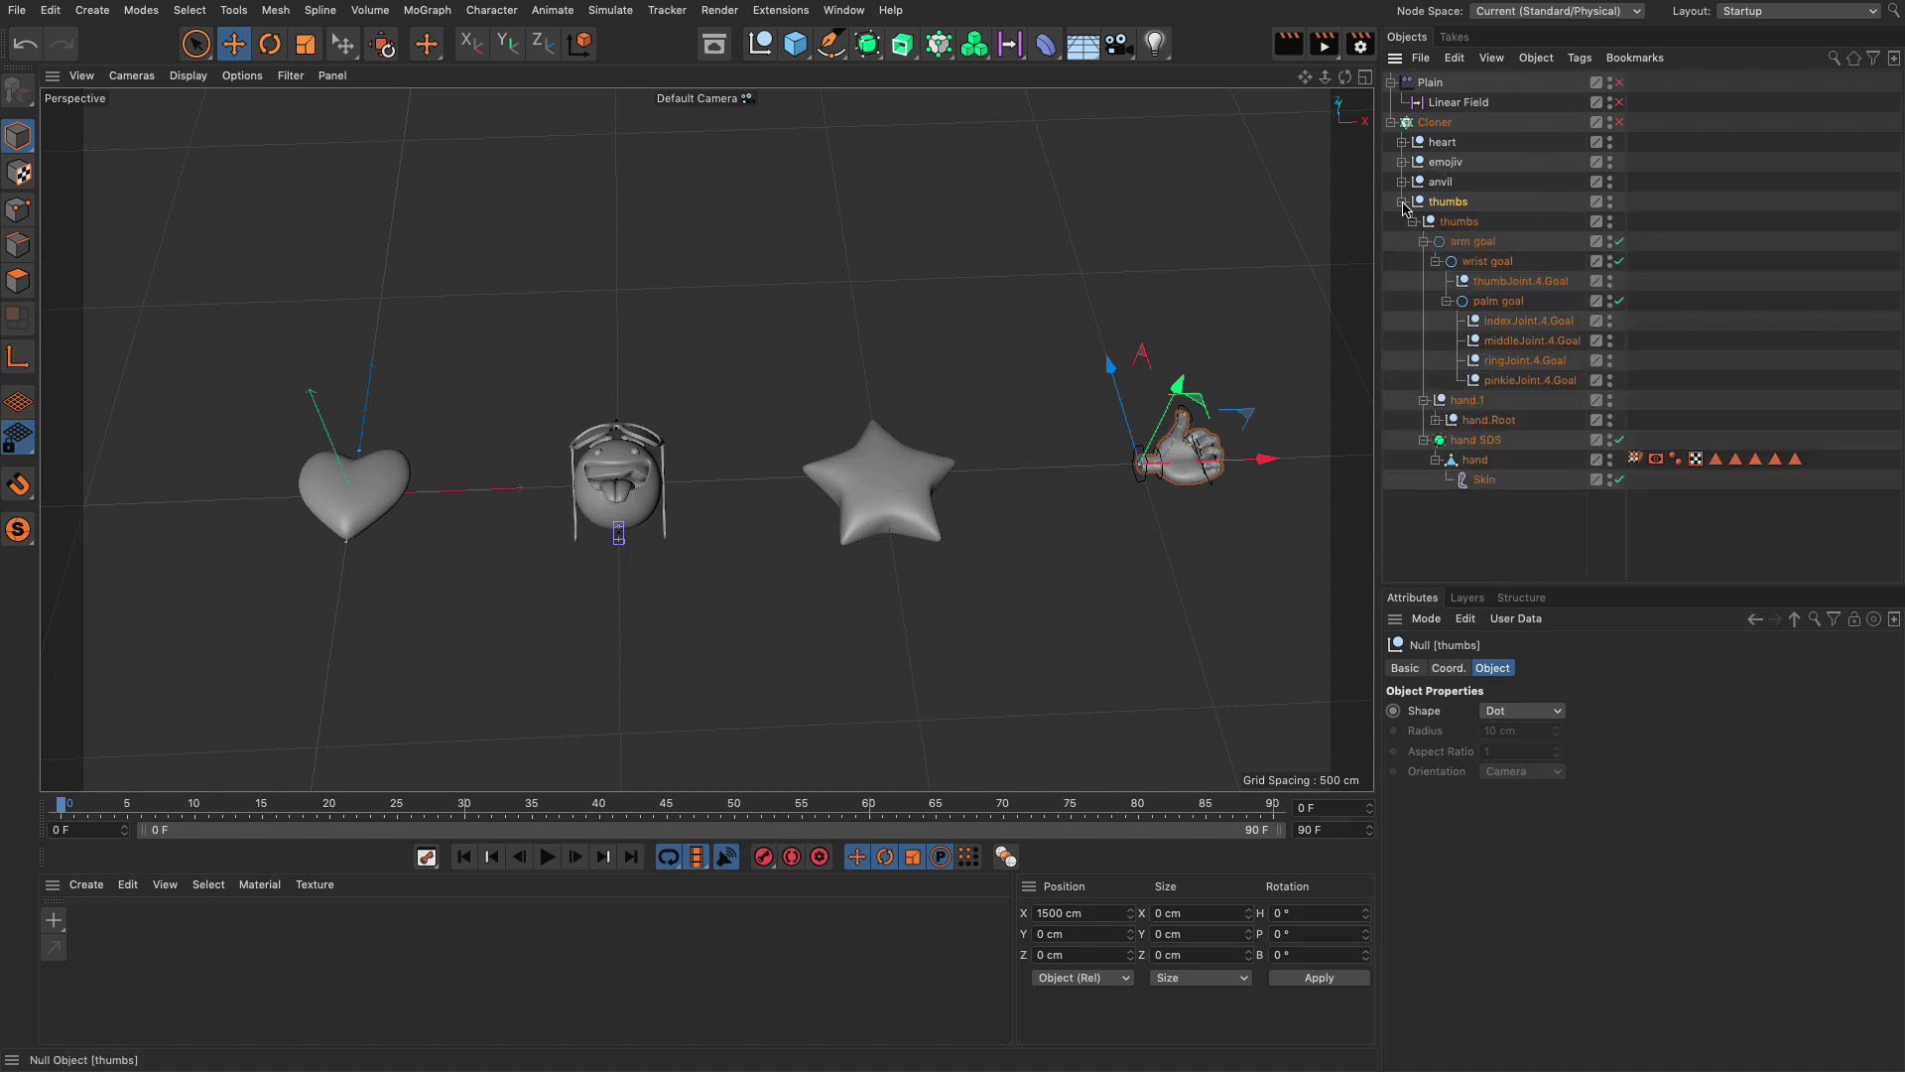
click(1476, 461)
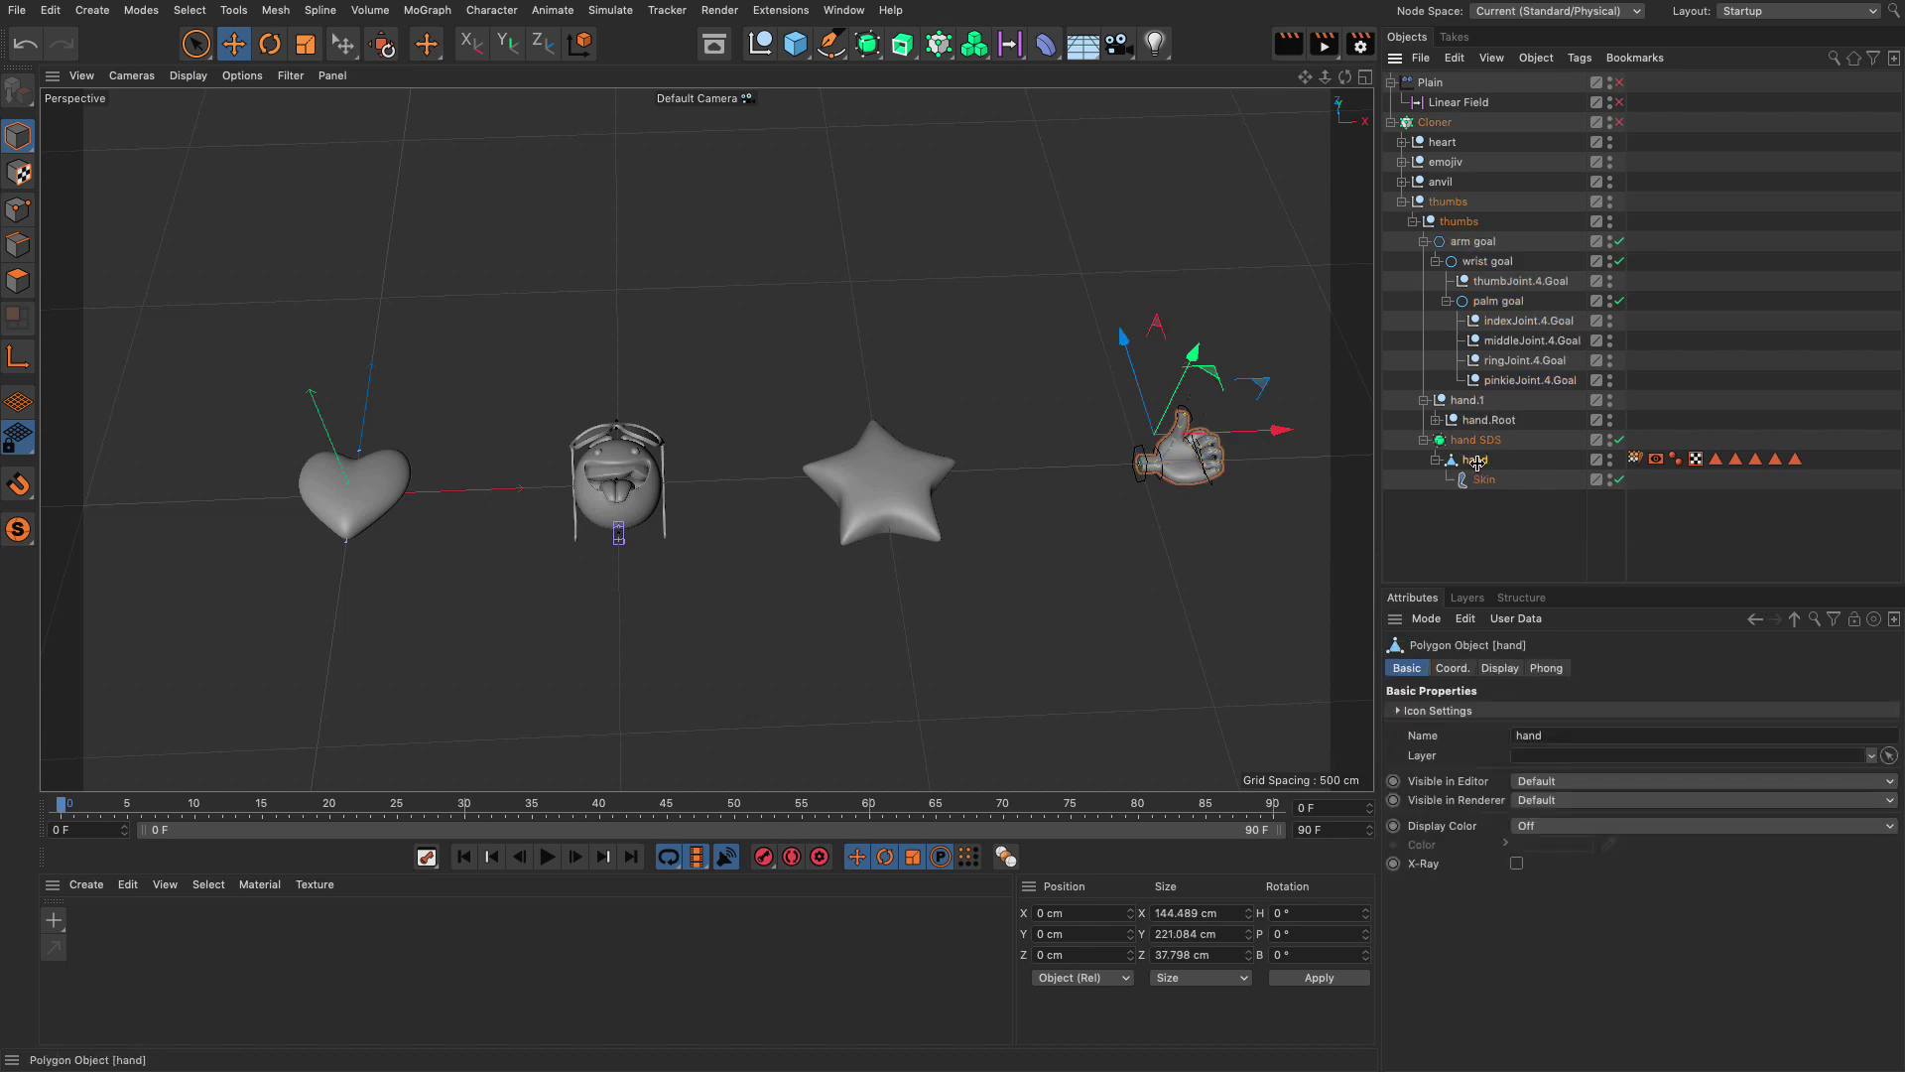
mouse_move(99, 806)
mouse_down()
mouse_move(276, 806)
mouse_move(61, 806)
mouse_up()
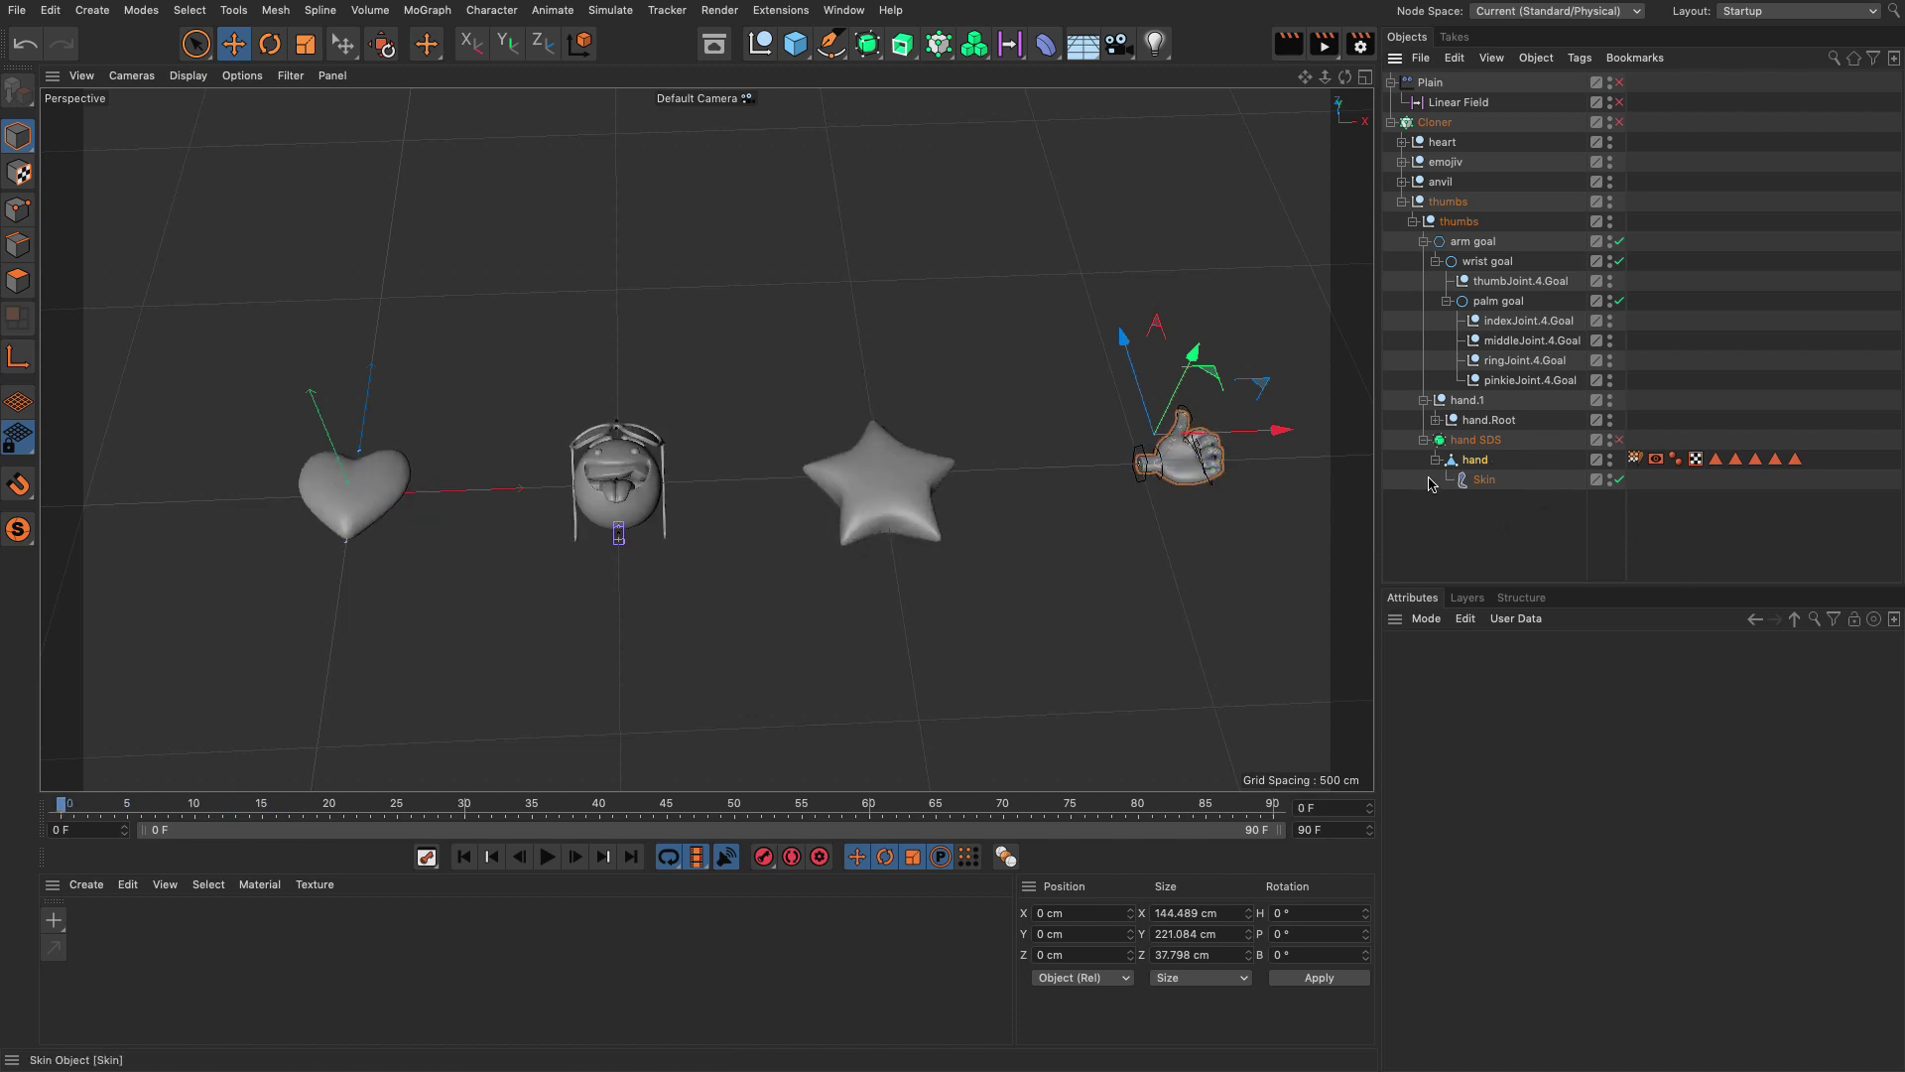
Step: Open the Timeline Dope Sheet, turn off its automatic display of all elements and load only the hand polygon object into it
click(843, 10)
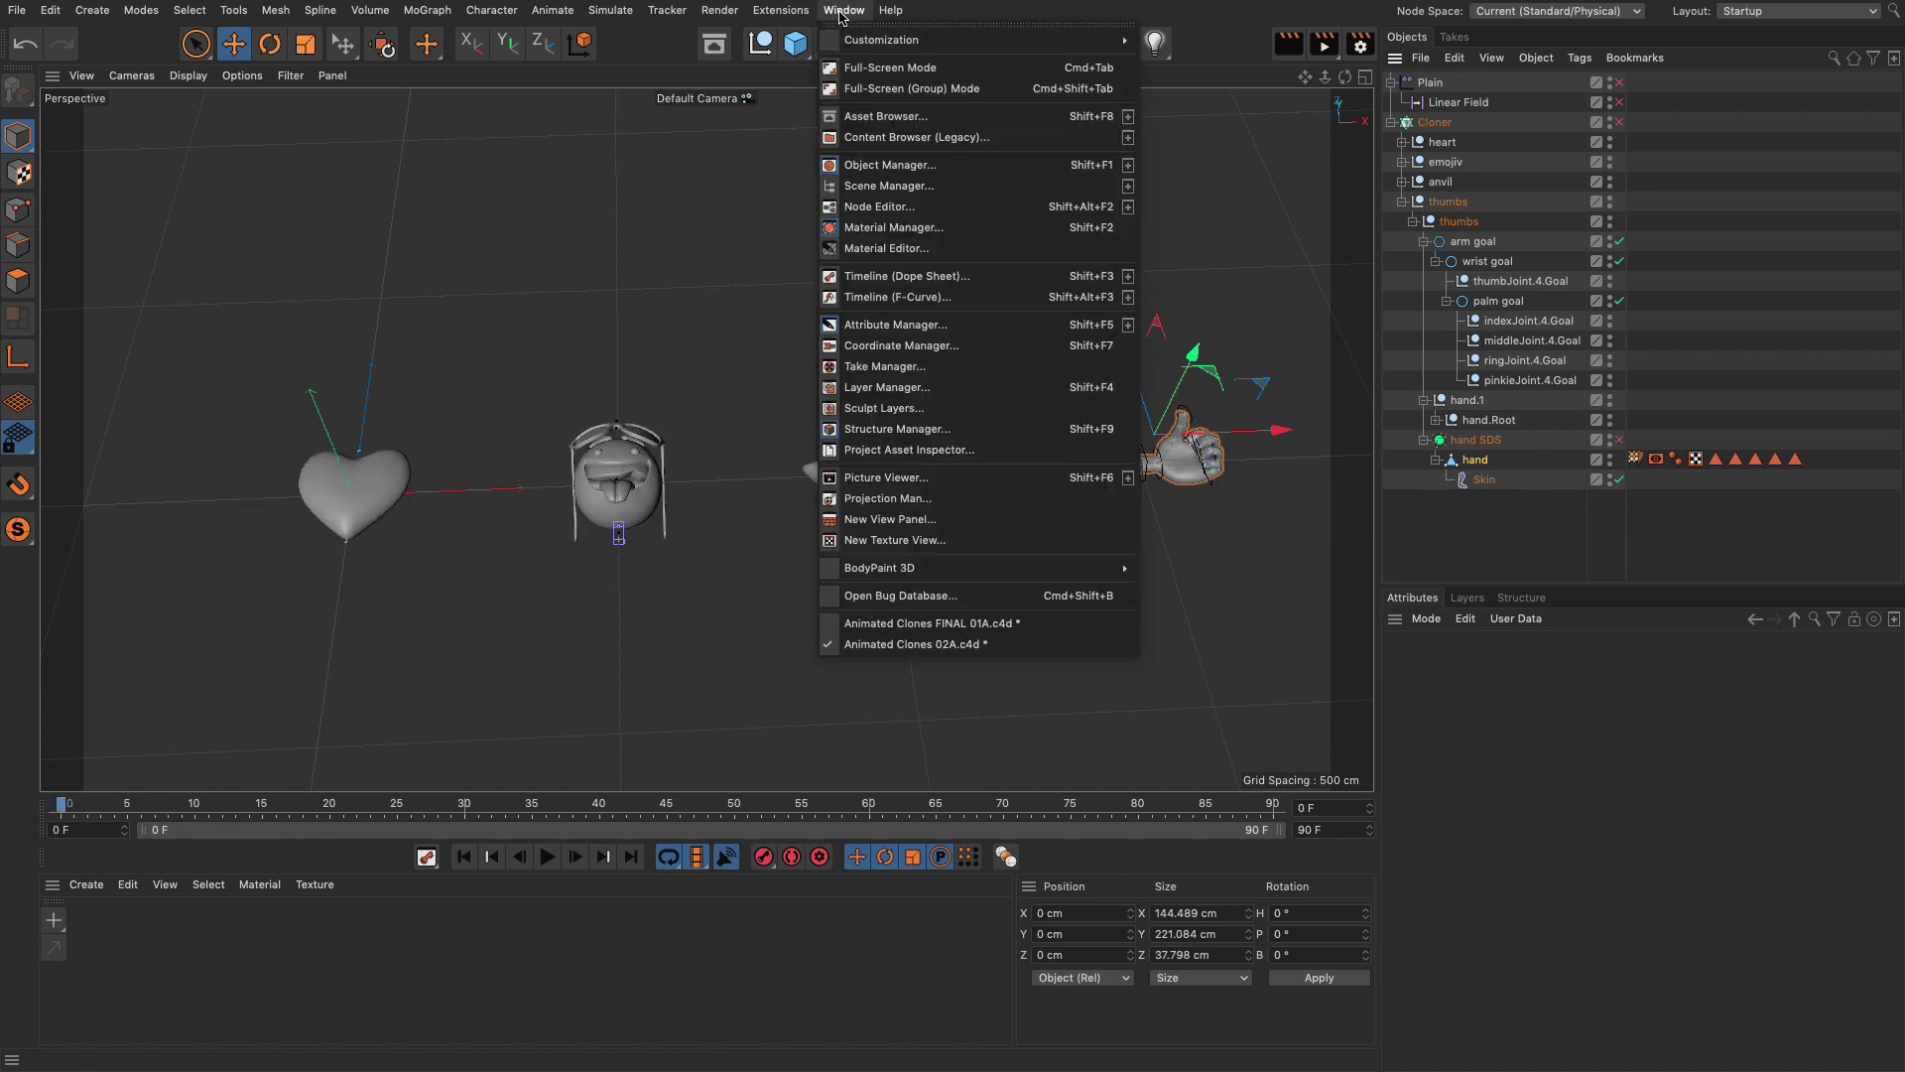
click(876, 276)
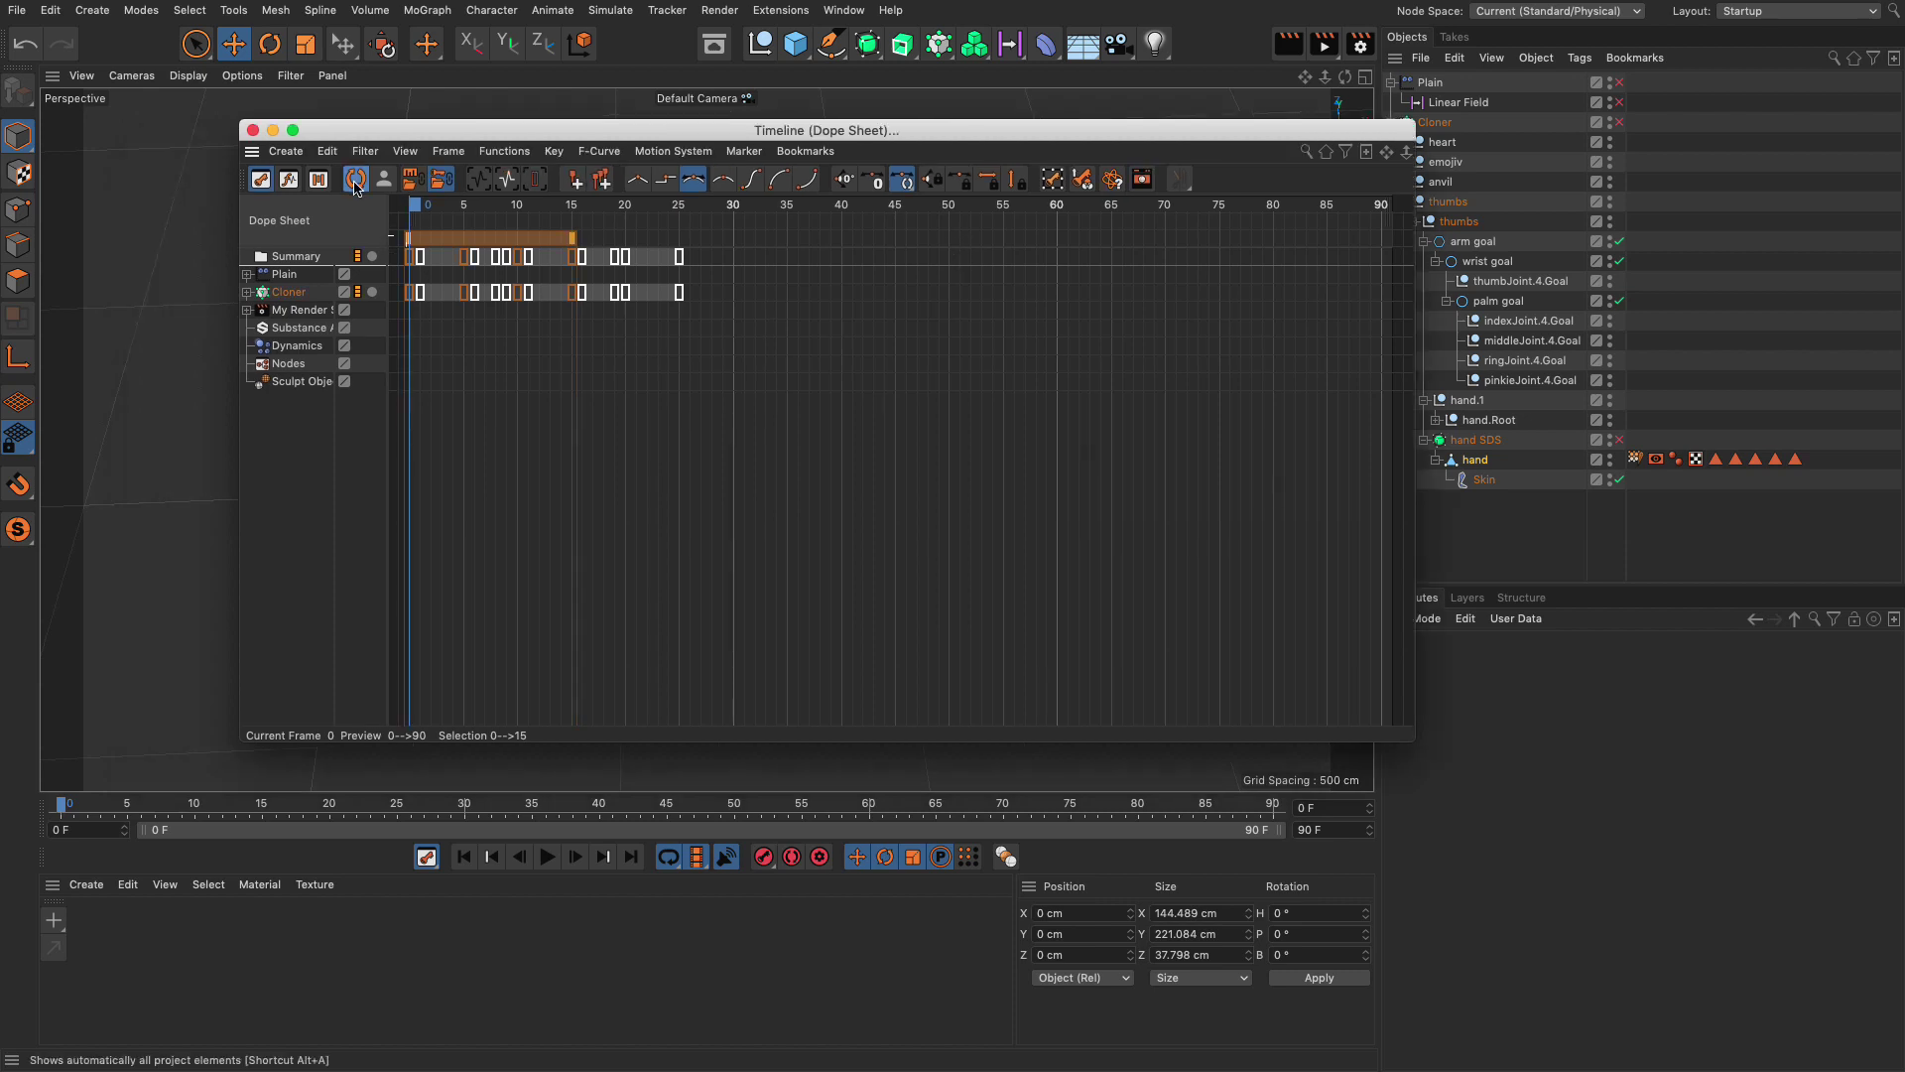
click(356, 183)
click(358, 182)
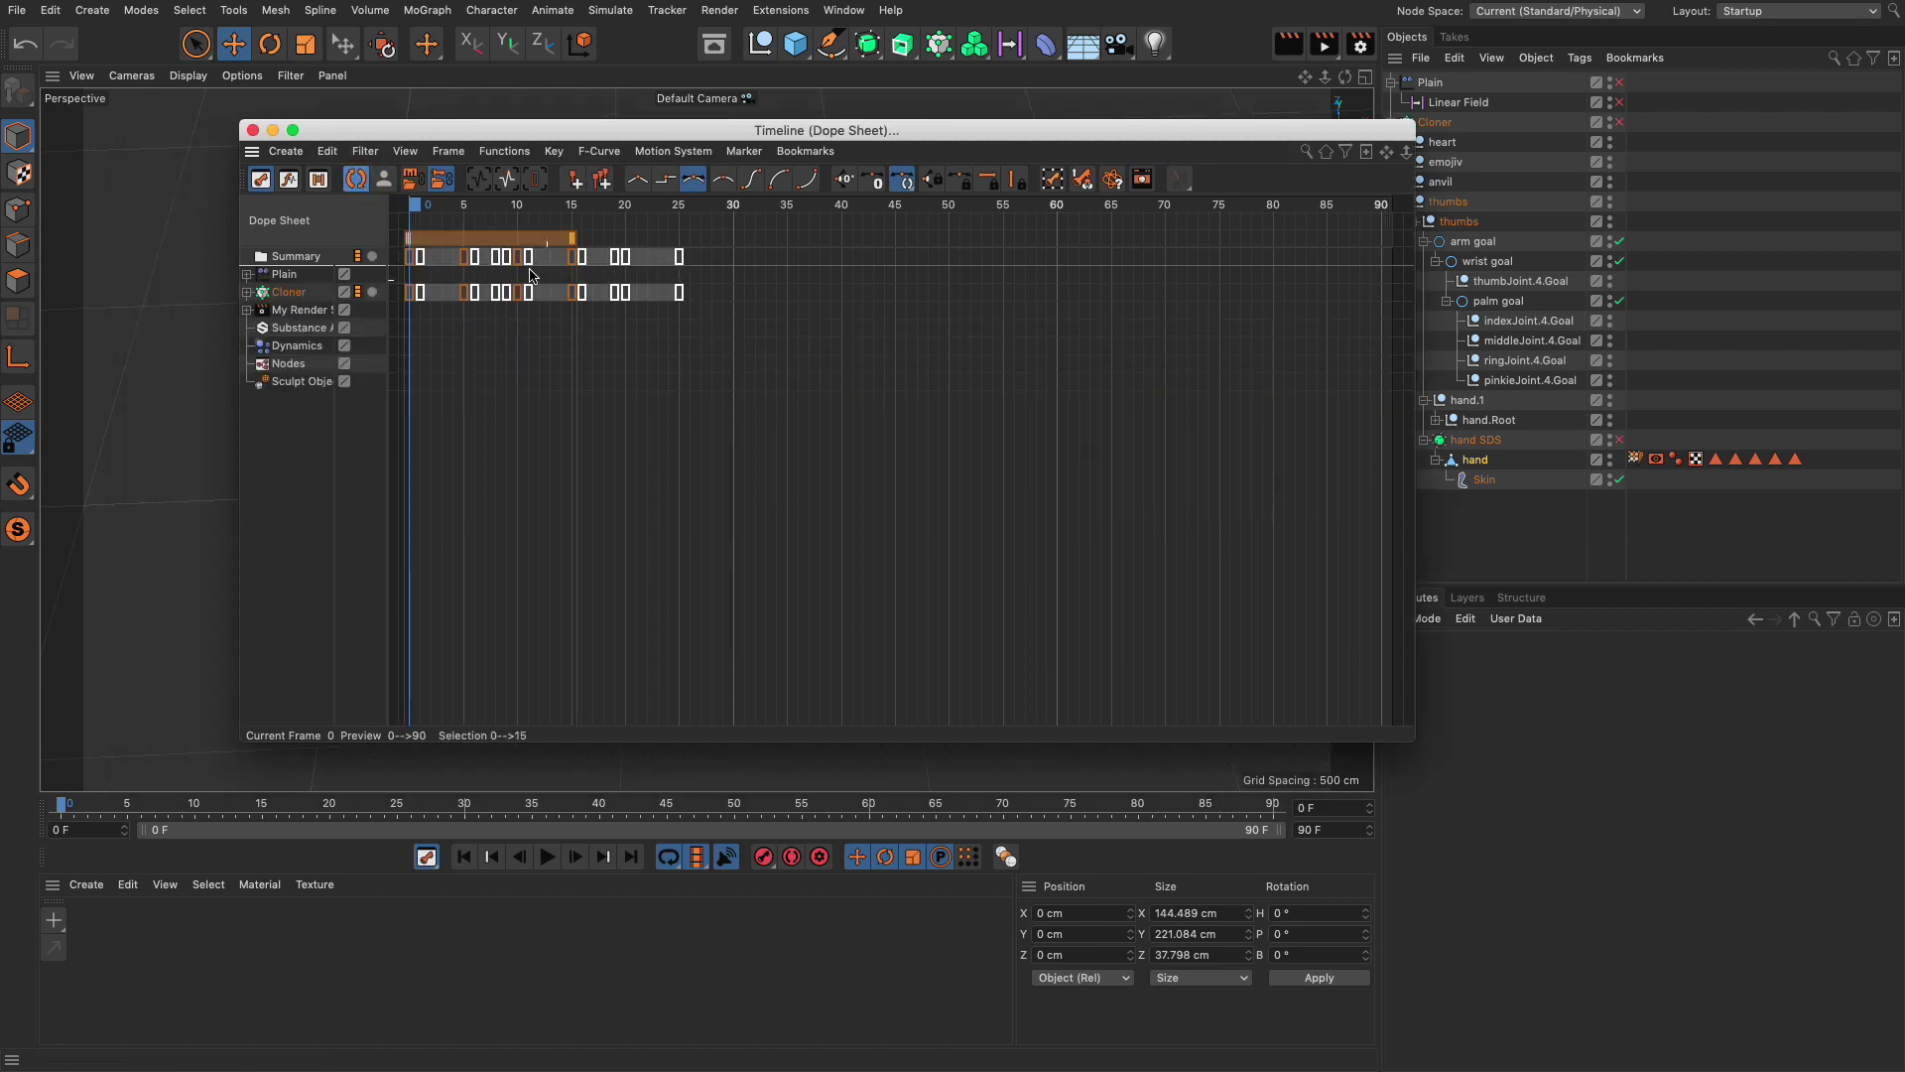
drag(1476, 459, 276, 457)
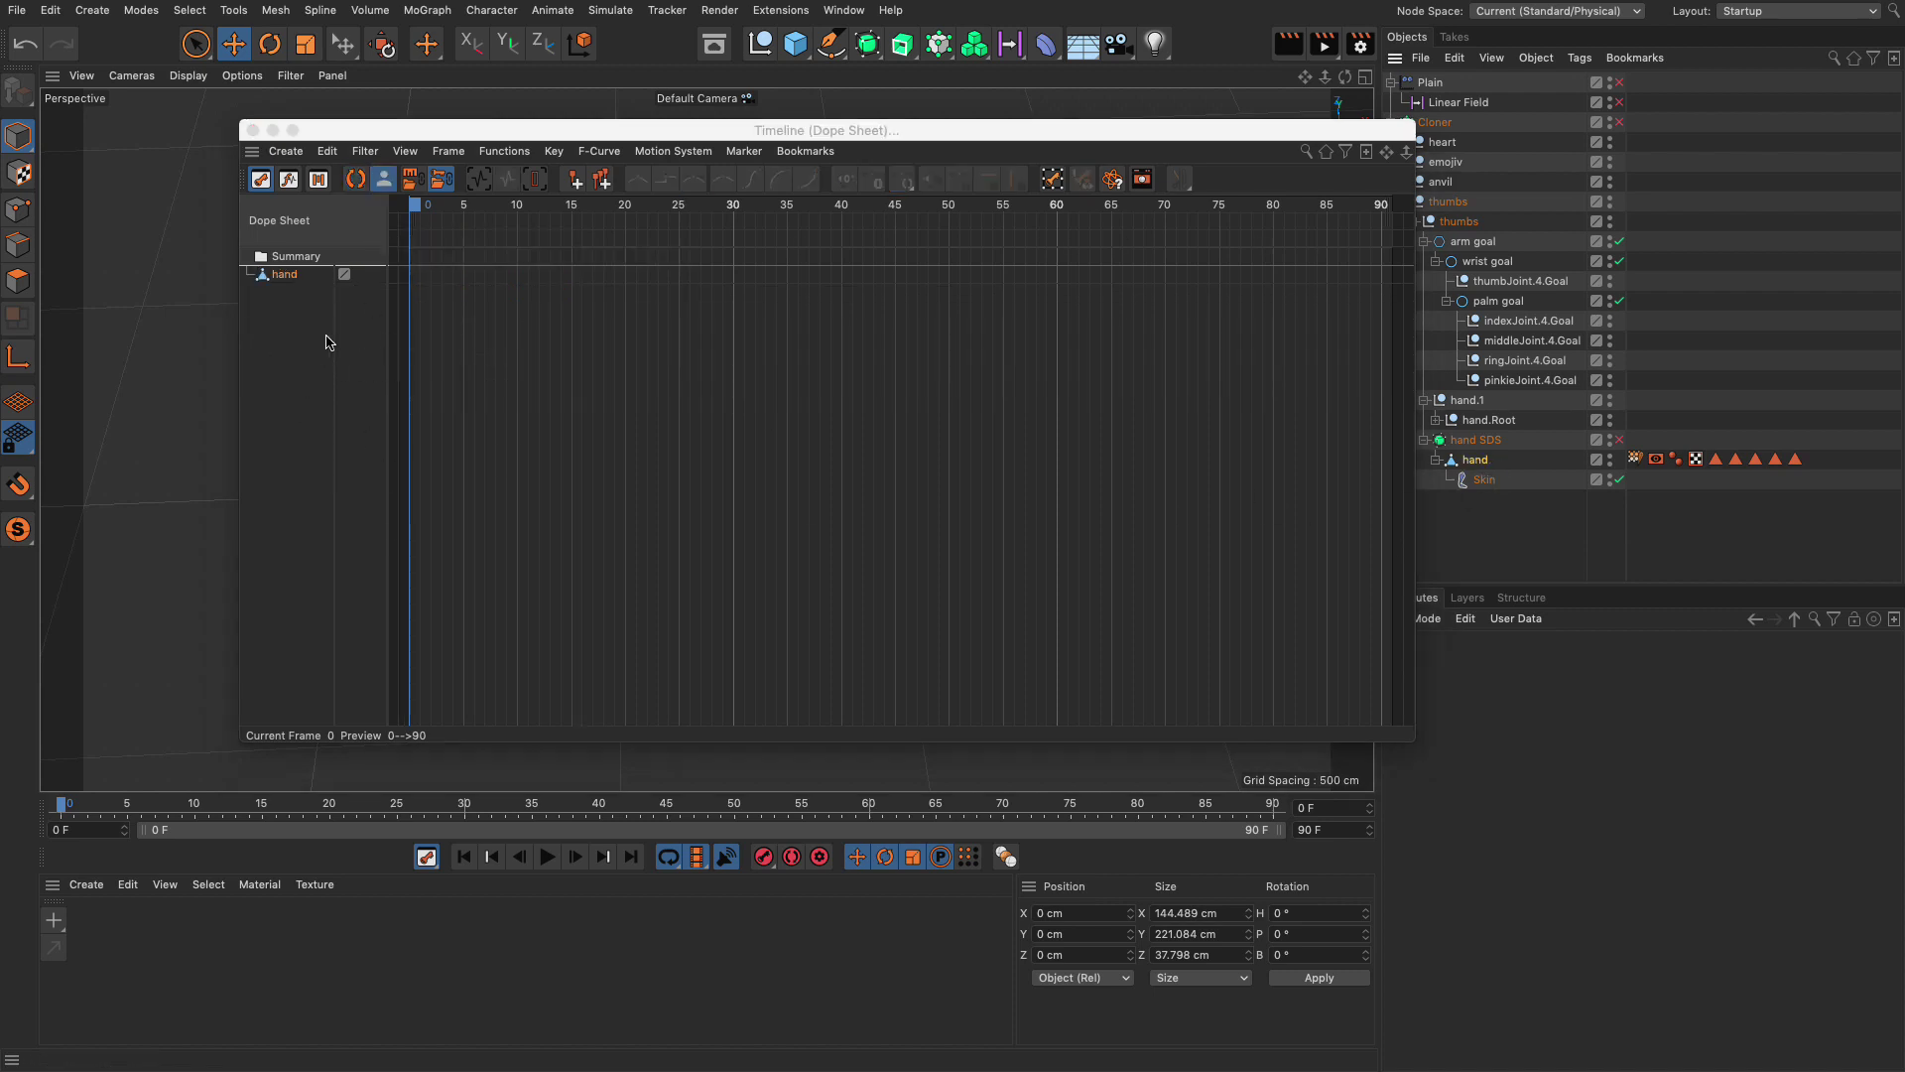
click(265, 285)
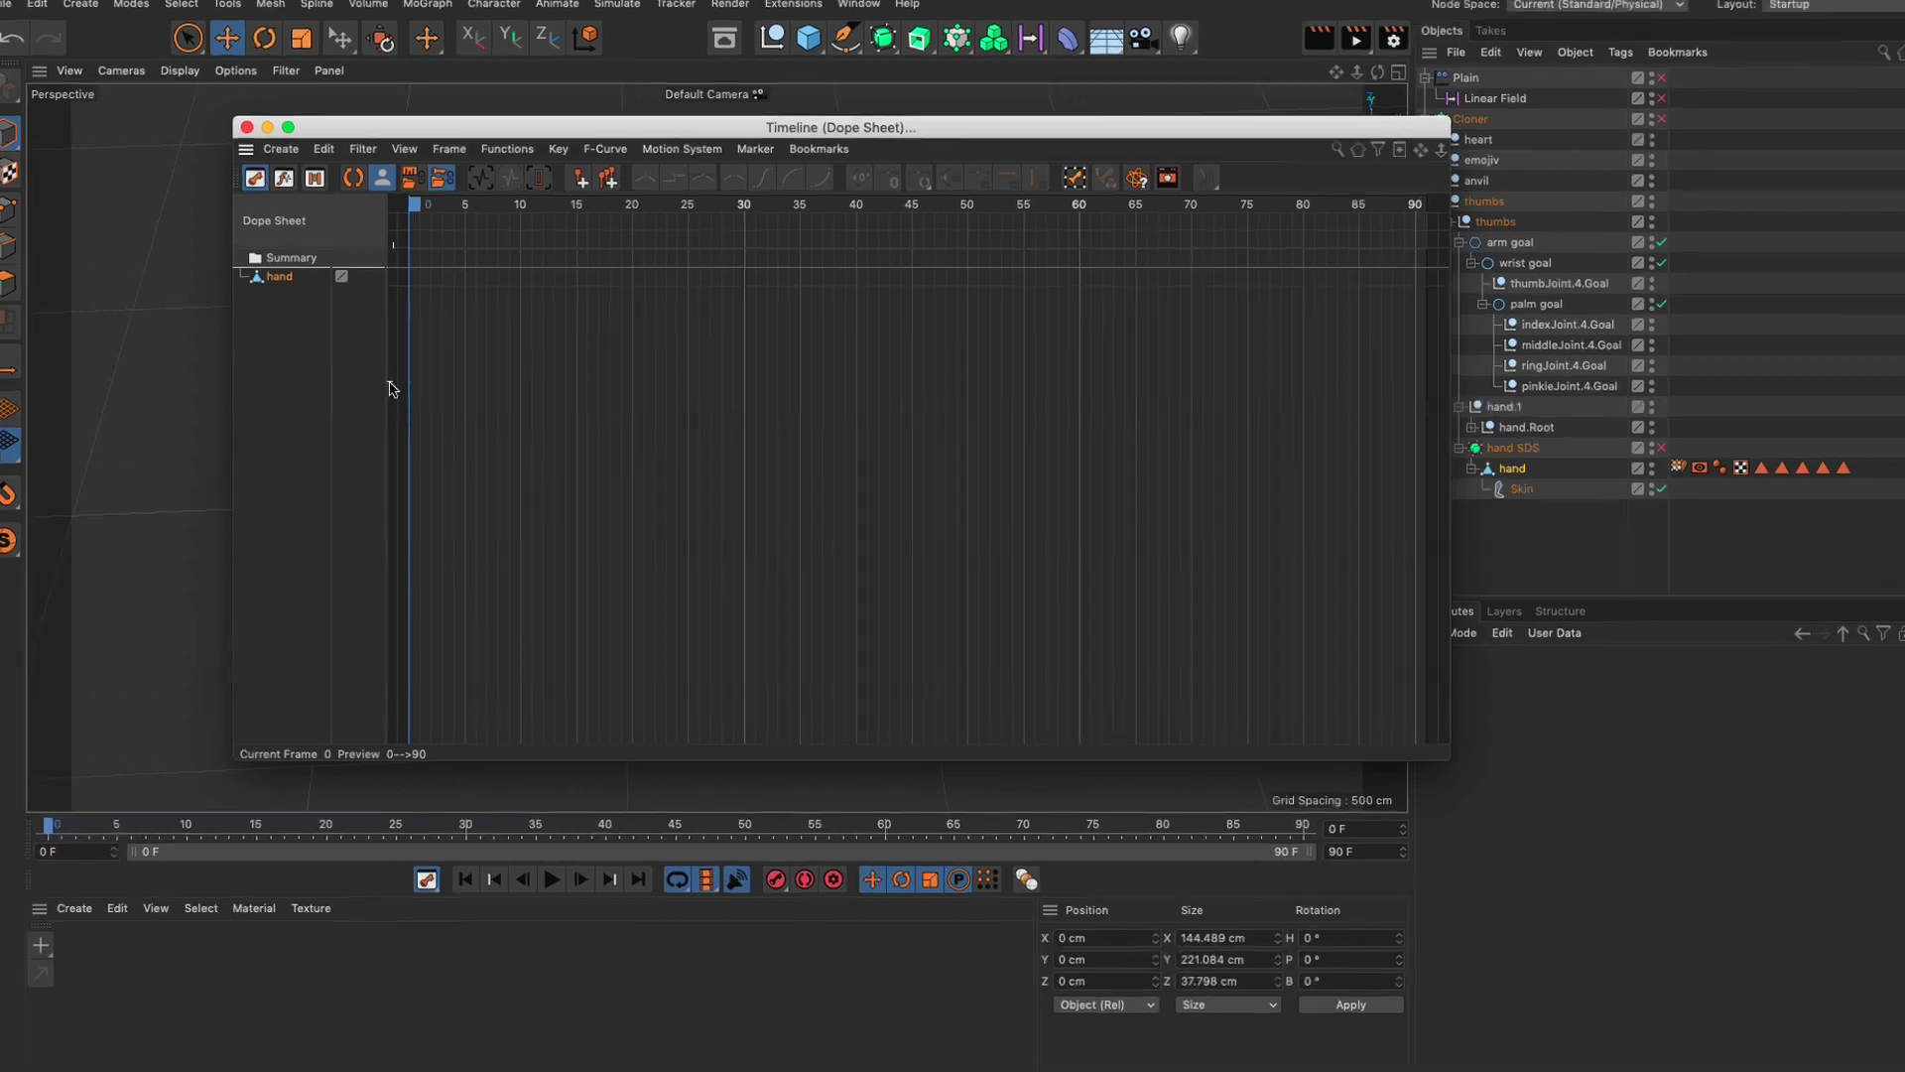
Step: Bake the hand object from 0 F to 90 F with Bake Expressions and Clean Tracks on, including only PLA
click(505, 151)
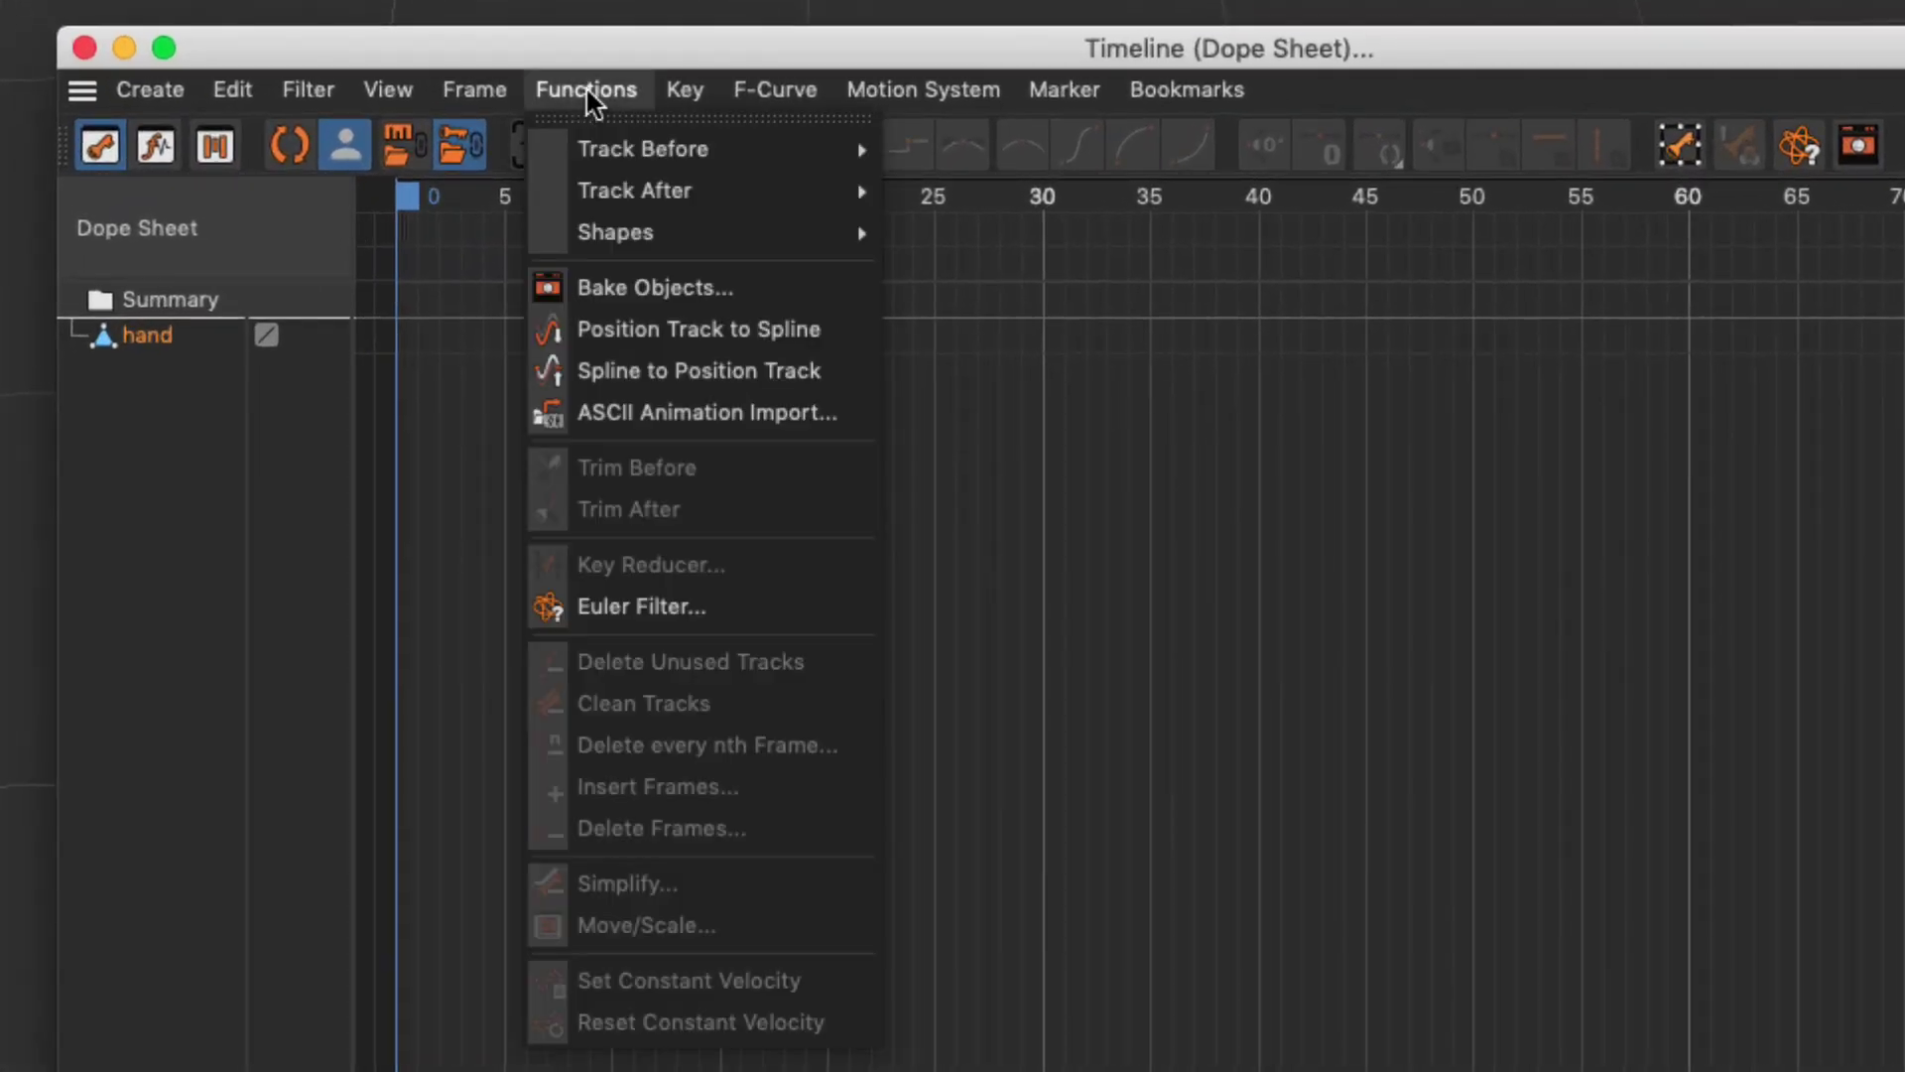
click(587, 298)
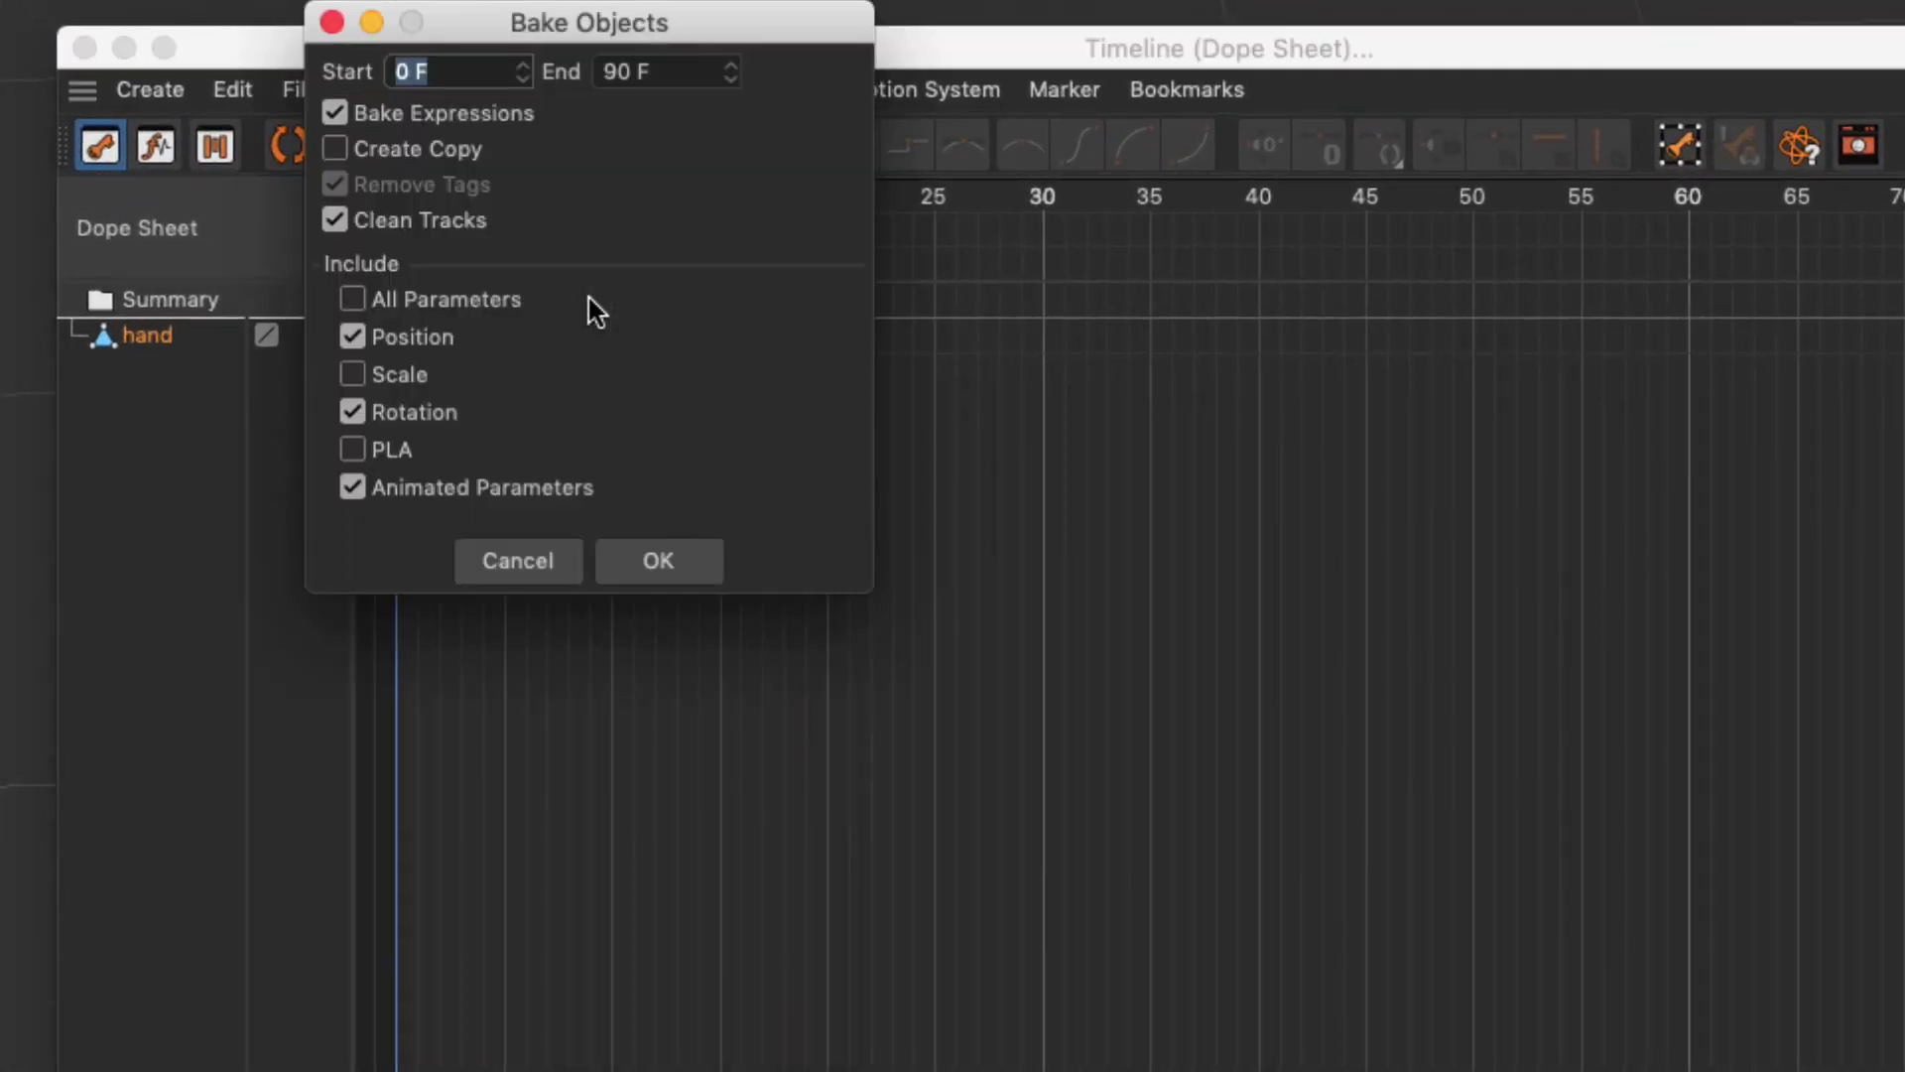
click(354, 338)
click(354, 412)
click(355, 489)
click(352, 450)
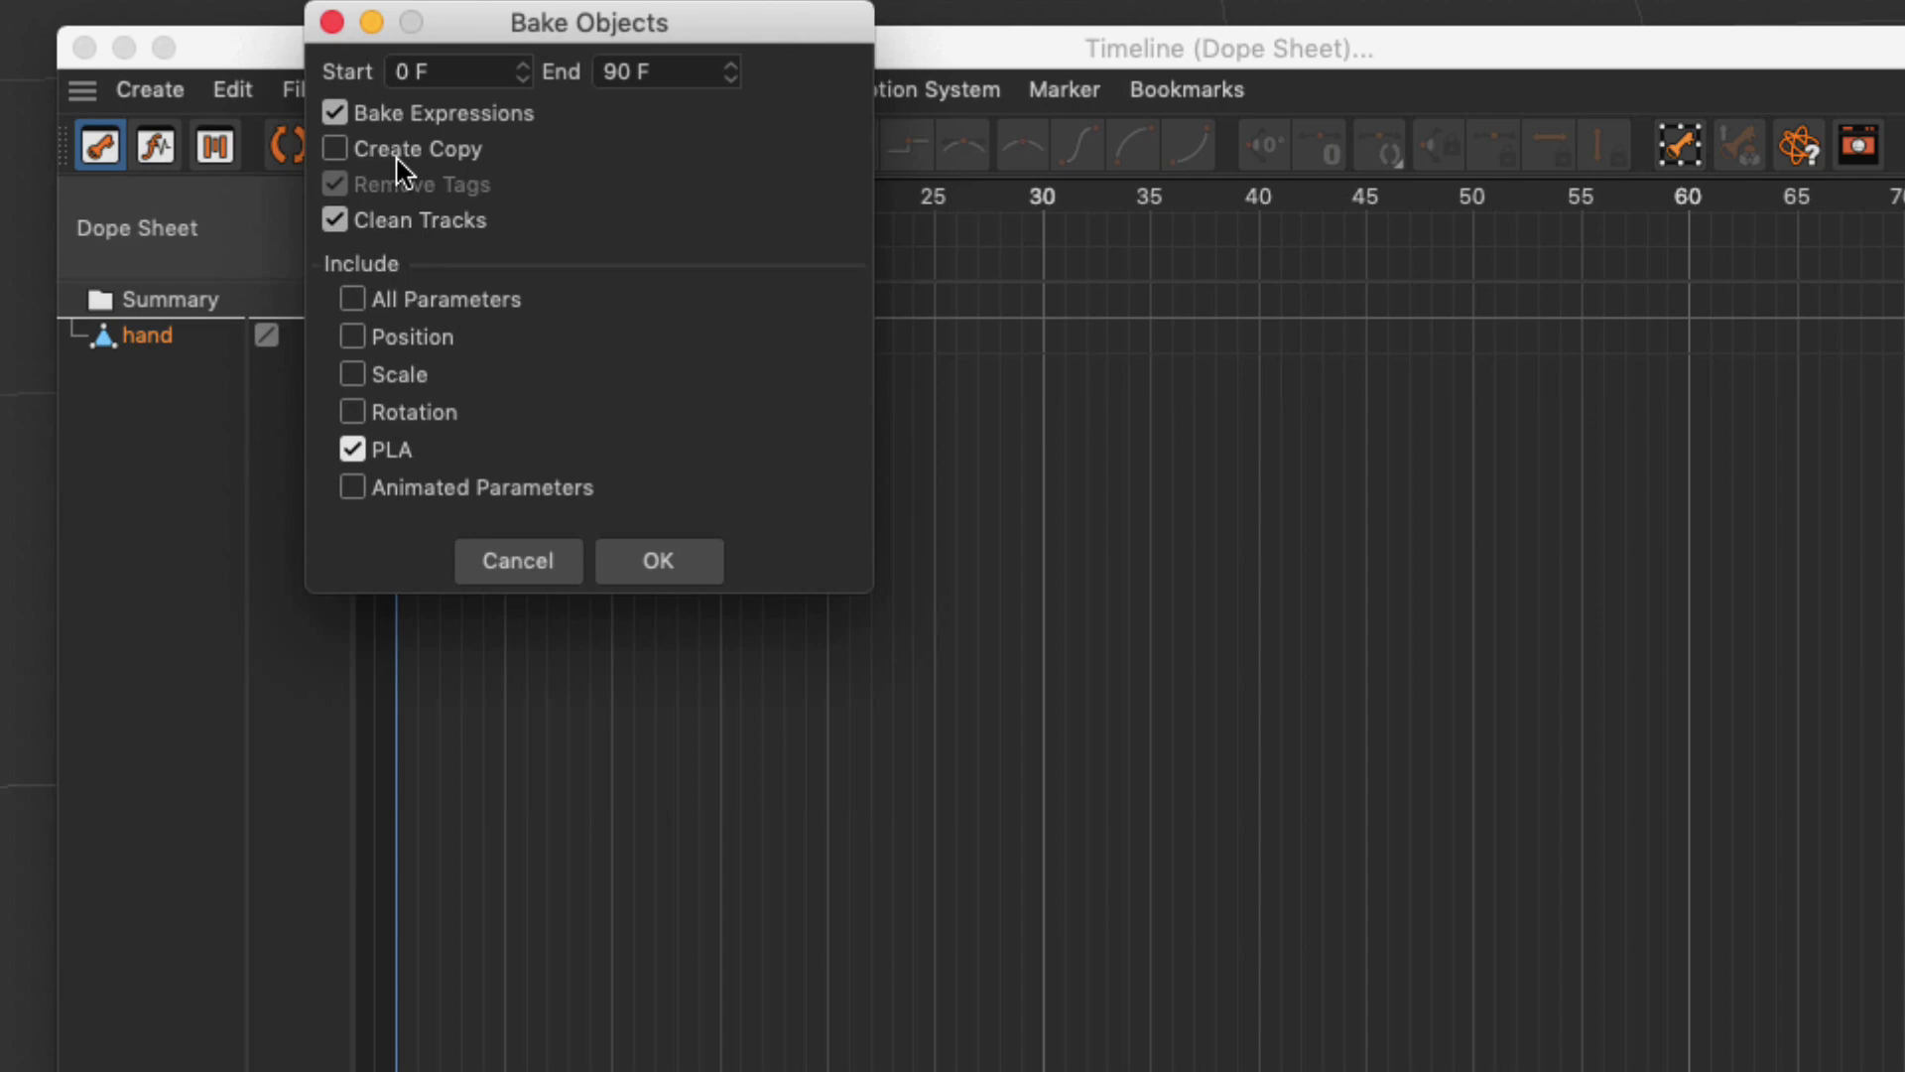
click(665, 558)
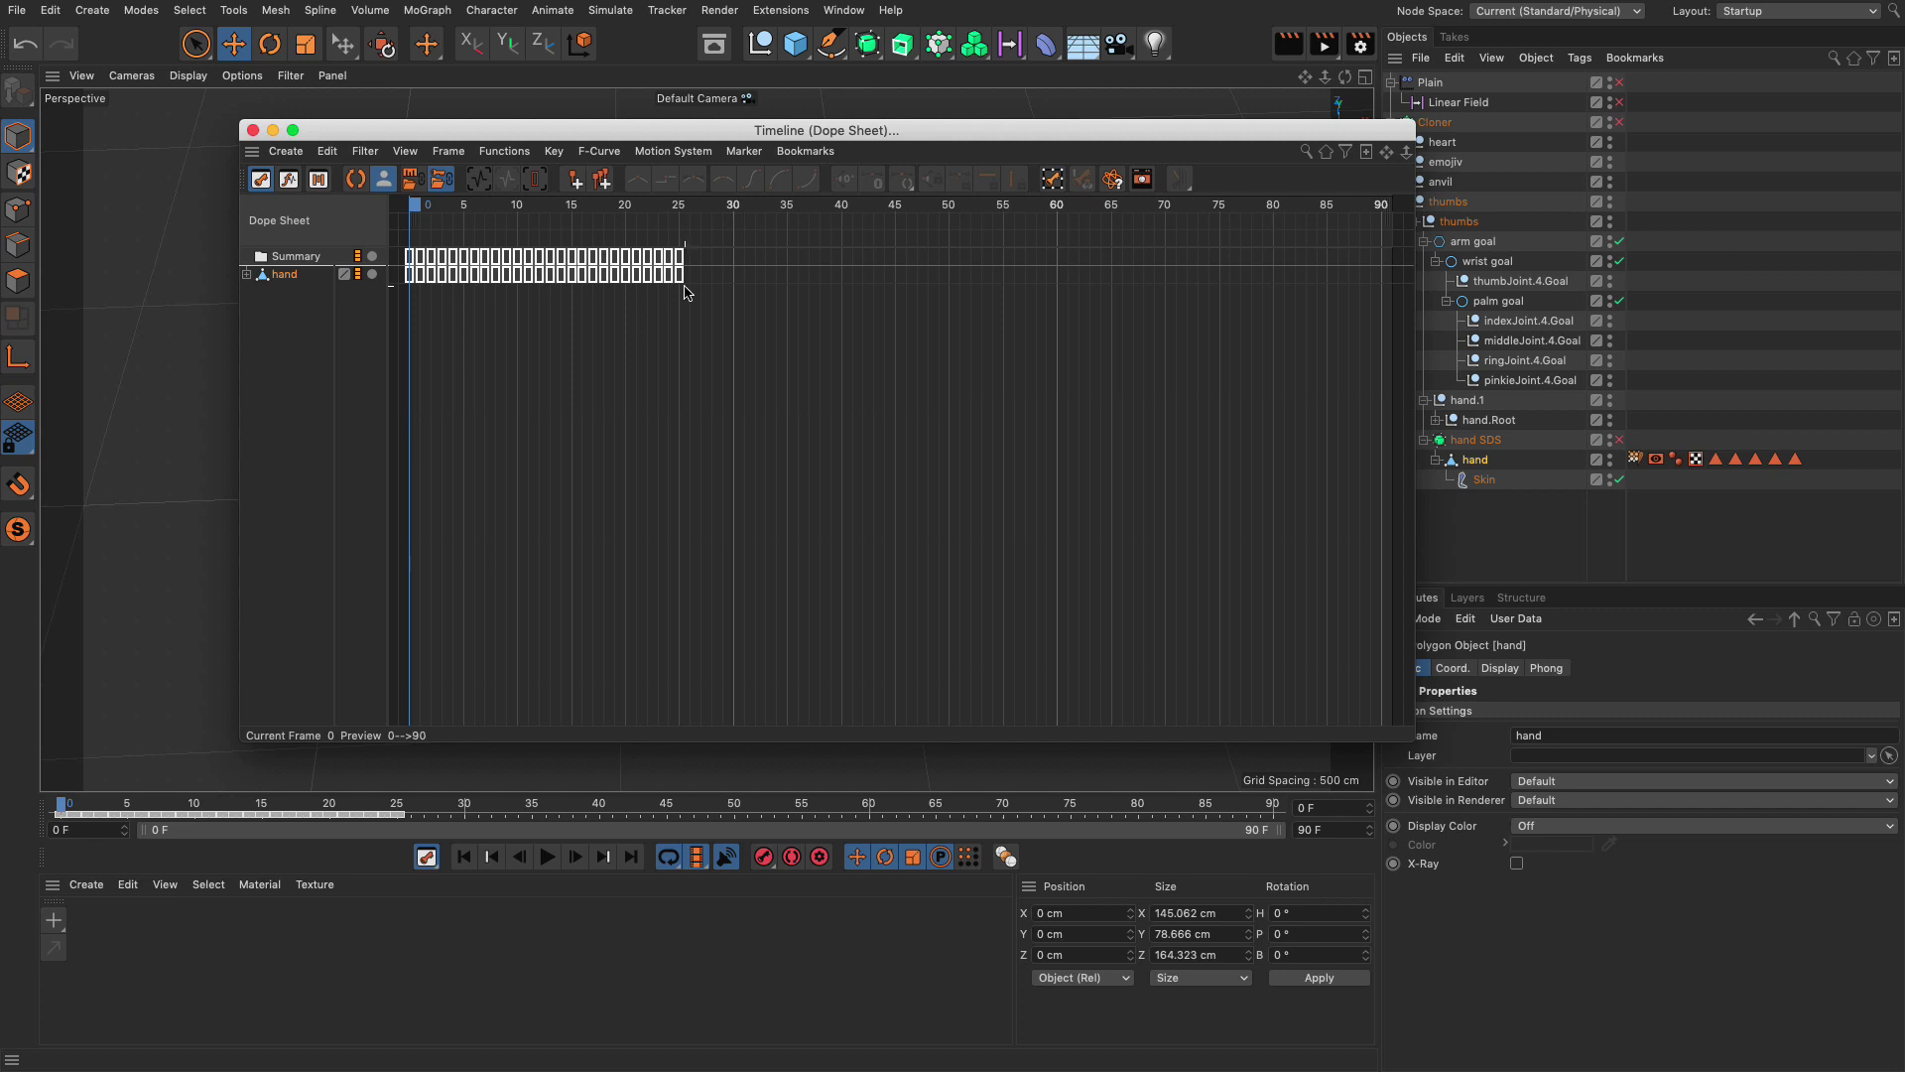
Step: Close the Timeline window and delete the Skin deformer from the baked hand object
click(253, 130)
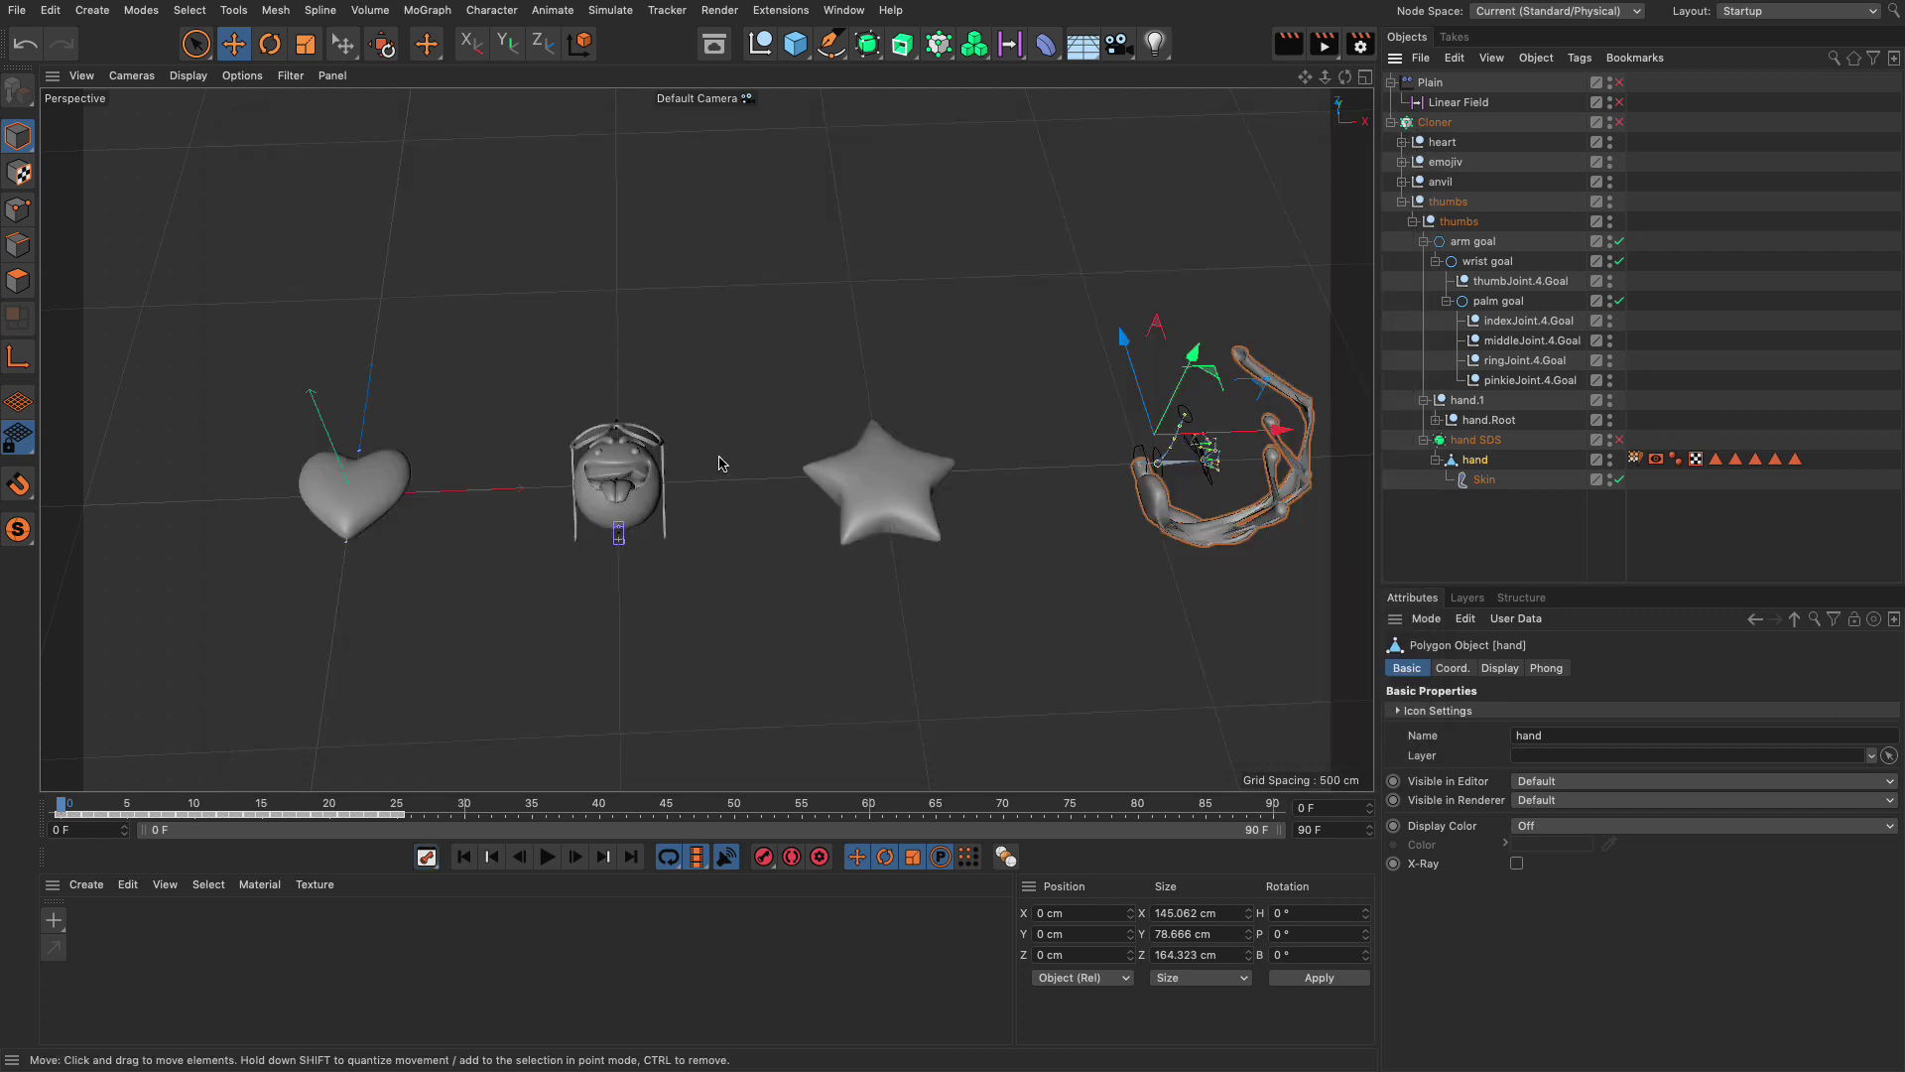
alt+drag(751, 463, 1109, 518)
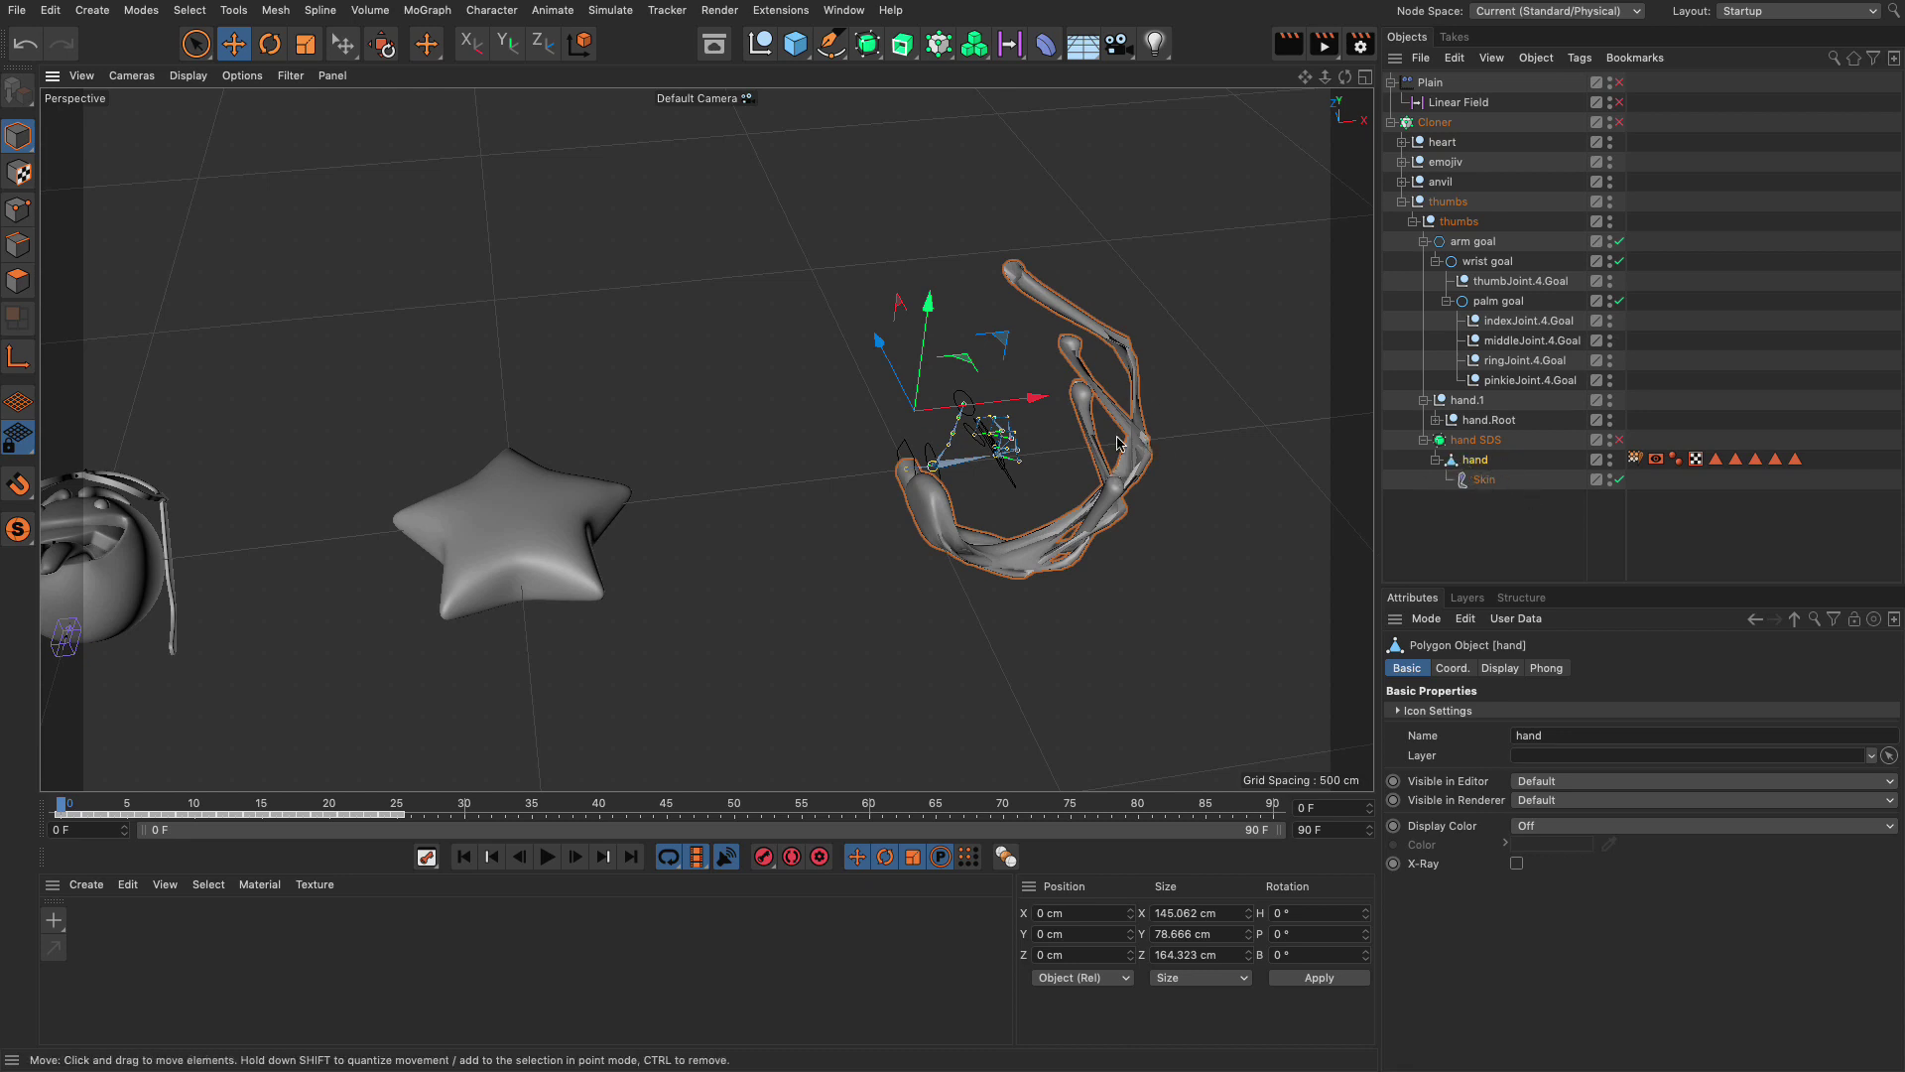
click(1485, 481)
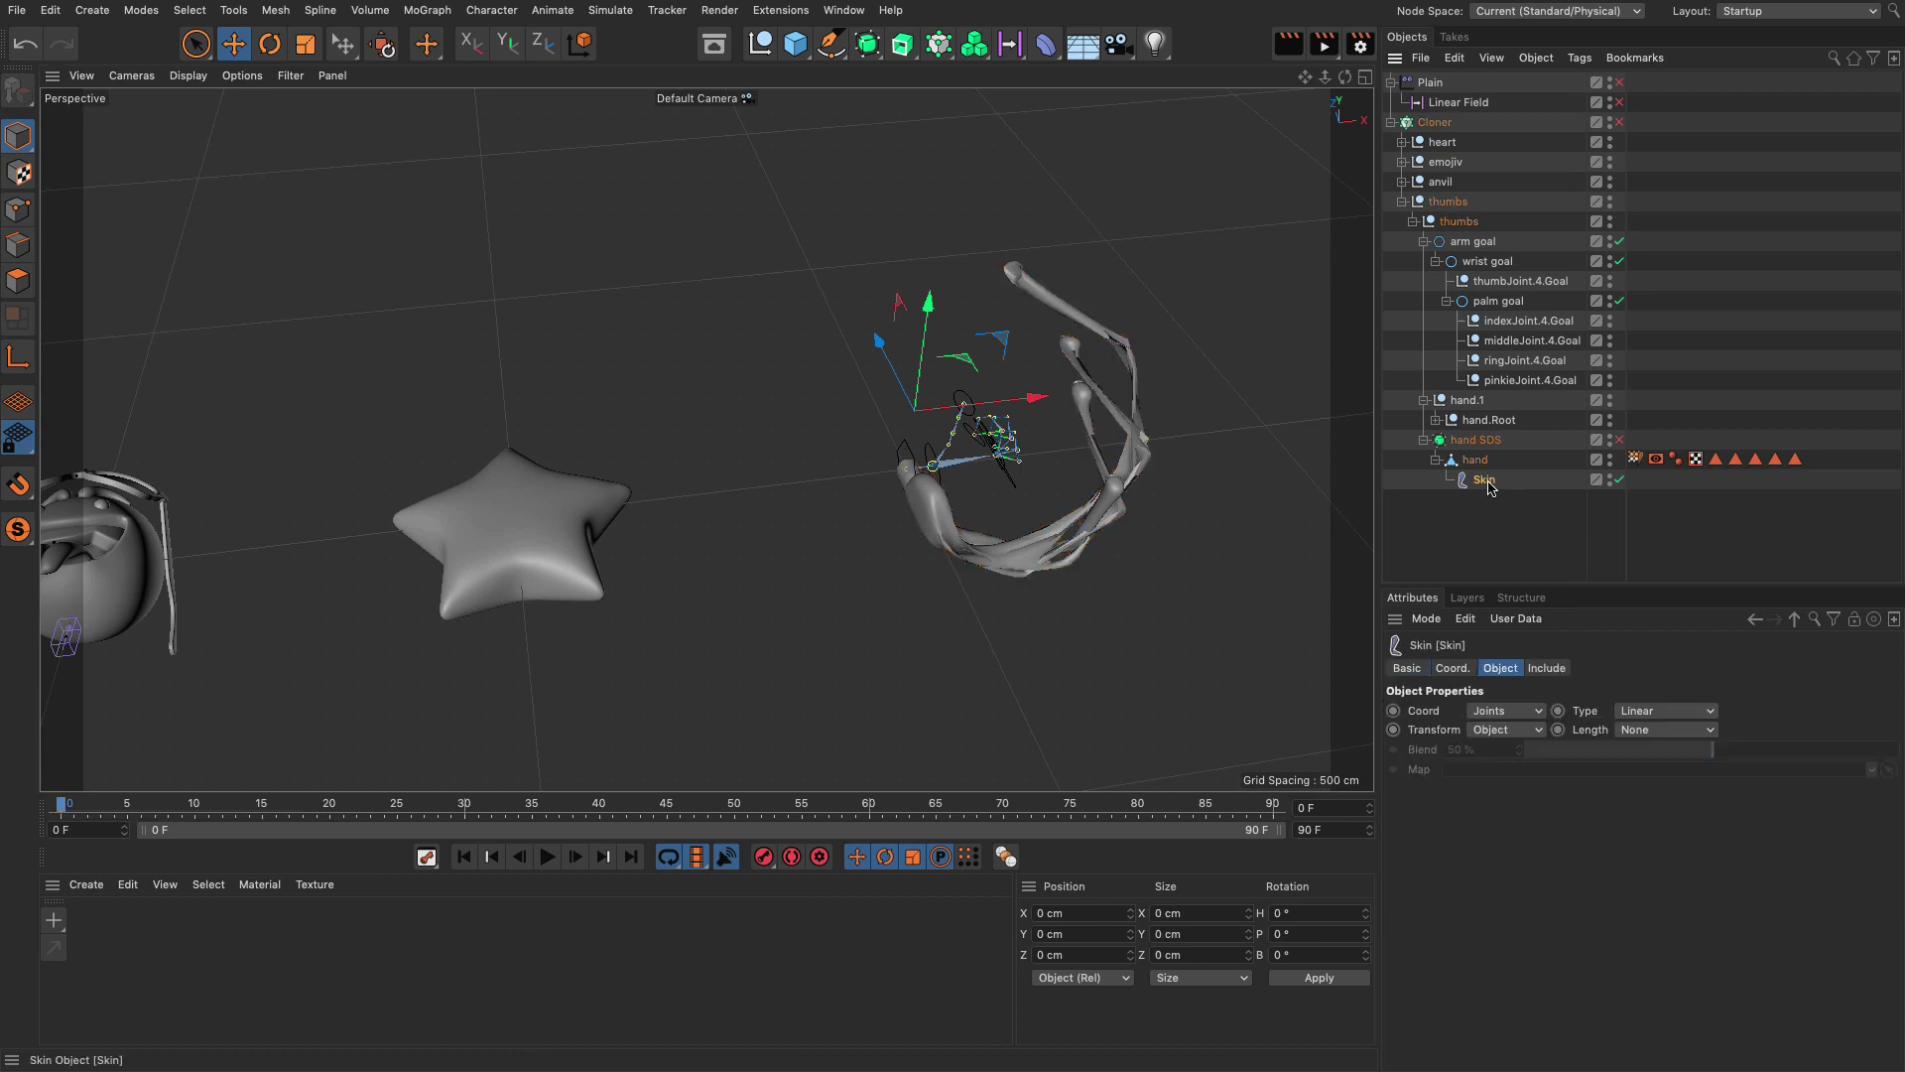
key(Delete)
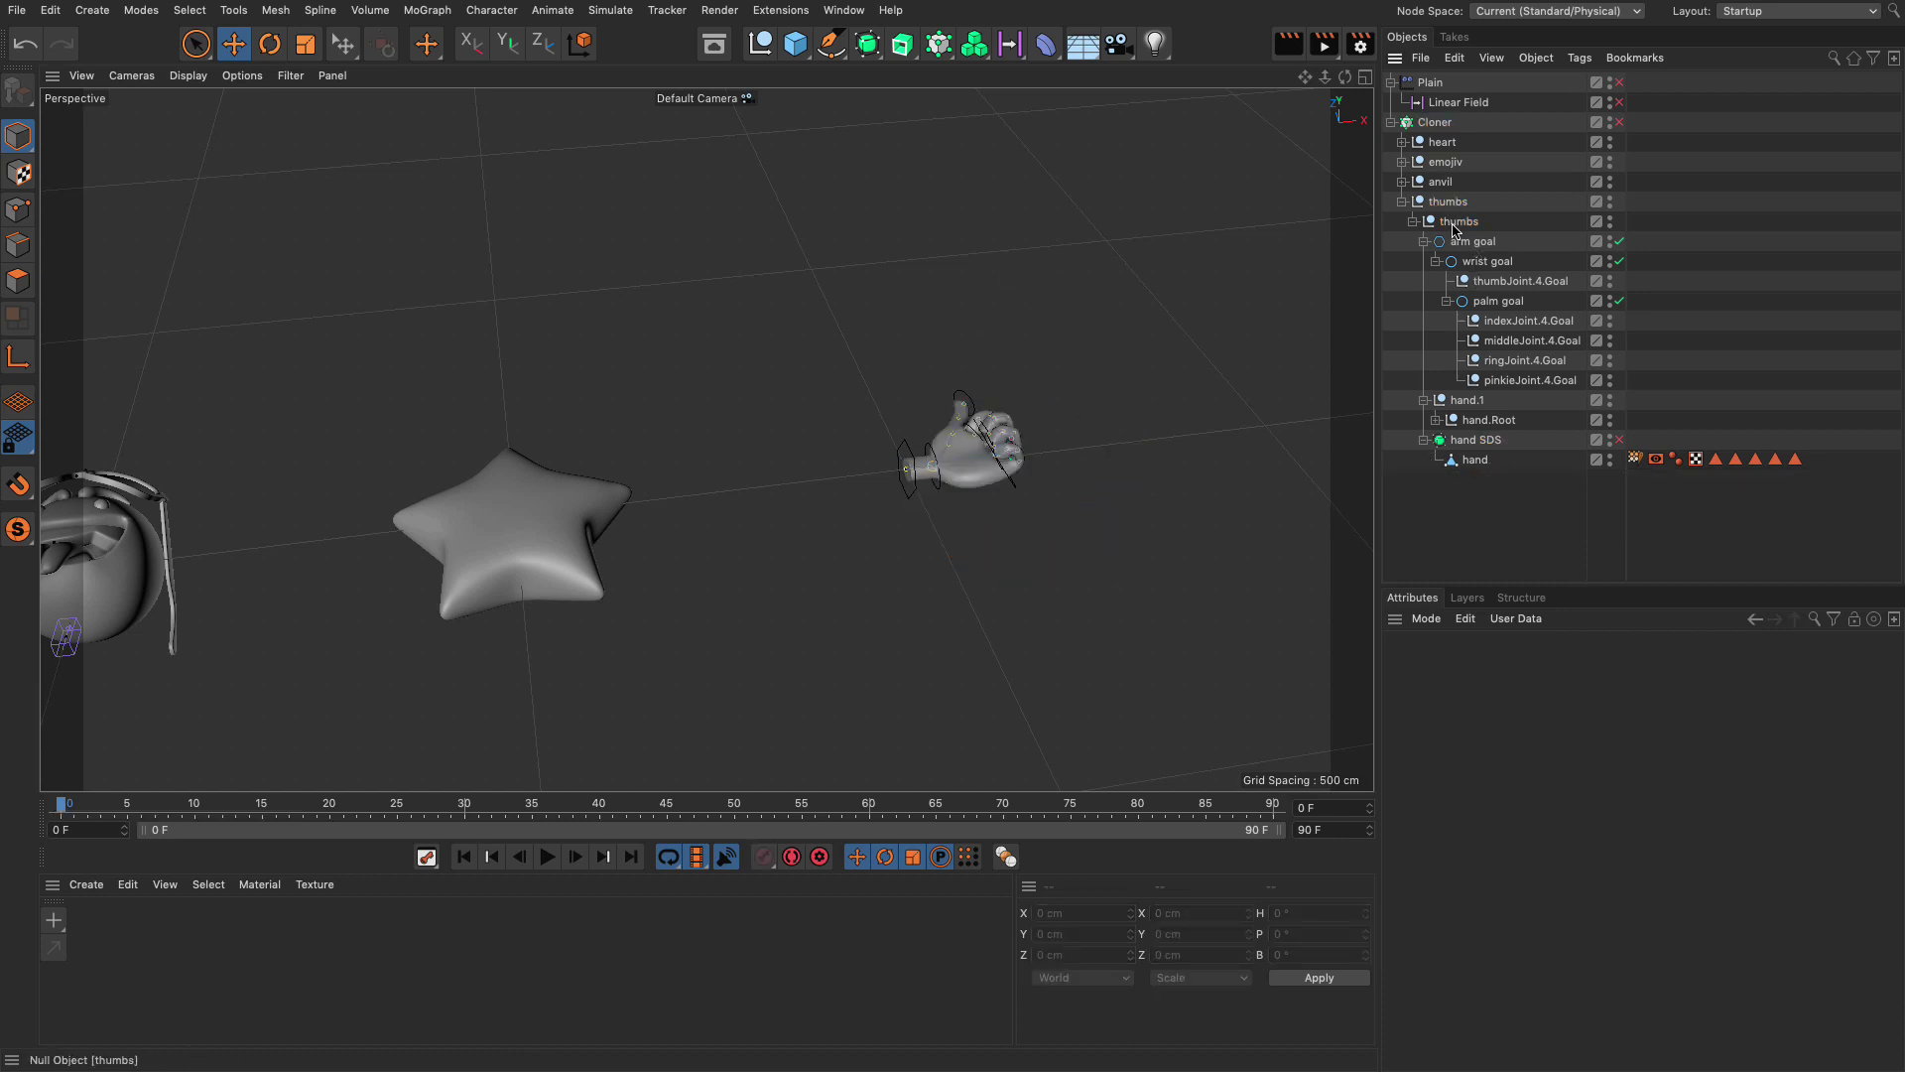
Step: Delete the hand.1 joint hierarchy and the arm goal hierarchy from the thumbs group
click(1468, 400)
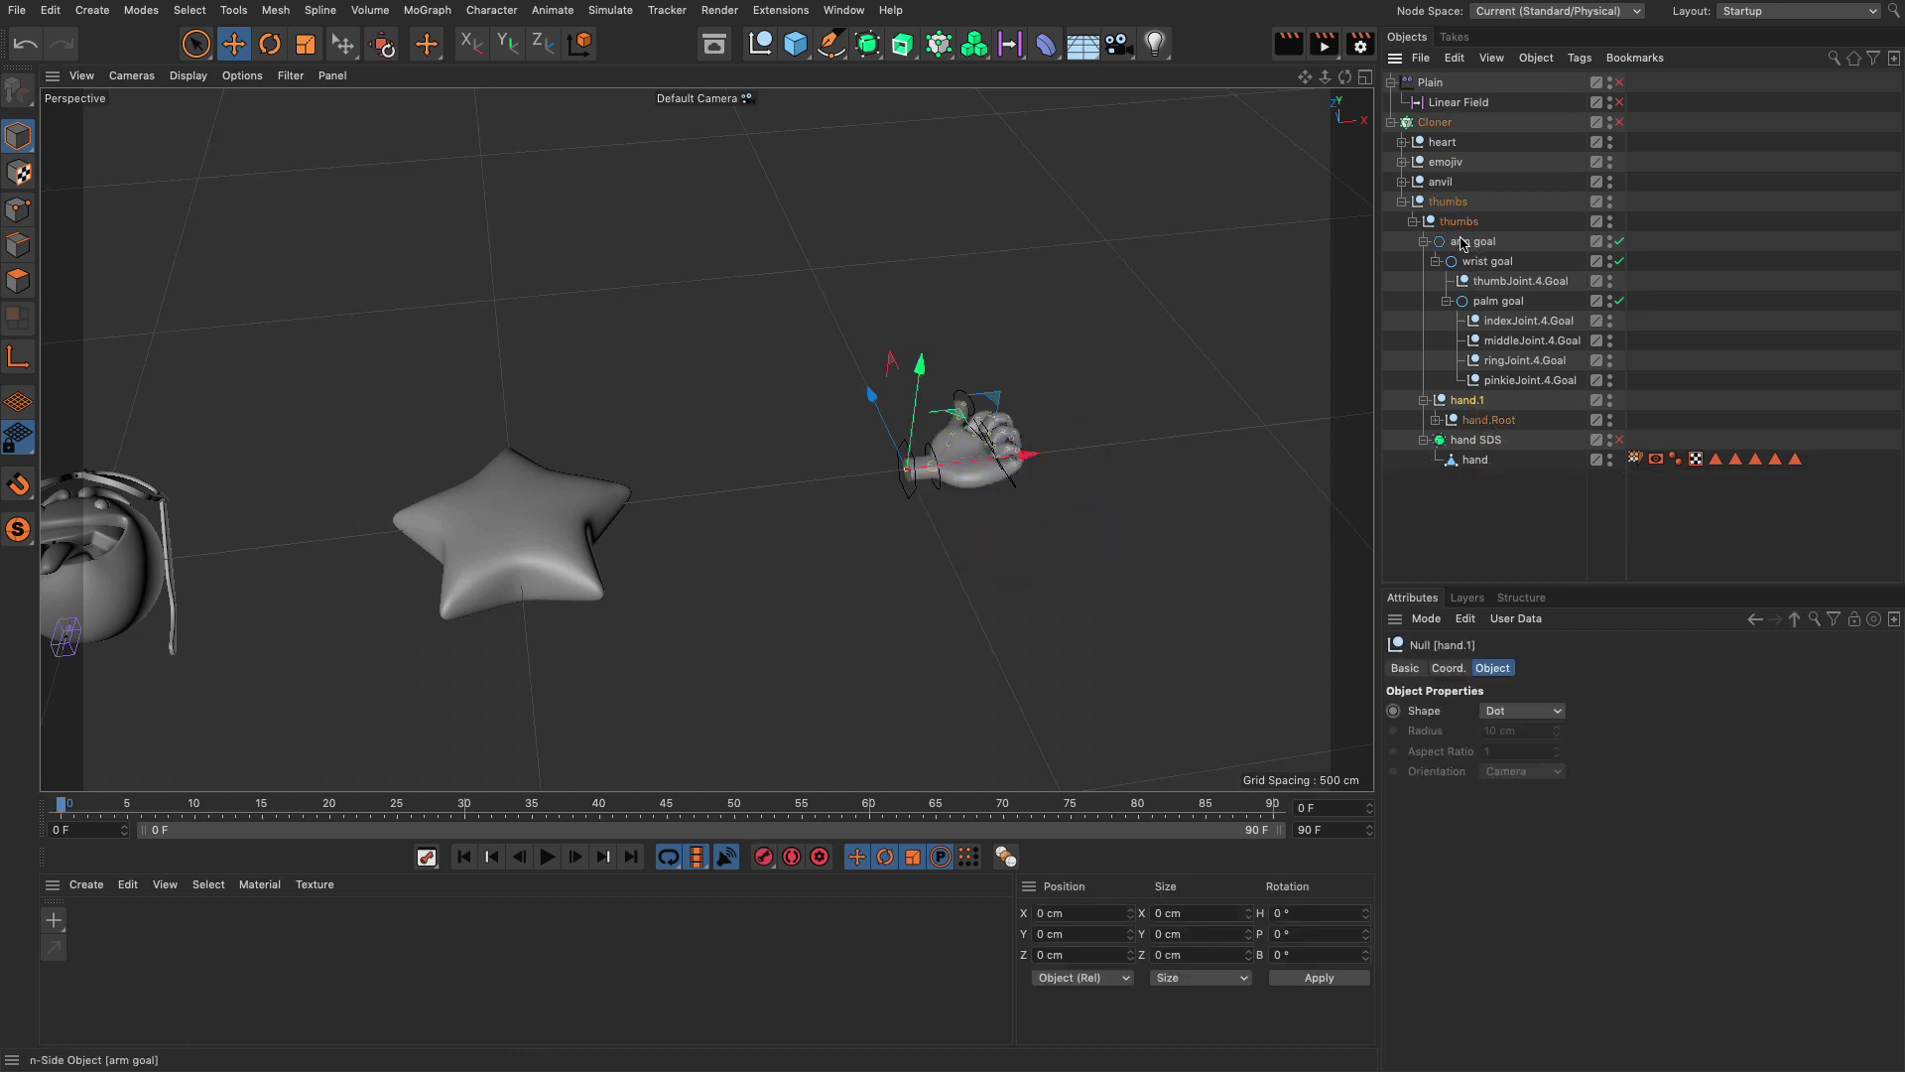
shift+click(1463, 244)
key(Delete)
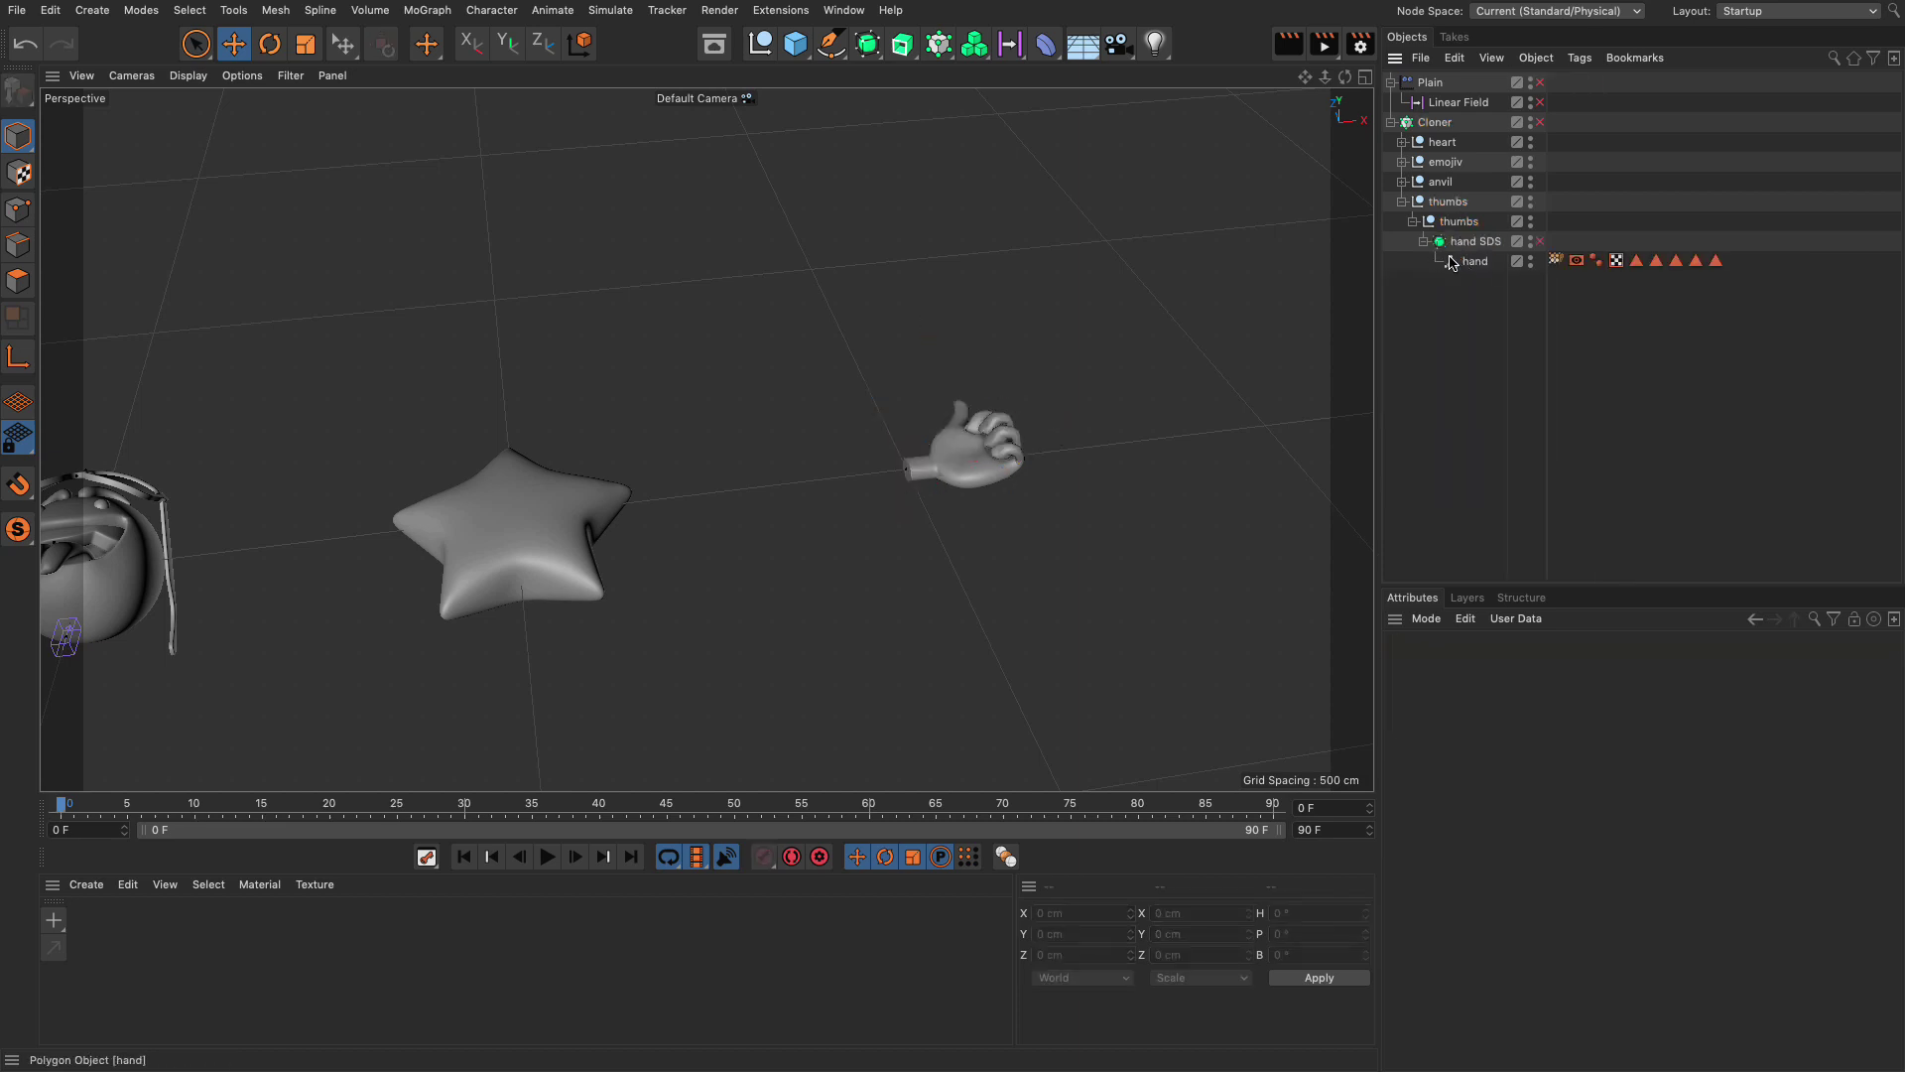
Step: Move the hand SDS directly under the outer thumbs null and delete the emptied inner thumbs null
drag(1471, 245, 1457, 211)
click(1462, 261)
key(Delete)
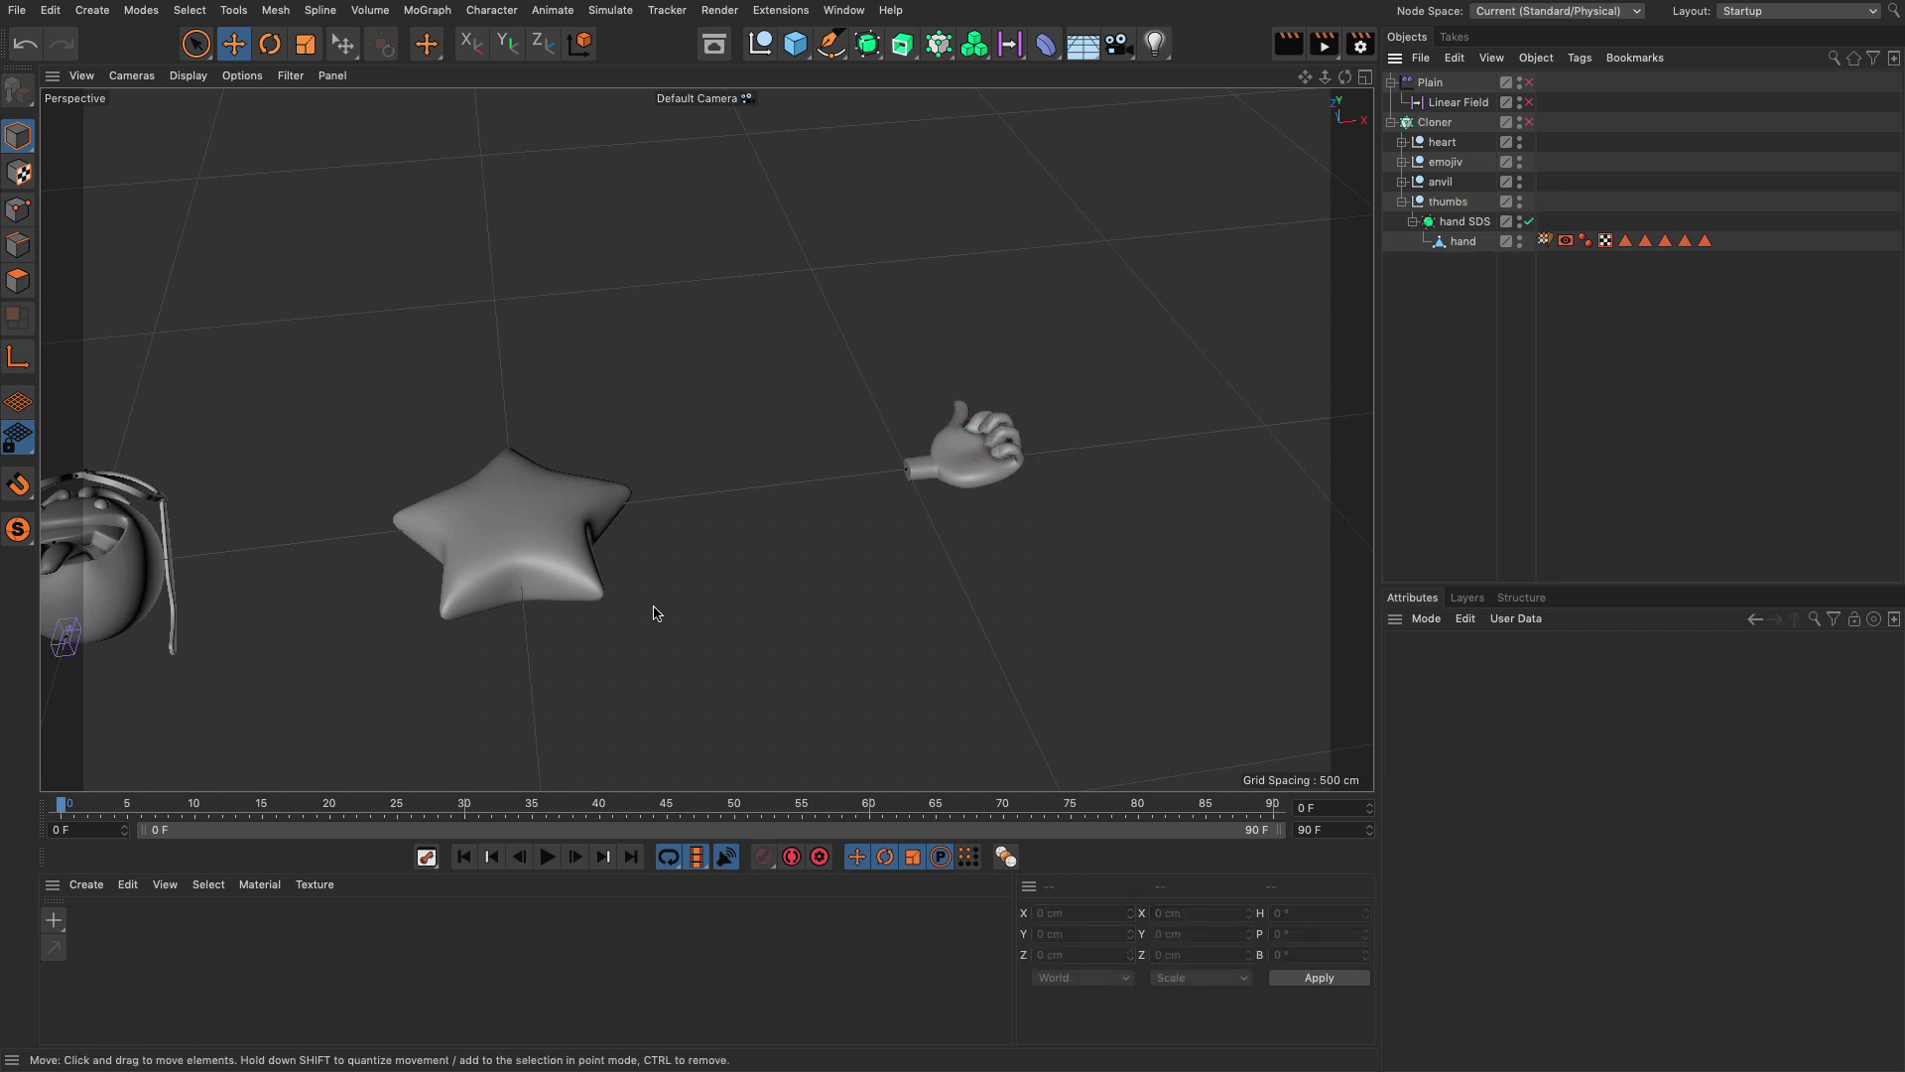
Step: Scrub the timeline to check the baked hand animation, return to frame 0 and enable the Cloner, Plain effector and Linear Field
alt+drag(662, 622, 430, 702)
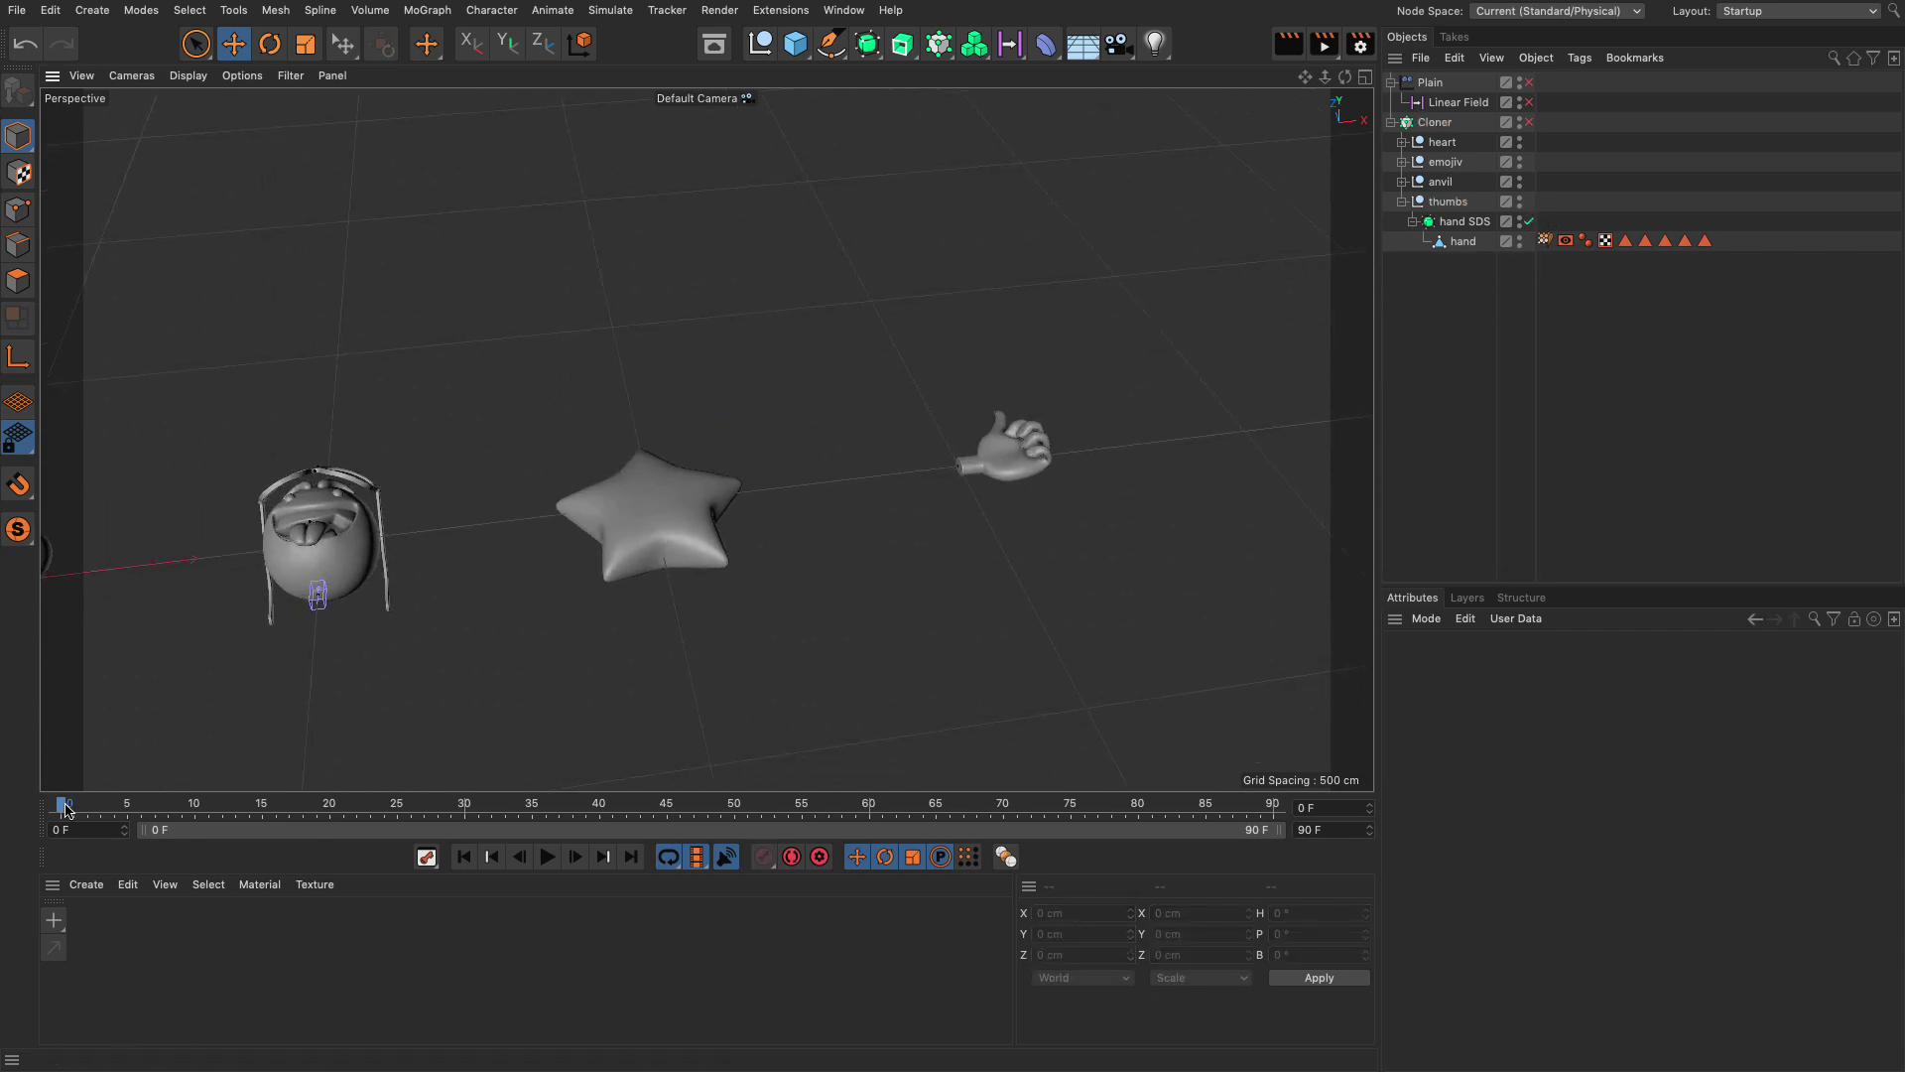
drag(157, 804, 65, 811)
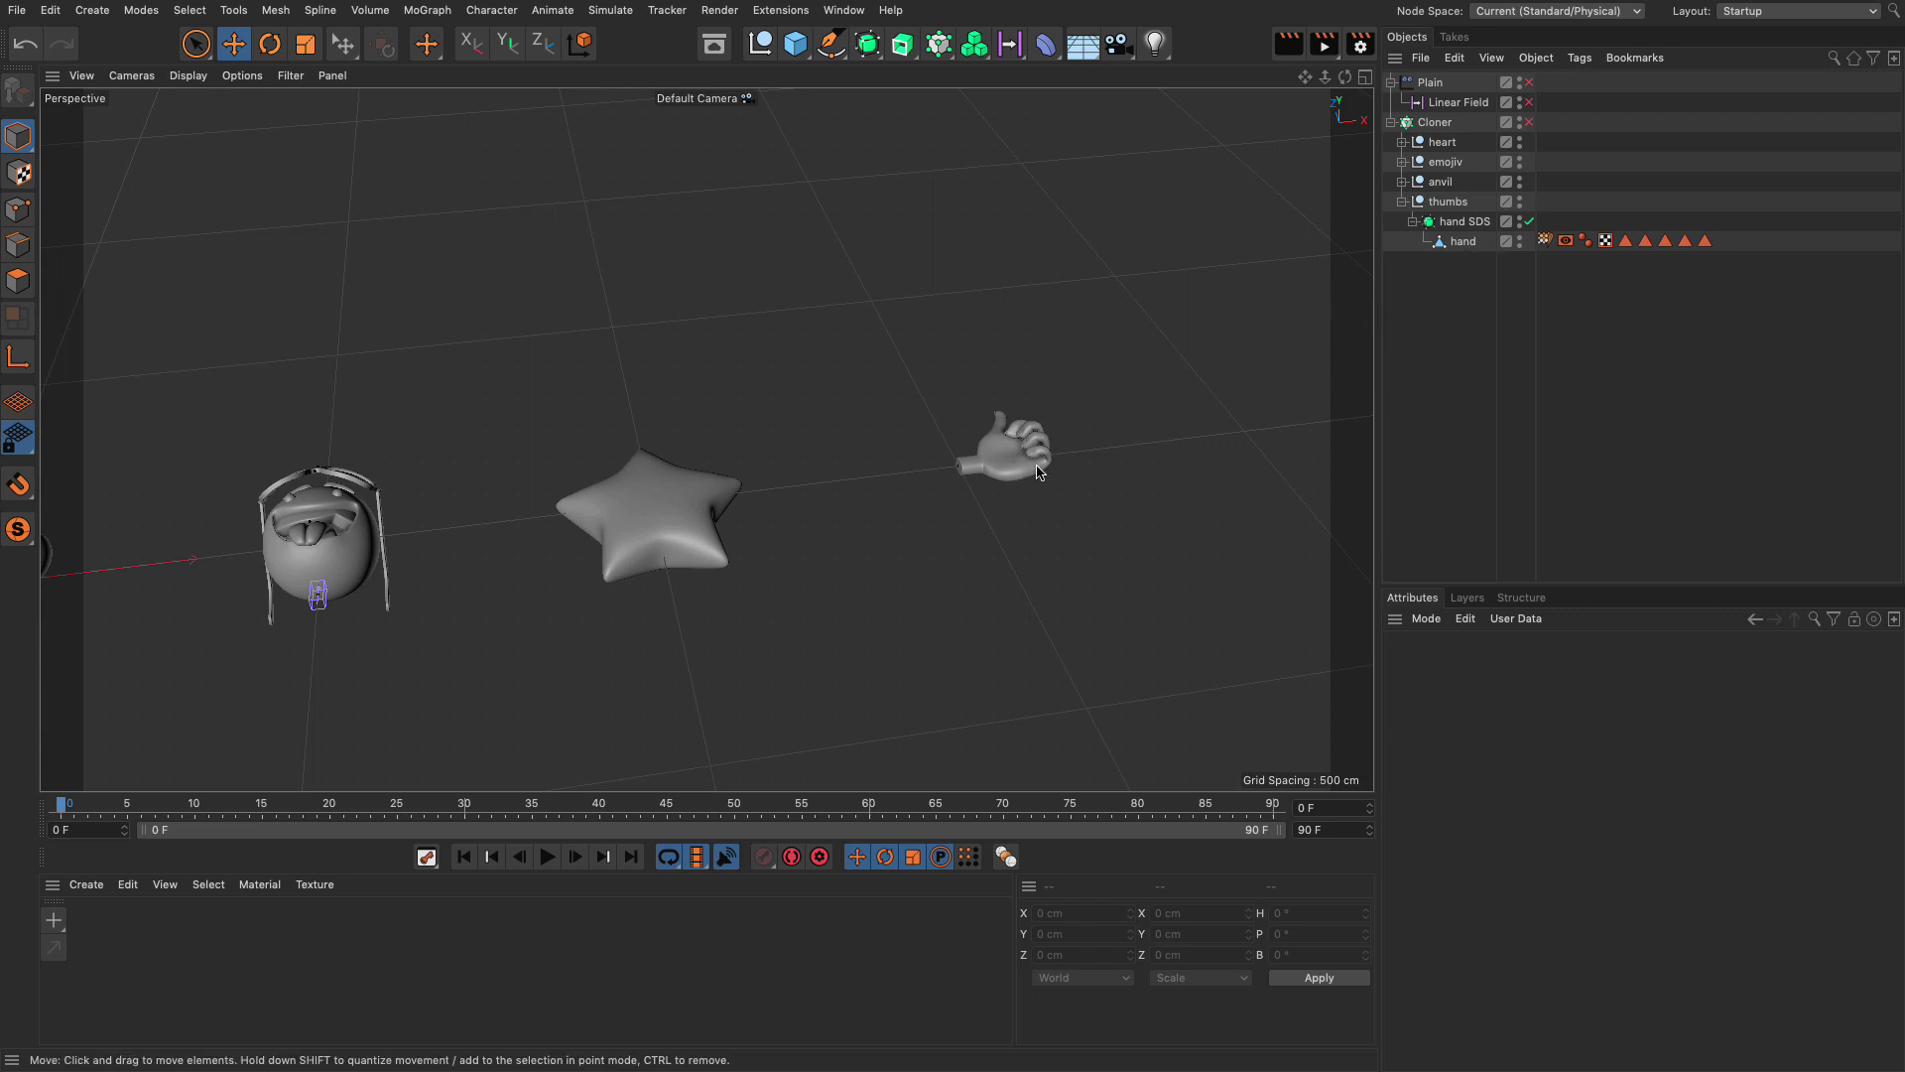
alt+drag(685, 527, 860, 442)
drag(1529, 122, 1531, 86)
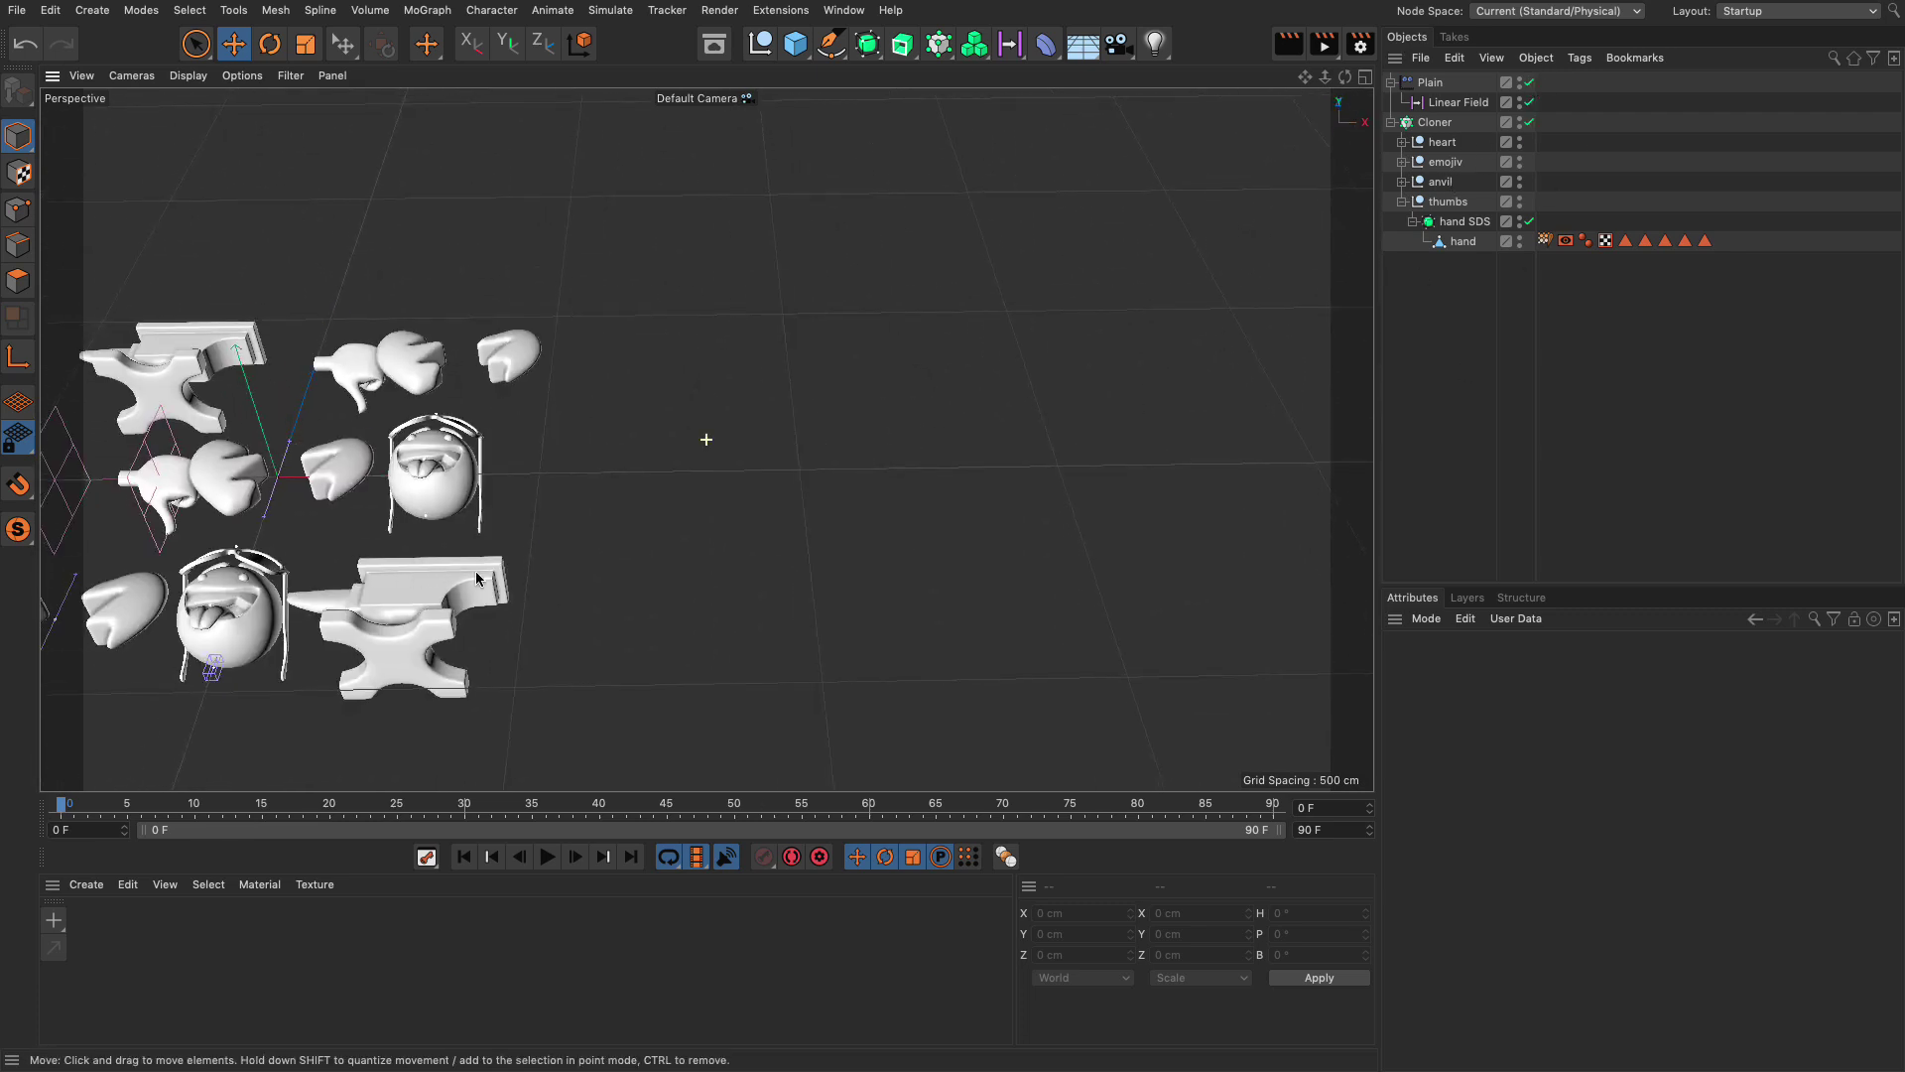
Step: Move the Linear Field along X to about -727 cm and scrub the timeline back to frame 0
key(h)
click(502, 502)
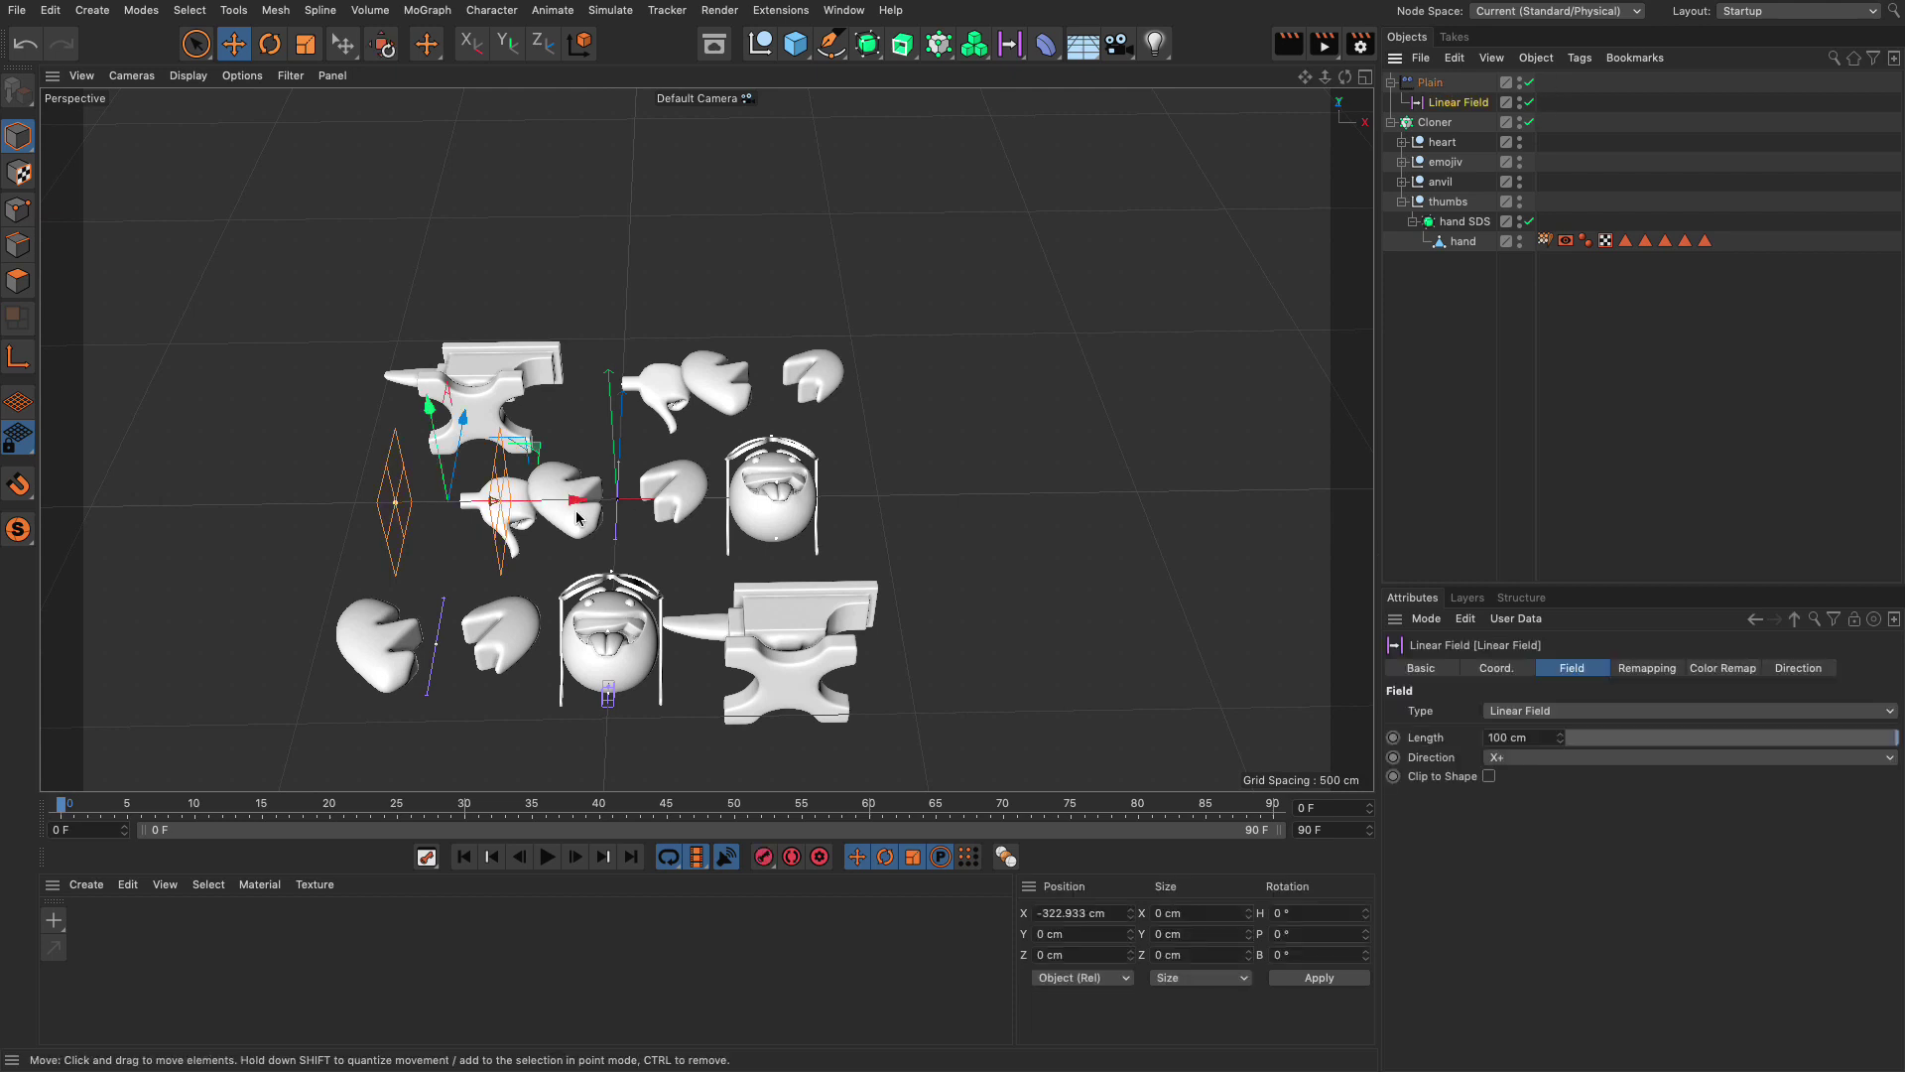
drag(573, 508, 363, 556)
mouse_move(69, 811)
mouse_down()
mouse_move(255, 810)
mouse_move(59, 810)
mouse_up()
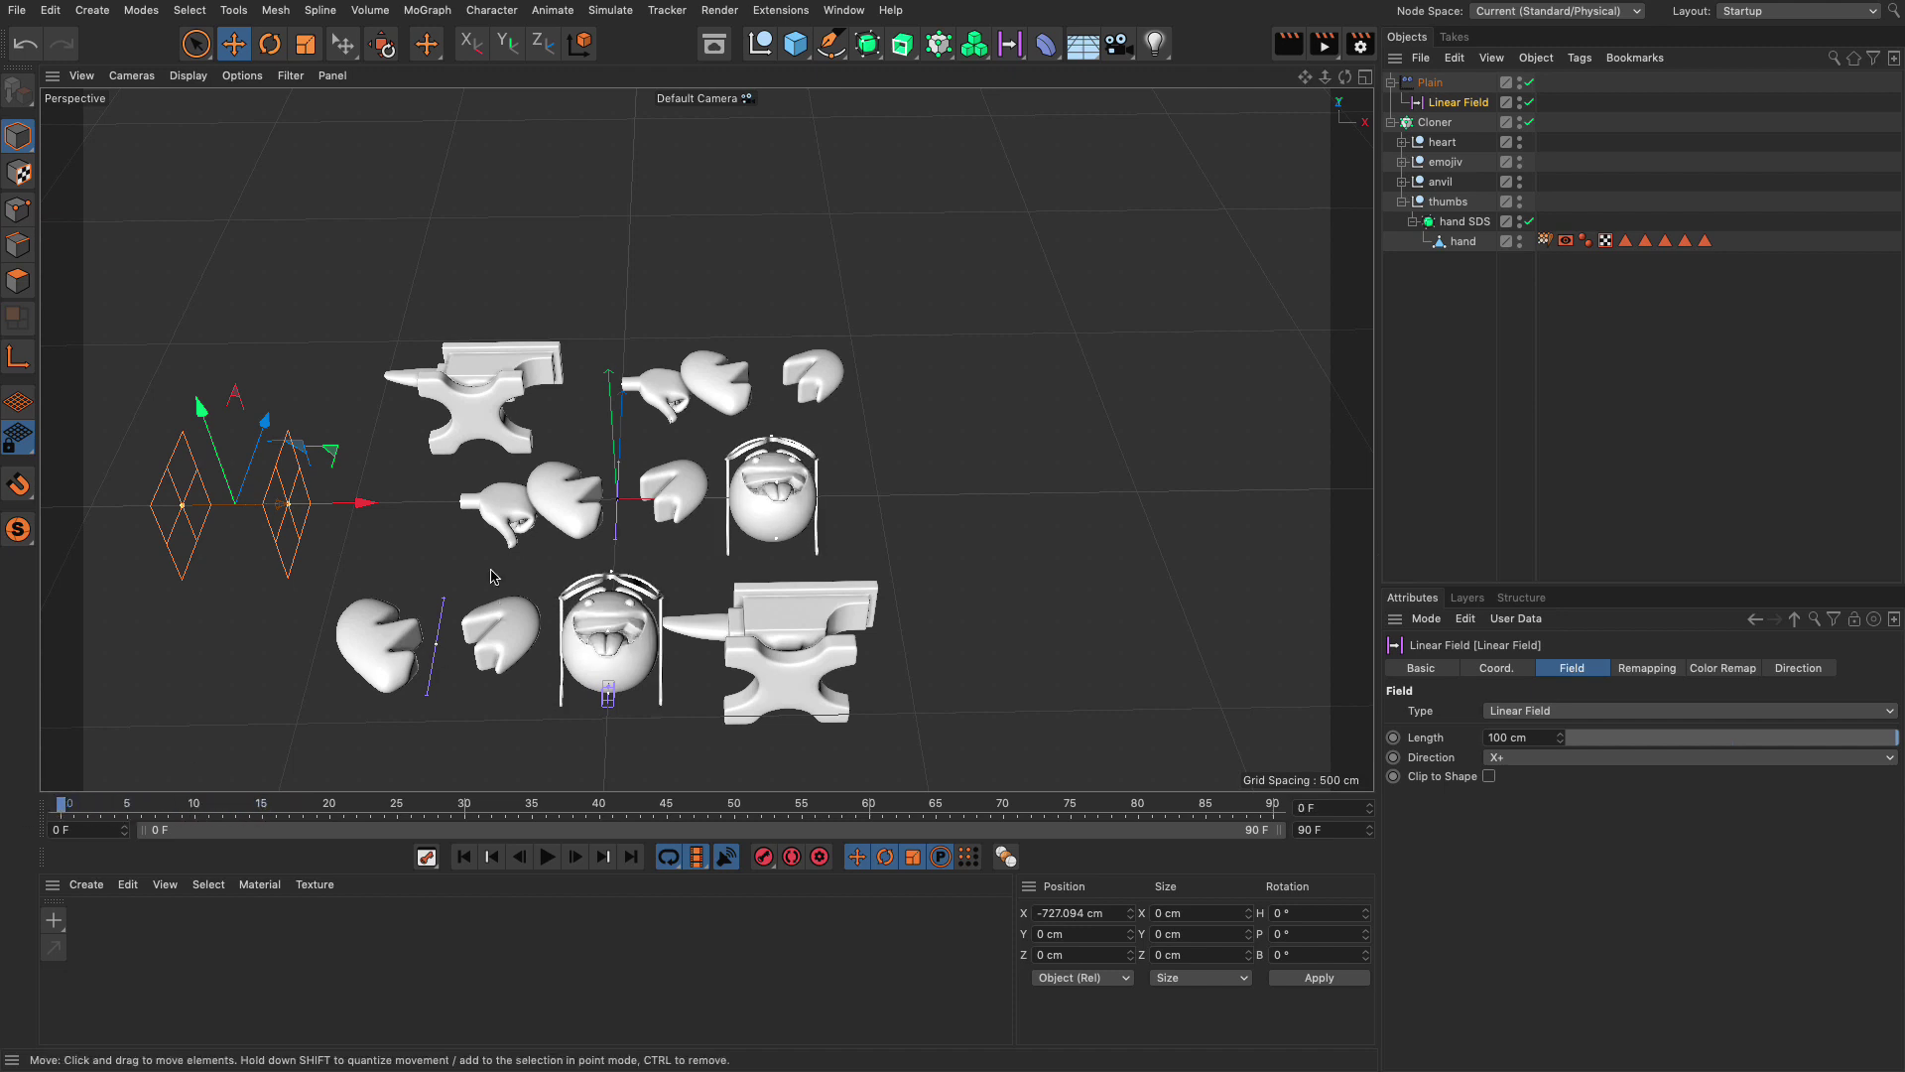
Step: Collapse the thumbs group and set the Cloner's mode to Linear
click(1402, 202)
click(1436, 122)
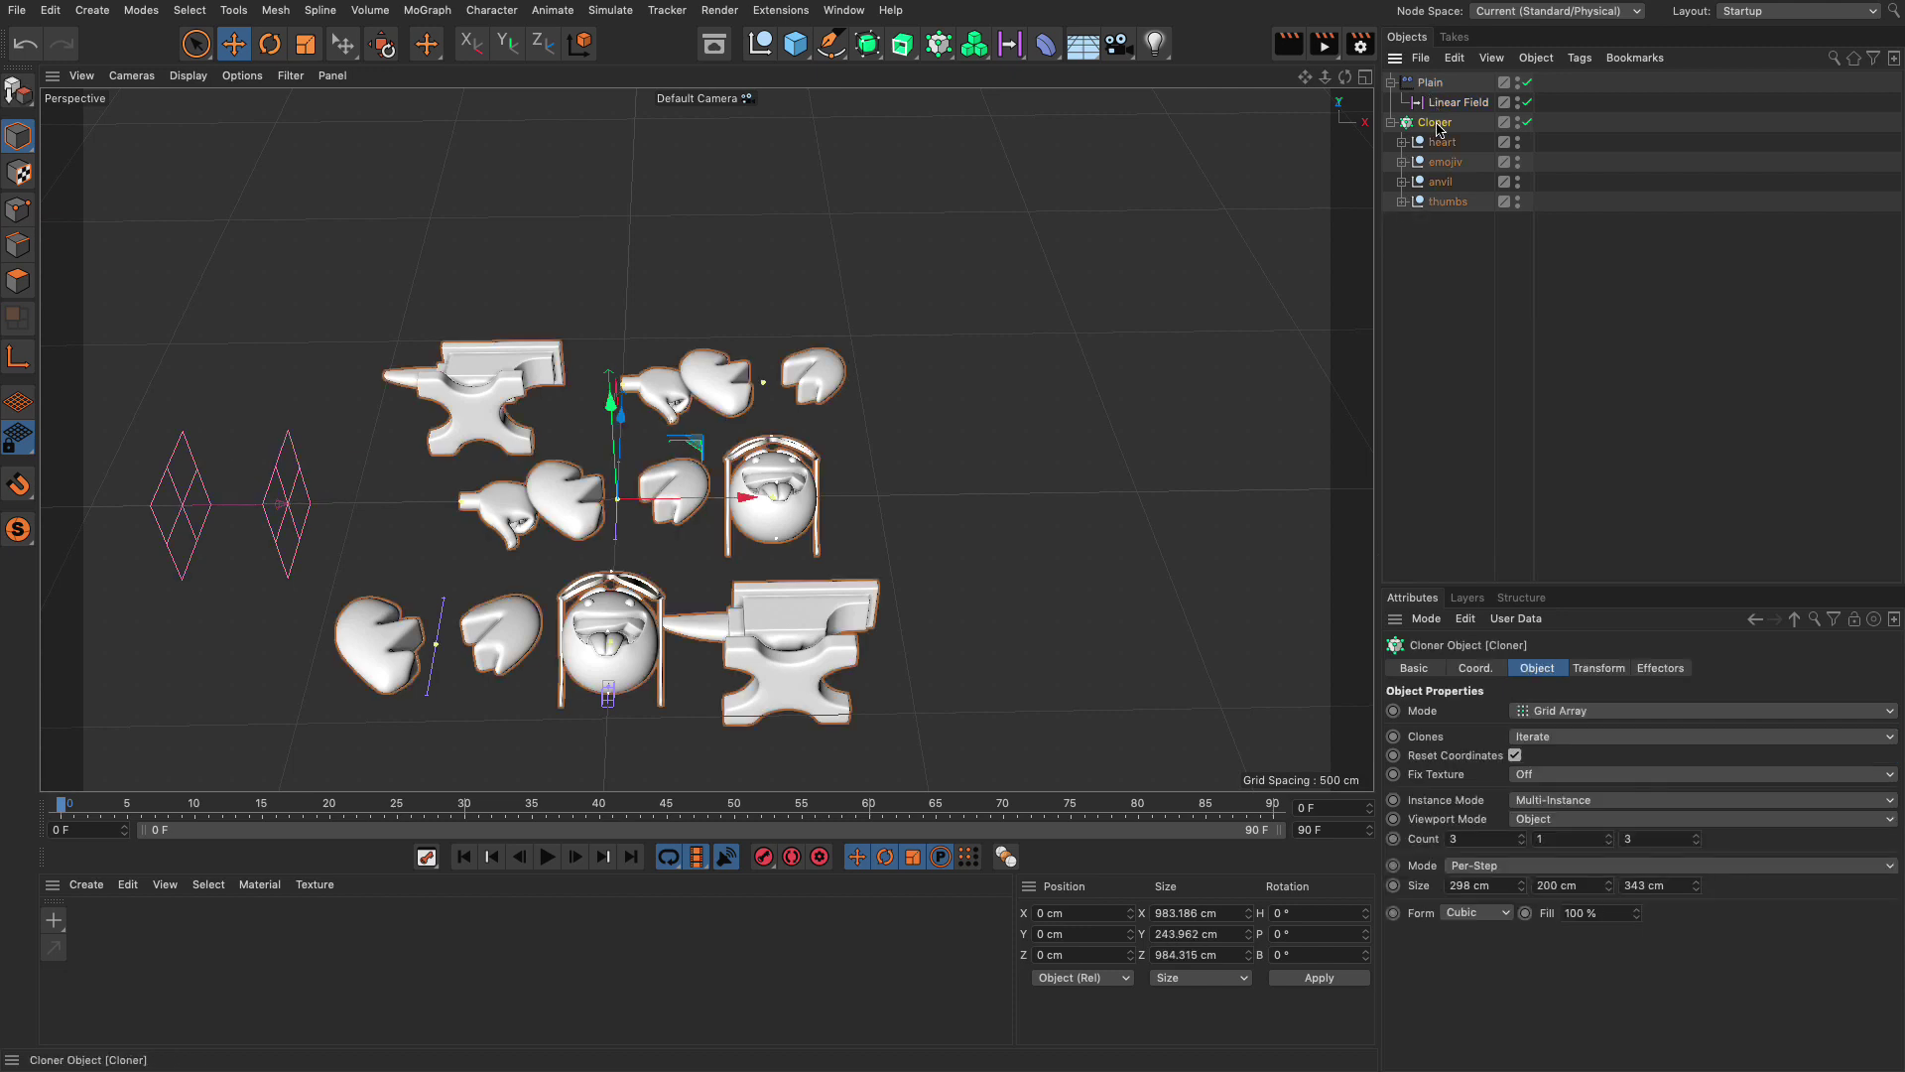
click(1565, 718)
click(1563, 749)
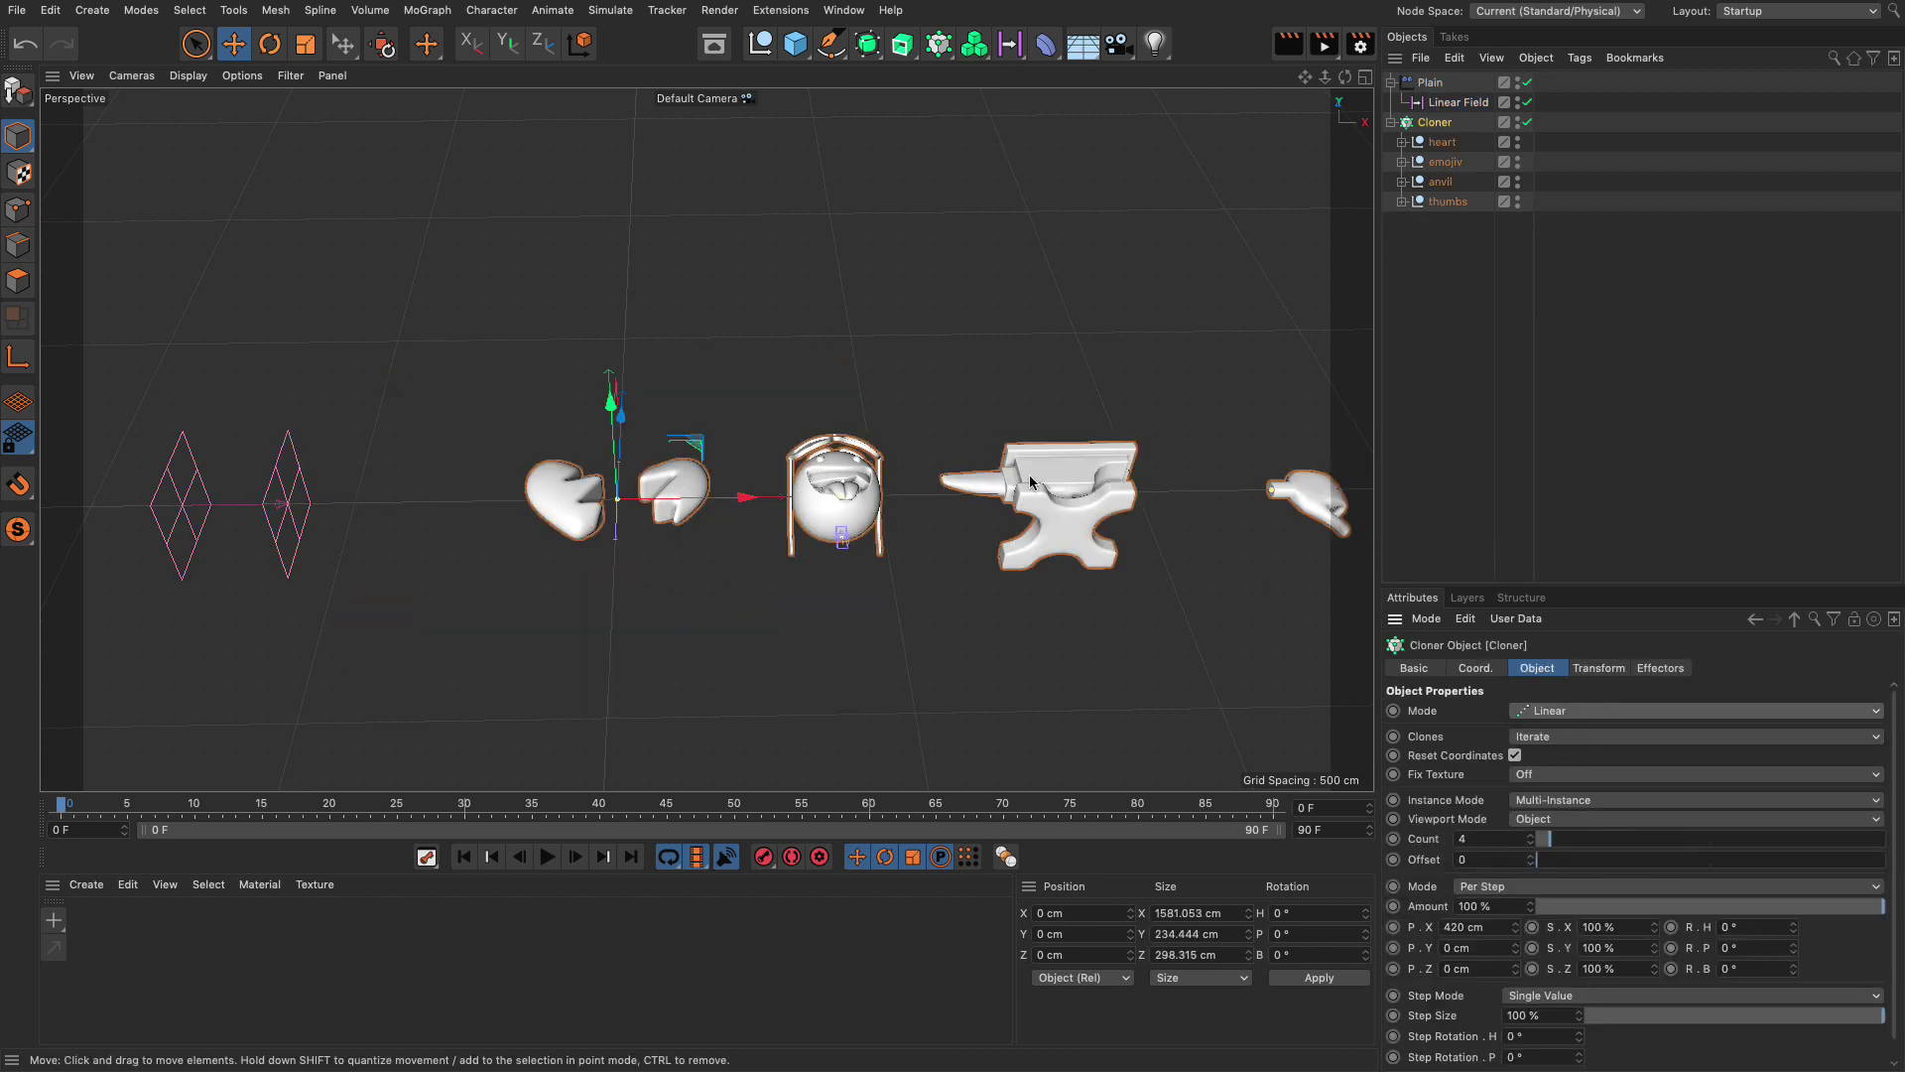
alt+middle_drag(1057, 498, 895, 513)
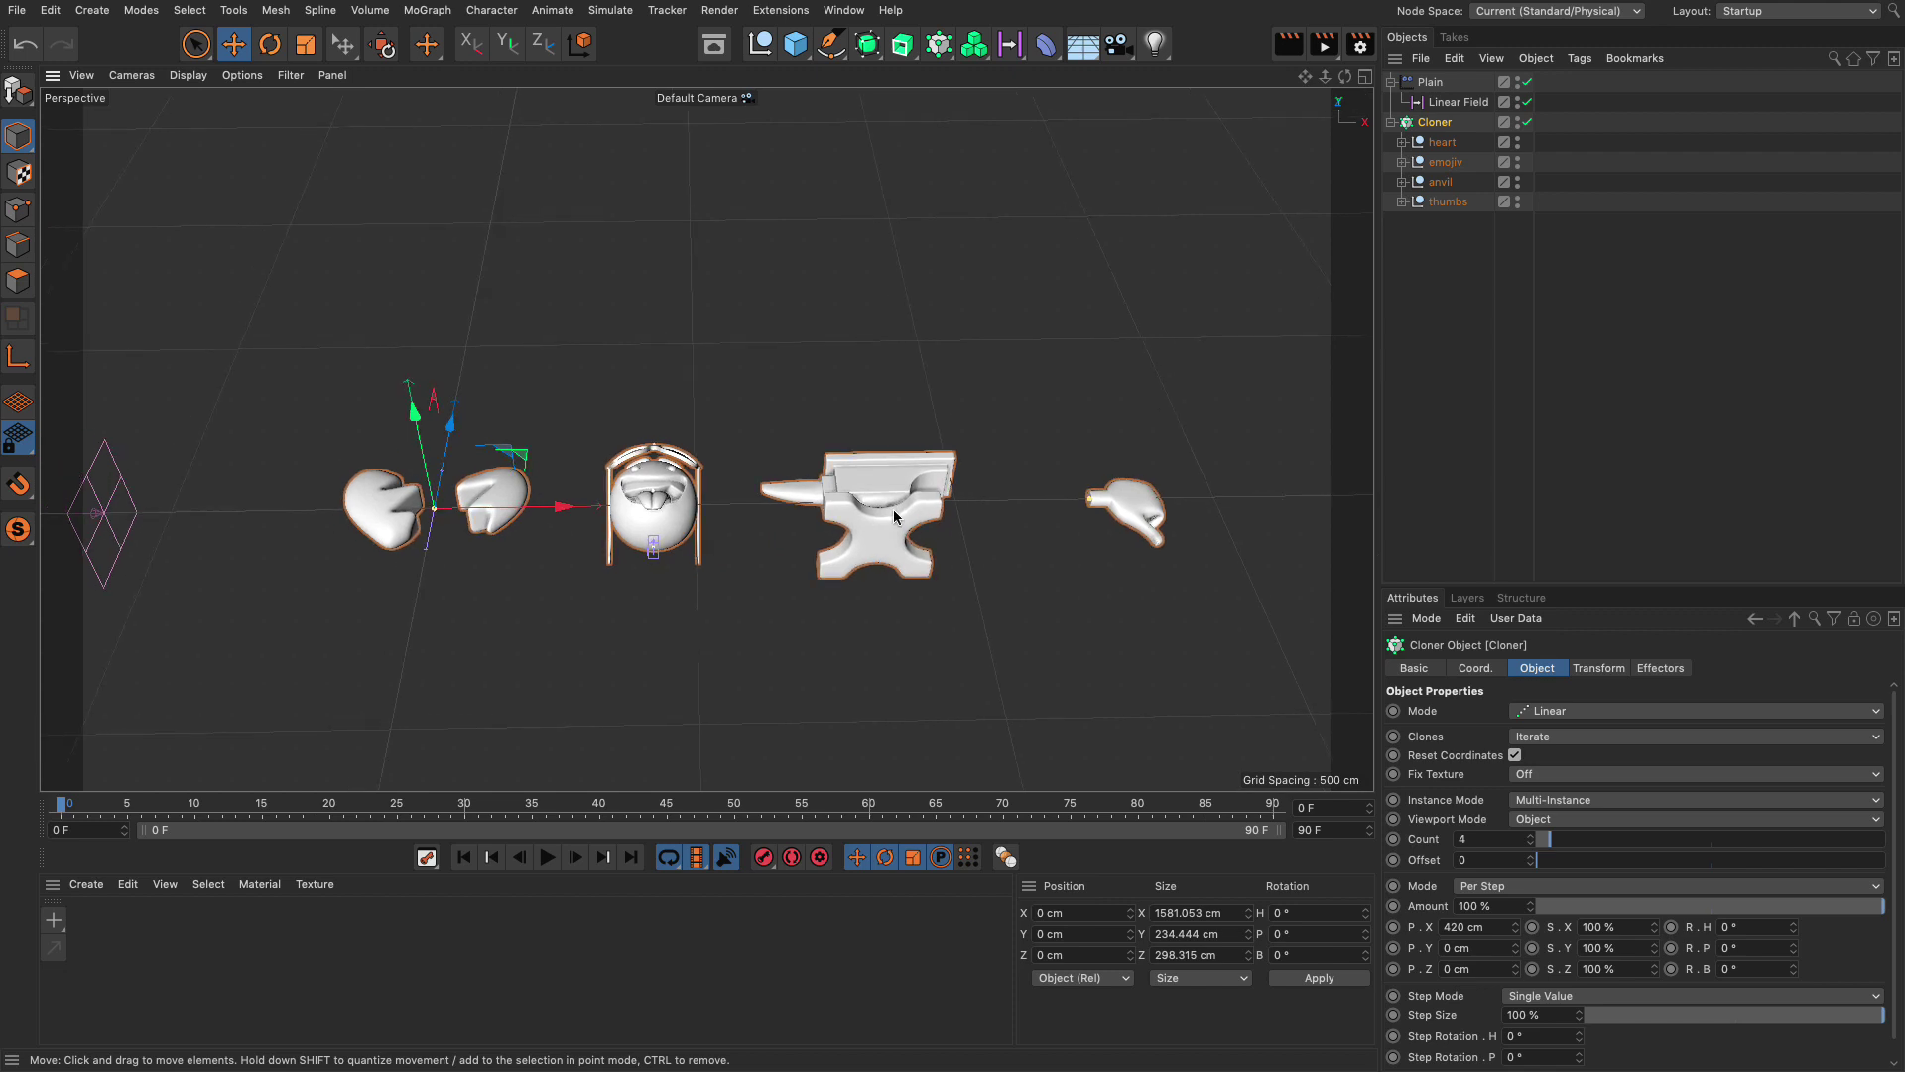
Step: Expand the emojiv group to its parts and collapse the tongue sub, arms sym, Glasses and Subdivision Surface branches
click(1402, 162)
click(1412, 183)
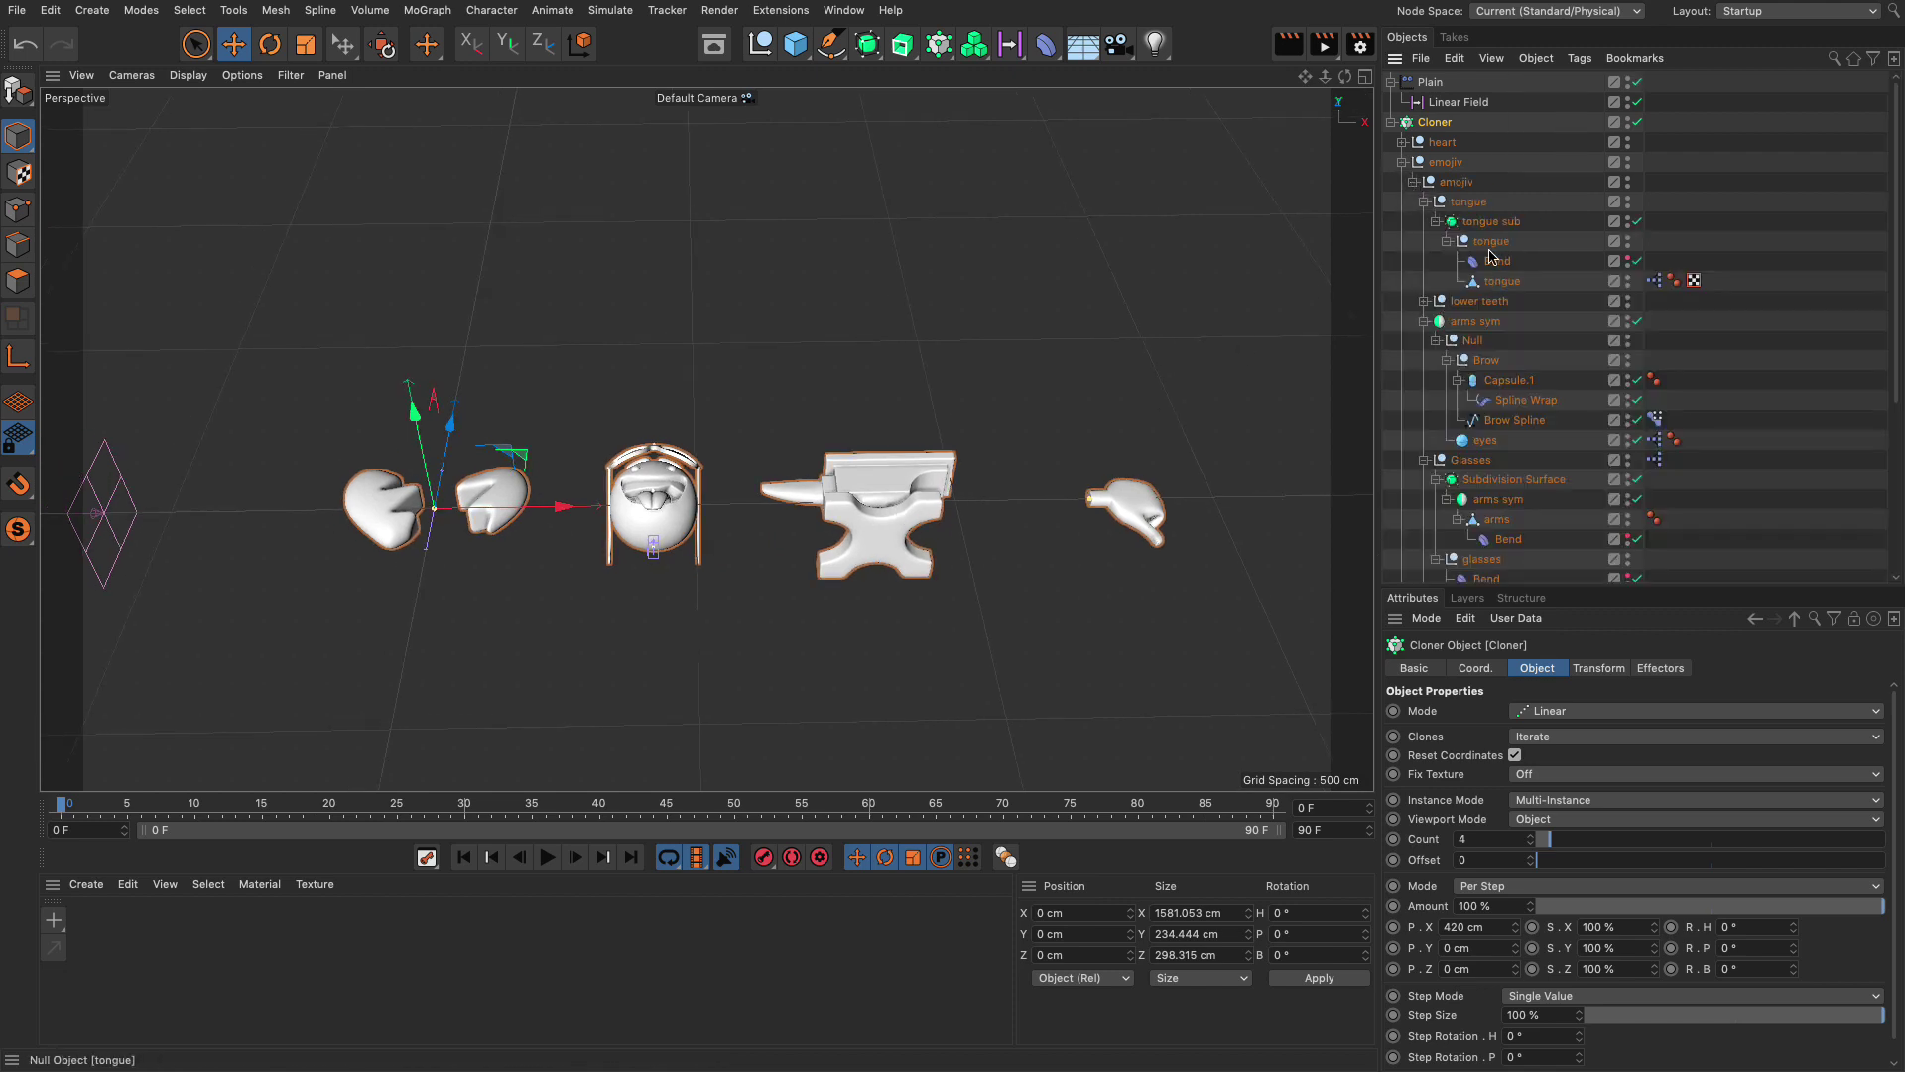
click(1436, 221)
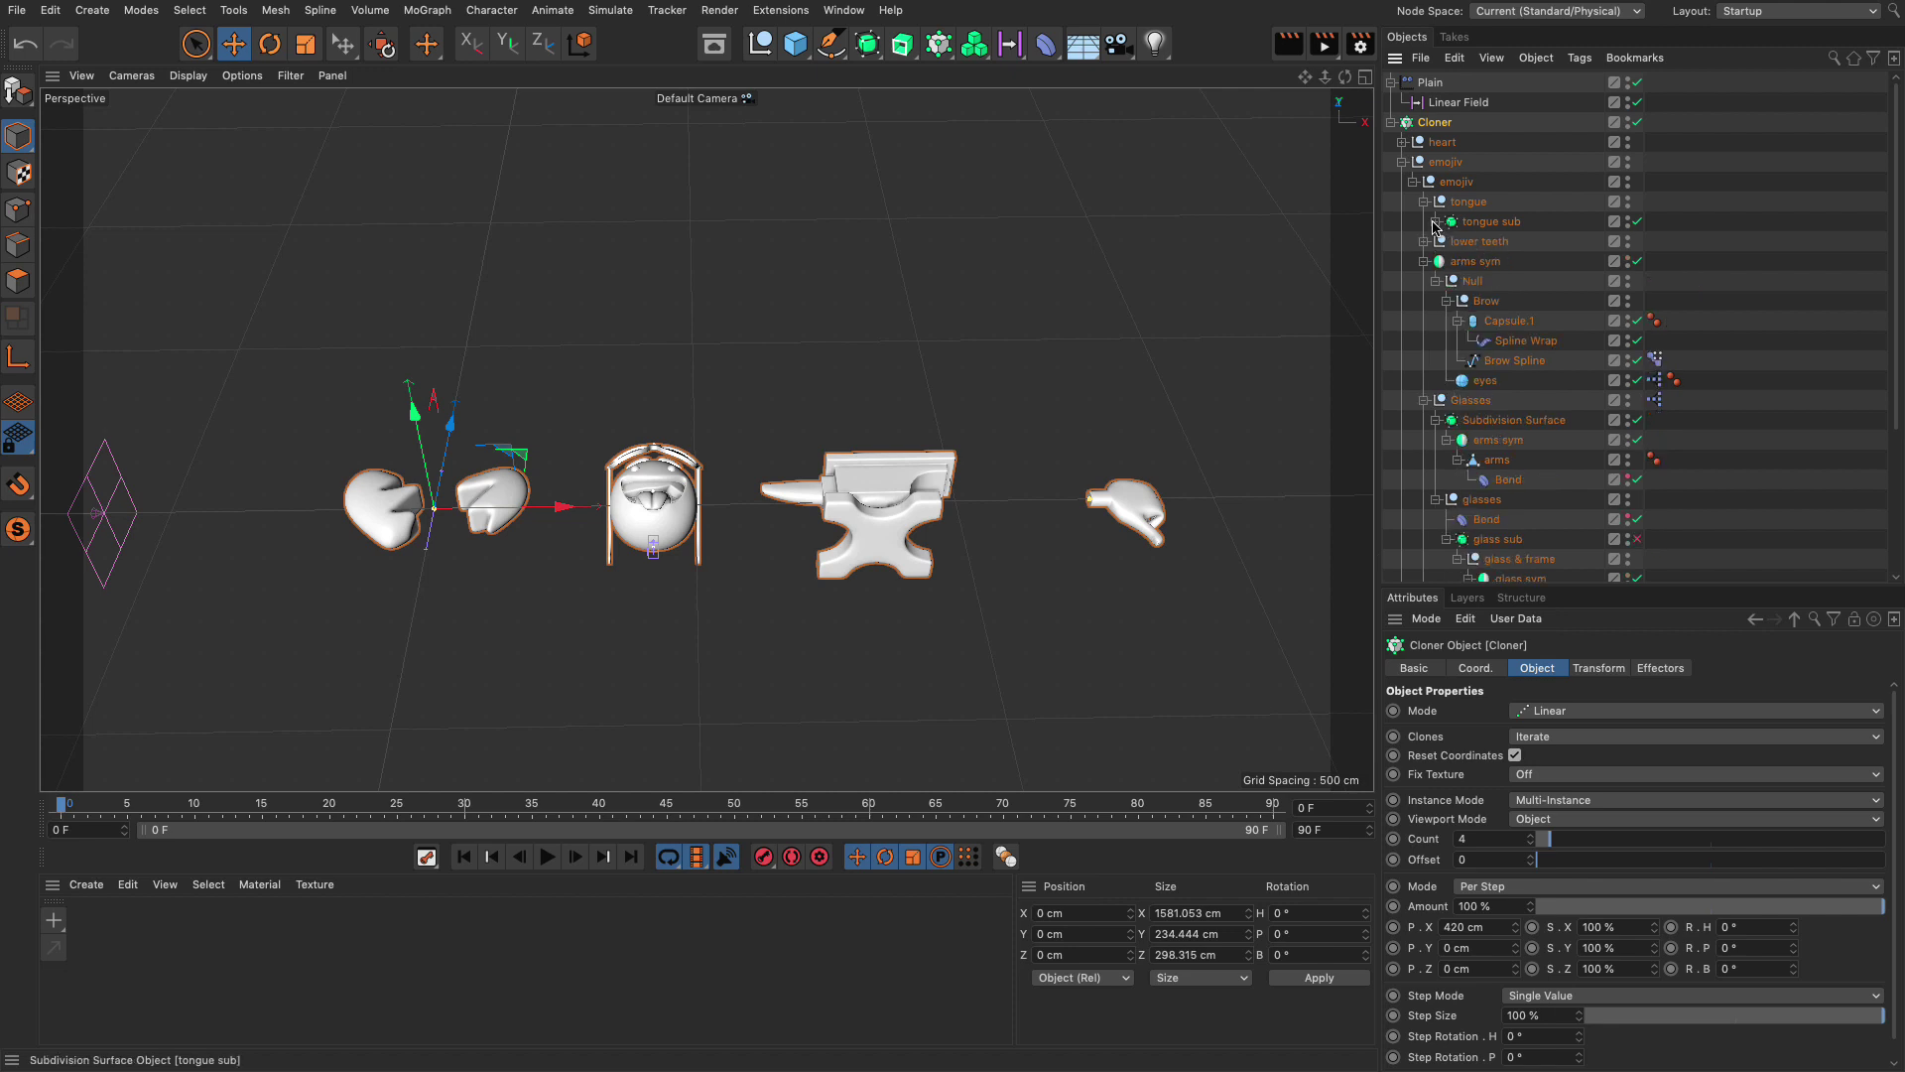
click(1424, 261)
click(1424, 285)
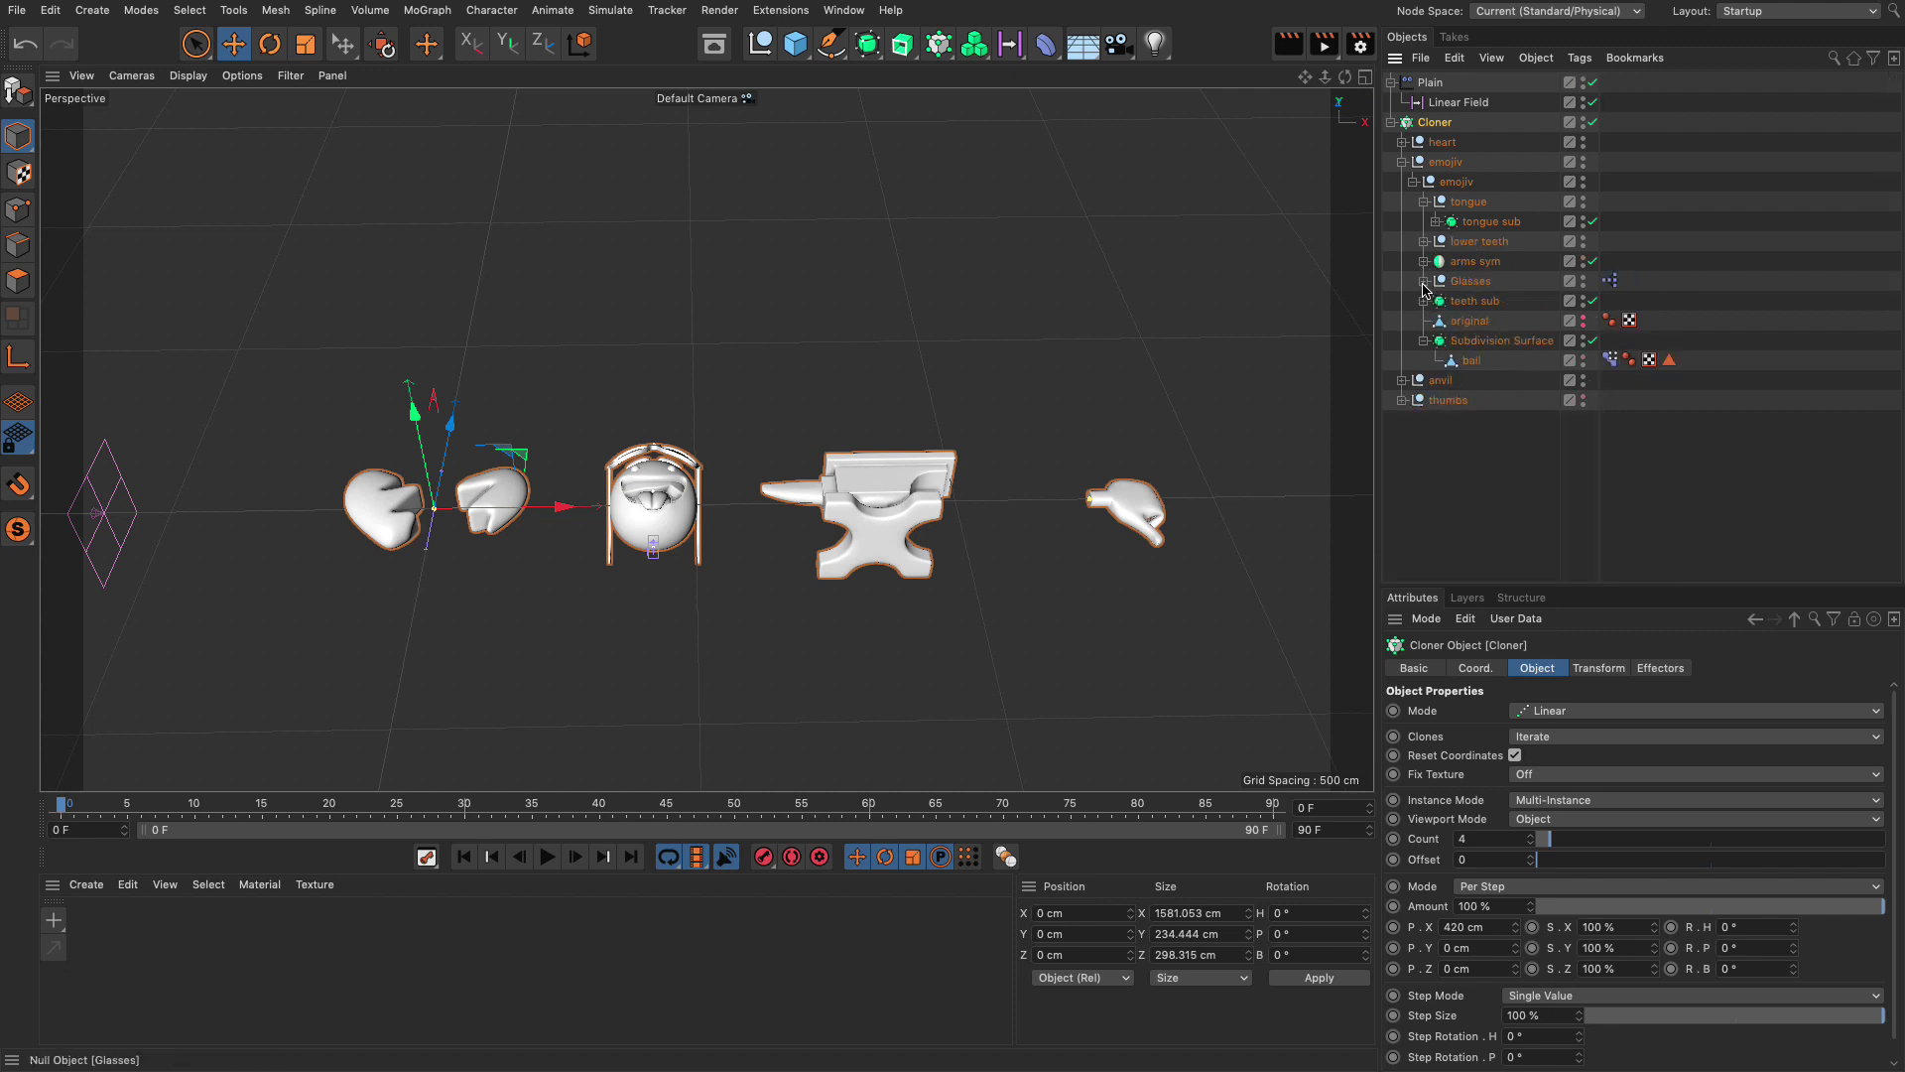
click(1425, 341)
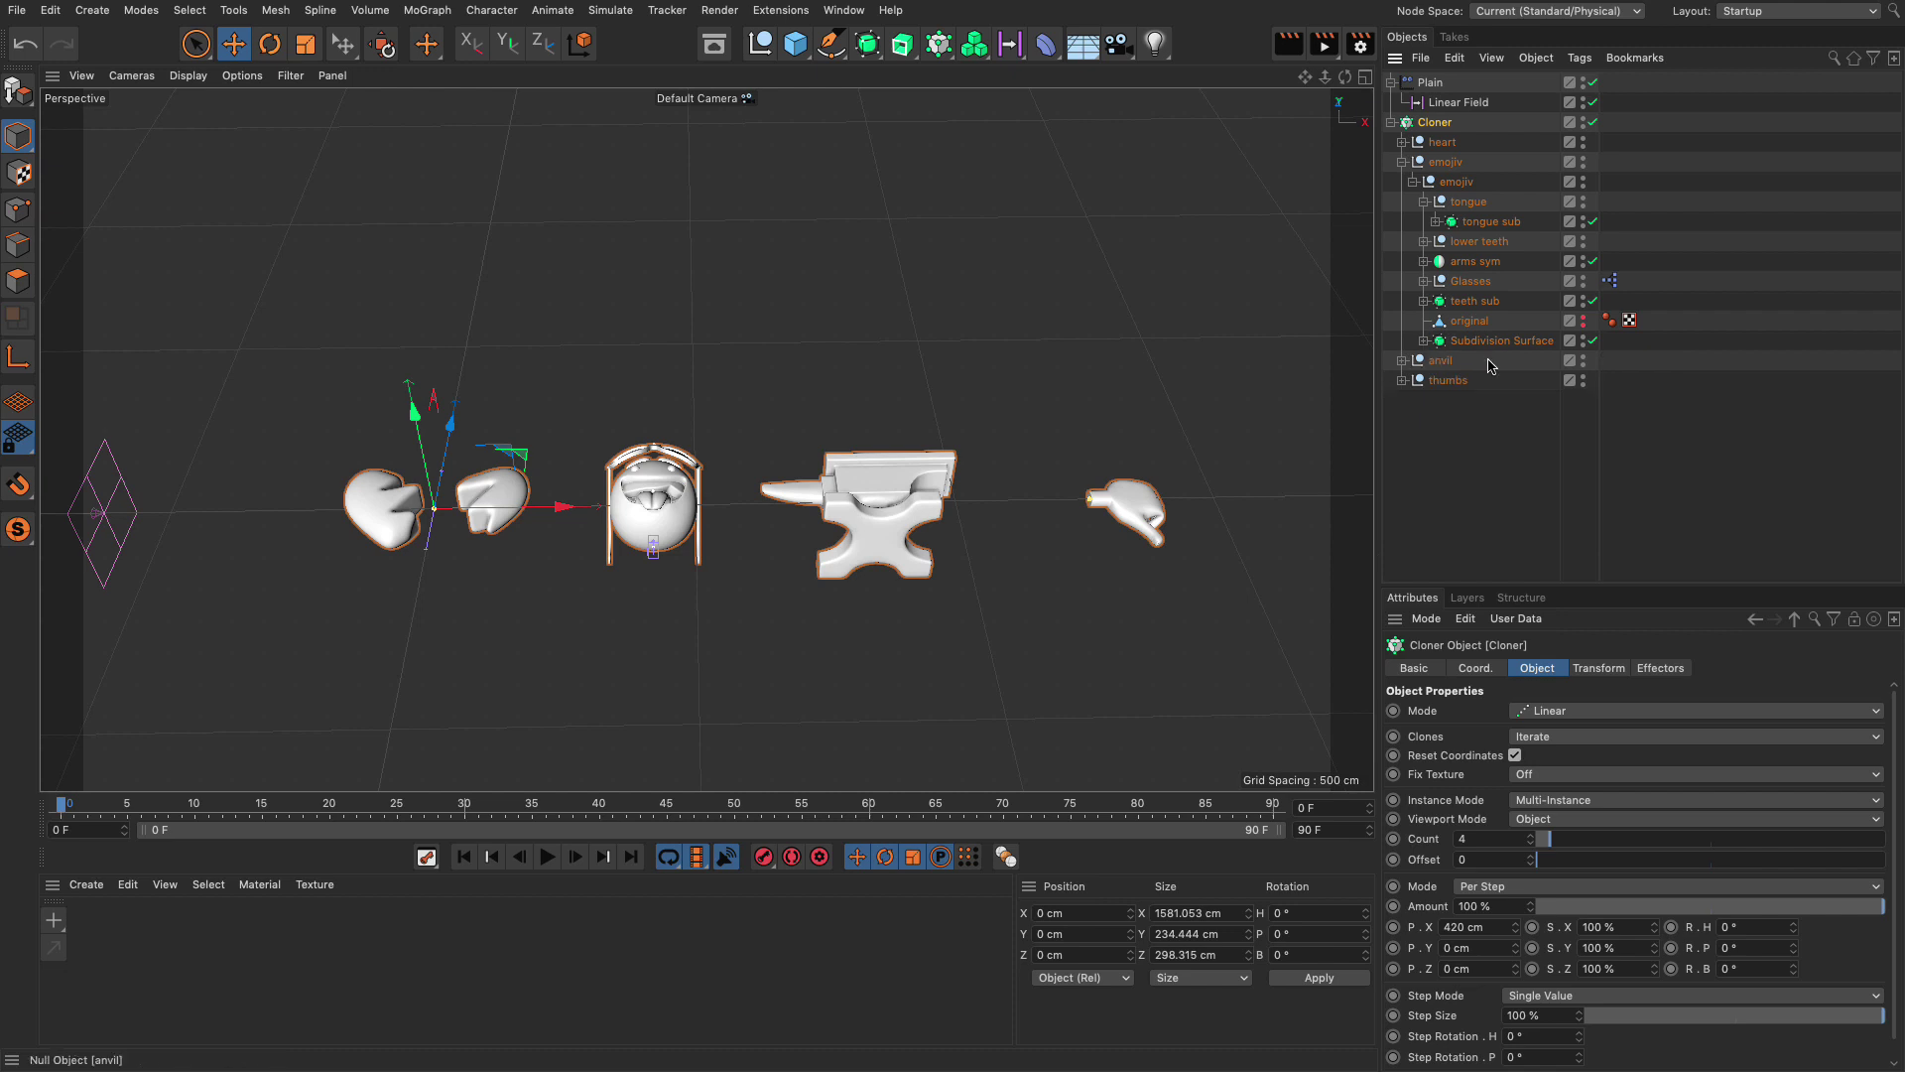
Step: Disable the Cloner, Linear Field and Plain effector, and rename the emoji's Subdivision Surface as Head
click(1472, 342)
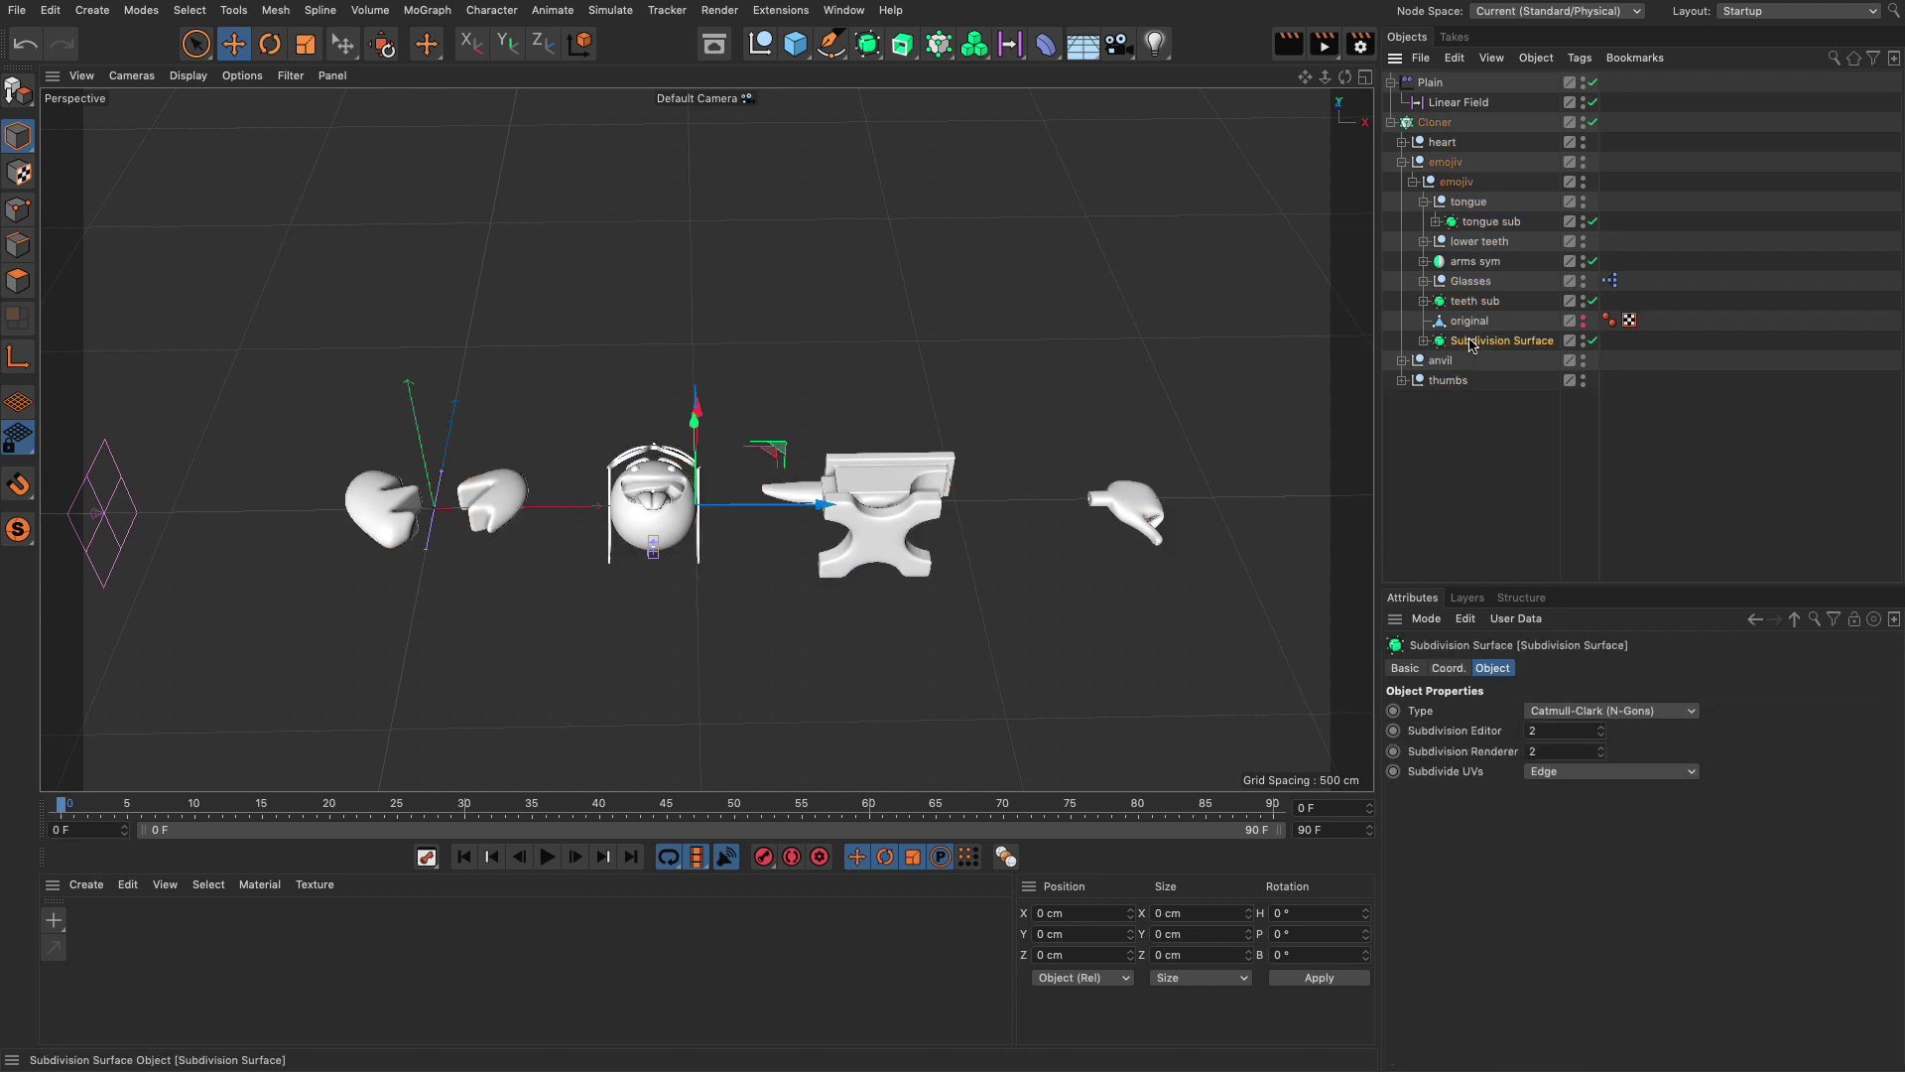
drag(1593, 122, 1593, 83)
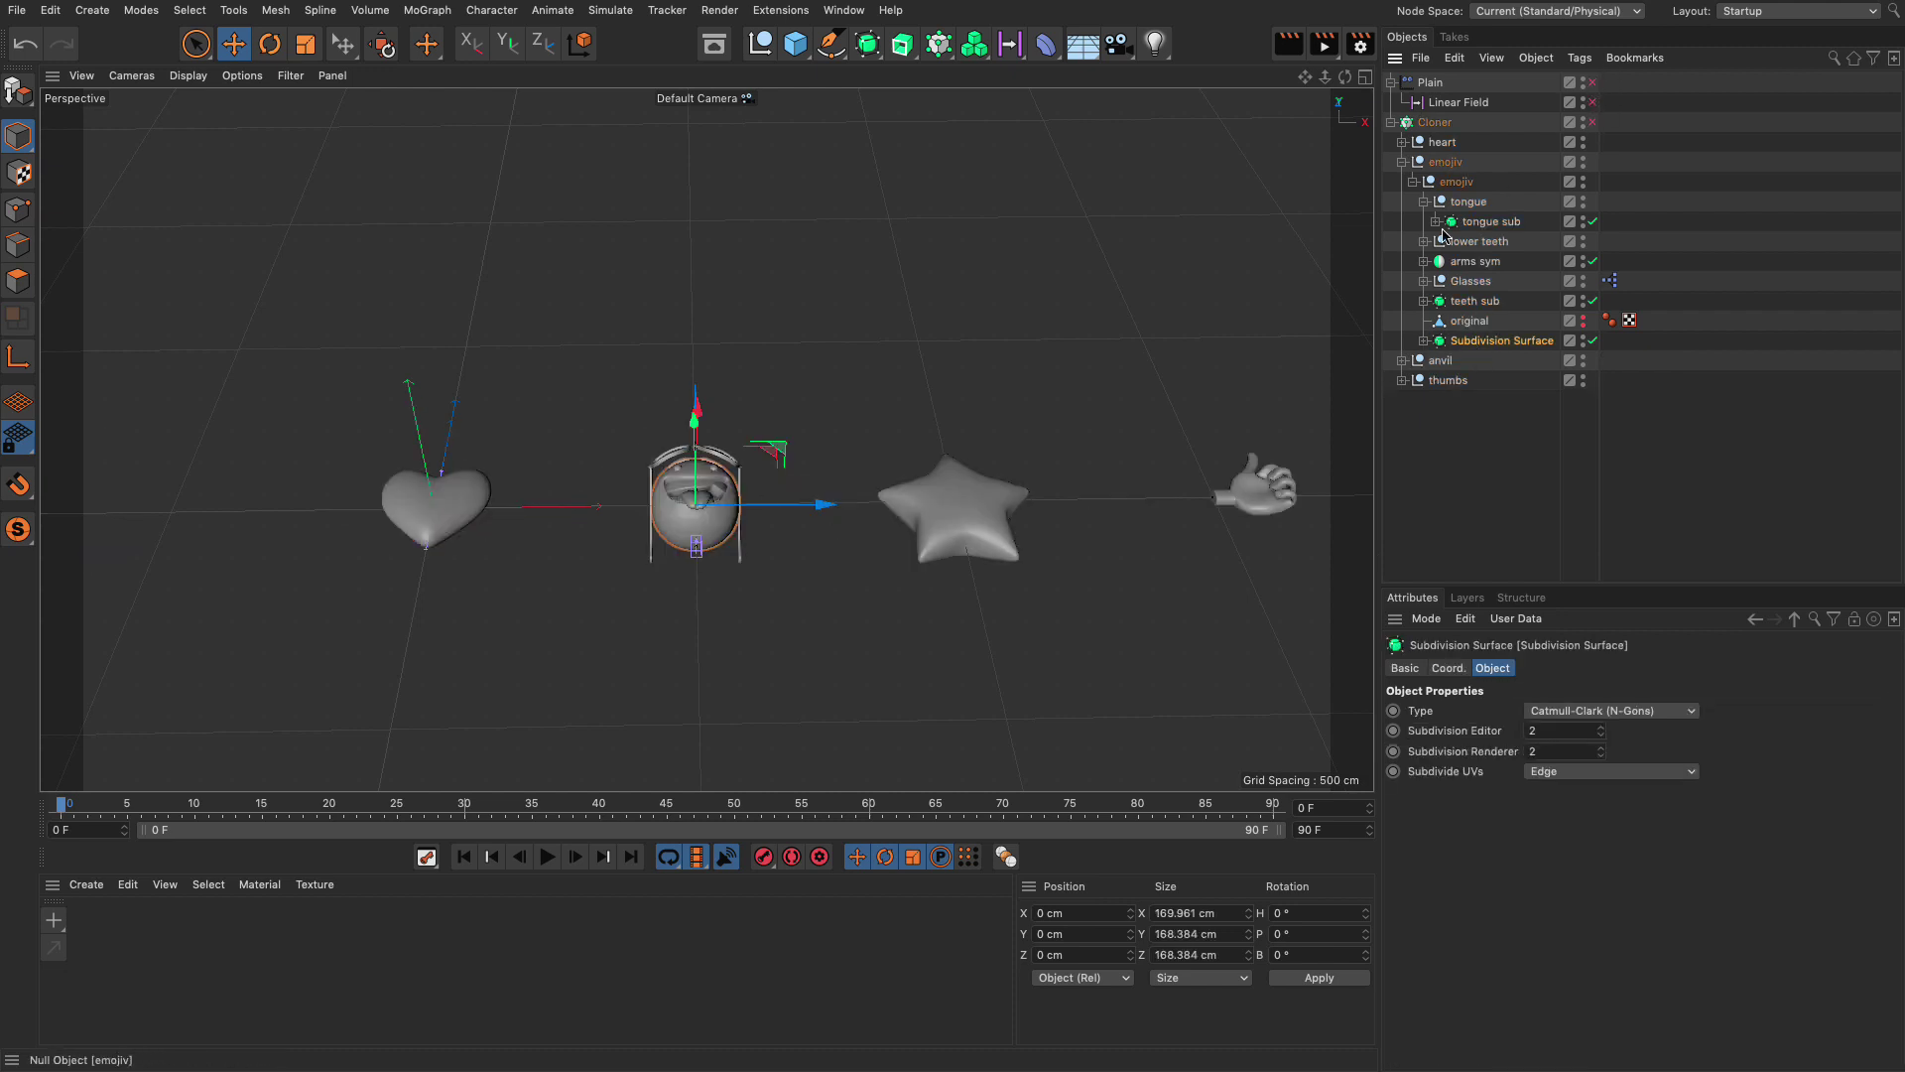
mouse_move(794, 516)
alt+mouse_down()
mouse_move(906, 540)
mouse_move(1217, 477)
mouse_move(814, 530)
alt+mouse_up()
scroll(814, 530, up, 6)
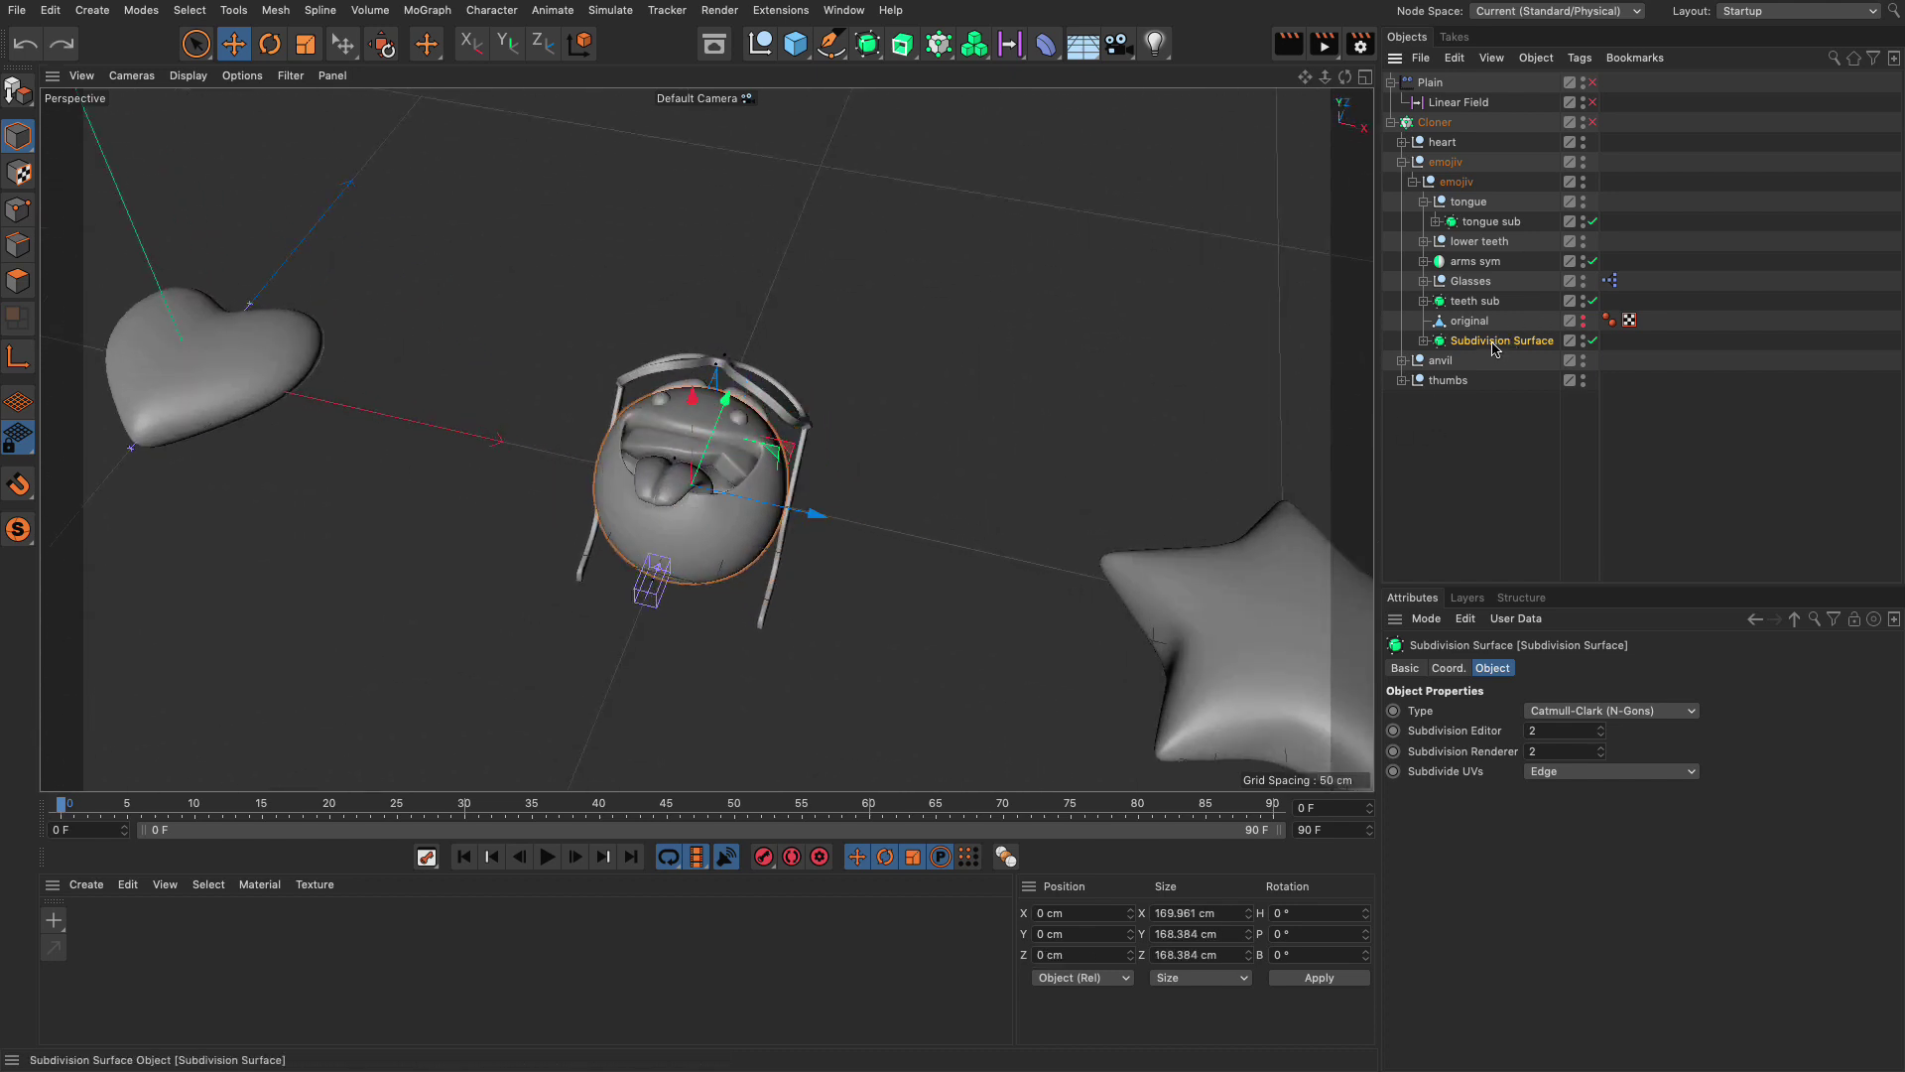
double_click(1494, 342)
text(Head)
key(Return)
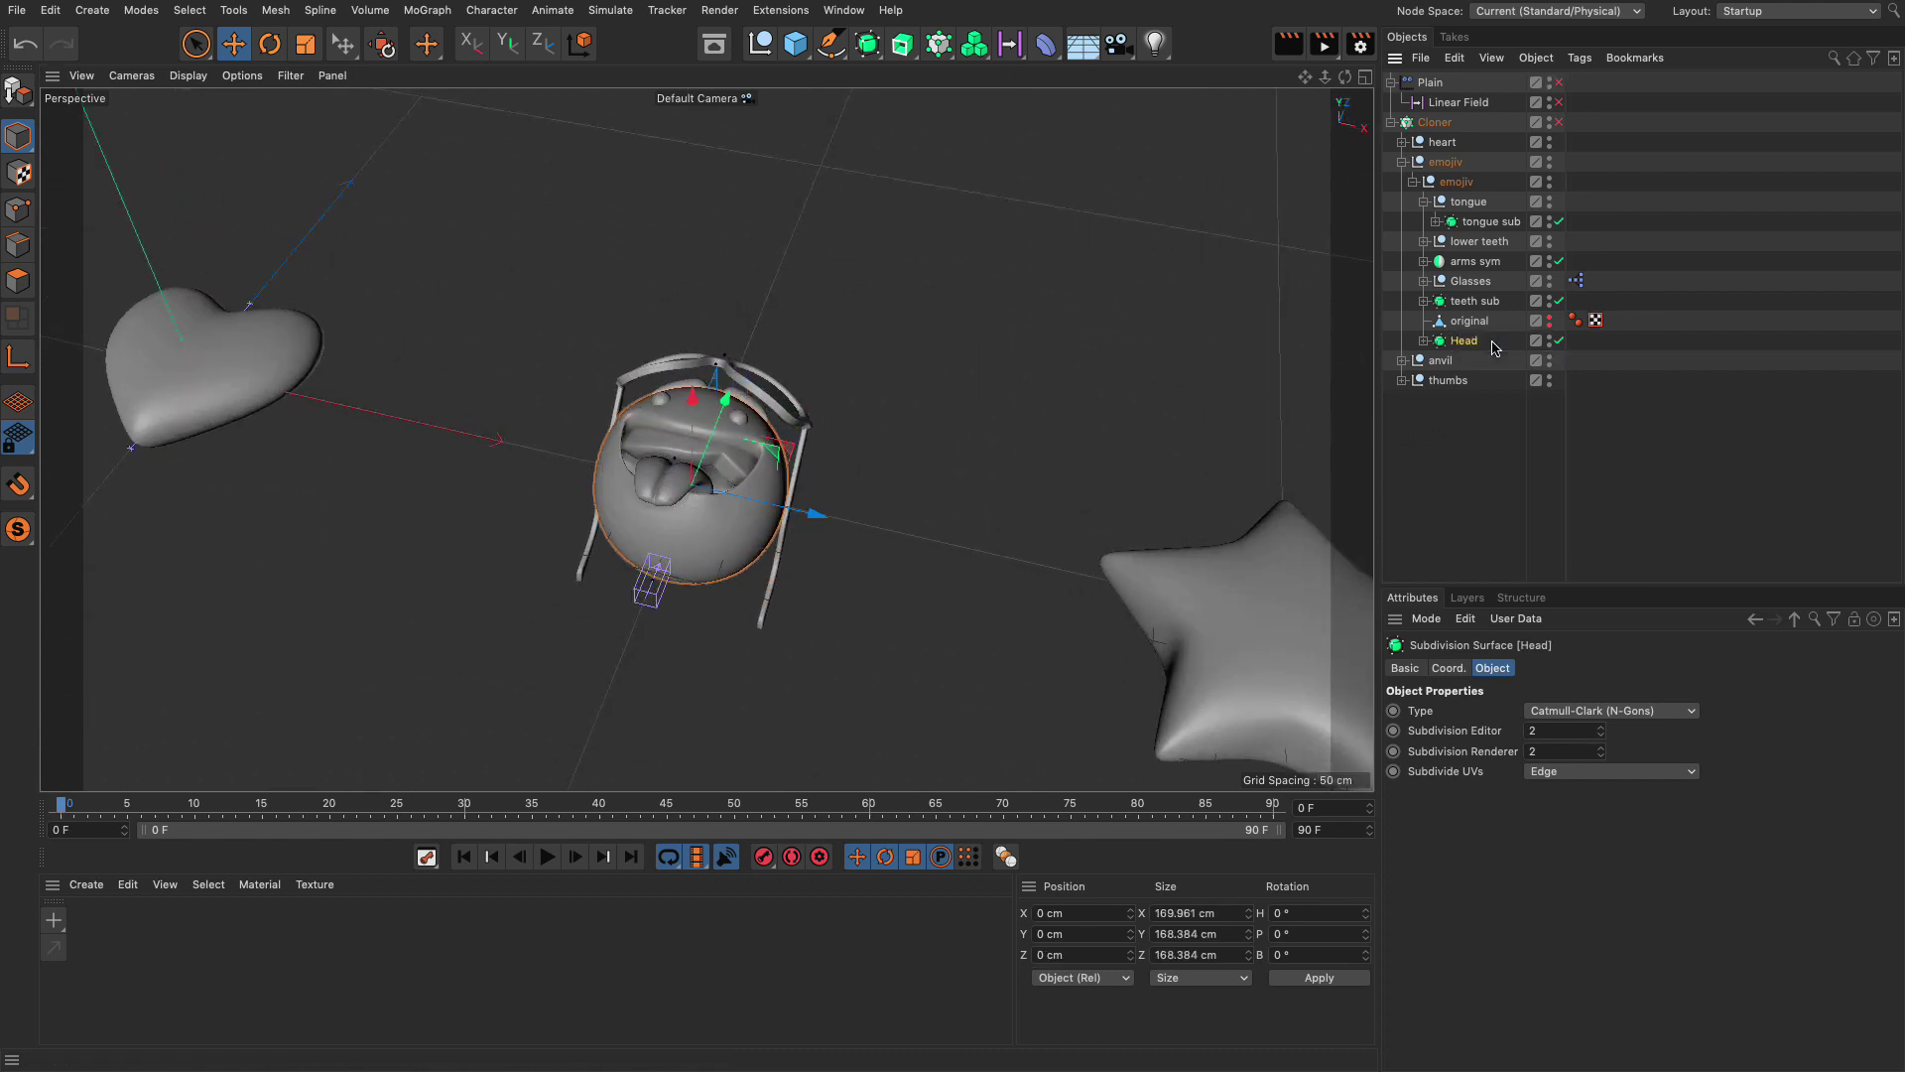
Step: Examine the emoji's Glasses, arms sym, lower teeth and tongue parts one by one, and collapse the tongue null
click(1471, 282)
click(1472, 262)
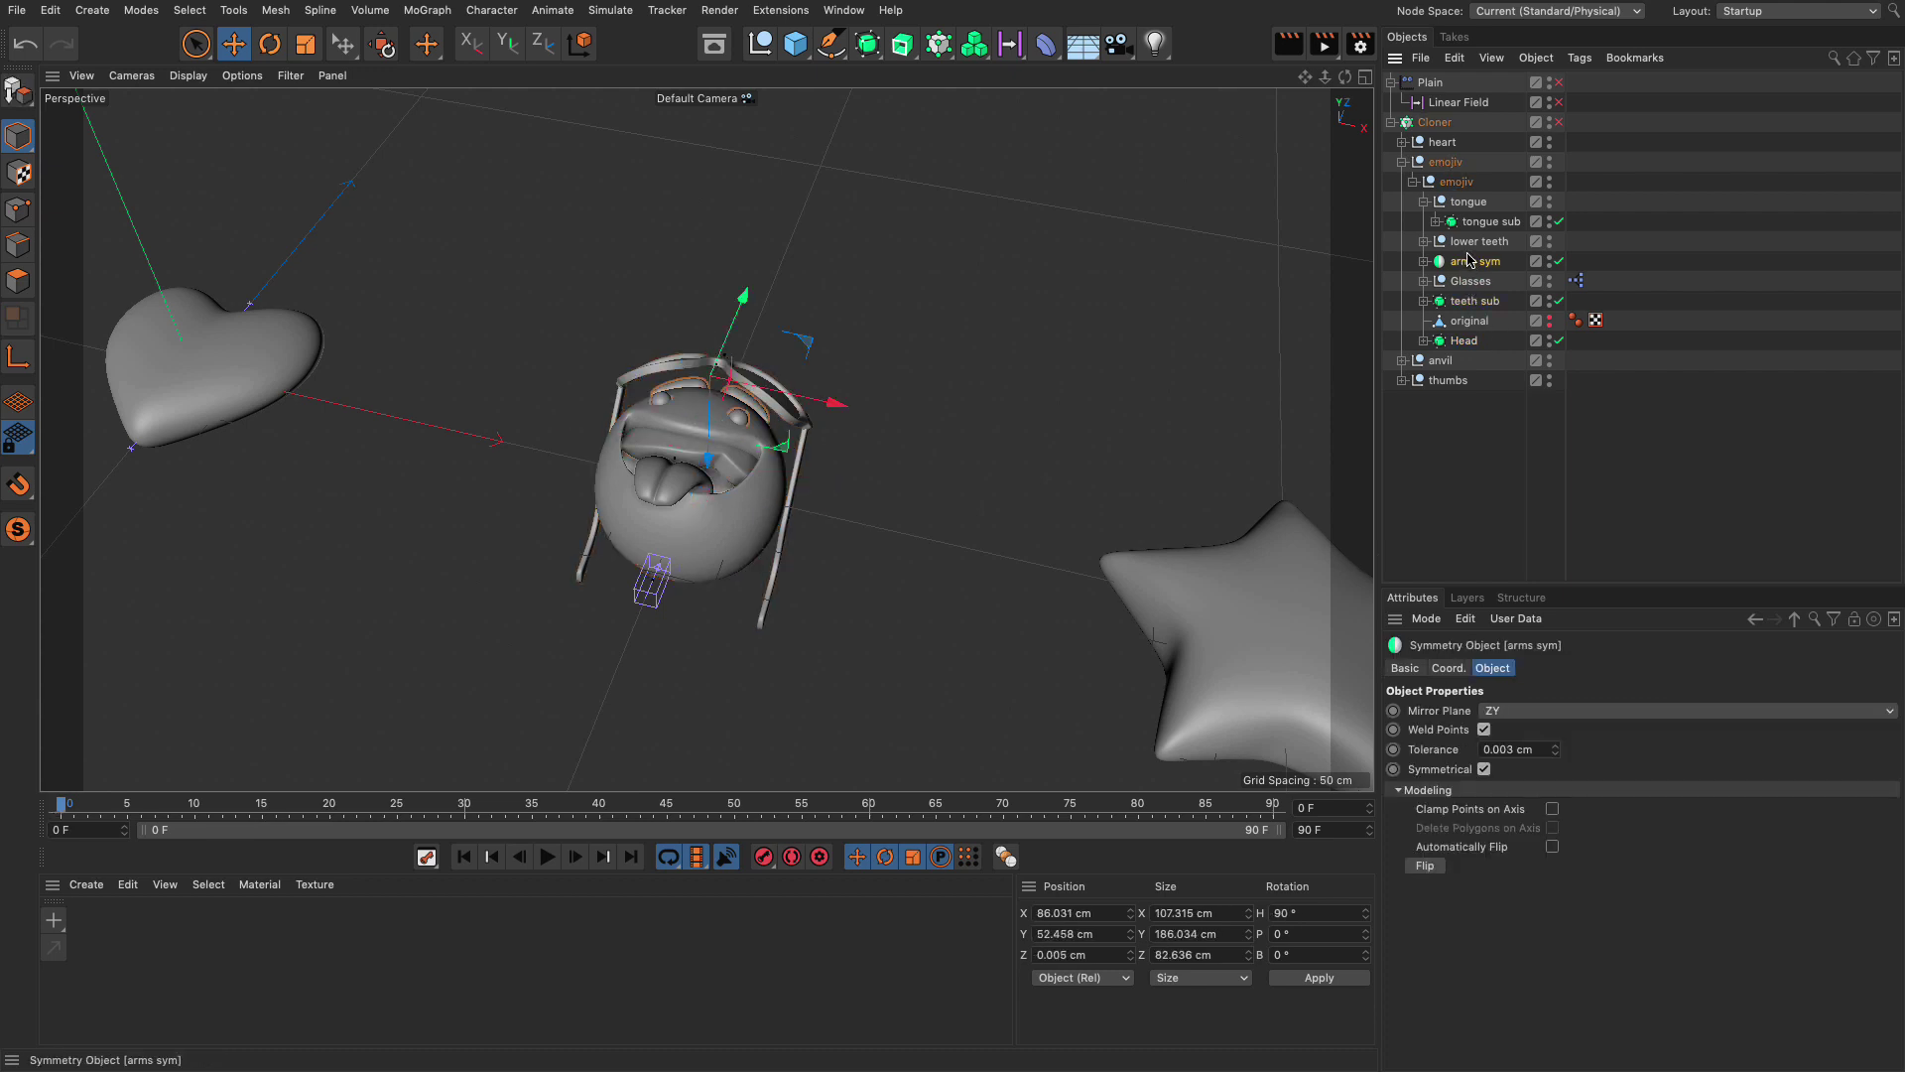
click(1471, 243)
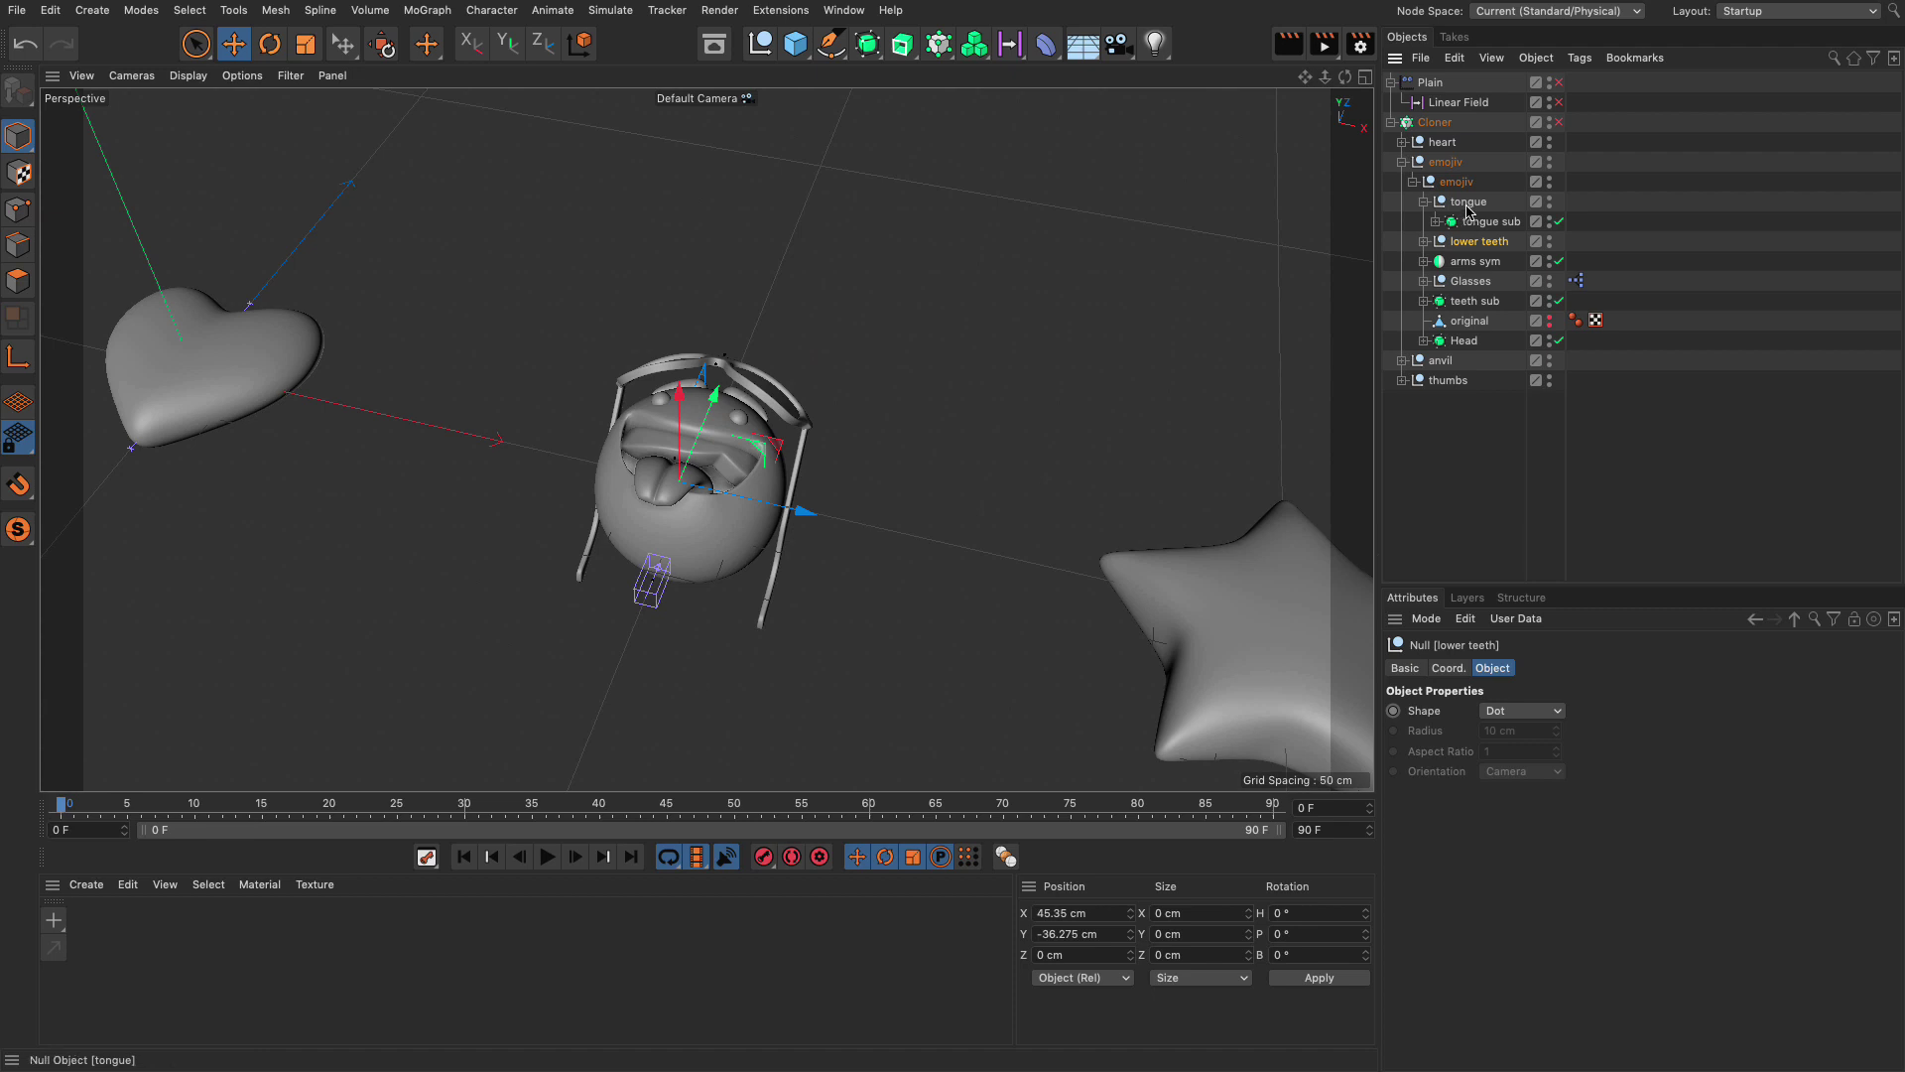
click(1467, 202)
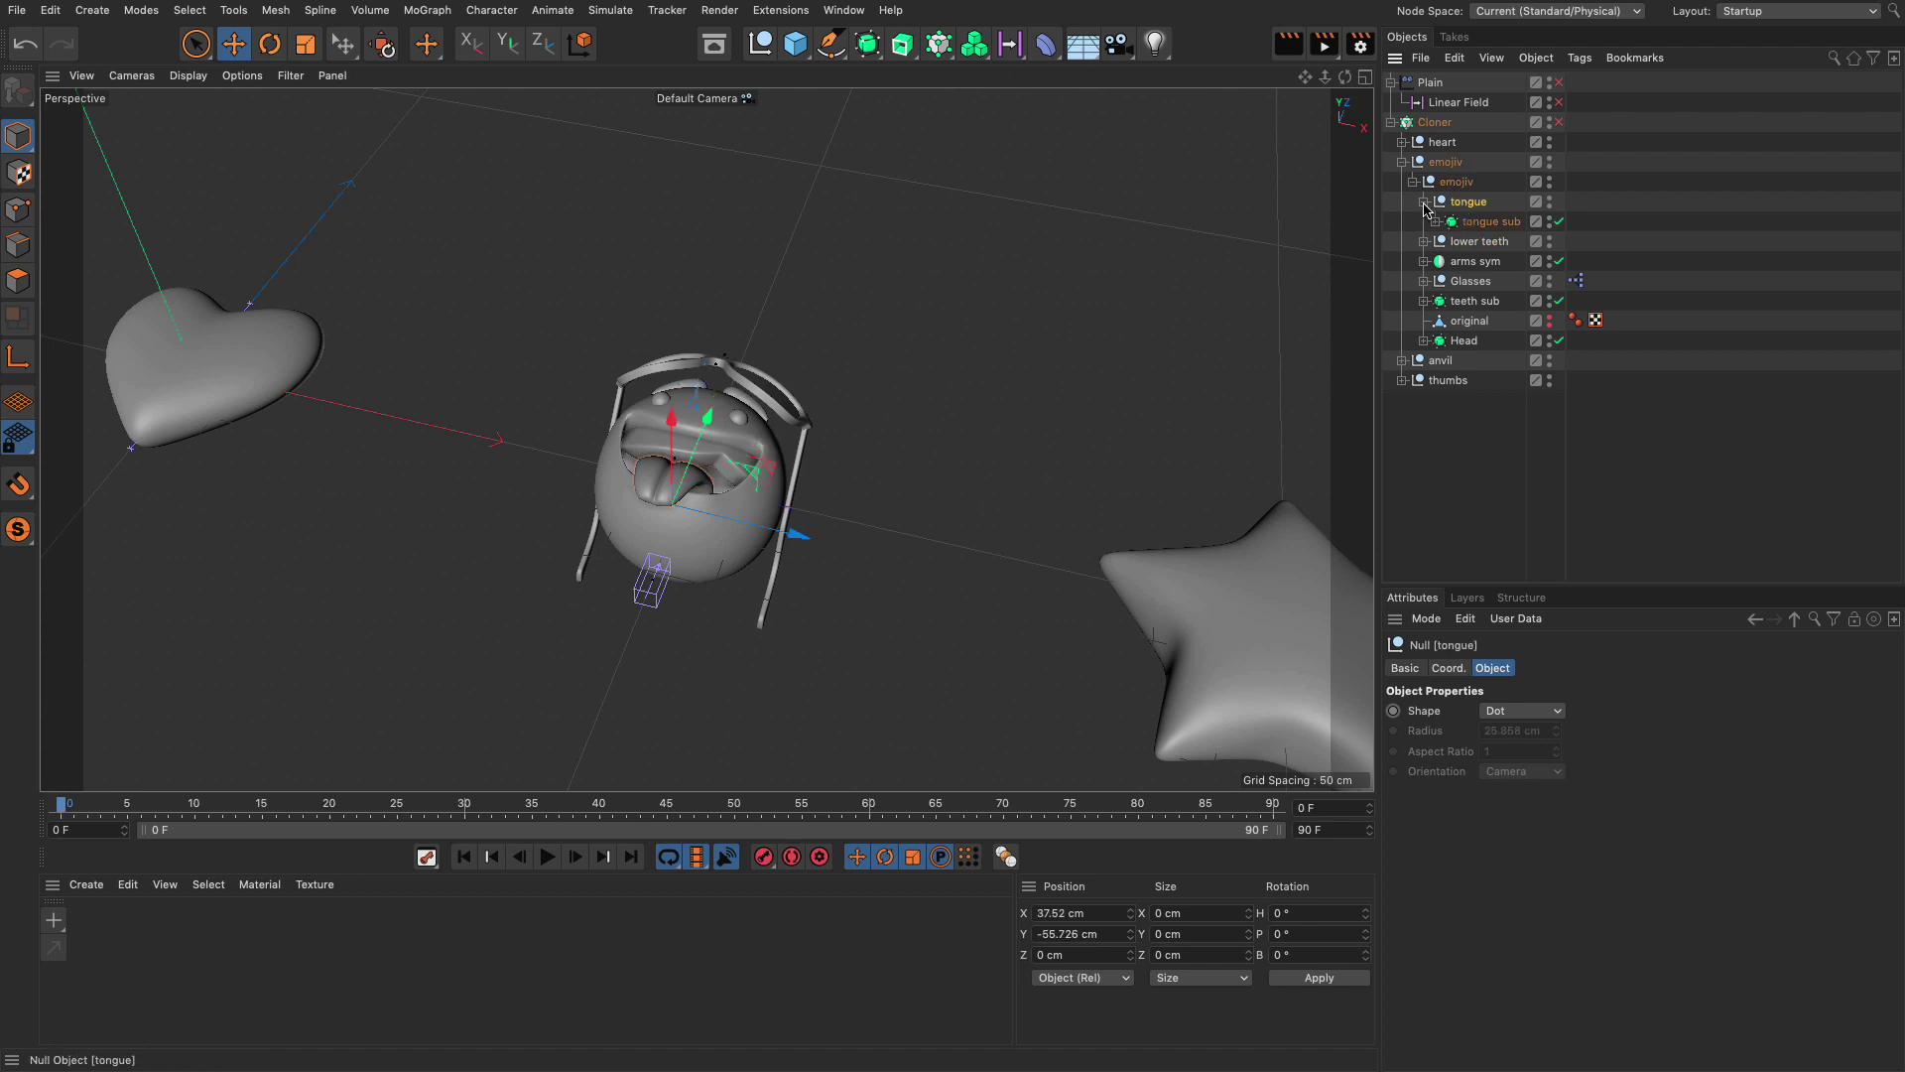
click(1424, 202)
click(1424, 202)
click(1424, 202)
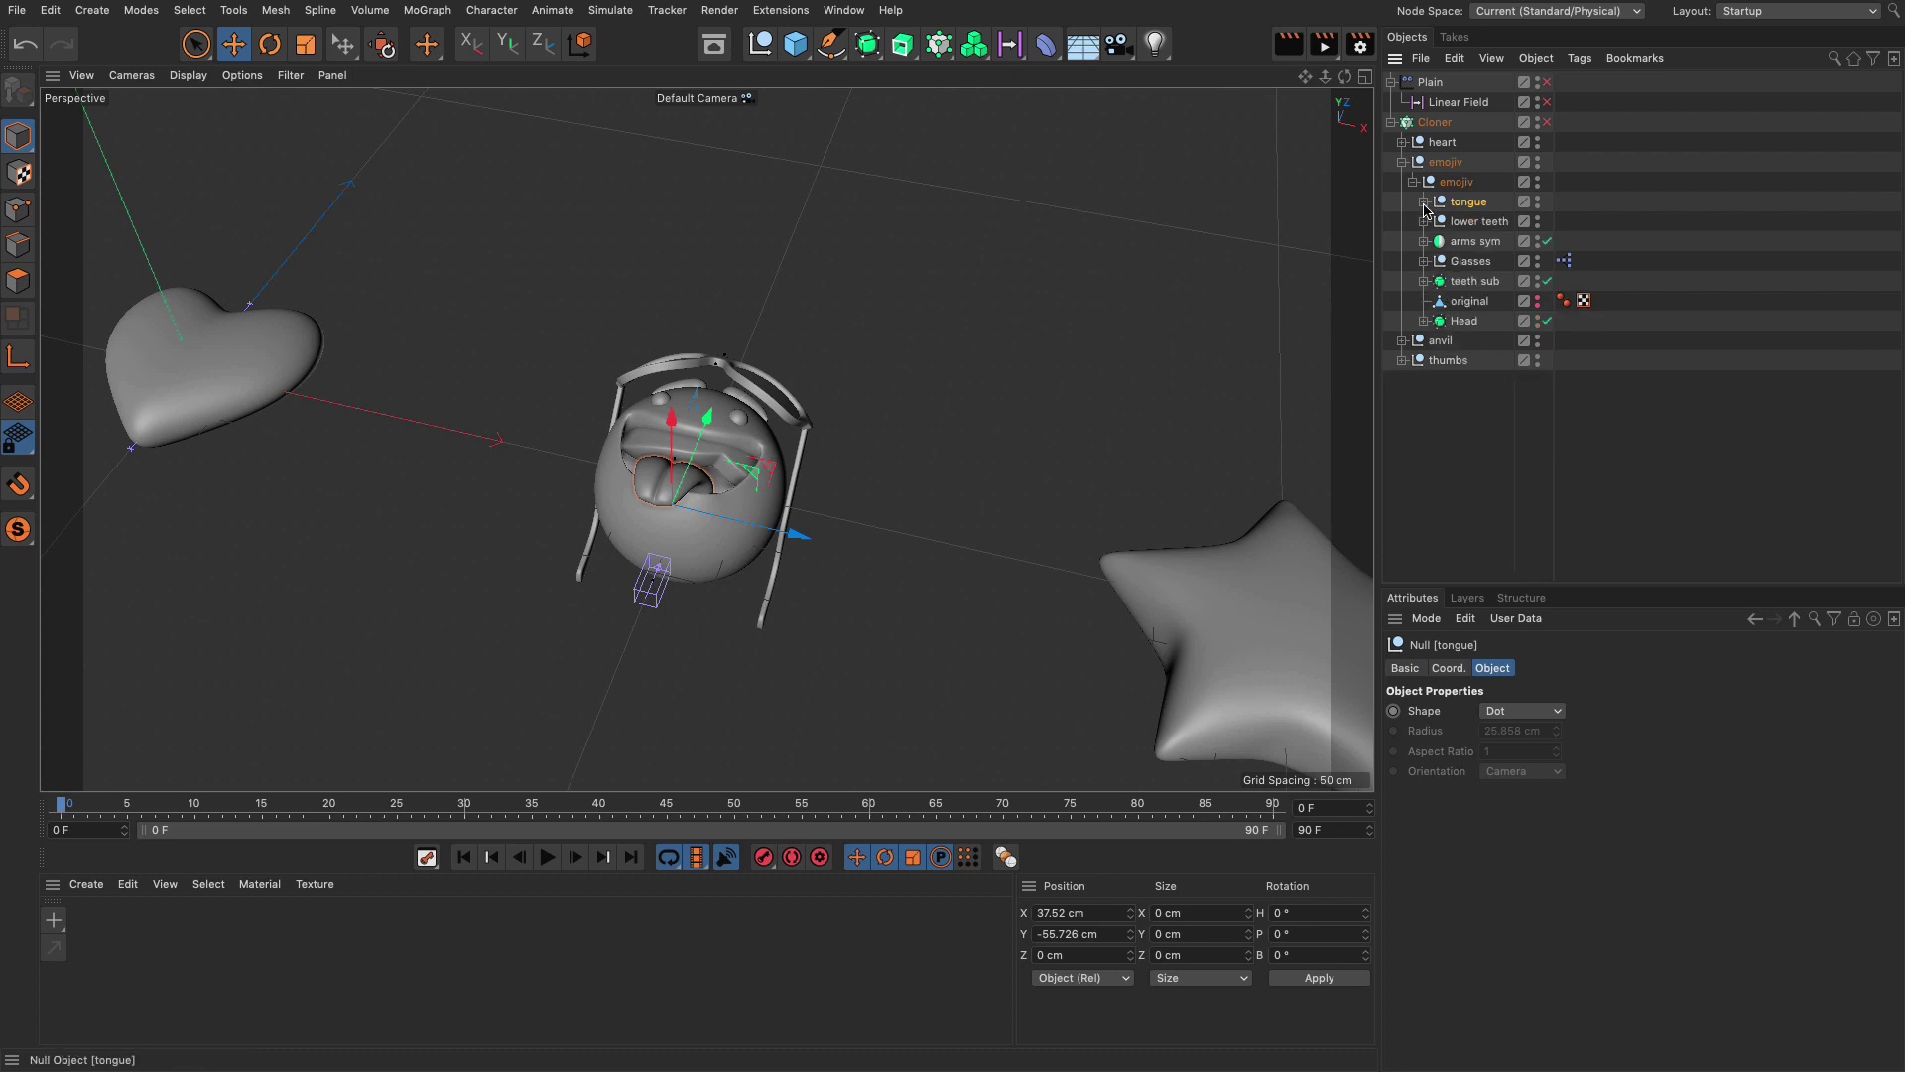
Step: Place separate Connect objects over Head, teeth sub, Glasses, arms sym, lower teeth and tongue, and turn off Weld for all six
click(1467, 324)
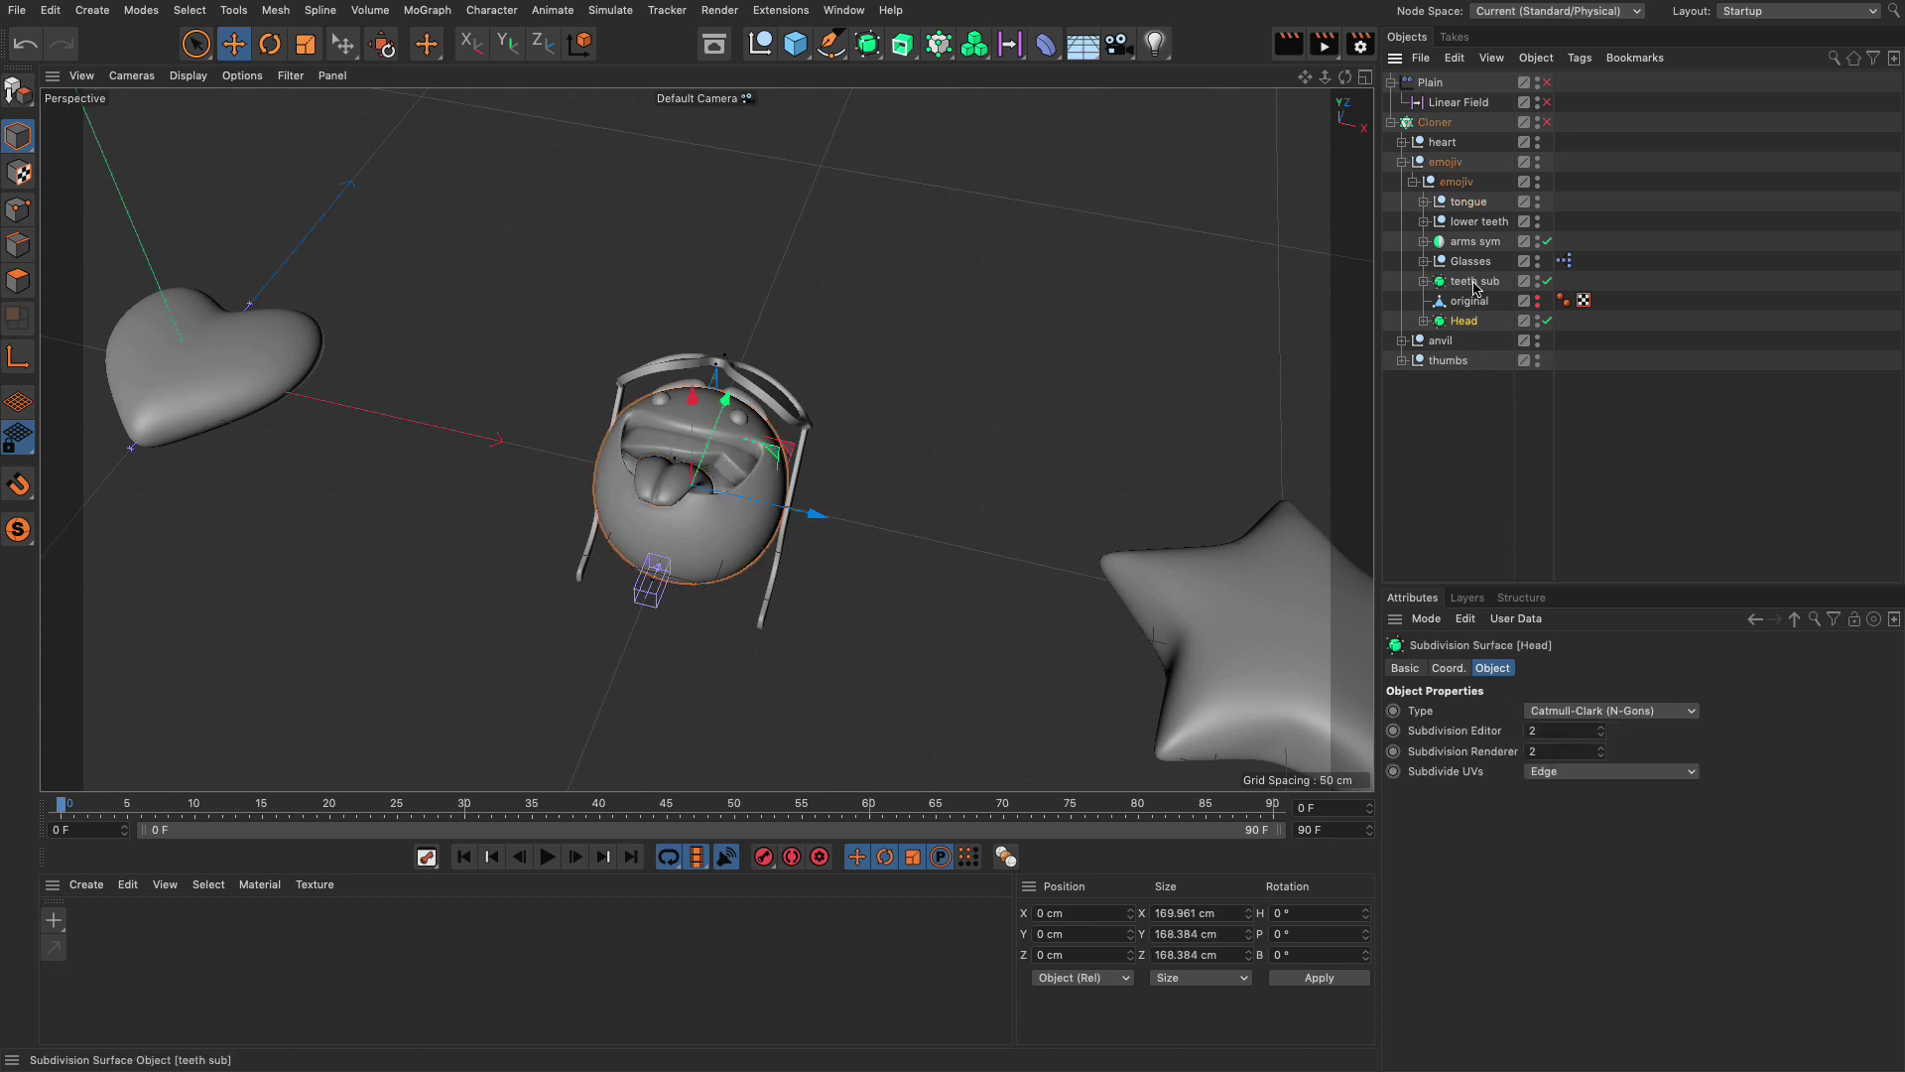
ctrl+click(1474, 284)
ctrl+click(1471, 262)
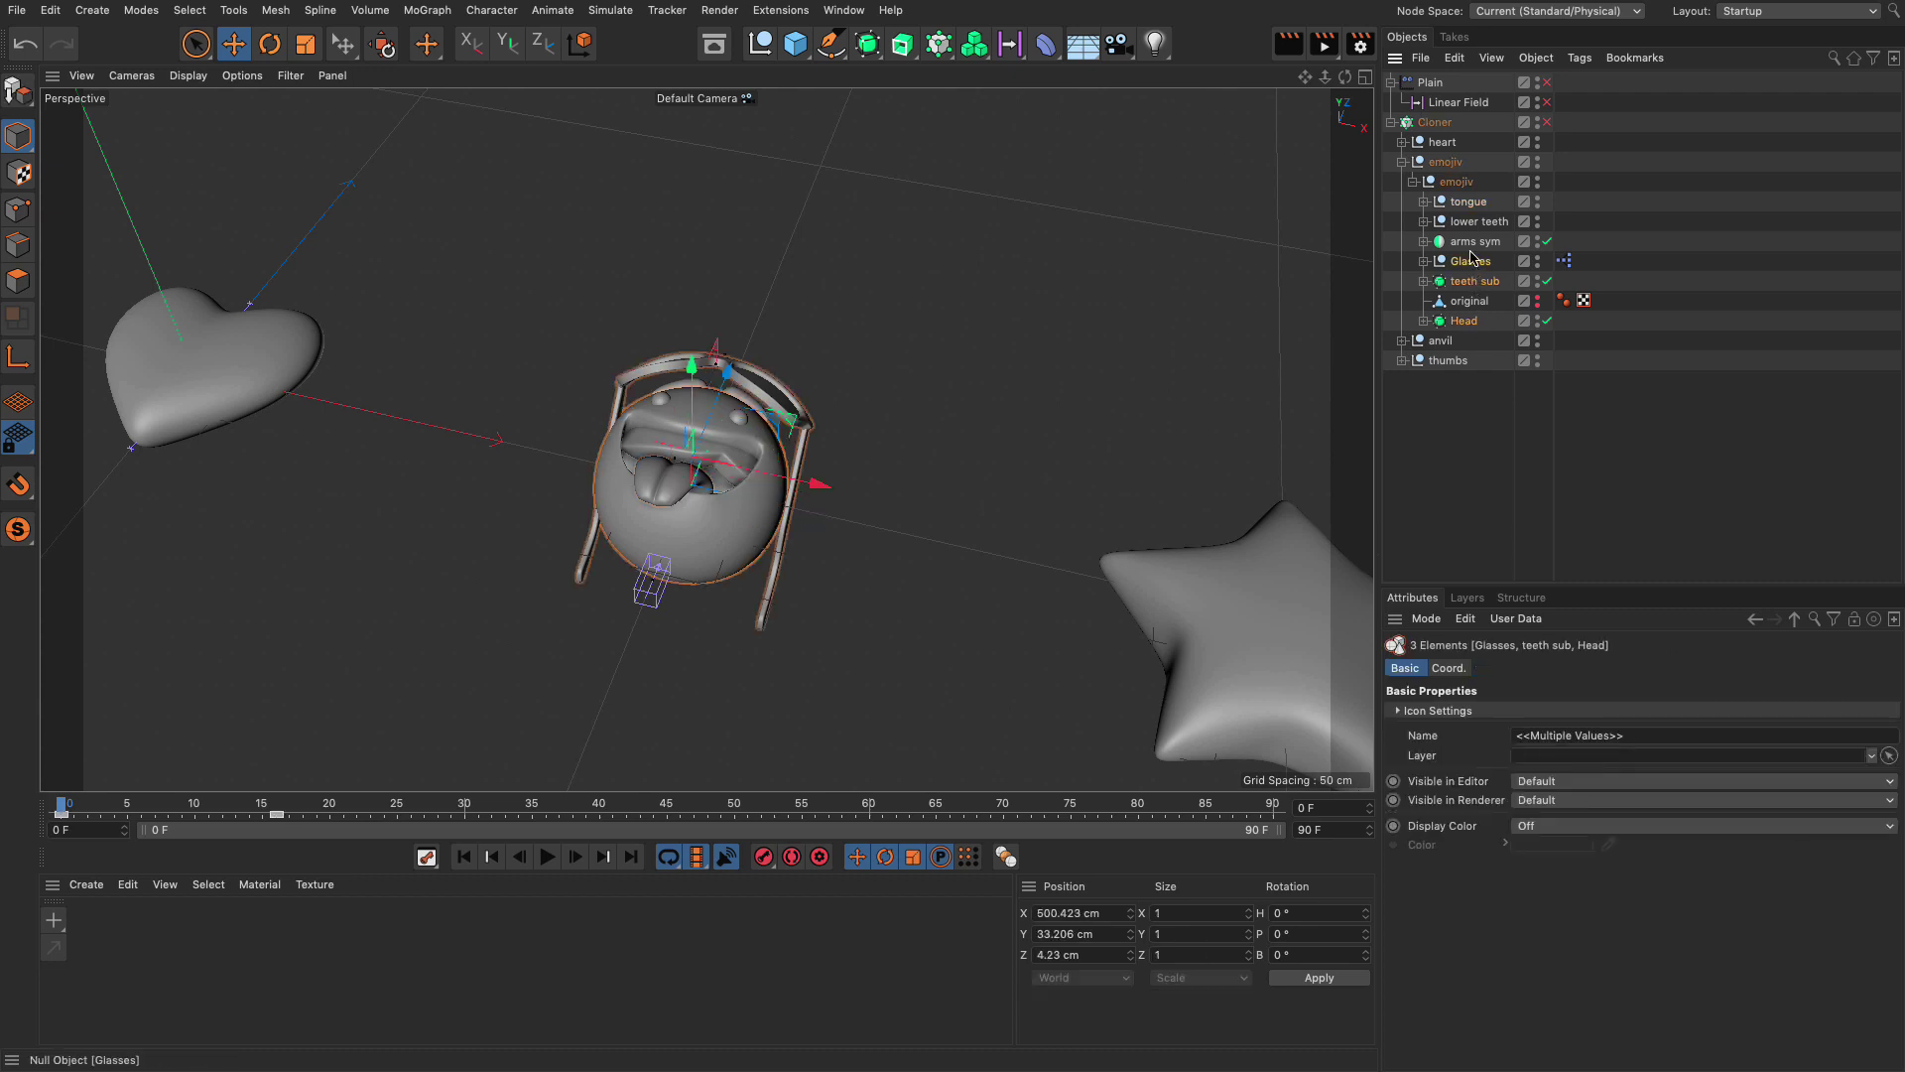
ctrl+click(1474, 244)
ctrl+click(1470, 222)
ctrl+click(1466, 203)
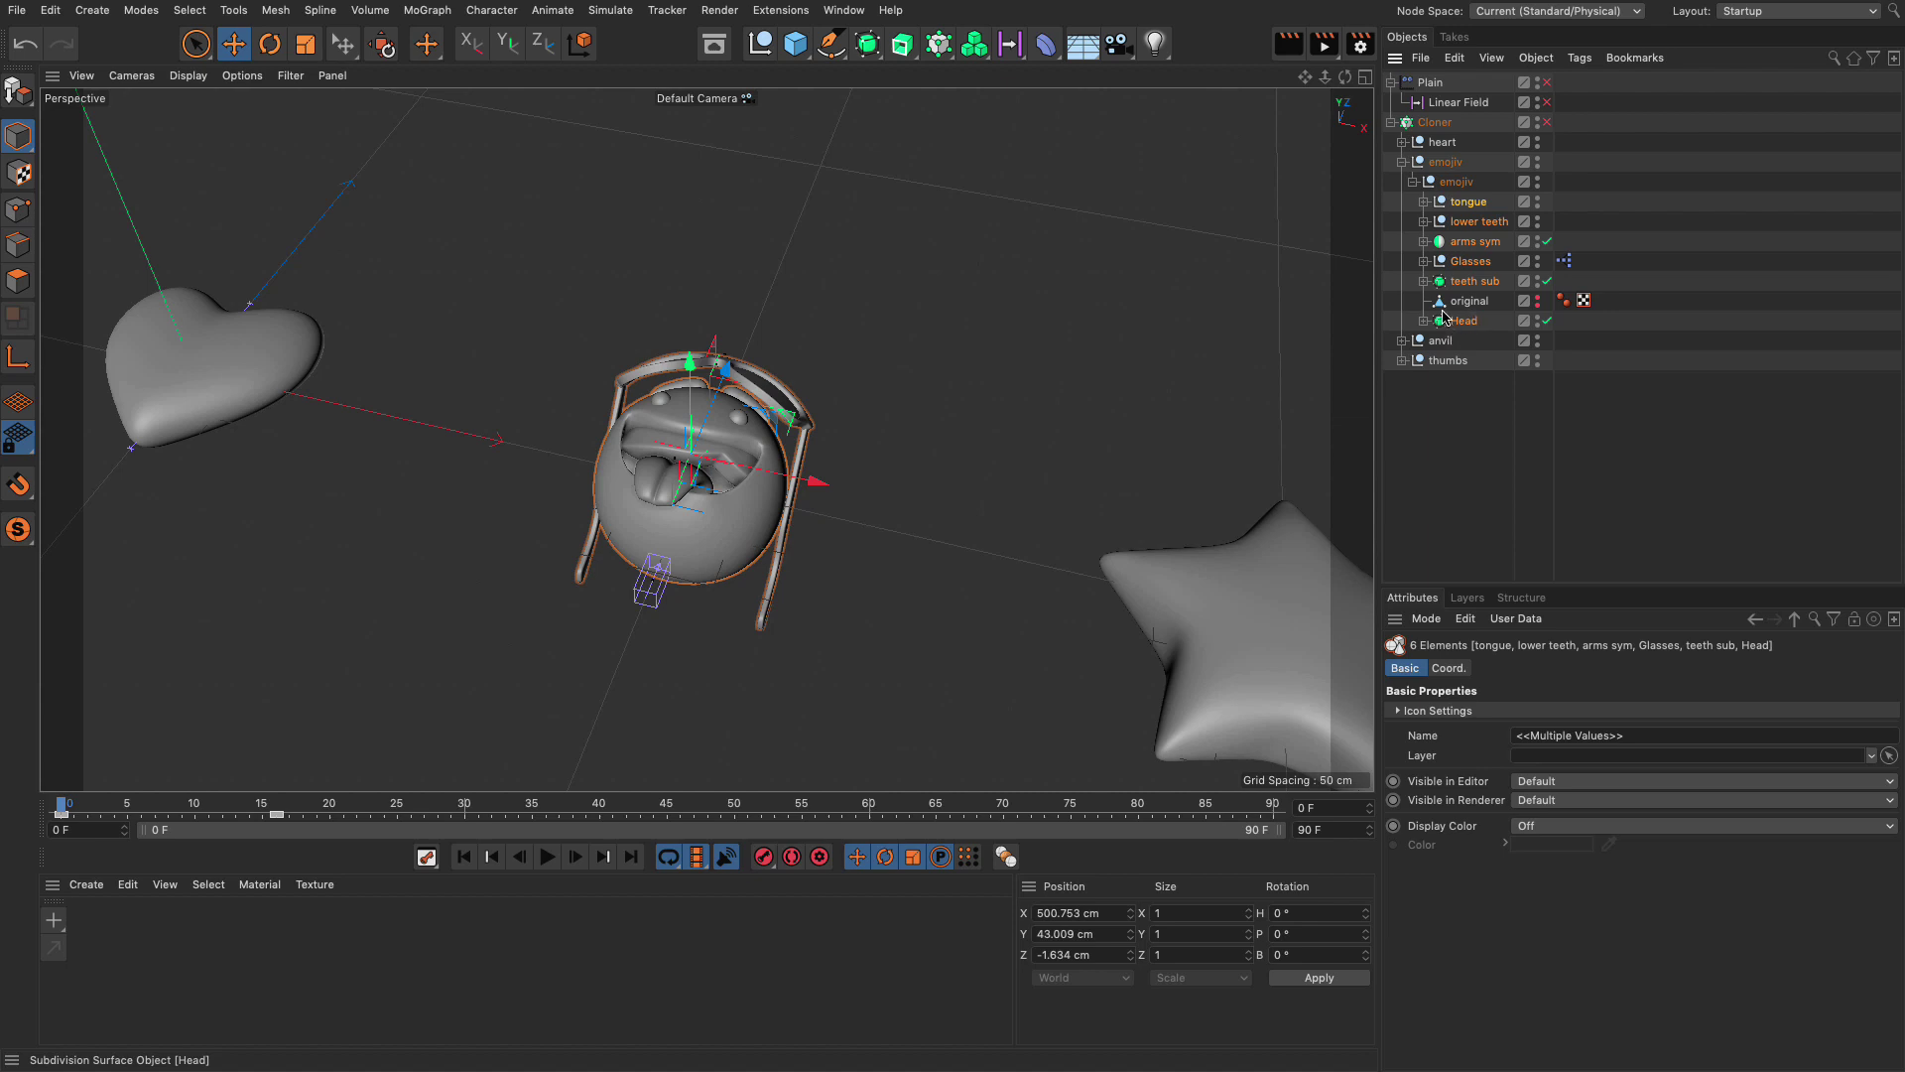
click(871, 53)
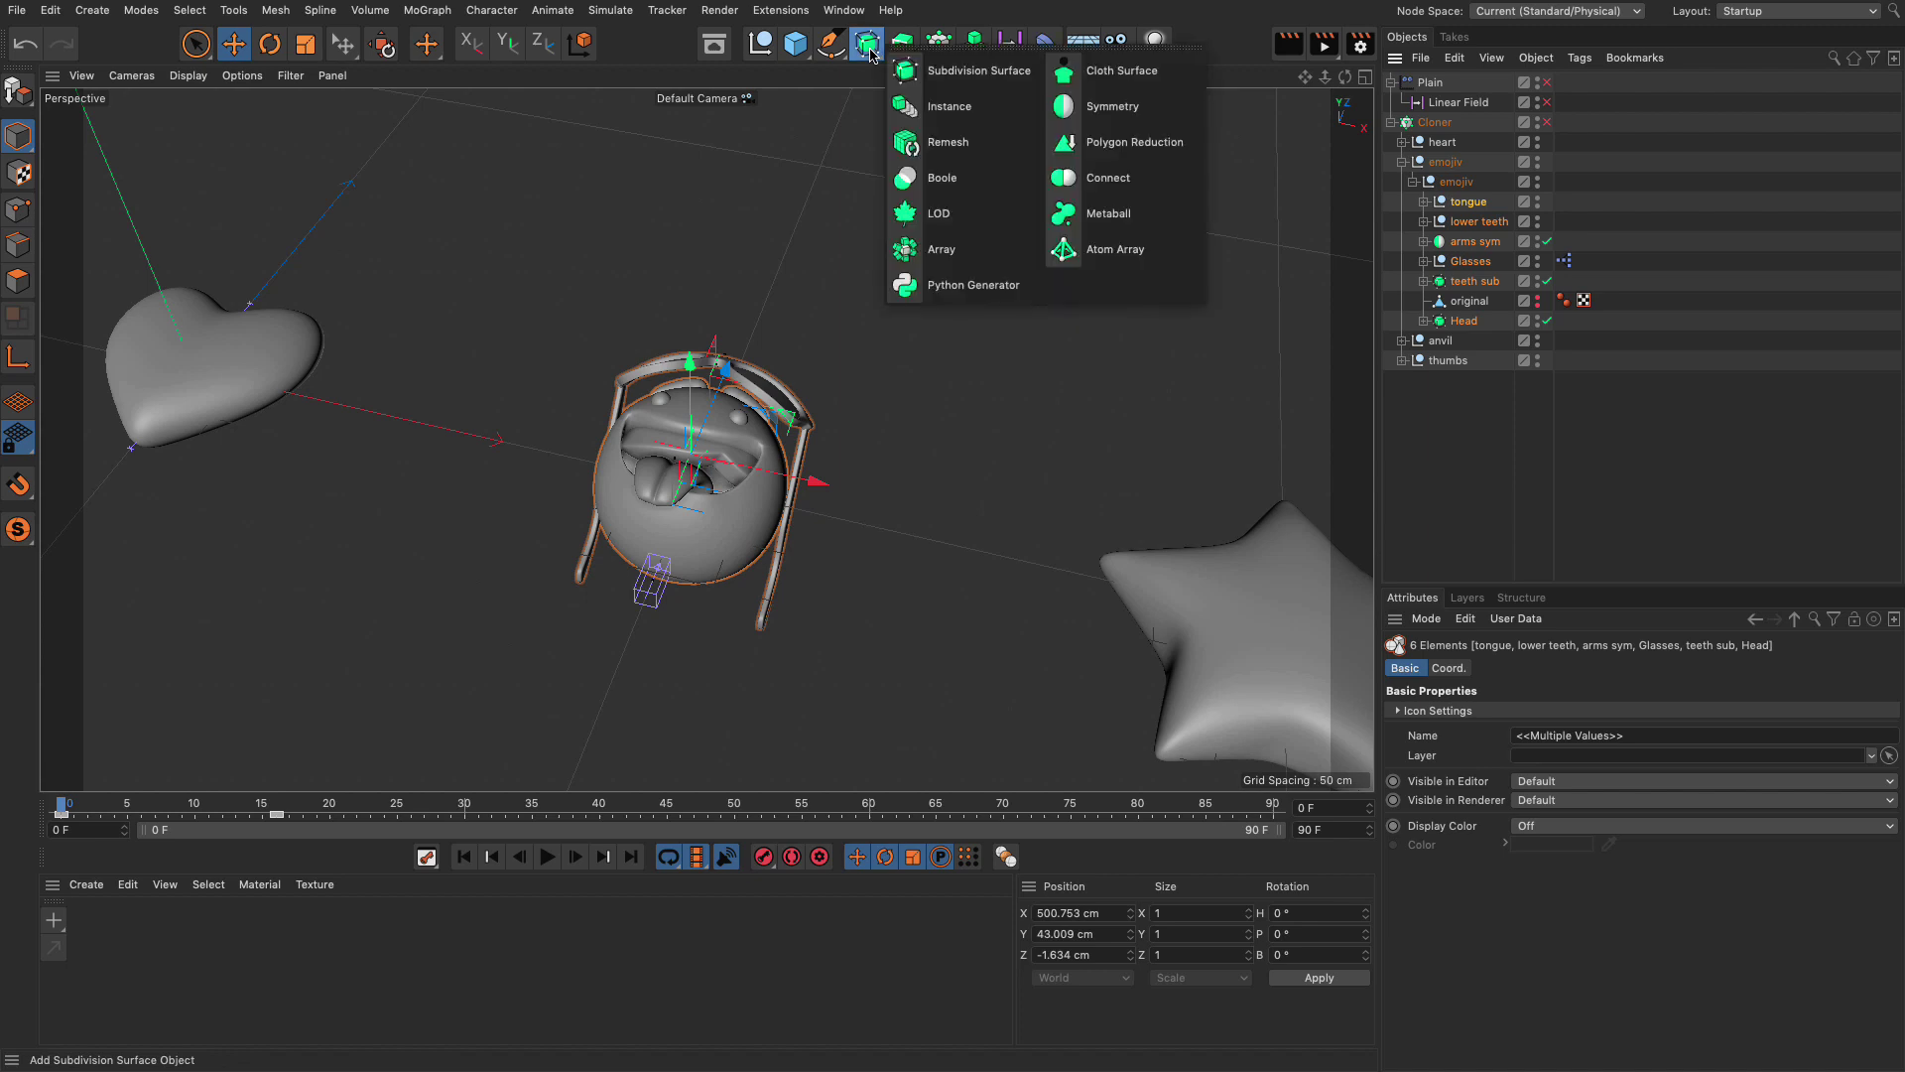
click(1082, 181)
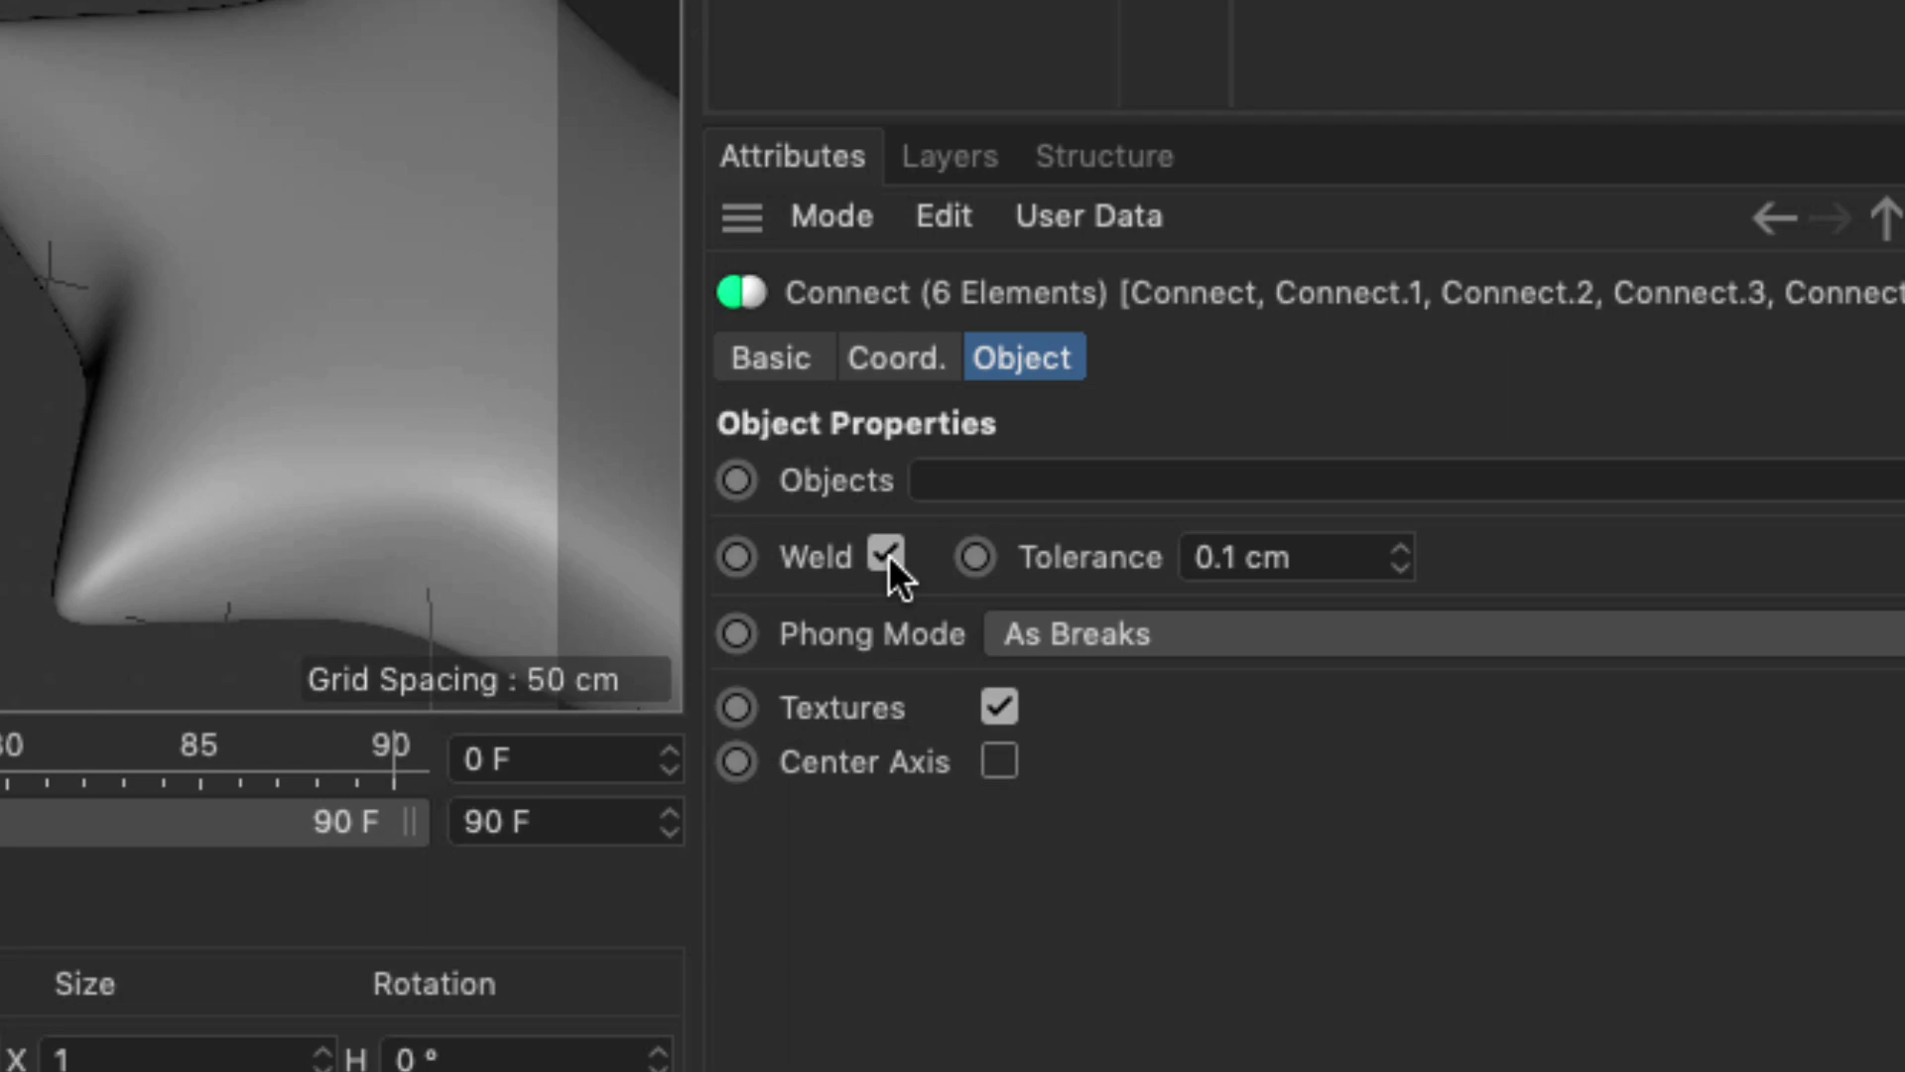
click(887, 554)
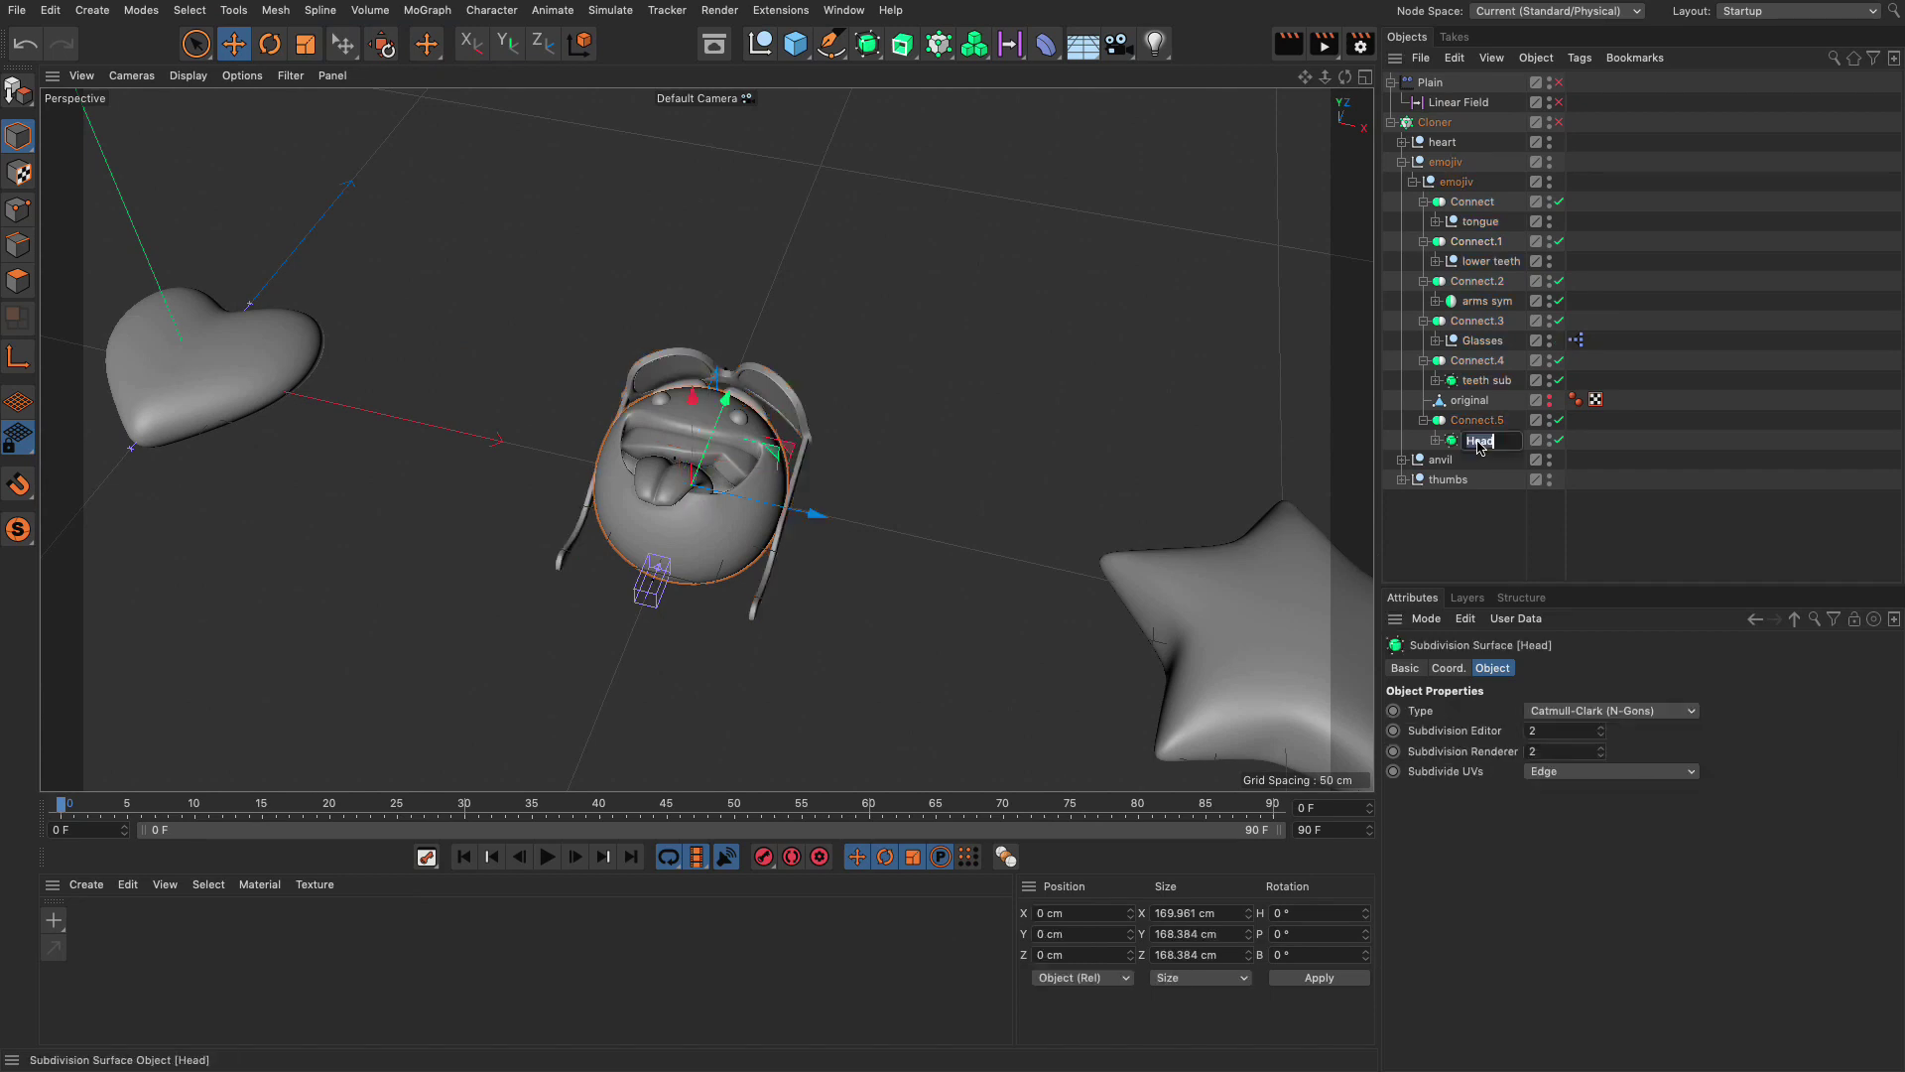
Step: Rename the Connect objects containing Head and teeth sub as Head and teeth sub
double_click(1487, 420)
text(Head)
click(1484, 381)
double_click(1484, 381)
key(ctrl+c)
click(1485, 360)
double_click(1485, 360)
key(ctrl+v)
Step: Rename the Connect objects containing Glasses and arms sym as Glasses and arms sym
click(1486, 340)
double_click(1486, 340)
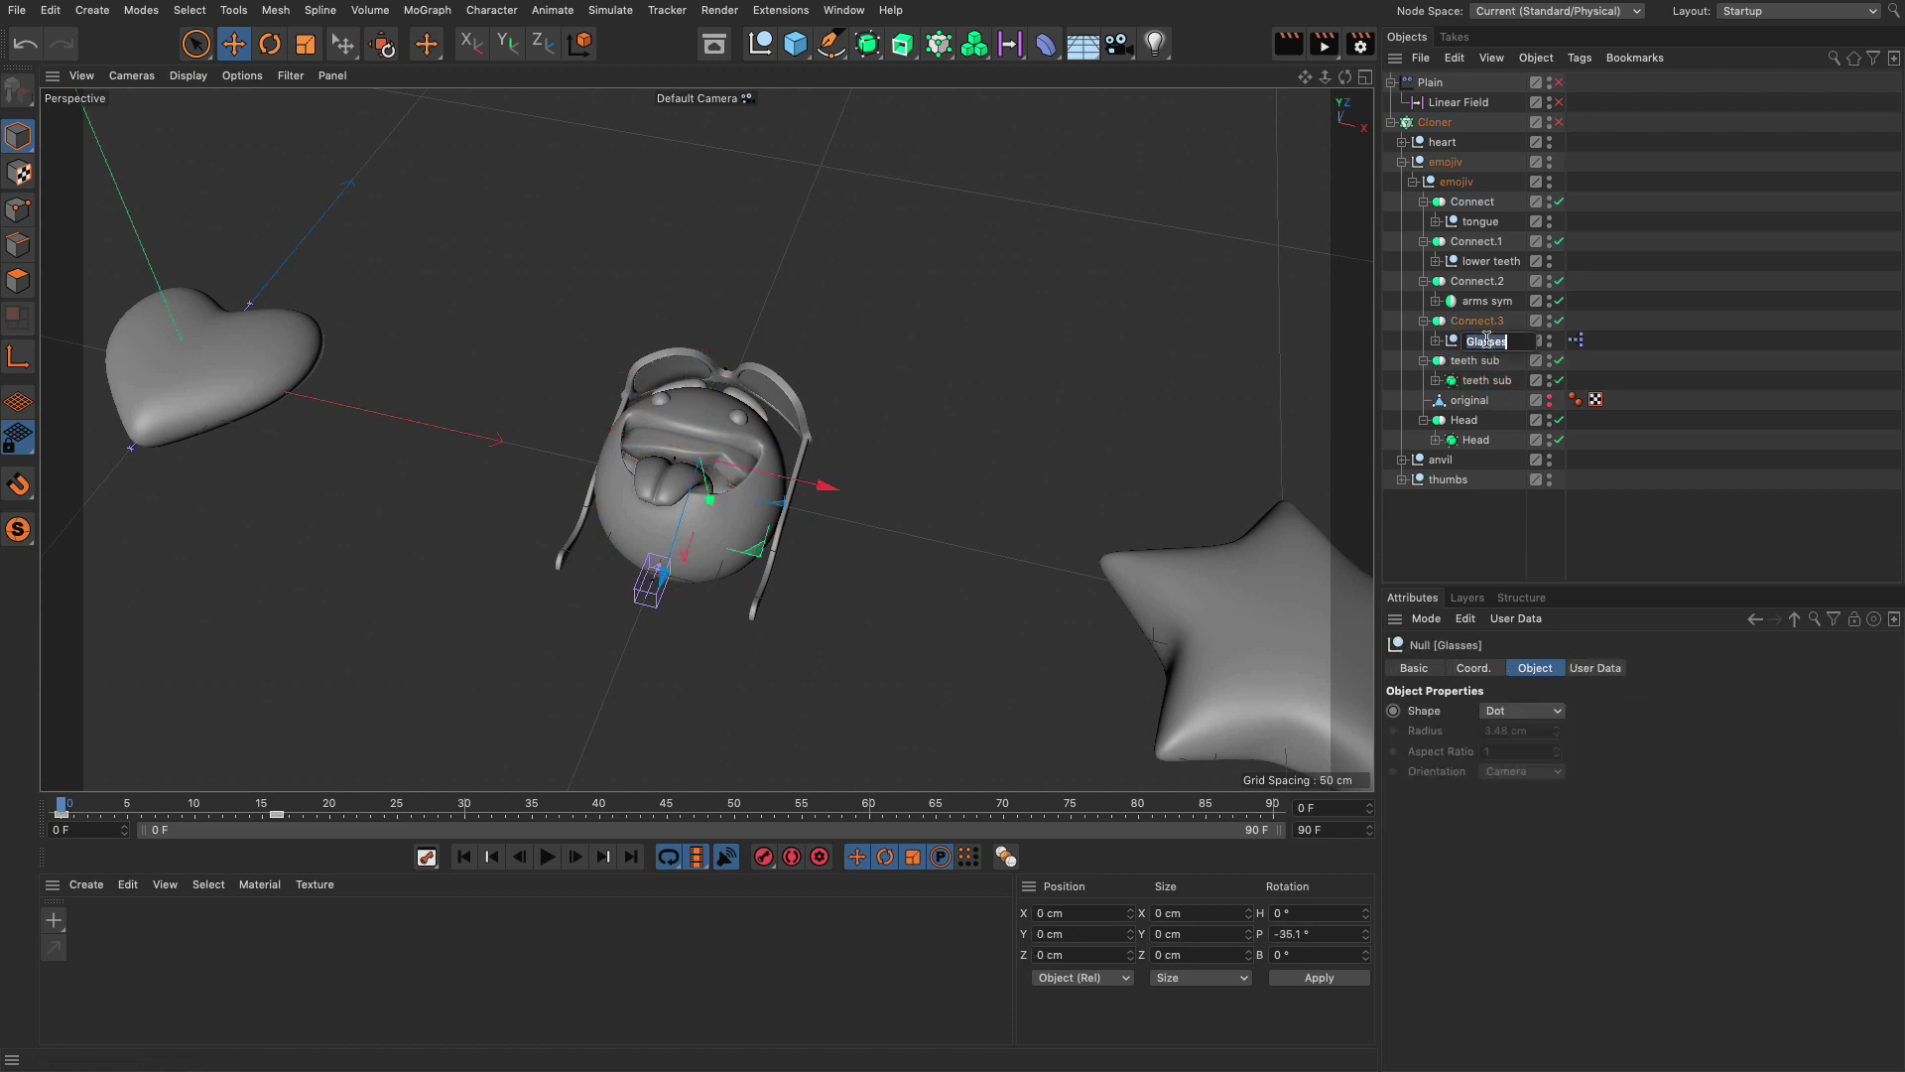
key(ctrl+c)
click(1485, 320)
double_click(1485, 320)
key(ctrl+v)
click(1482, 302)
double_click(1481, 302)
key(ctrl+c)
click(1479, 281)
double_click(1479, 281)
key(ctrl+v)
key(Return)
Step: Rename the Connect object containing the lower teeth part as lower teeth
click(1482, 261)
double_click(1482, 261)
key(ctrl+c)
click(1479, 241)
double_click(1479, 241)
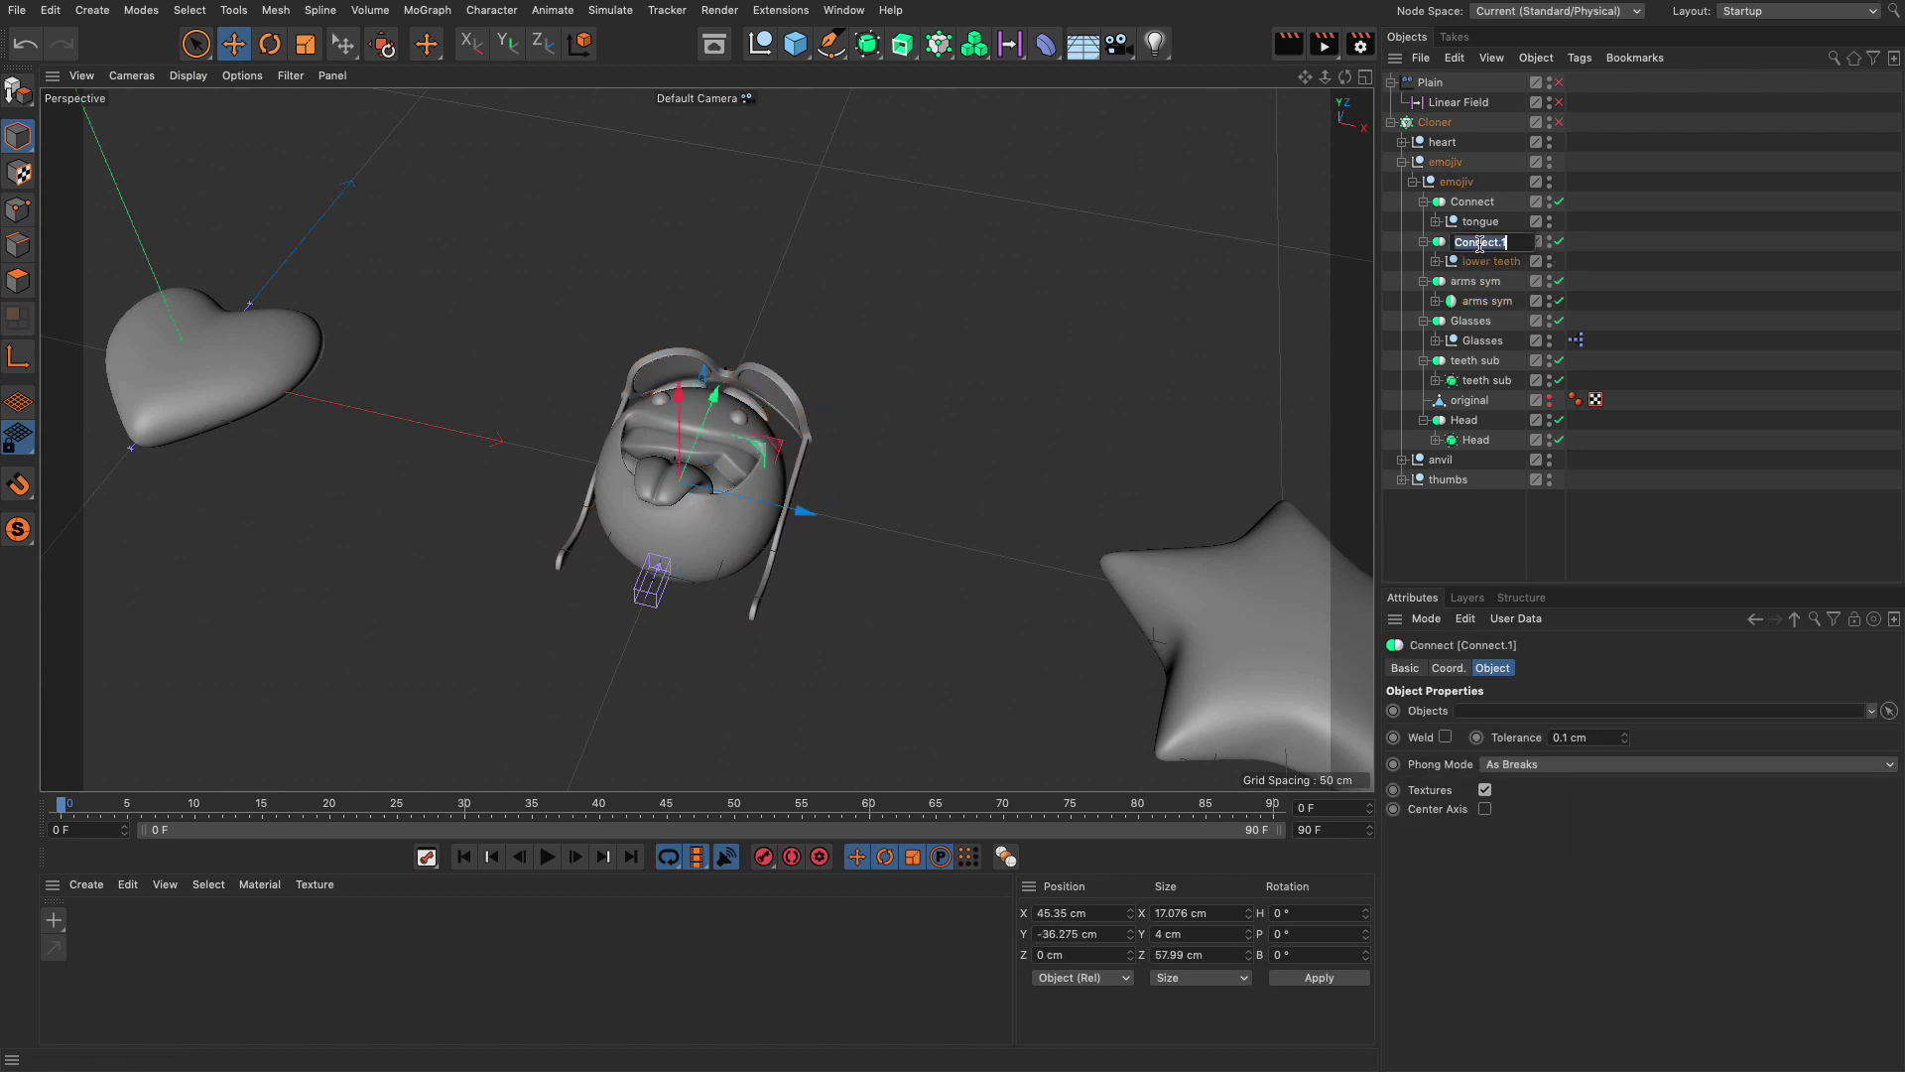
key(ctrl+v)
Step: Rename the Connect object containing the tongue part as tongue
click(1478, 224)
double_click(1478, 224)
key(ctrl+c)
click(1473, 201)
double_click(1473, 202)
key(ctrl+v)
key(Return)
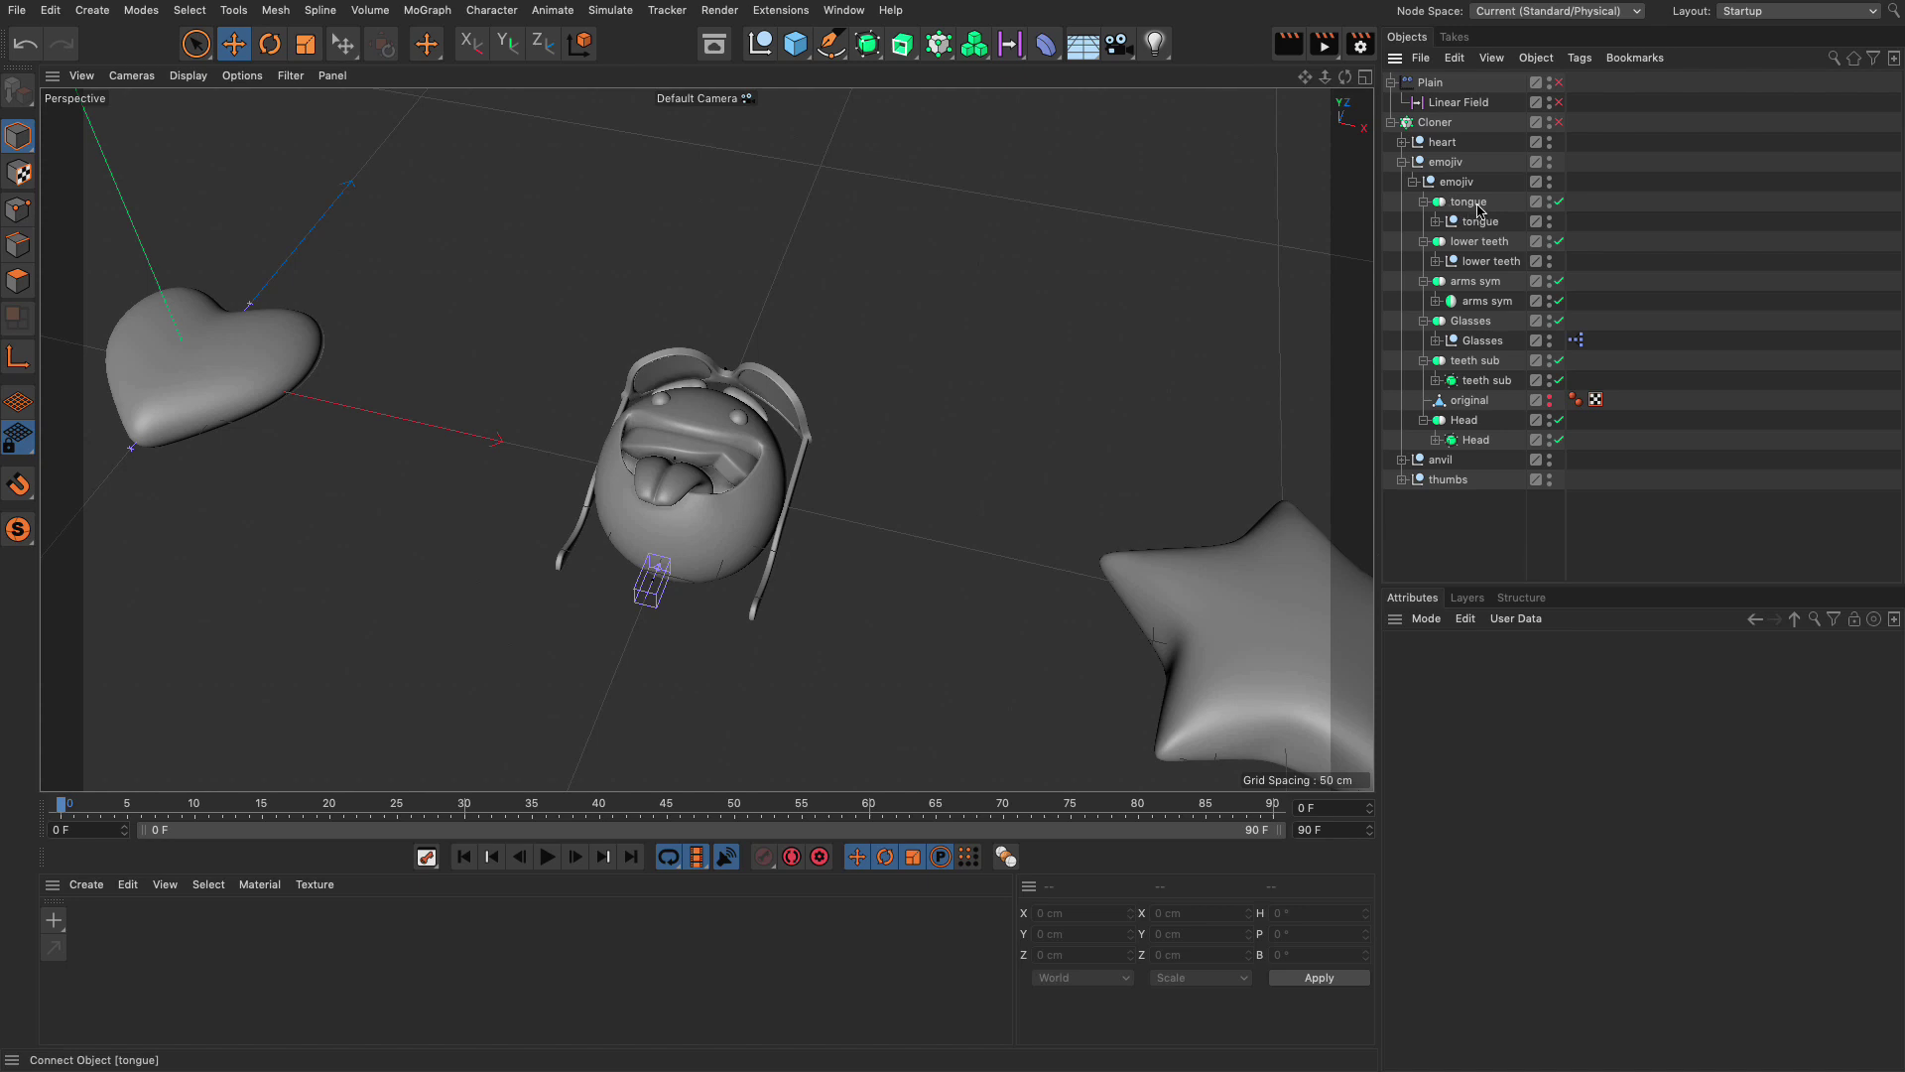
Step: Collapse the hierarchies of all six Connect objects under the inner emojiv null
click(1472, 203)
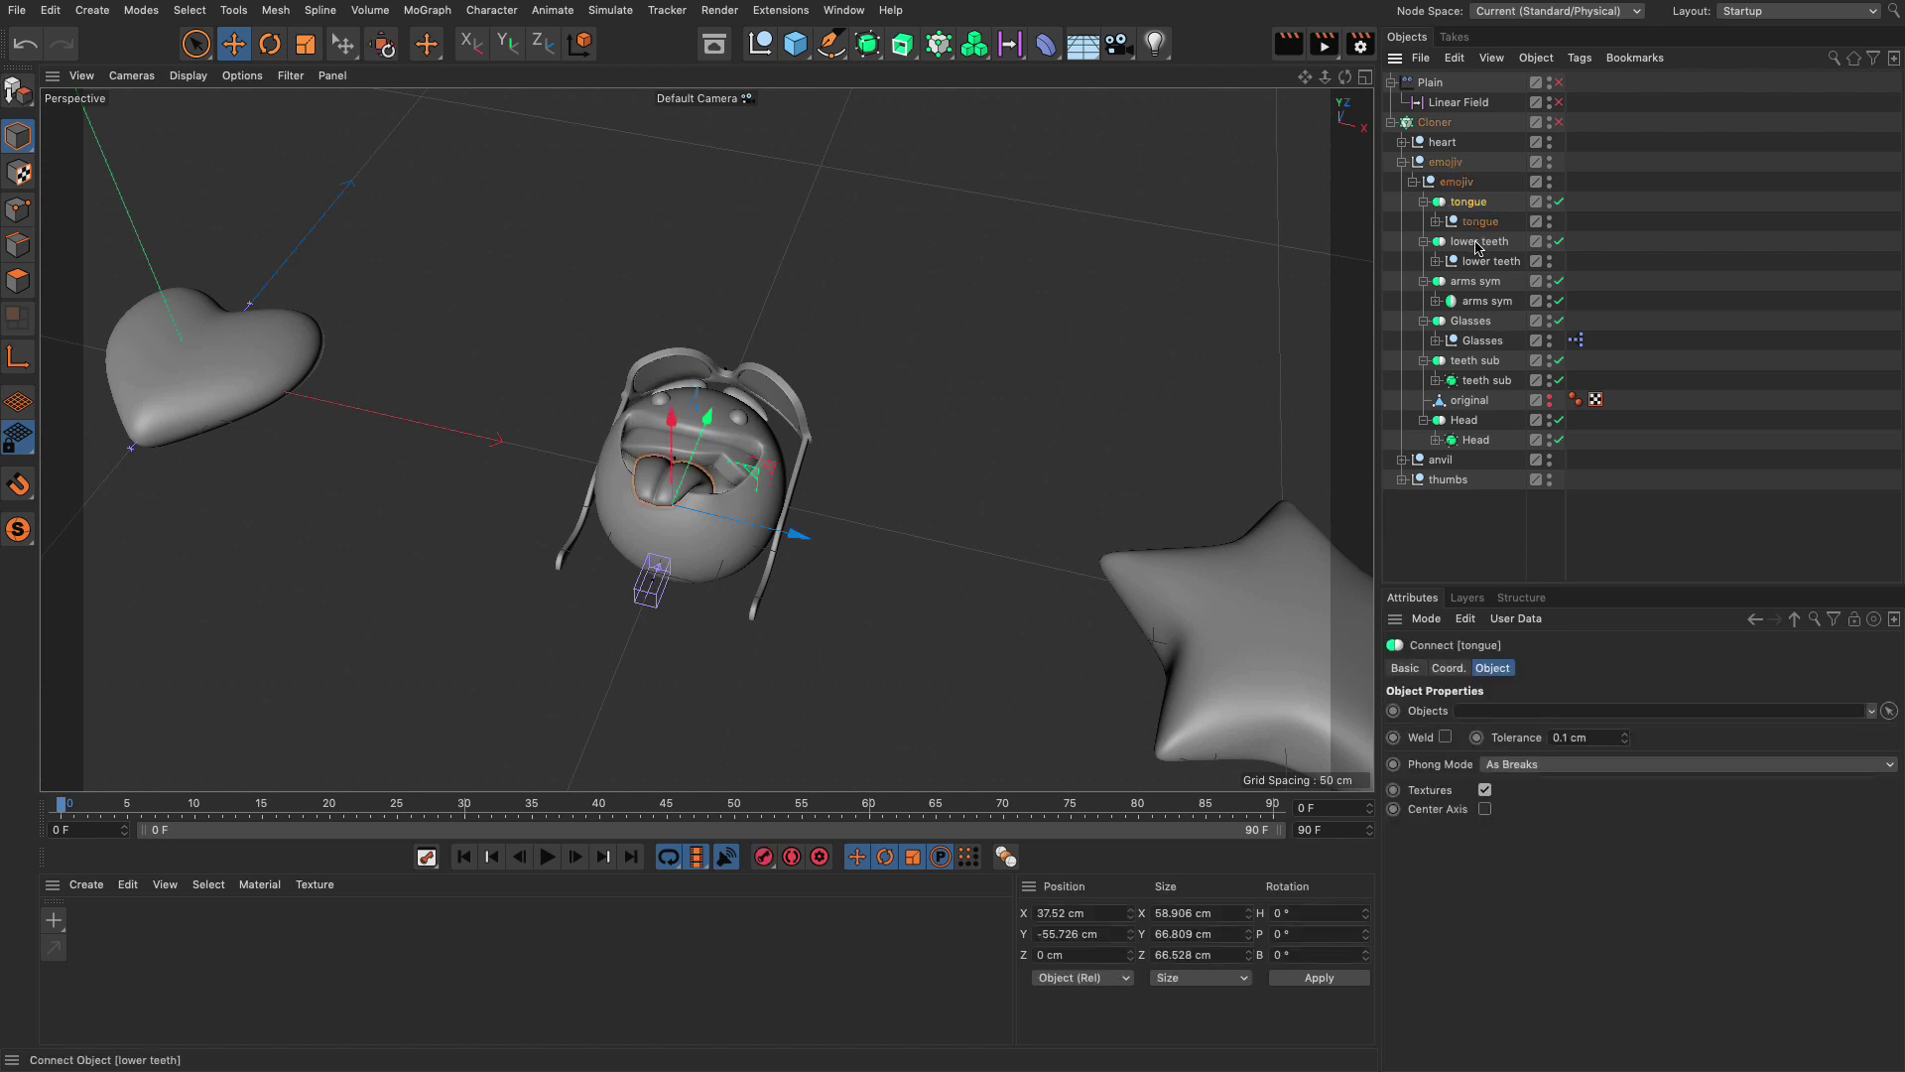
ctrl+click(1478, 243)
click(1426, 282)
click(1425, 242)
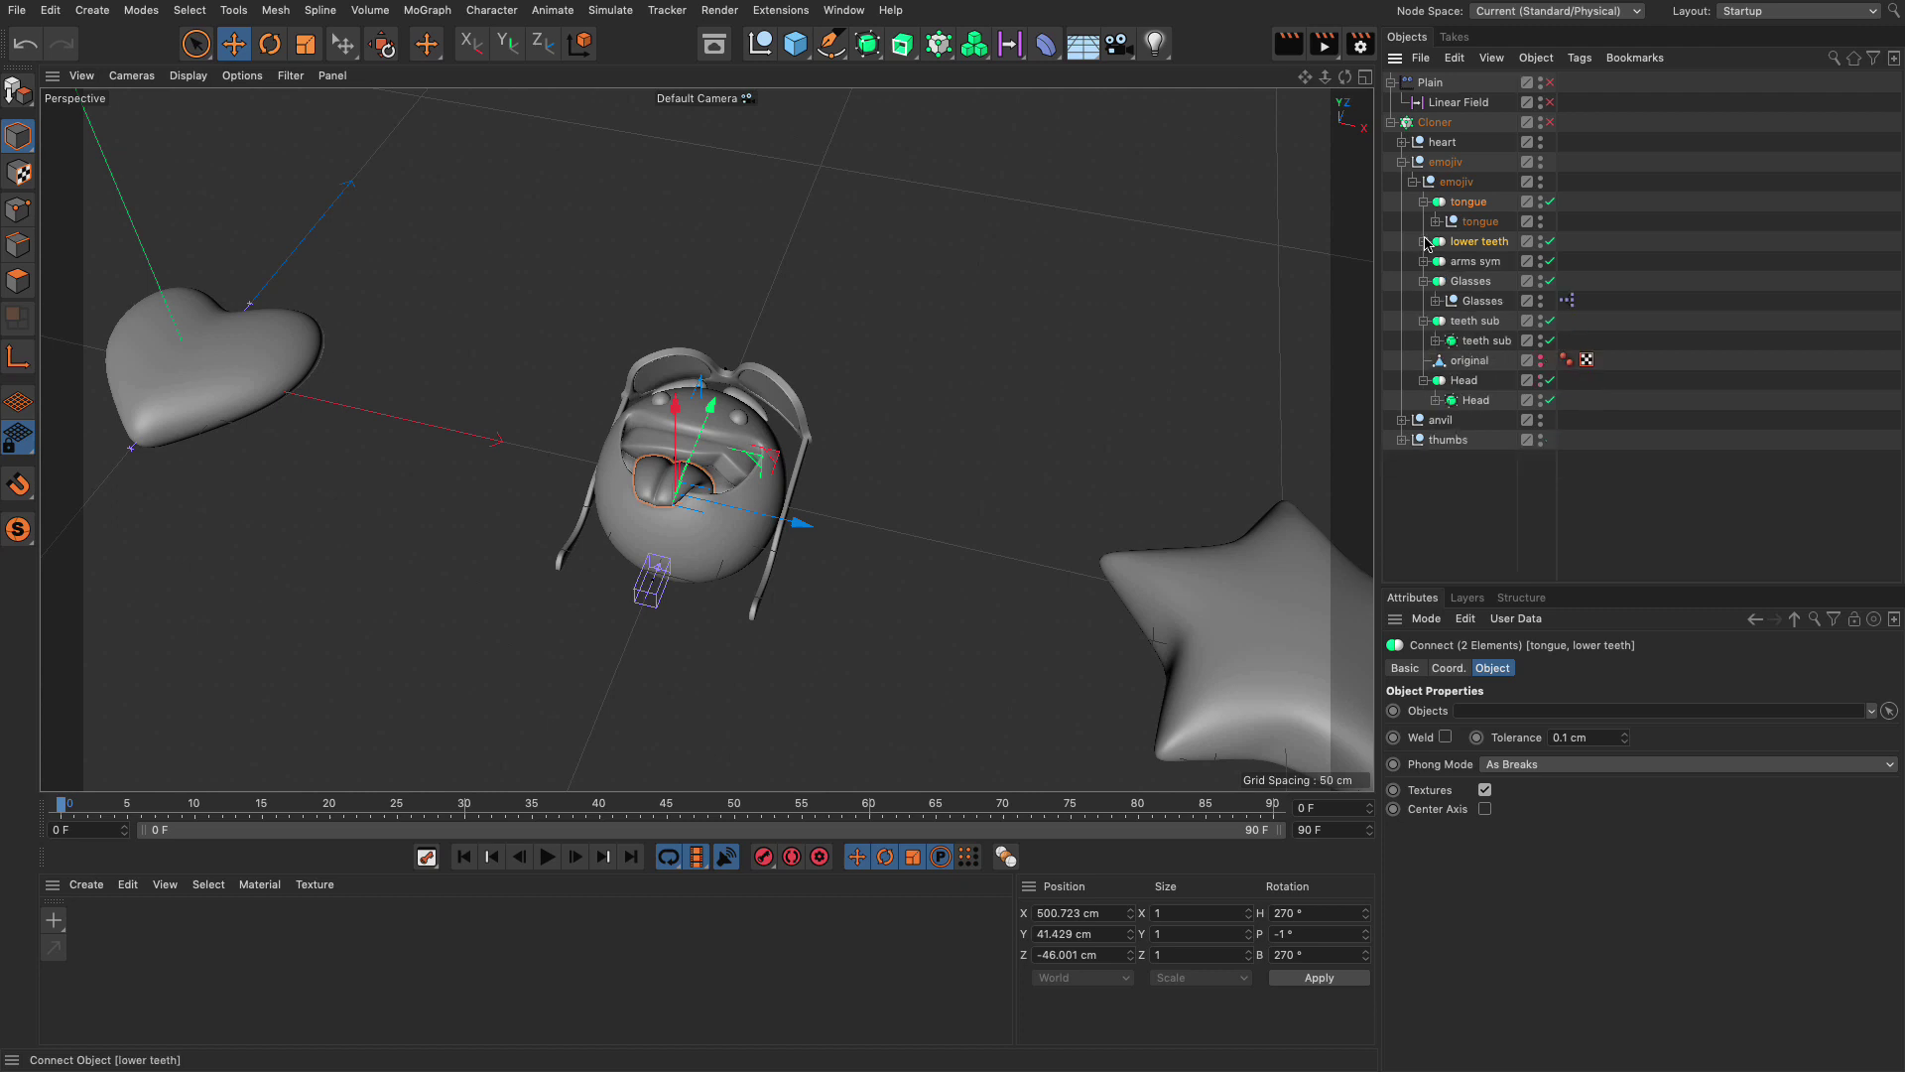
click(1425, 202)
click(1425, 262)
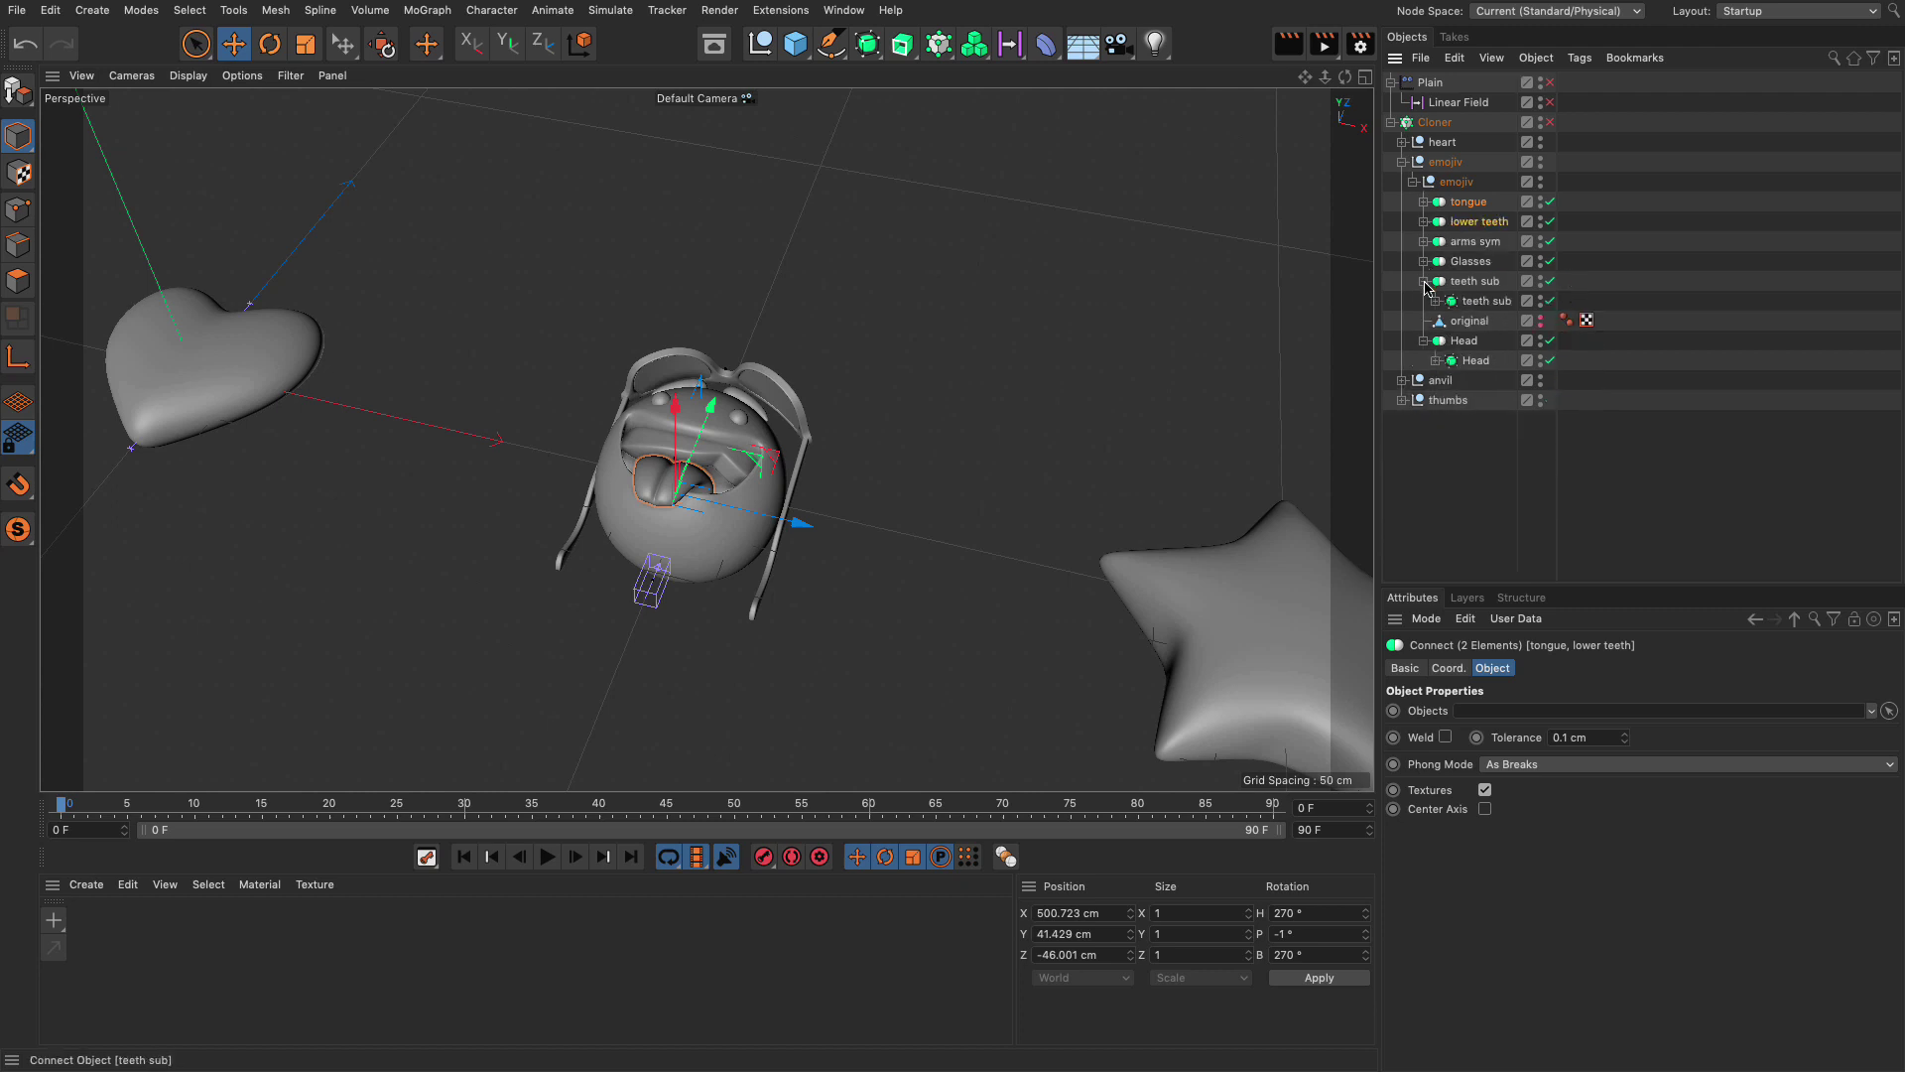
click(1425, 283)
click(1425, 322)
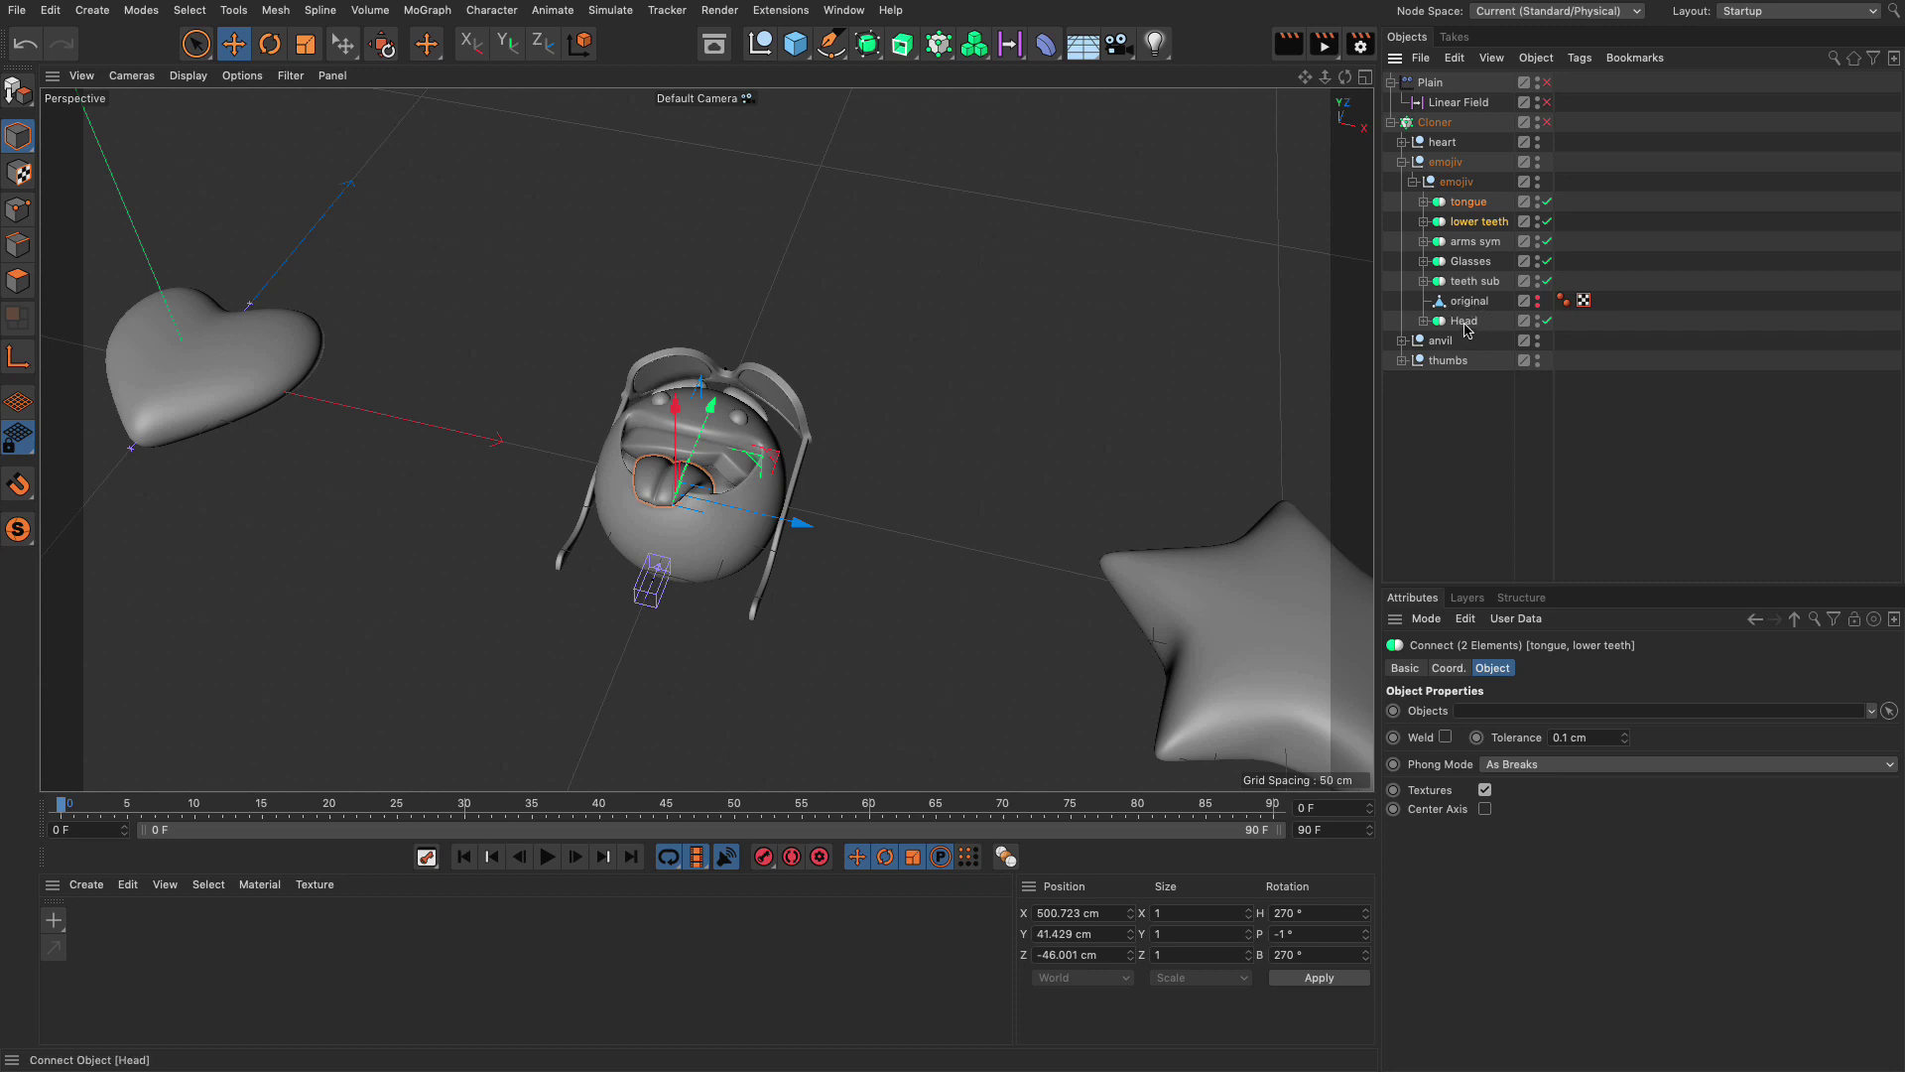
Step: Bake the Head, teeth sub, Glasses, arms sym, lower teeth and tongue Connect objects as Alembic, deleting the source objects
click(1465, 321)
ctrl+click(1475, 282)
ctrl+click(1476, 263)
ctrl+click(1474, 242)
ctrl+click(1471, 222)
ctrl+click(1466, 203)
right_click(1465, 206)
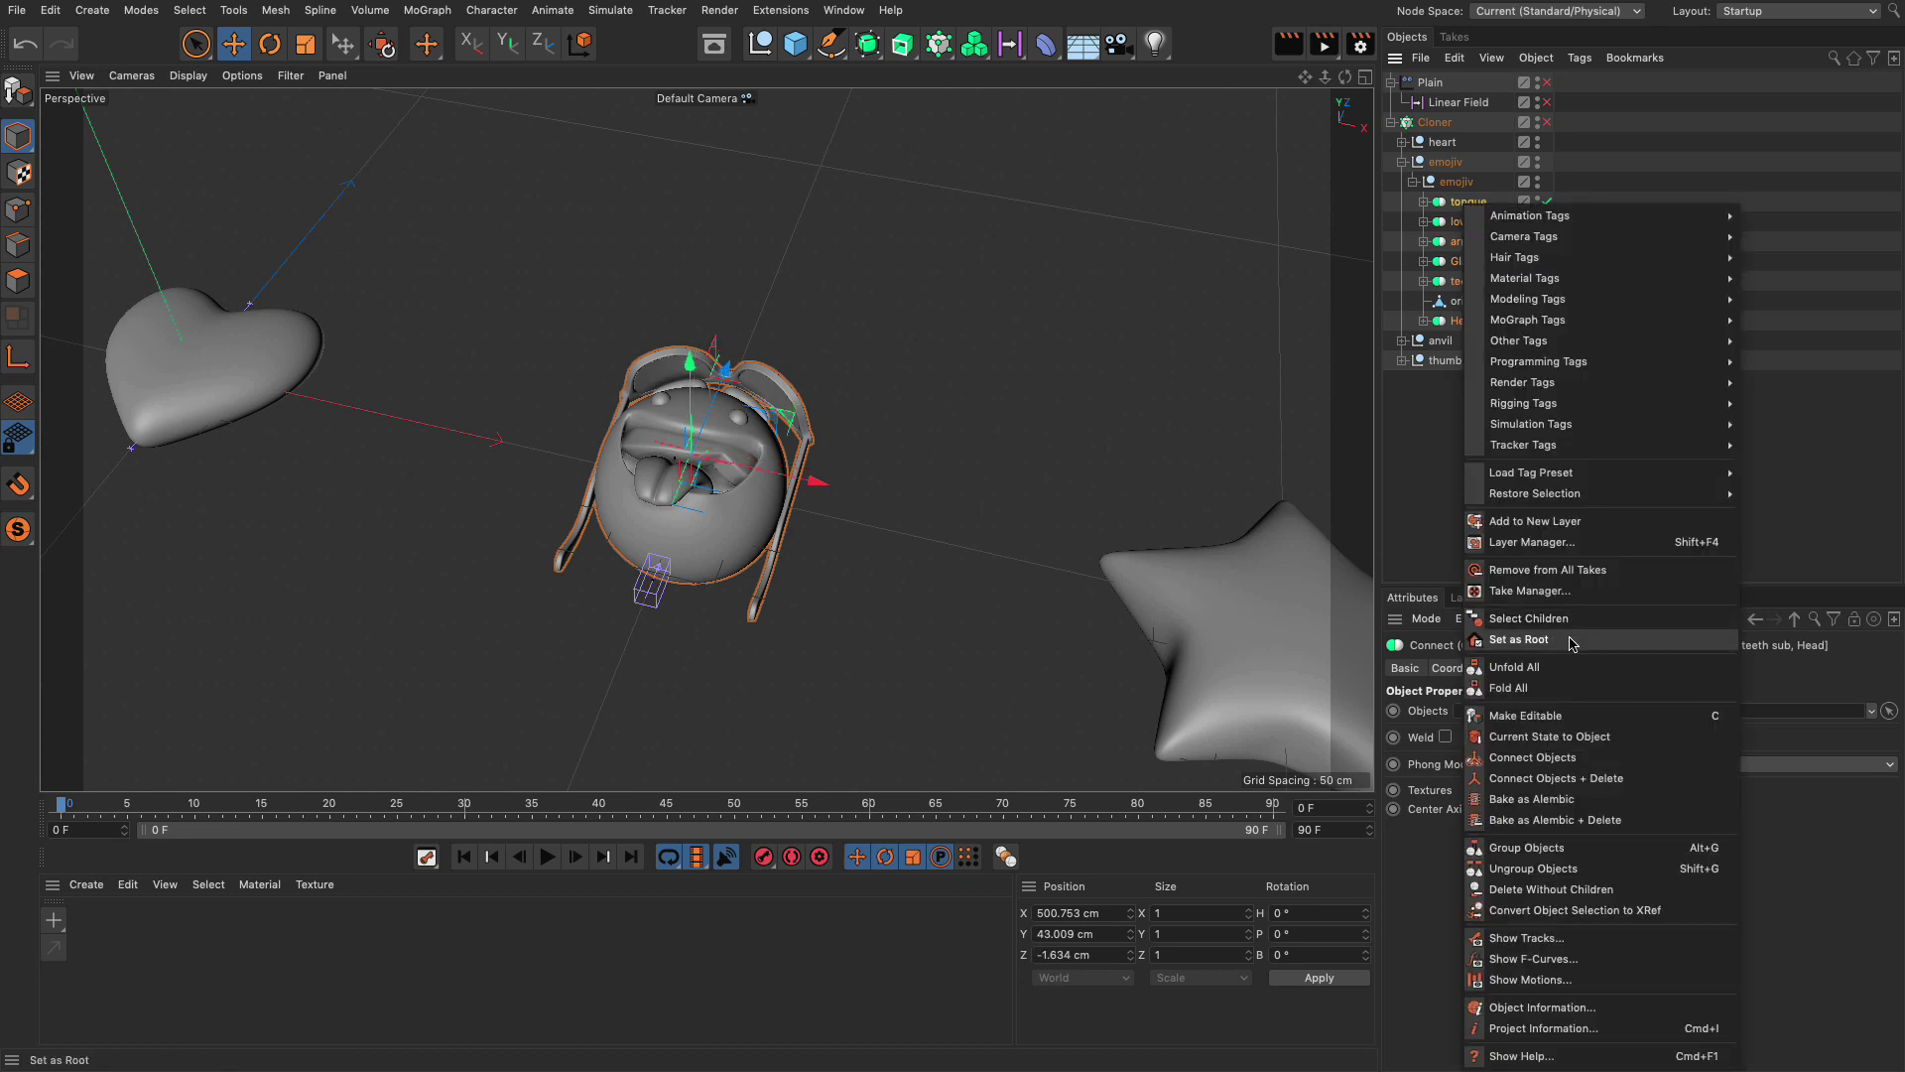
click(1571, 822)
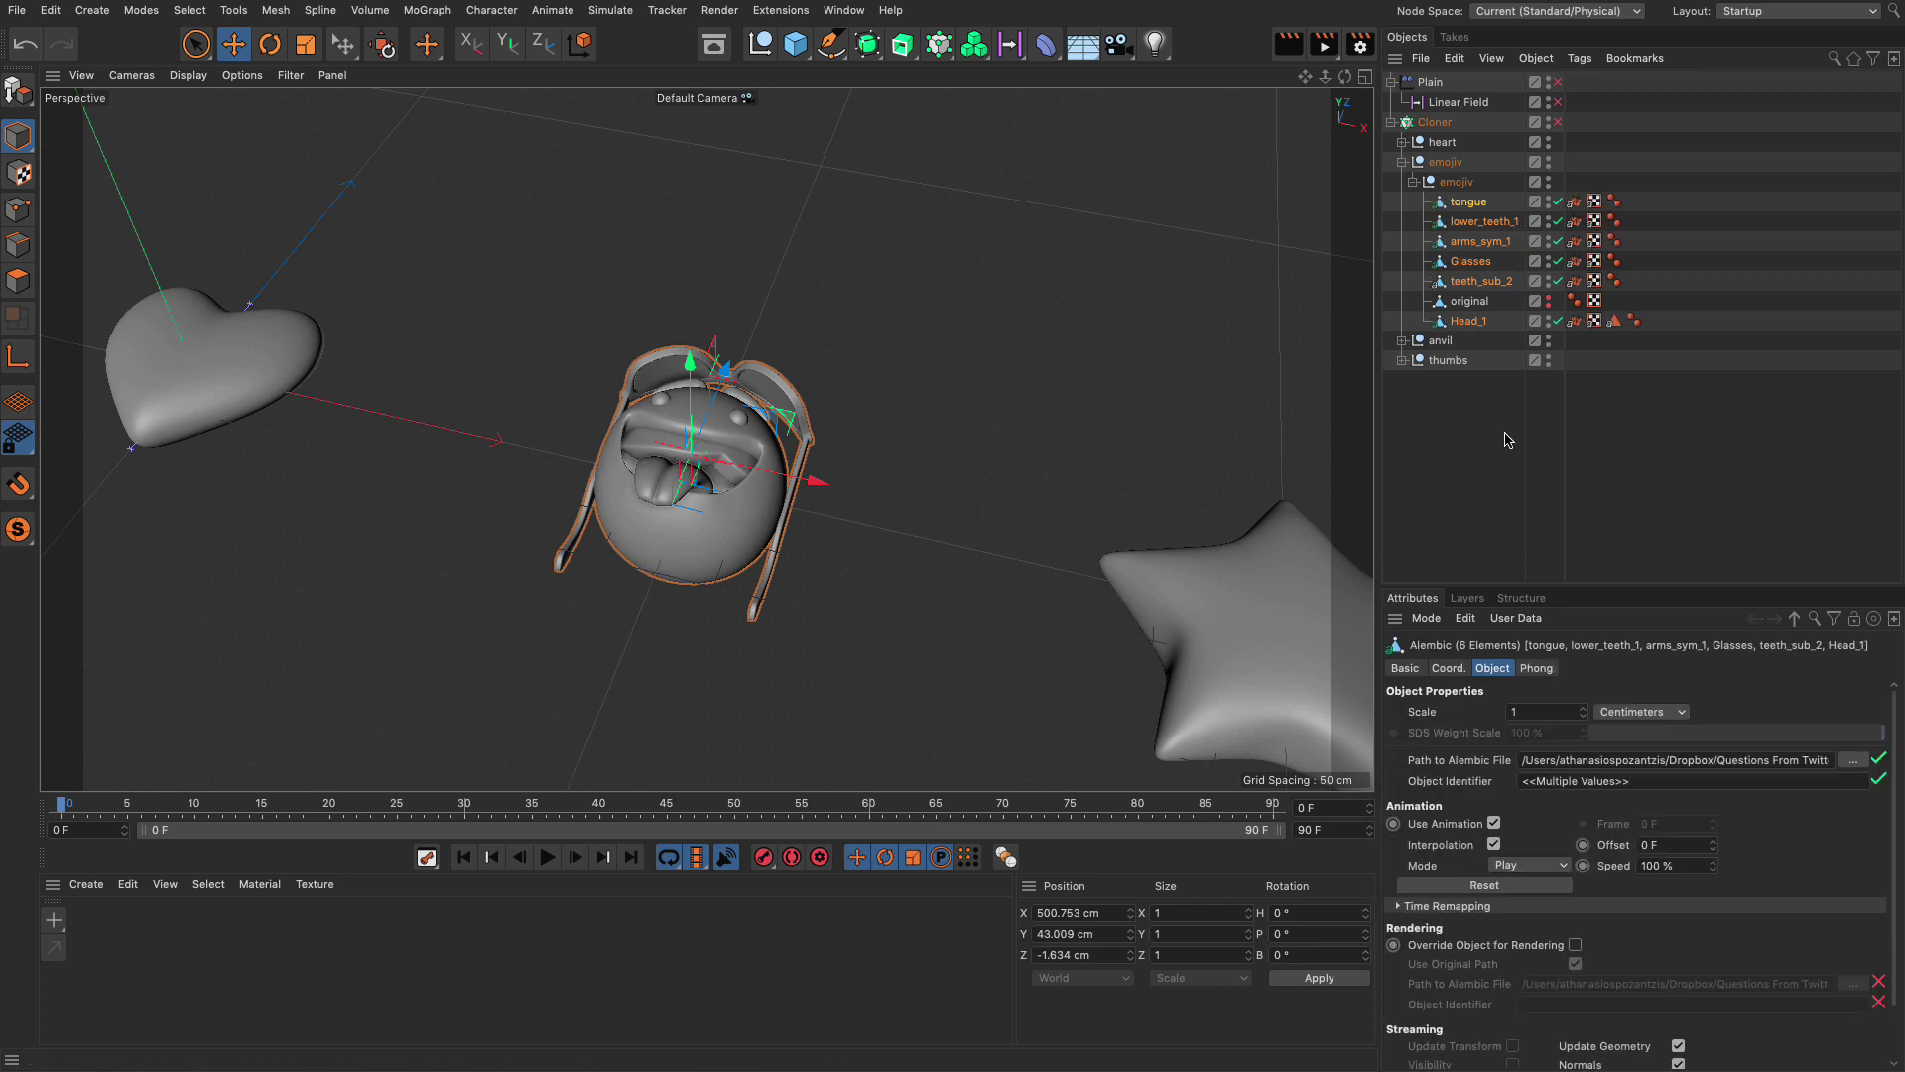
Step: Delete the original polygon object from the emoji hierarchy and scrub the first frames of the emoji animation
click(1472, 304)
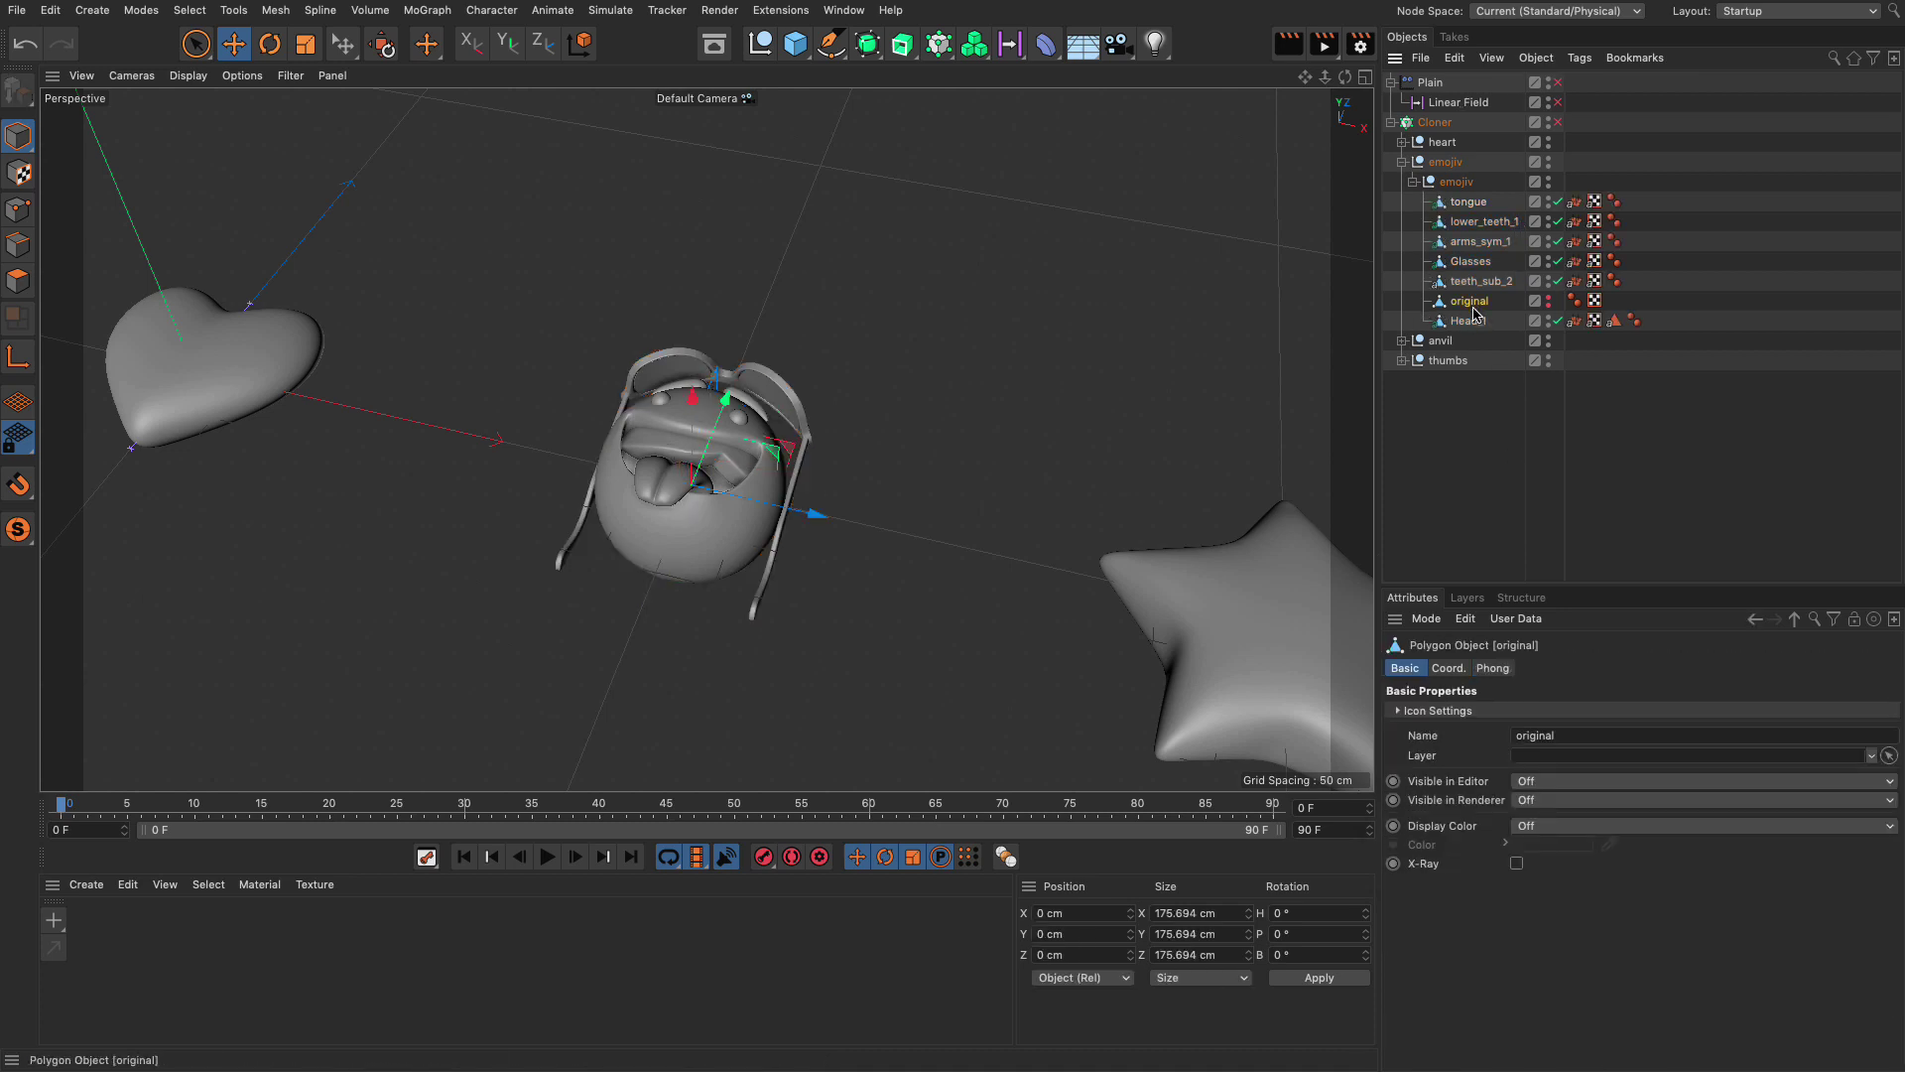
key(Delete)
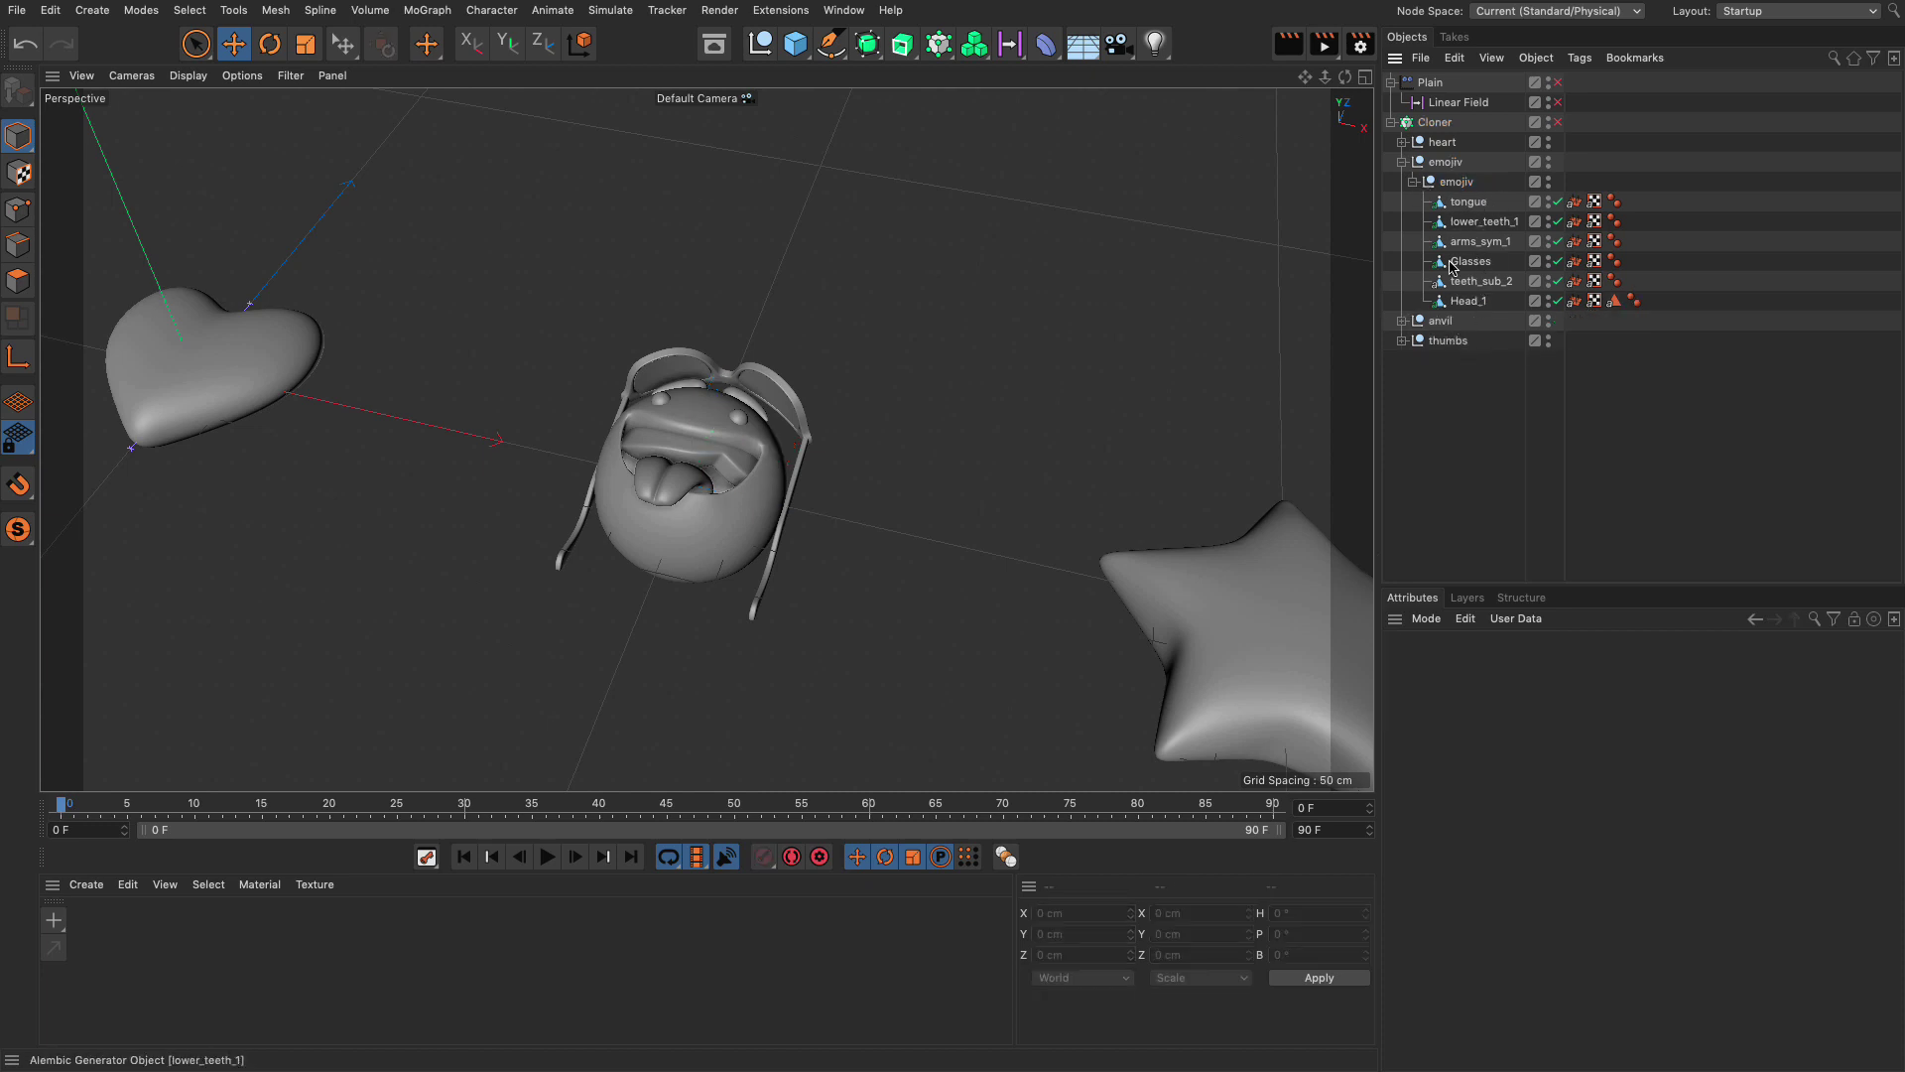
mouse_move(92, 809)
mouse_down()
mouse_move(532, 810)
mouse_move(44, 817)
mouse_move(438, 810)
mouse_move(60, 809)
mouse_up()
Step: Enable the Cloner, Linear Field and Plain effector, and scrub the first frames to check the cloned emoji
scroll(536, 536, down, 5)
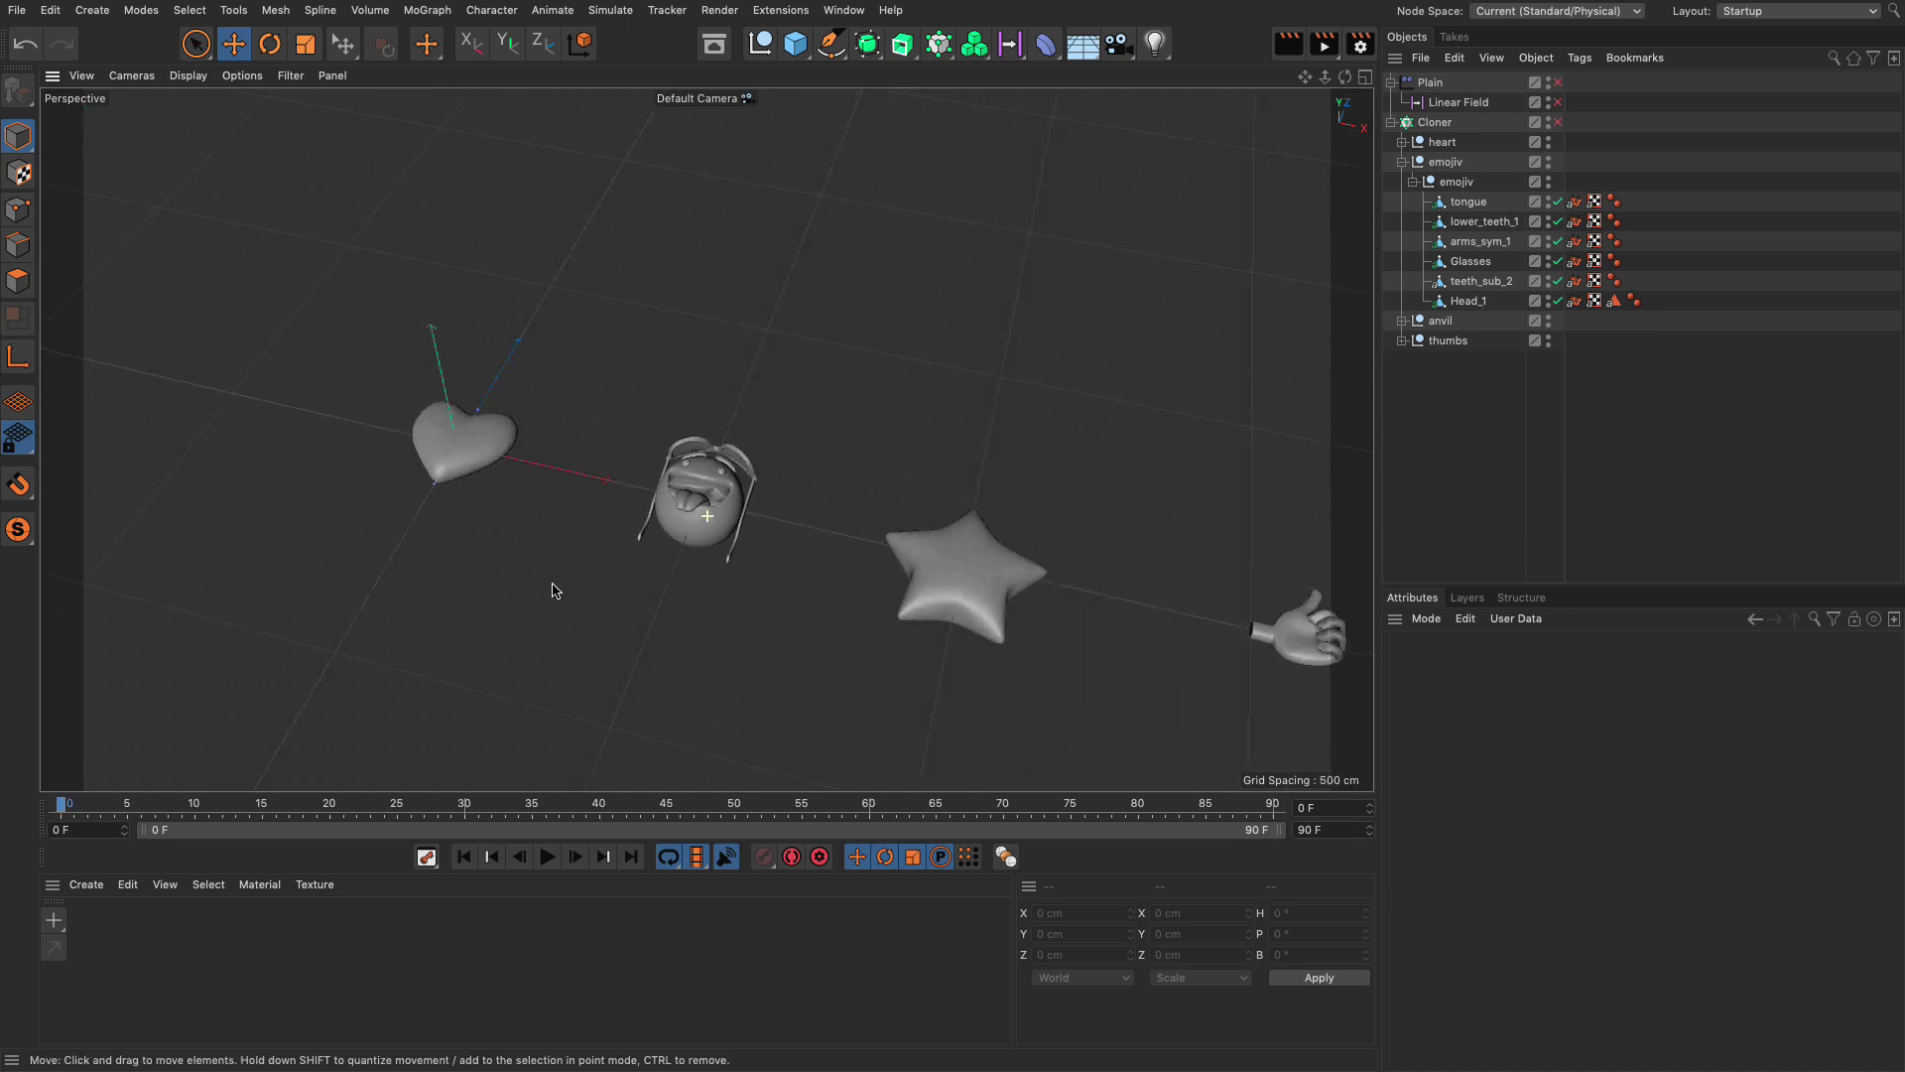
alt+drag(548, 592, 839, 459)
alt+drag(975, 545, 854, 476)
drag(1558, 122, 1558, 102)
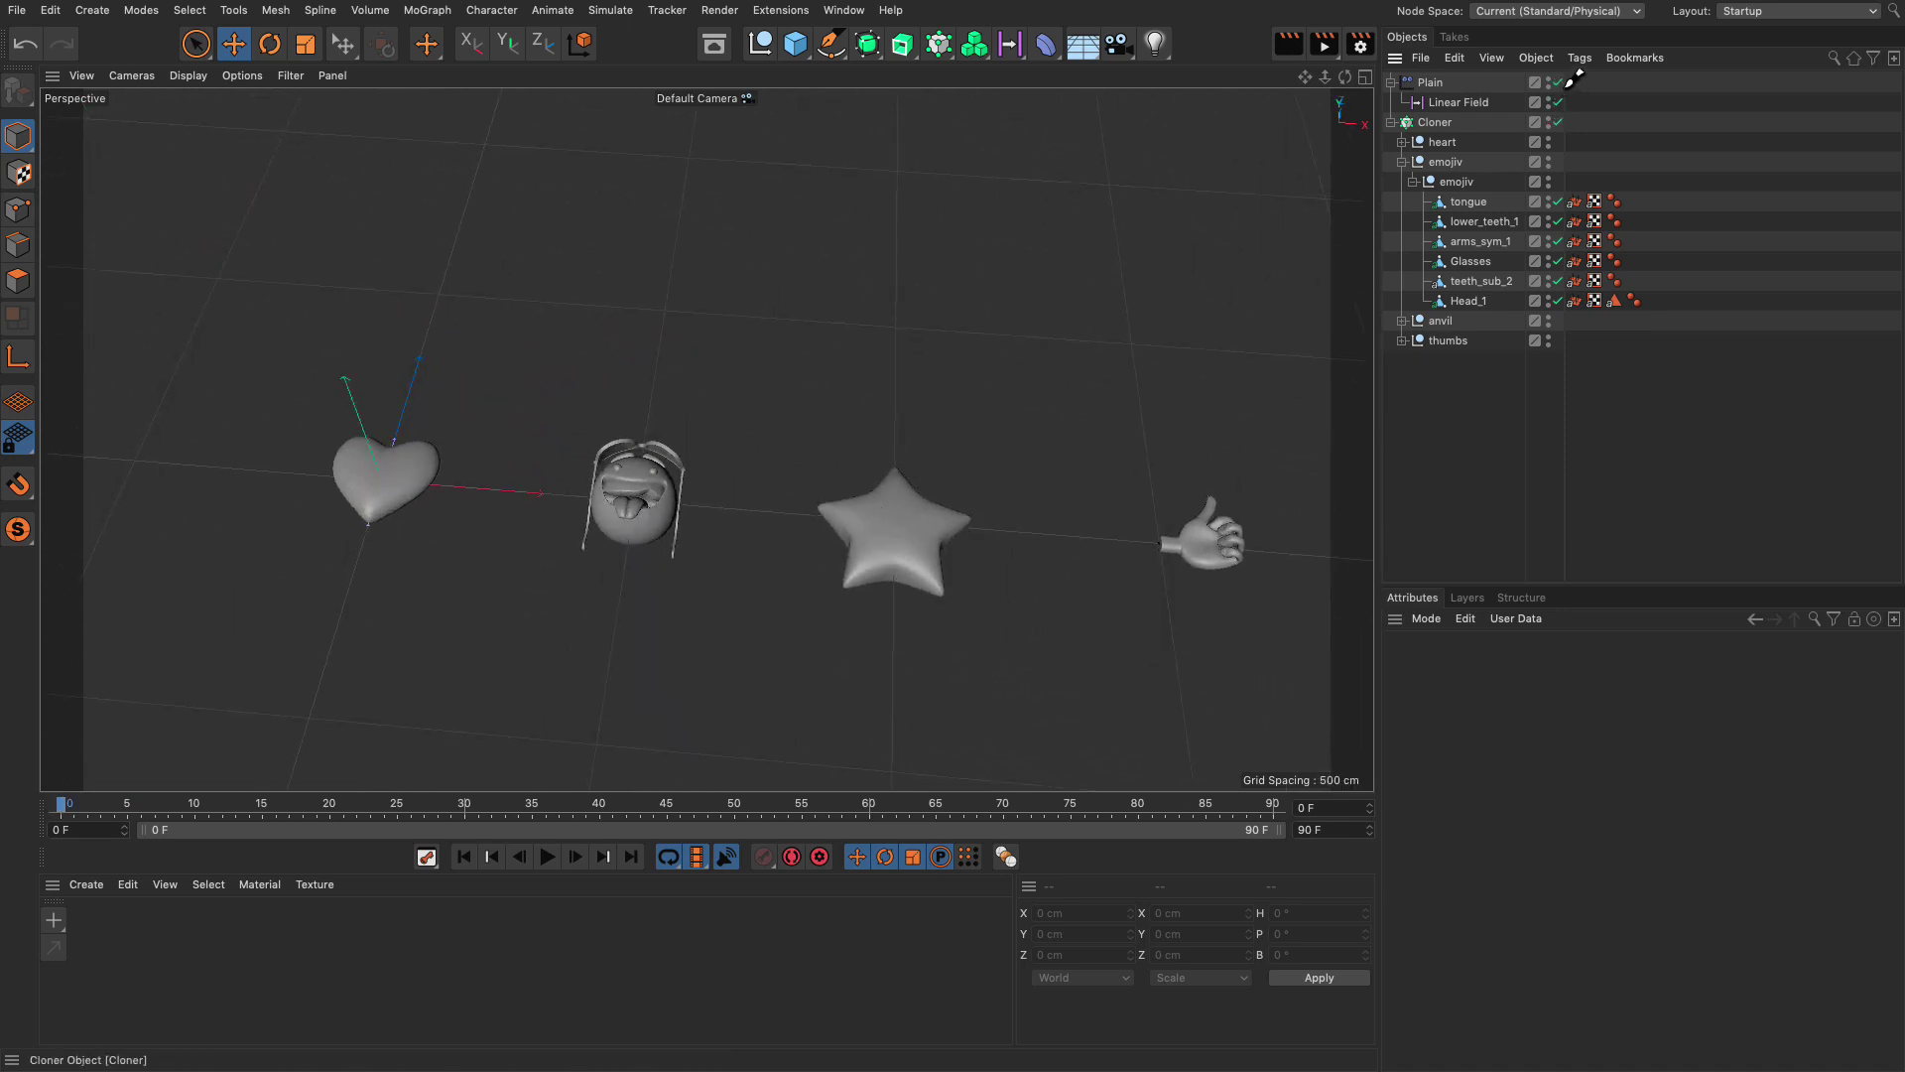
click(1558, 82)
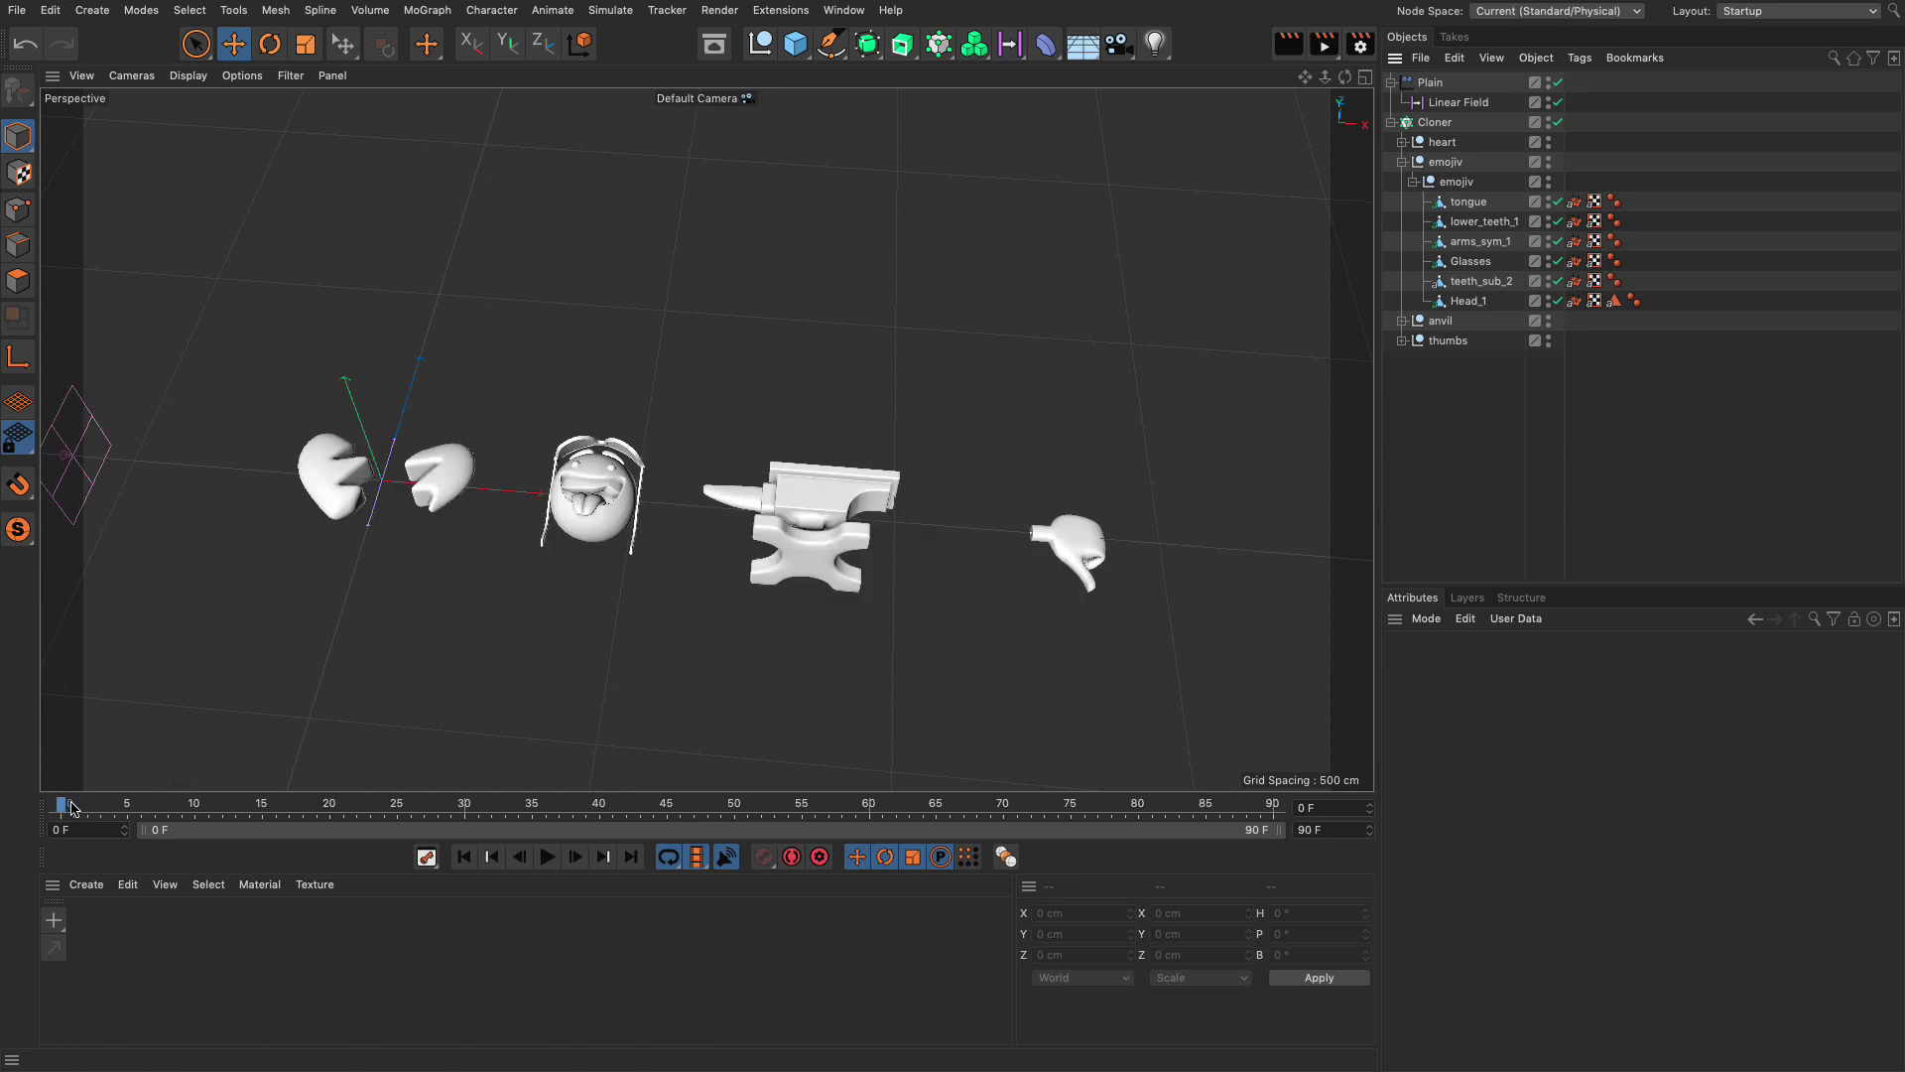
mouse_move(66, 805)
mouse_down()
mouse_move(445, 806)
mouse_move(59, 805)
mouse_up()
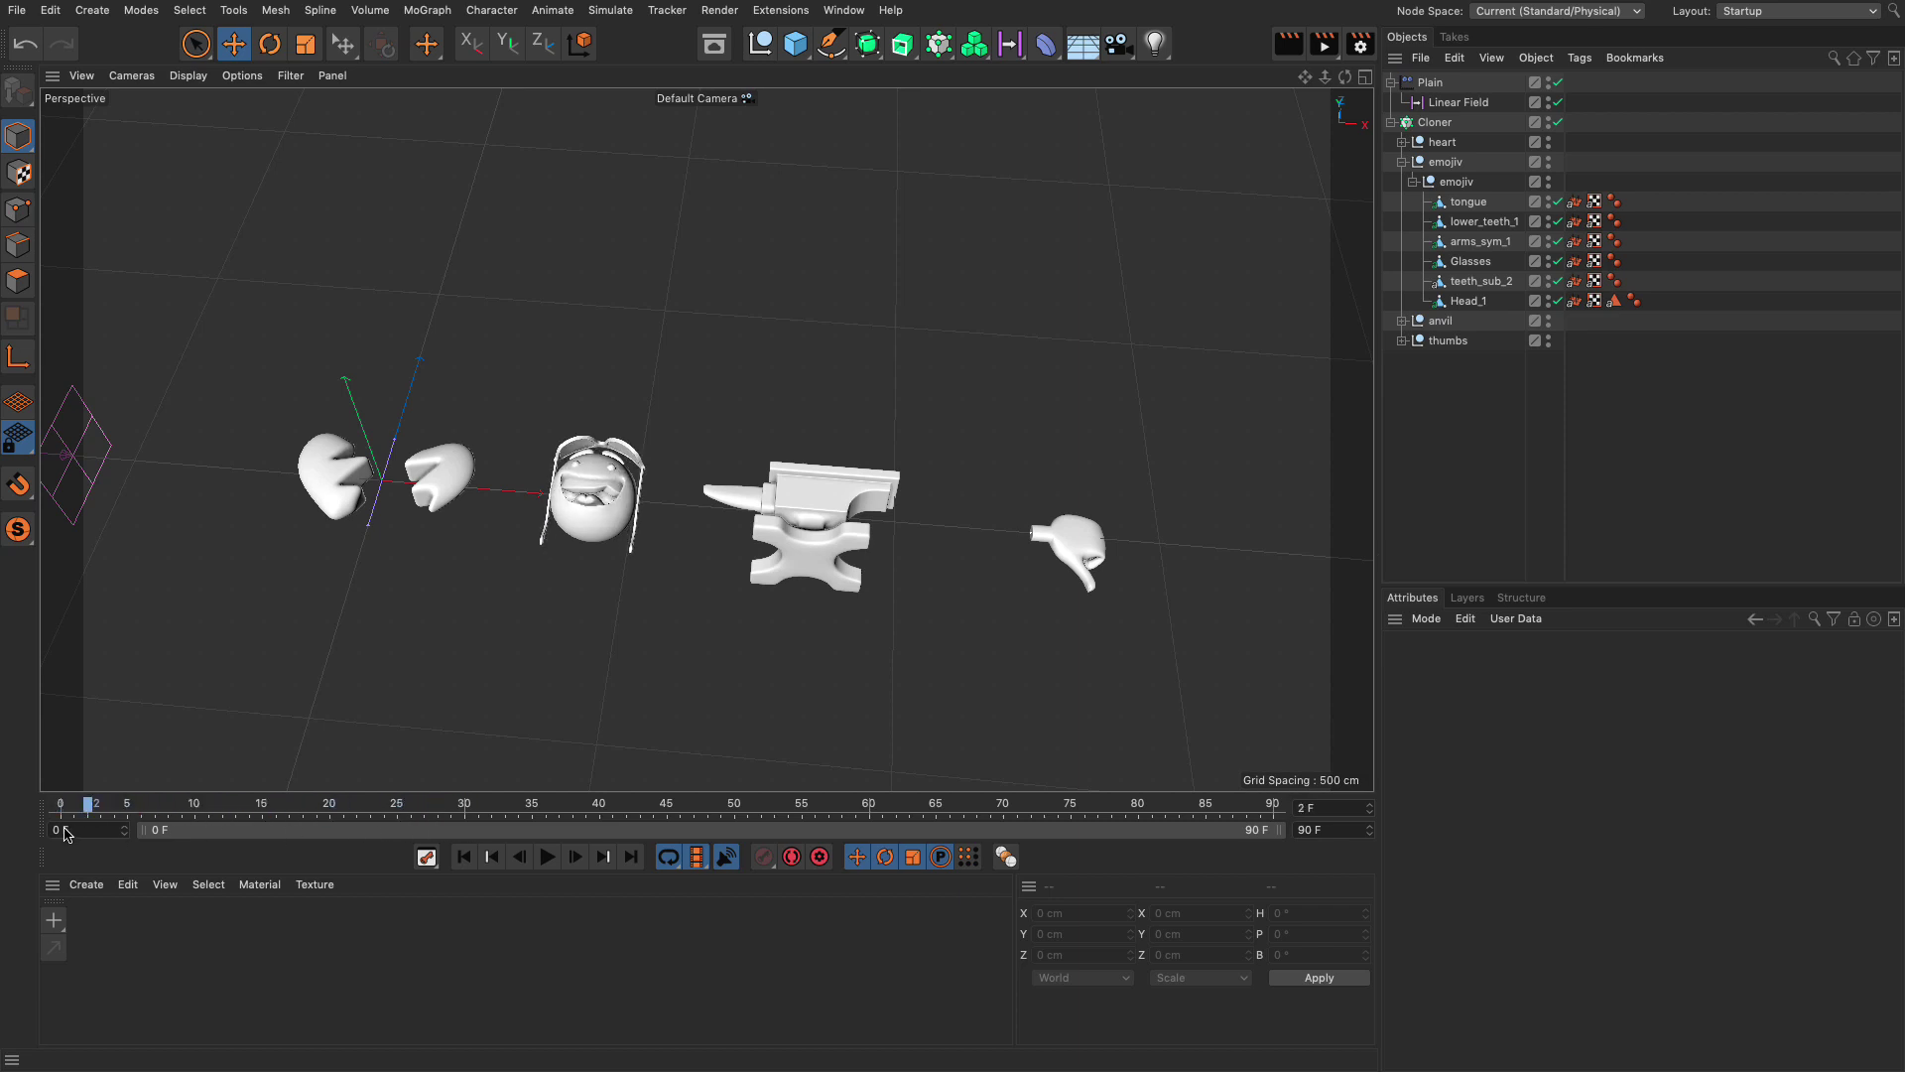
Step: Open the Timeline Dope Sheet and add the emoji's tongue Alembic object to it
click(1439, 205)
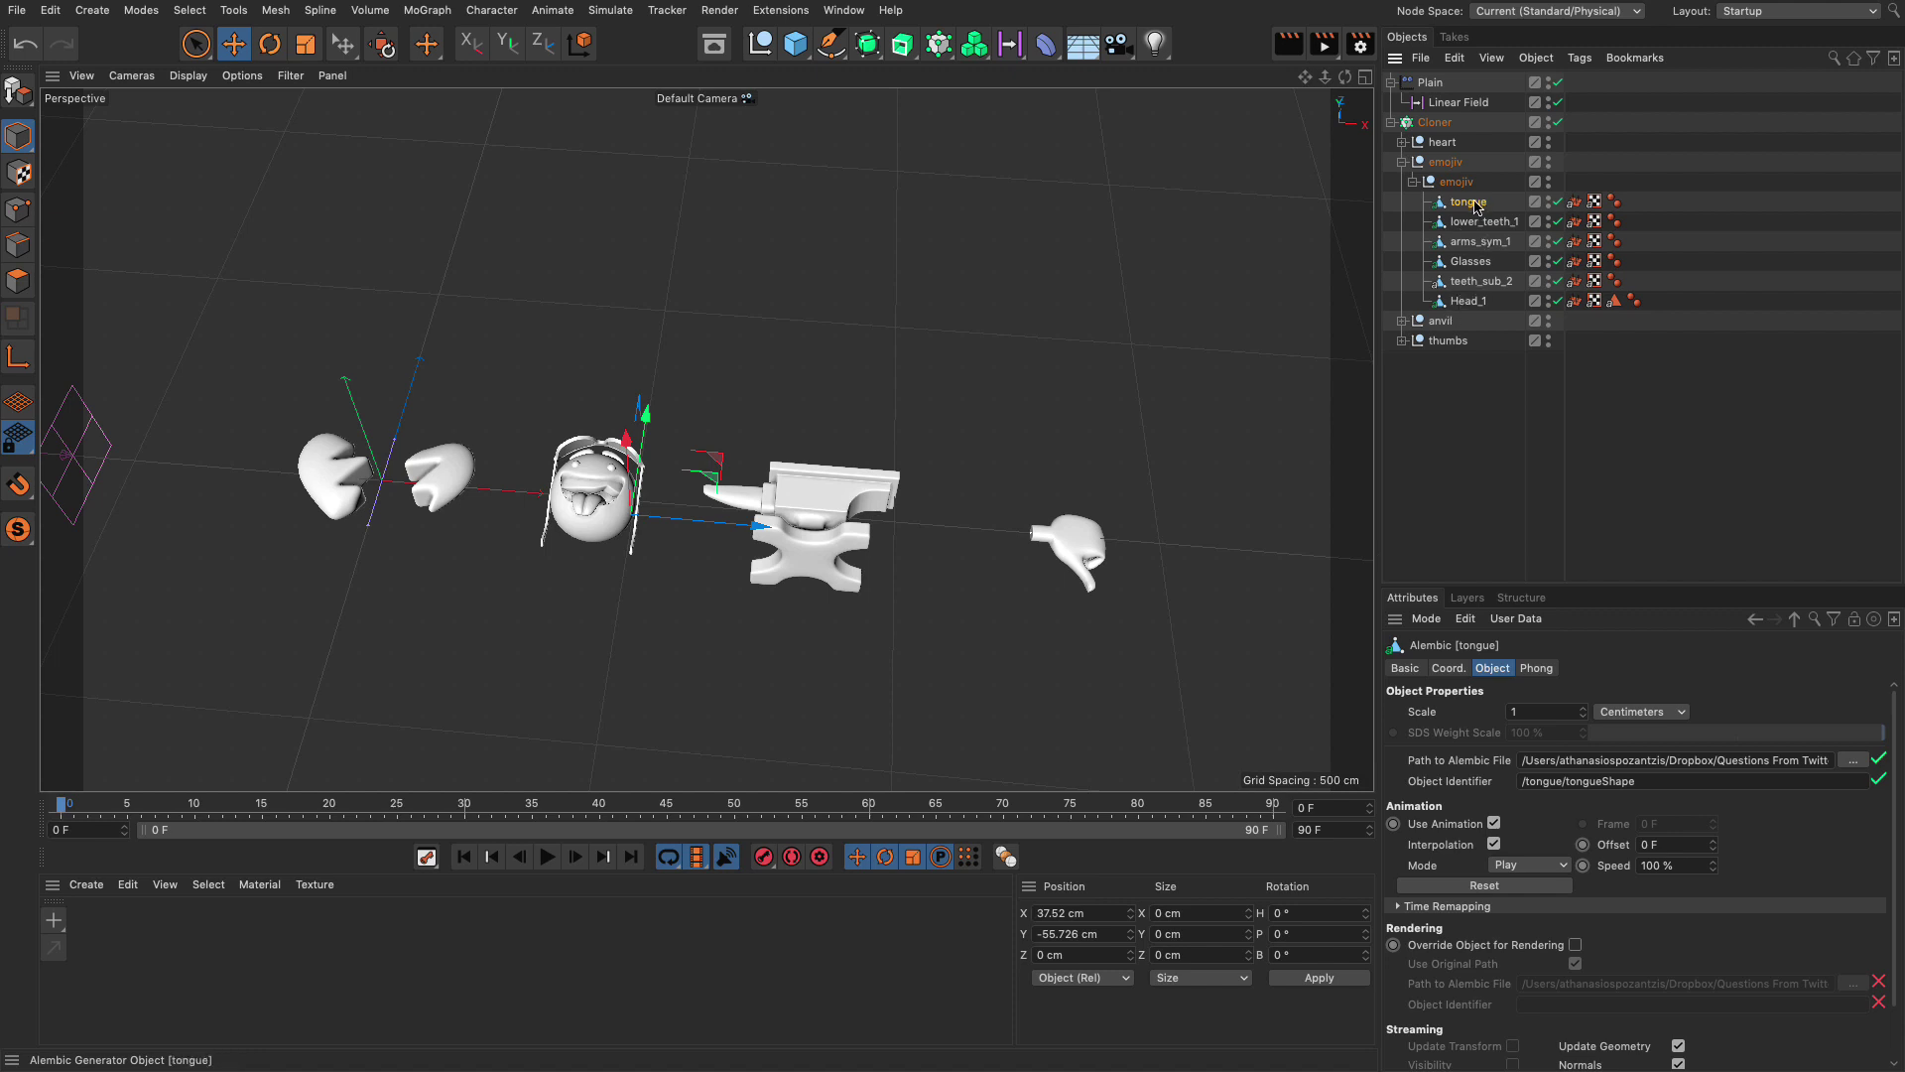
shift+click(1454, 301)
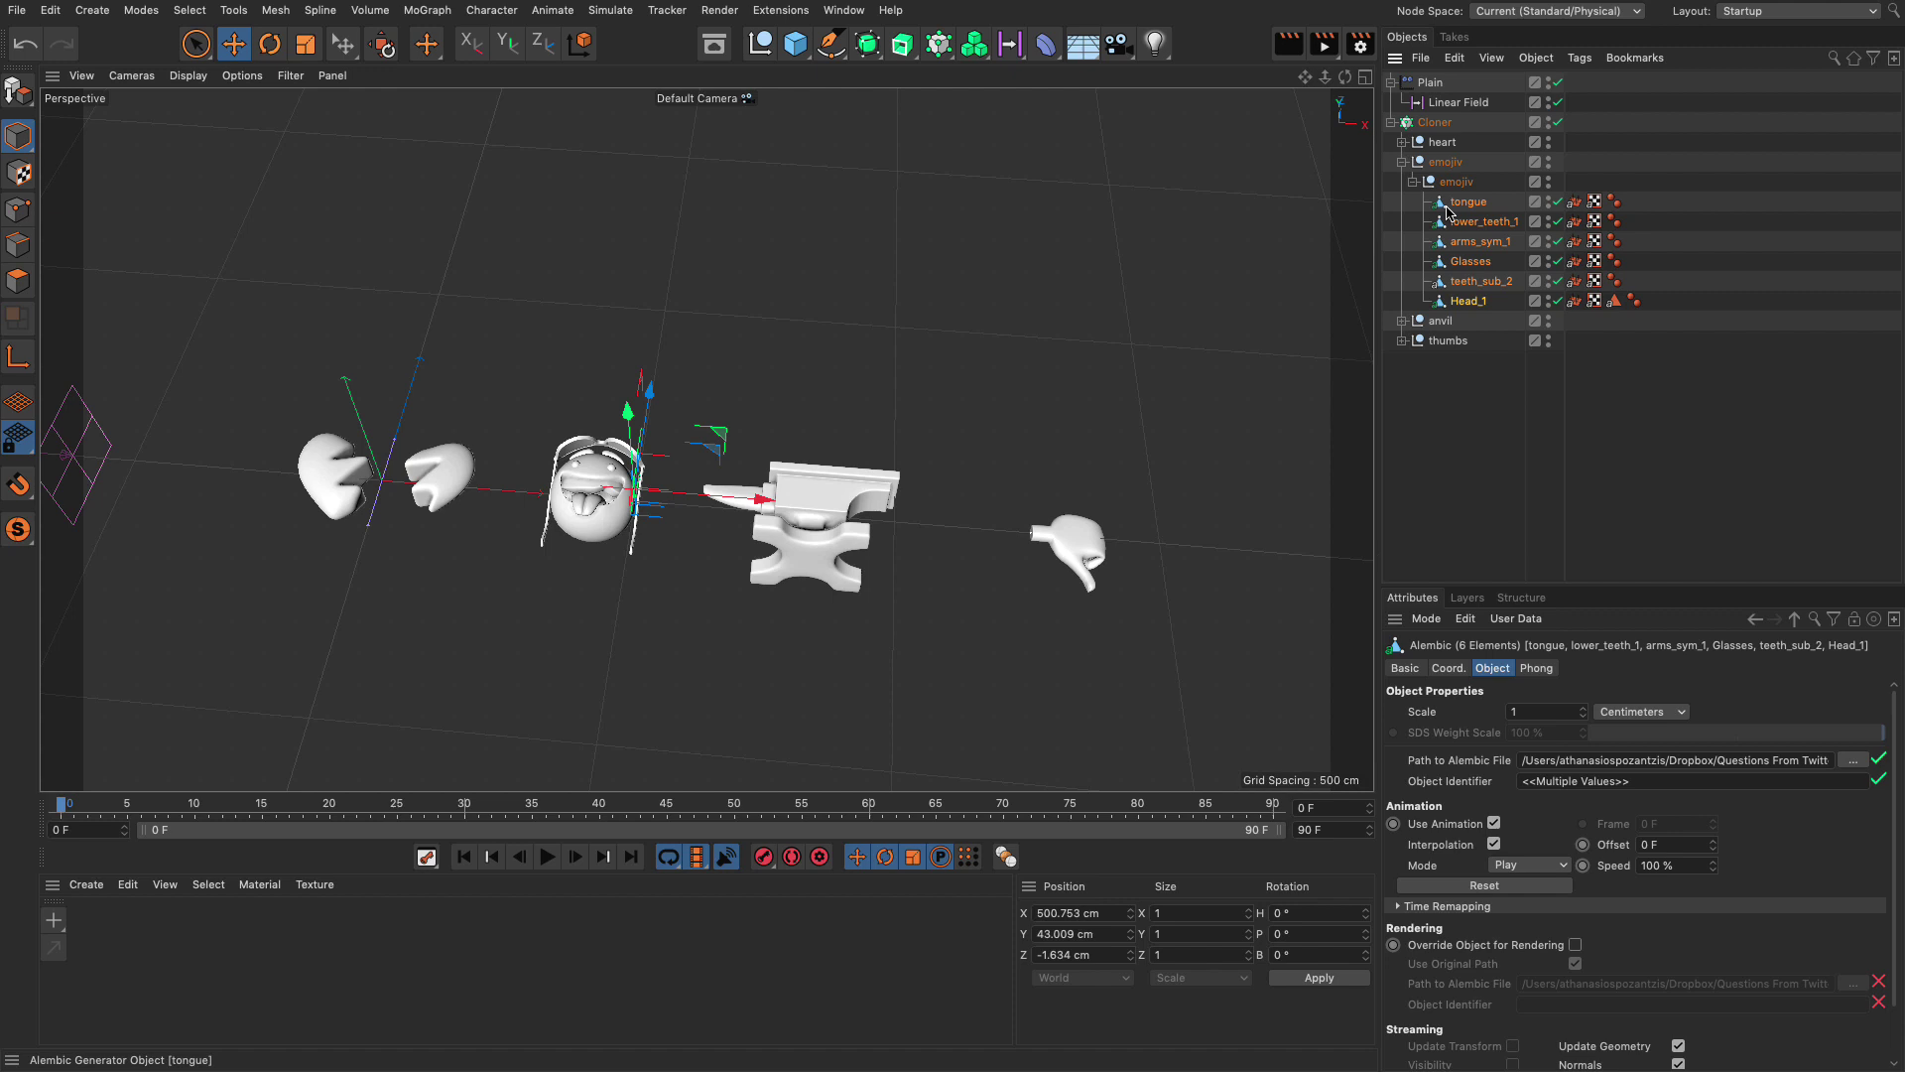
click(845, 12)
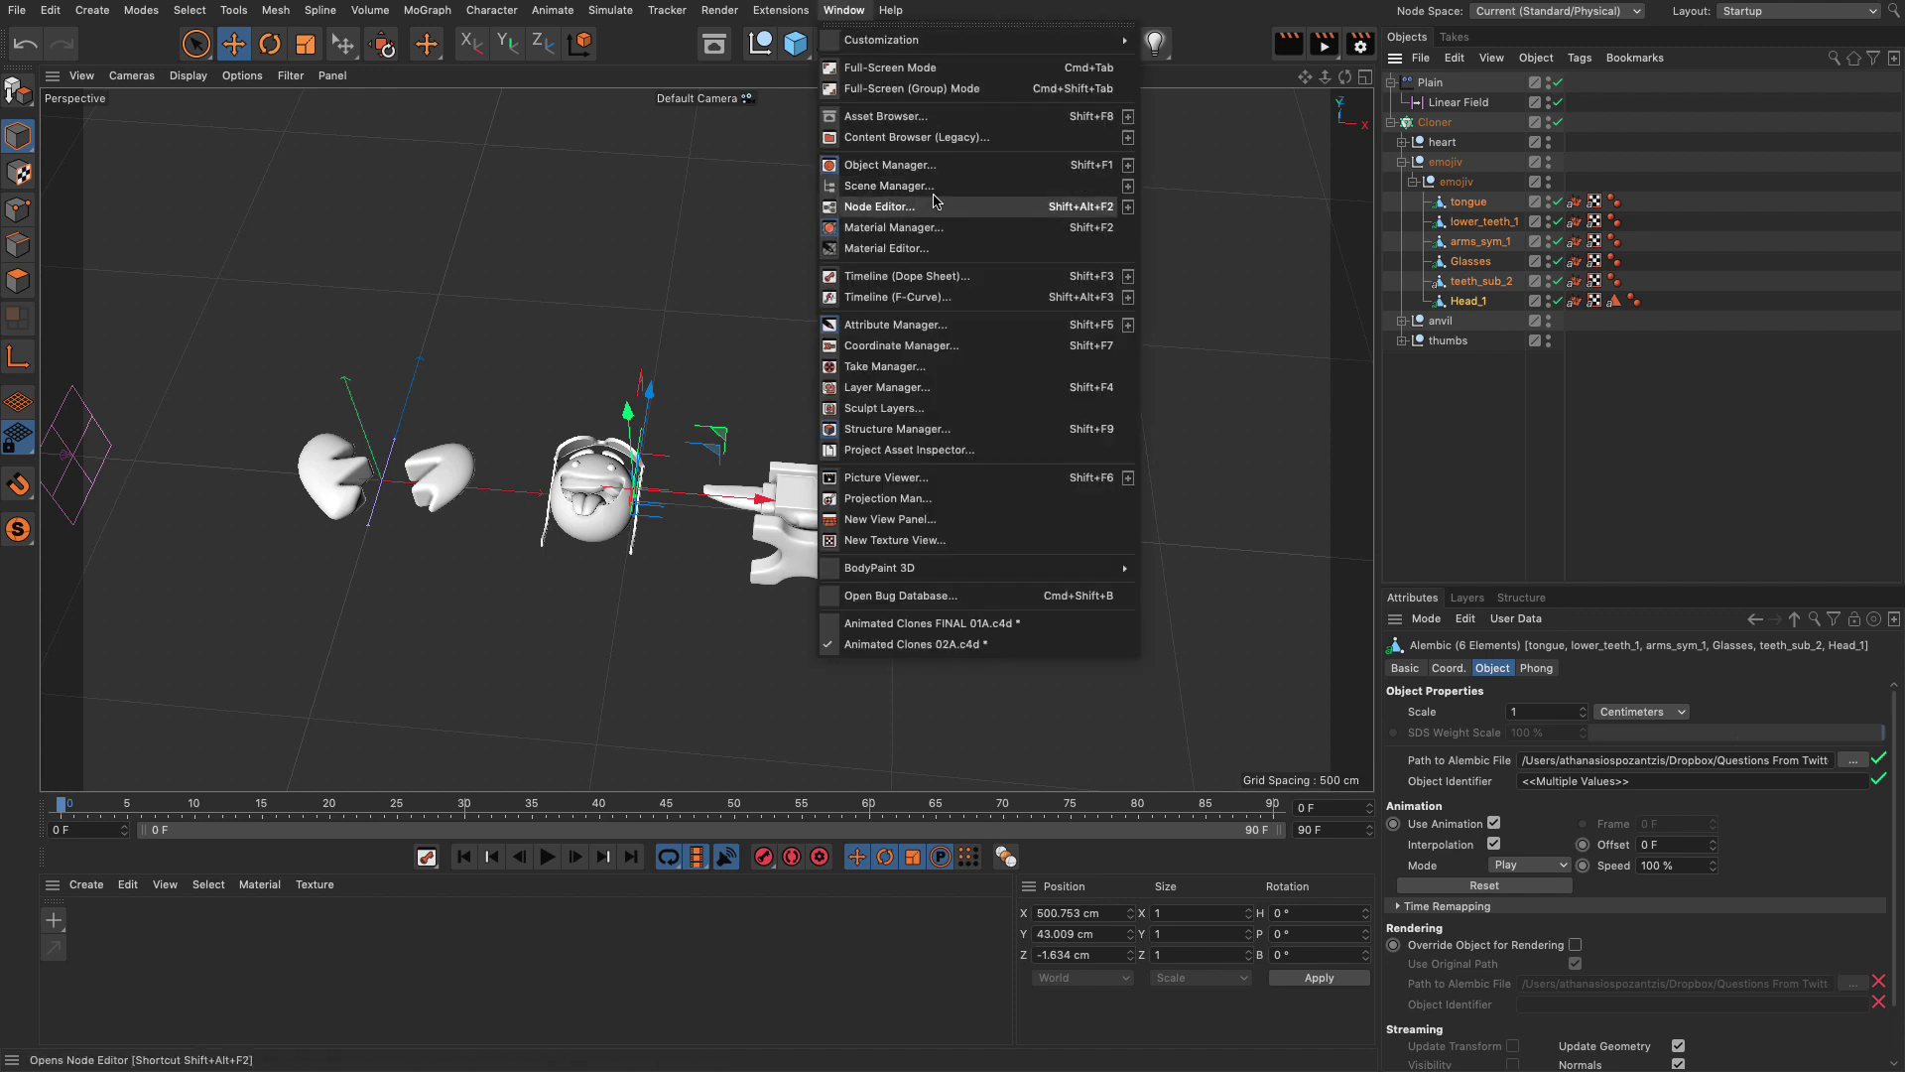
click(901, 283)
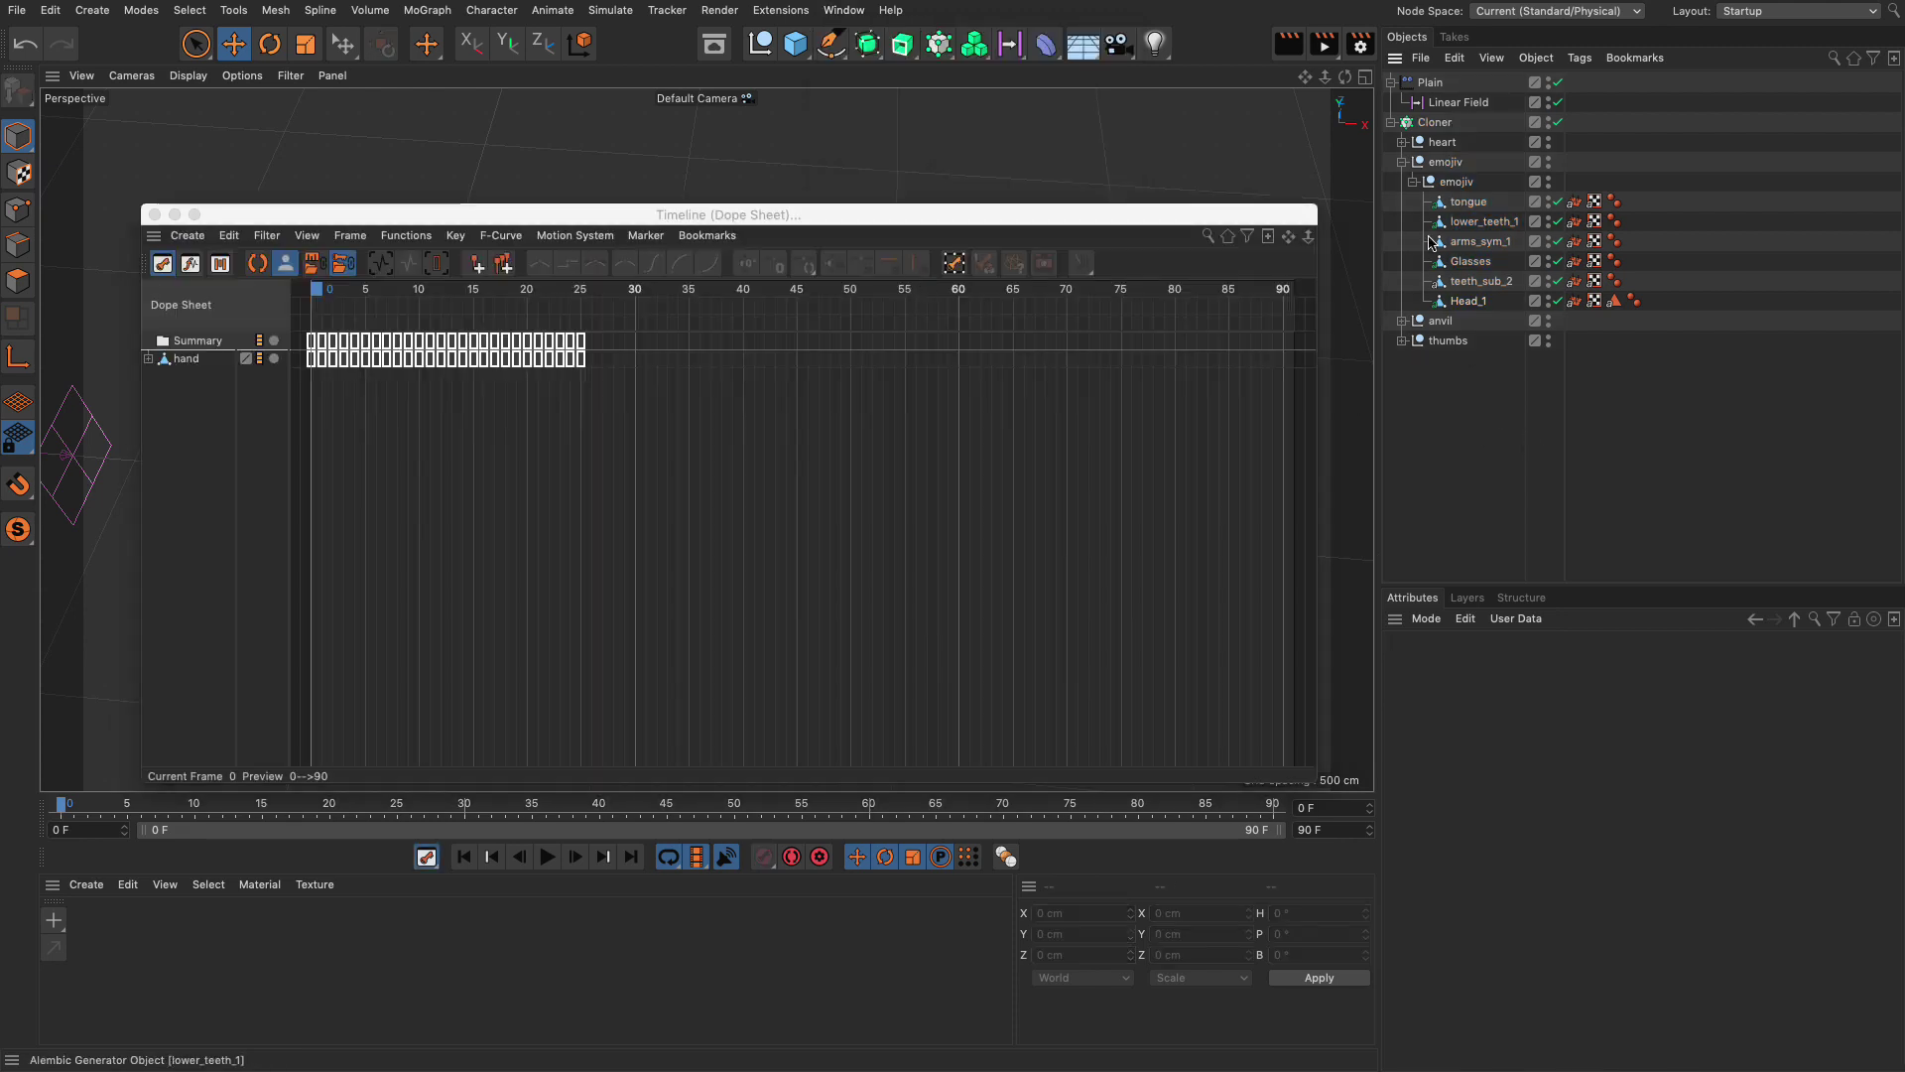
drag(1457, 206, 185, 425)
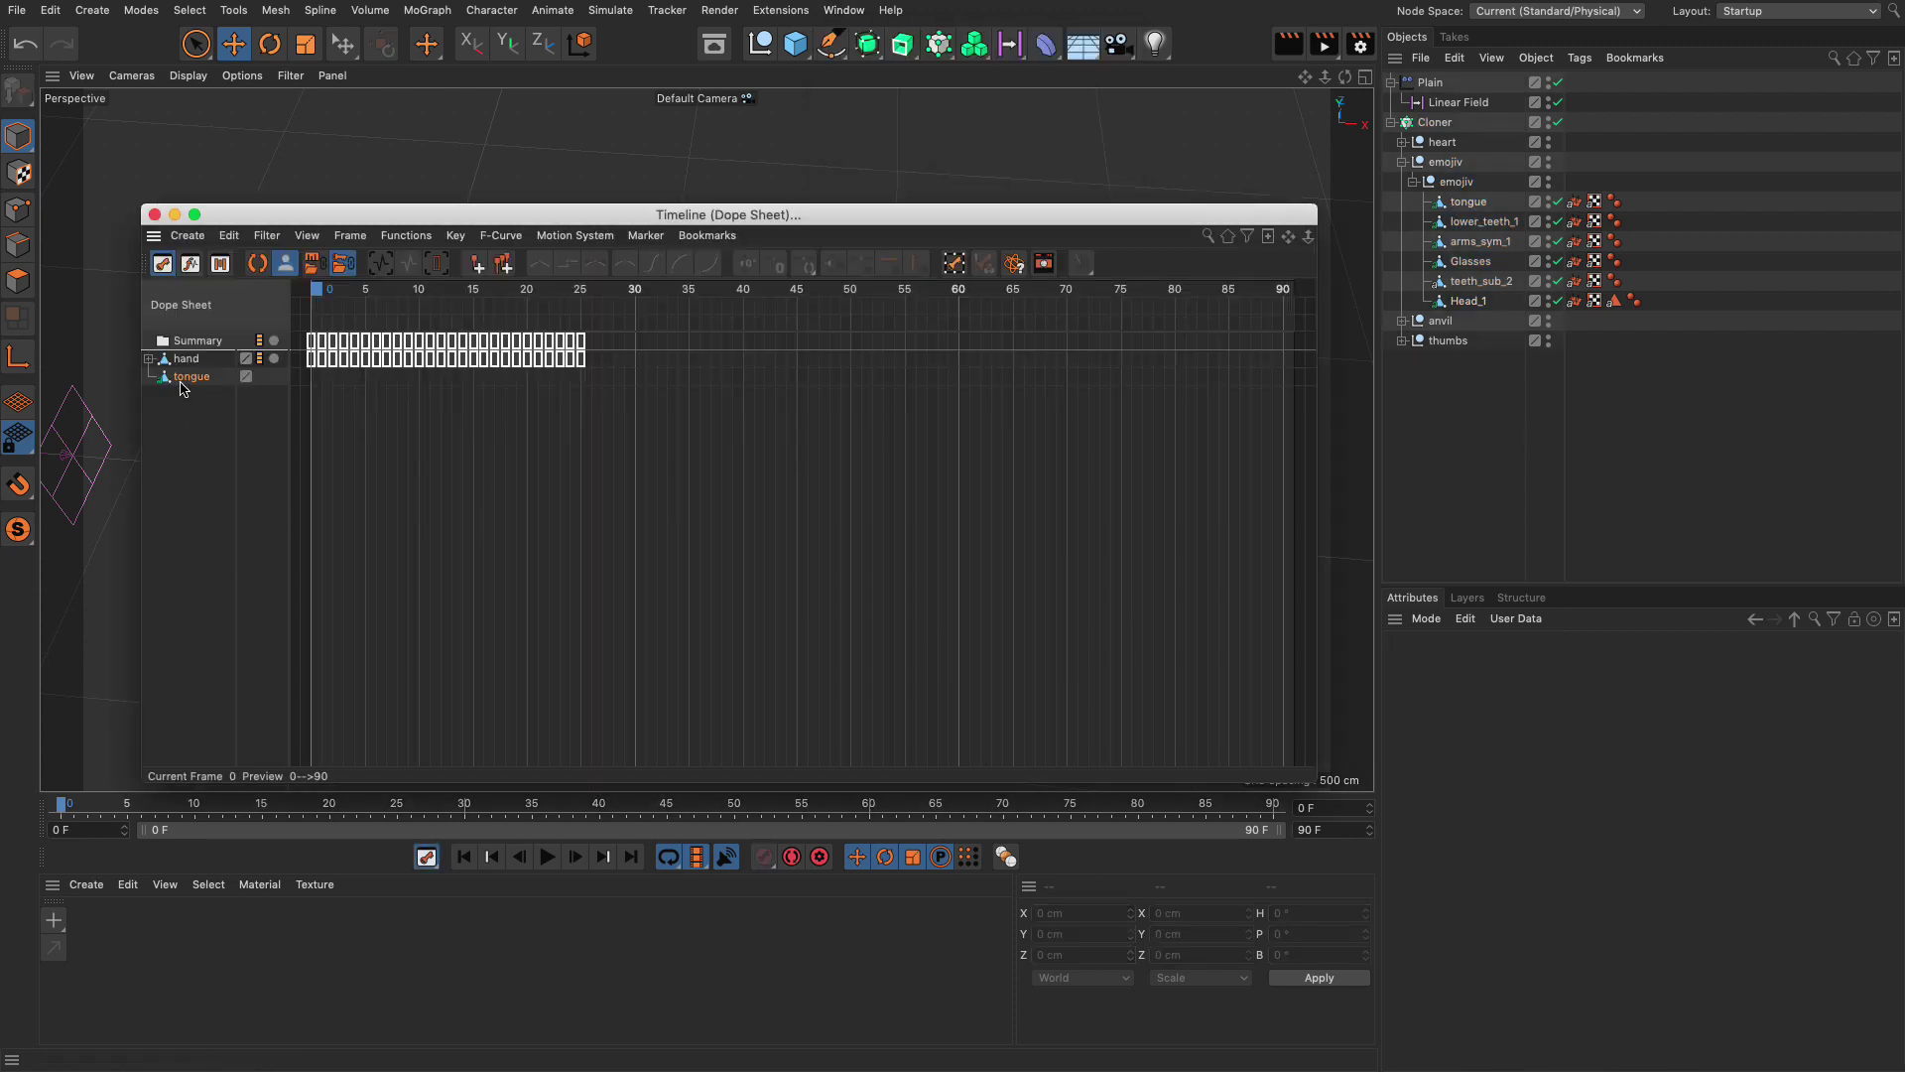
Step: Try to bake the tongue Alembic object from 0 F to 90 F with only PLA included
click(406, 235)
click(422, 339)
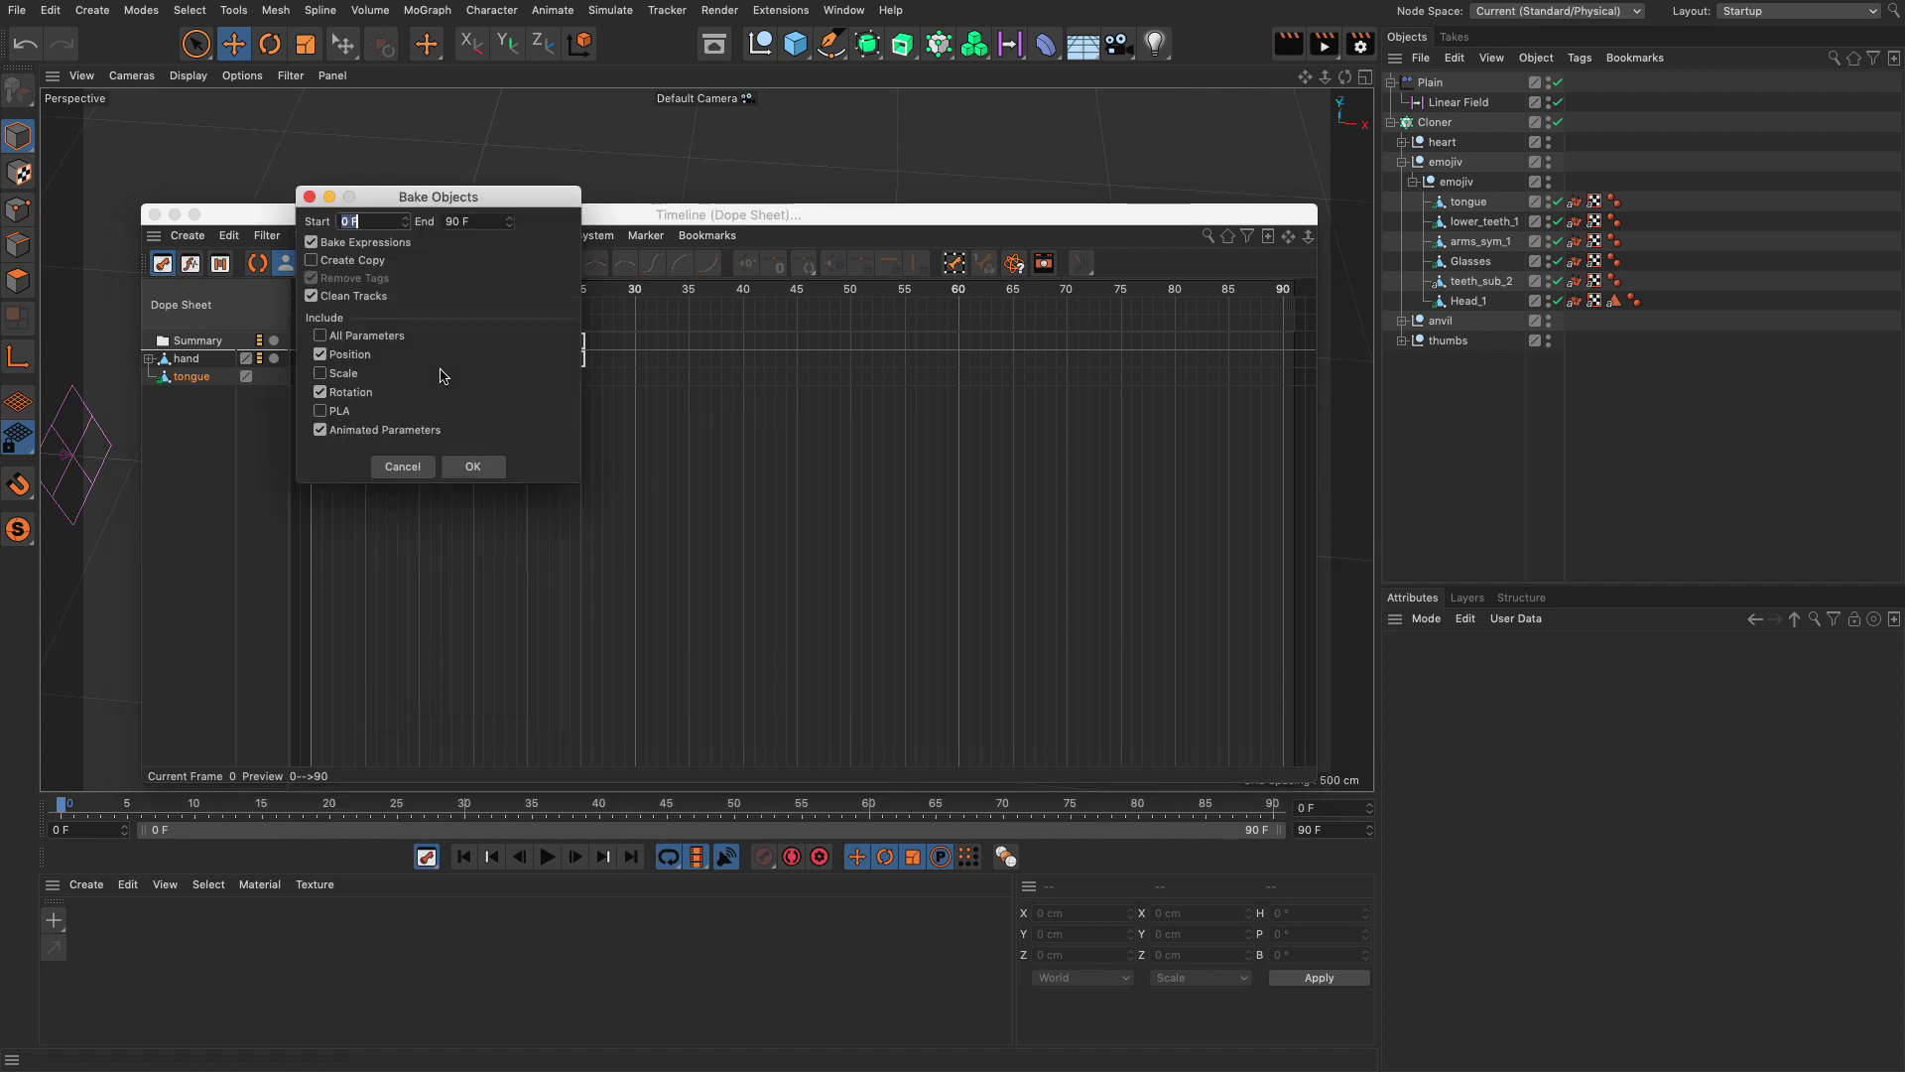
click(320, 354)
click(321, 392)
click(320, 429)
click(320, 411)
click(474, 466)
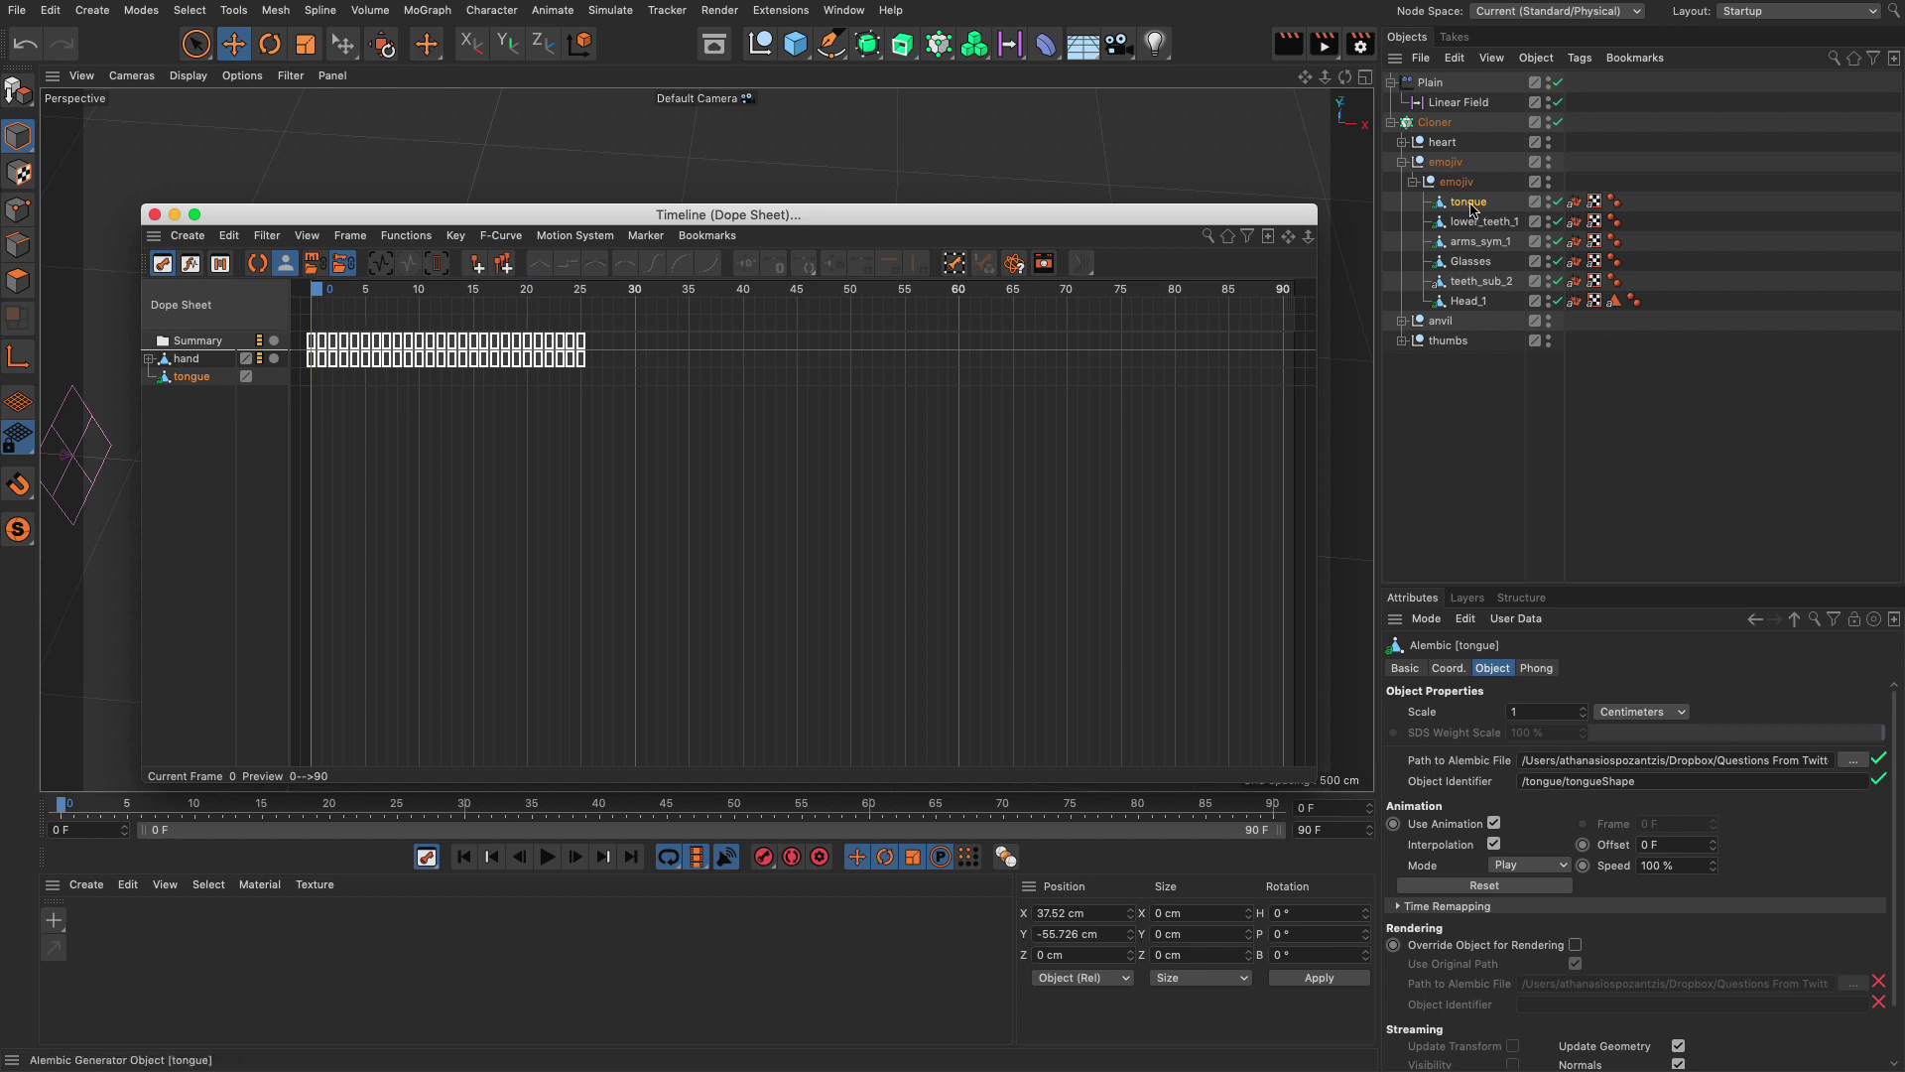
Step: Make the six emoji Alembic objects editable and show the tag properties of the tongue's Alembic Morph tag
shift+click(1468, 302)
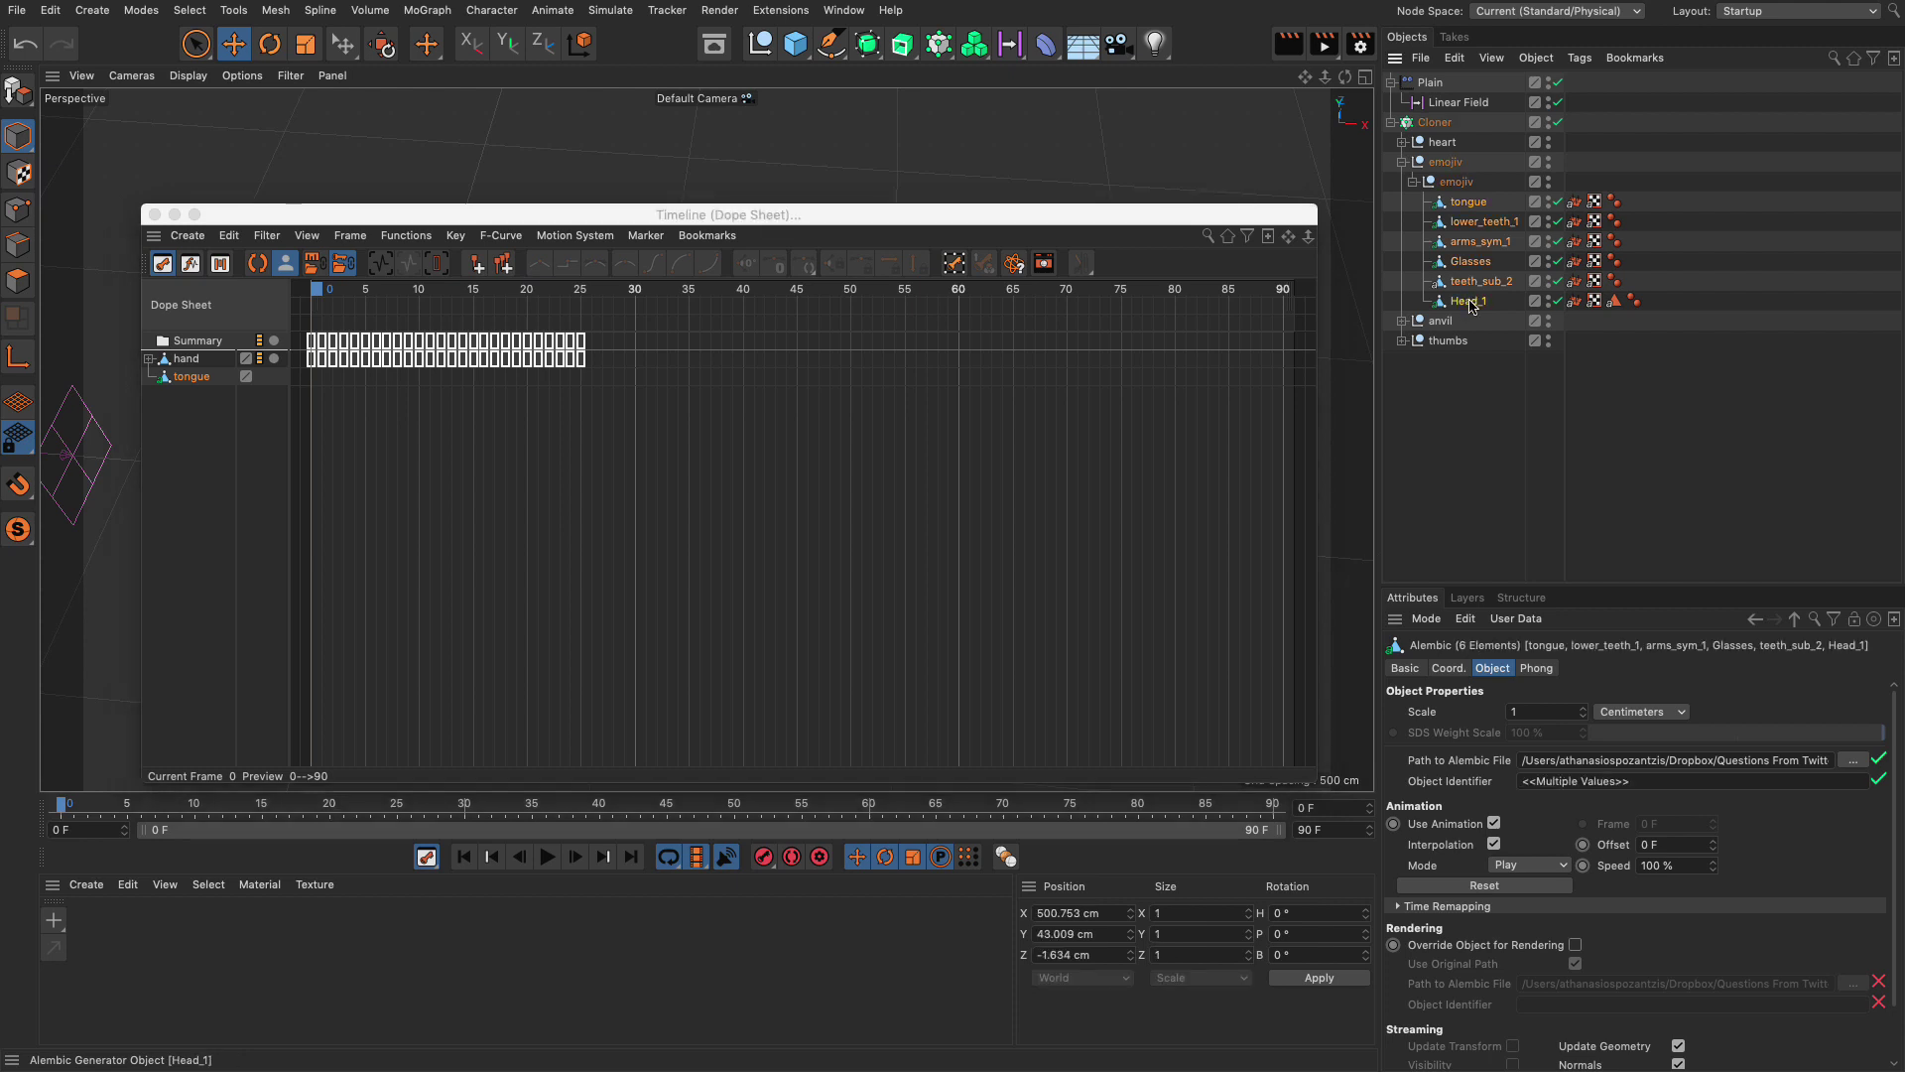
key(c)
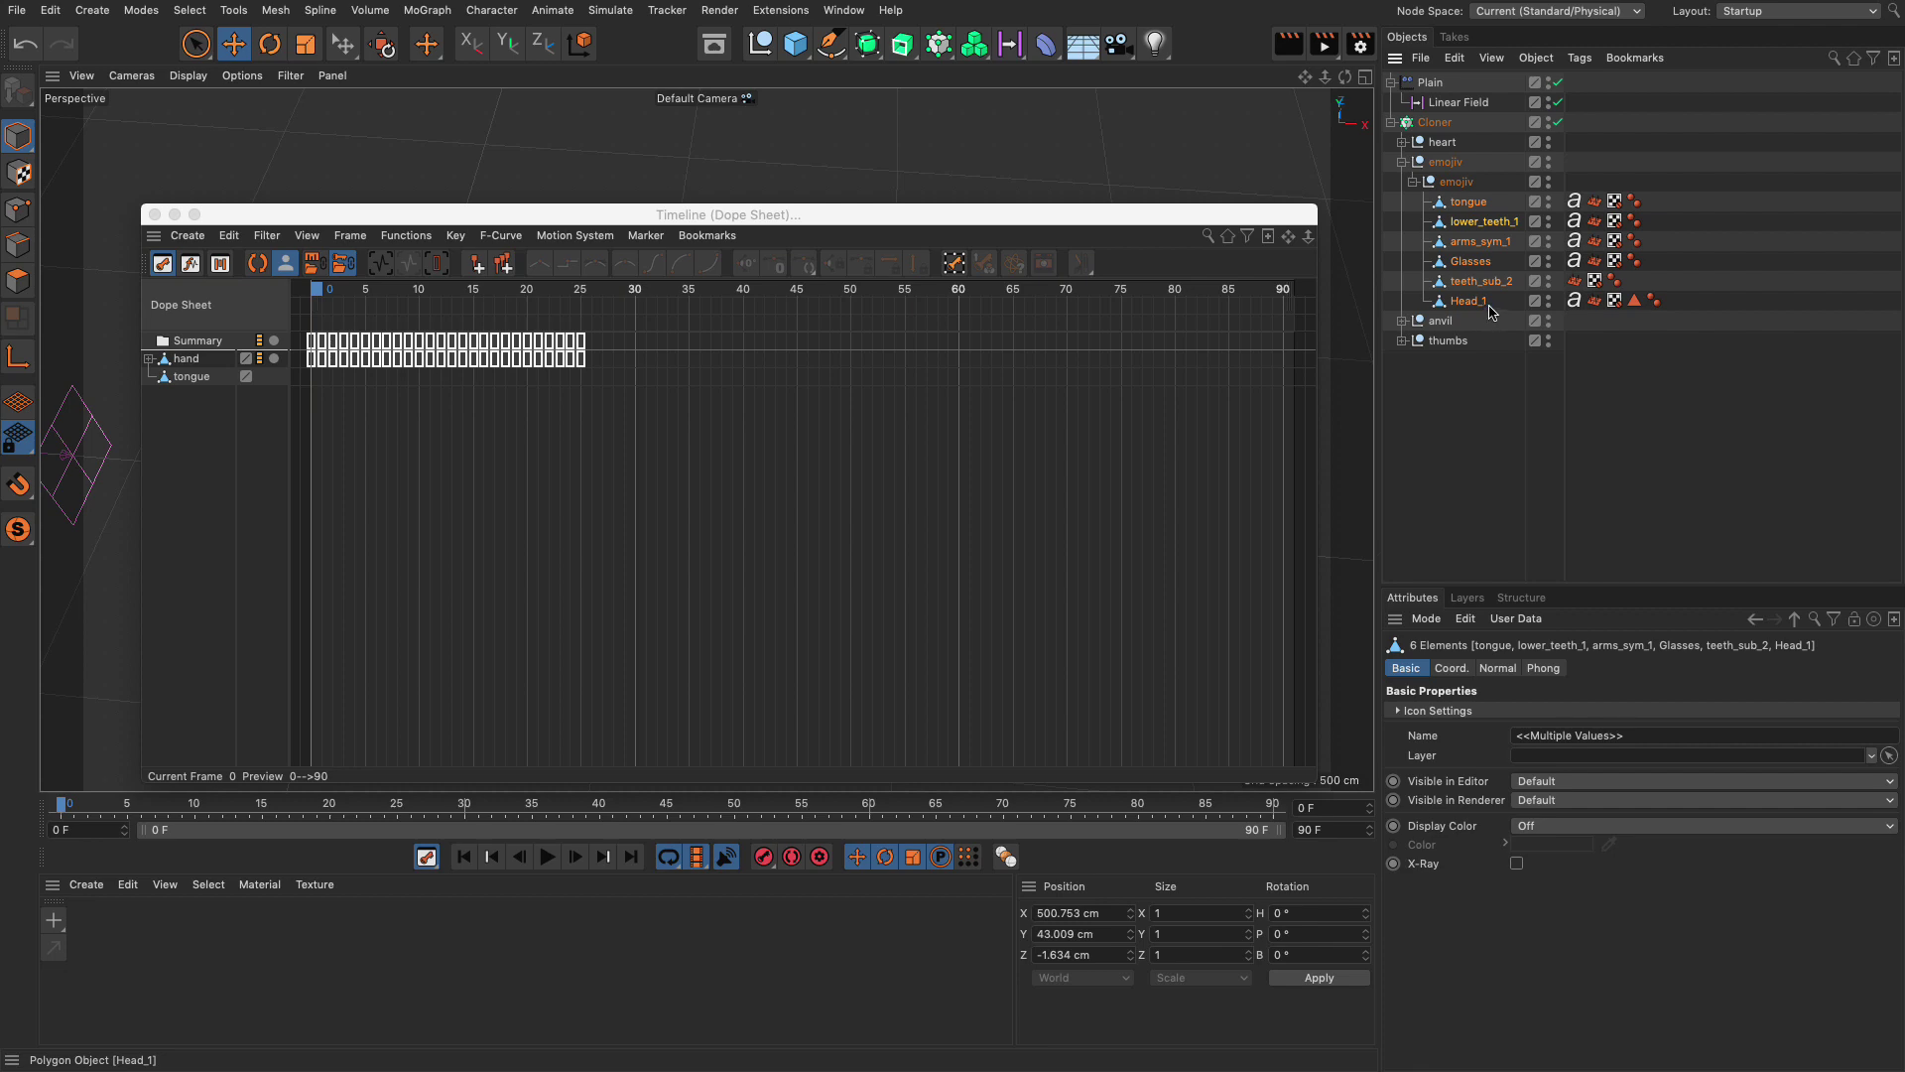
click(1476, 206)
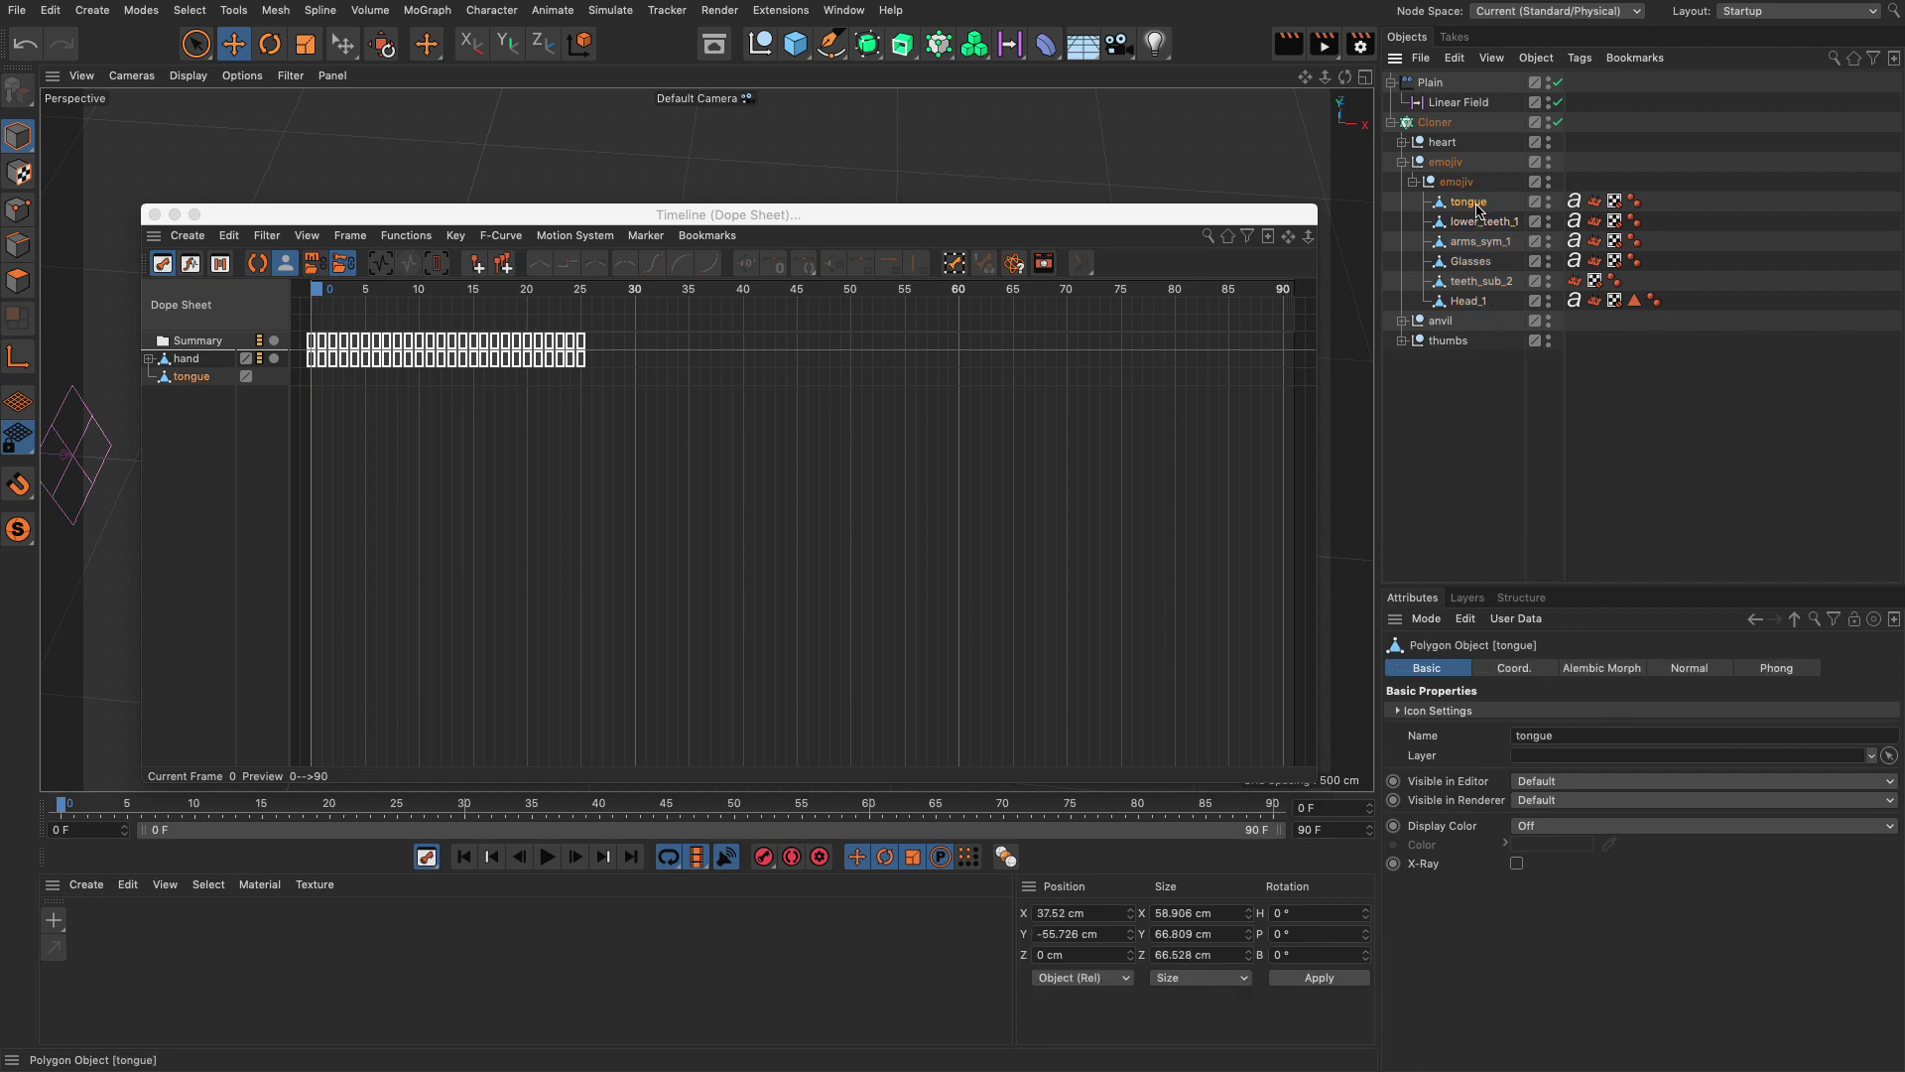
drag(1179, 217, 1200, 664)
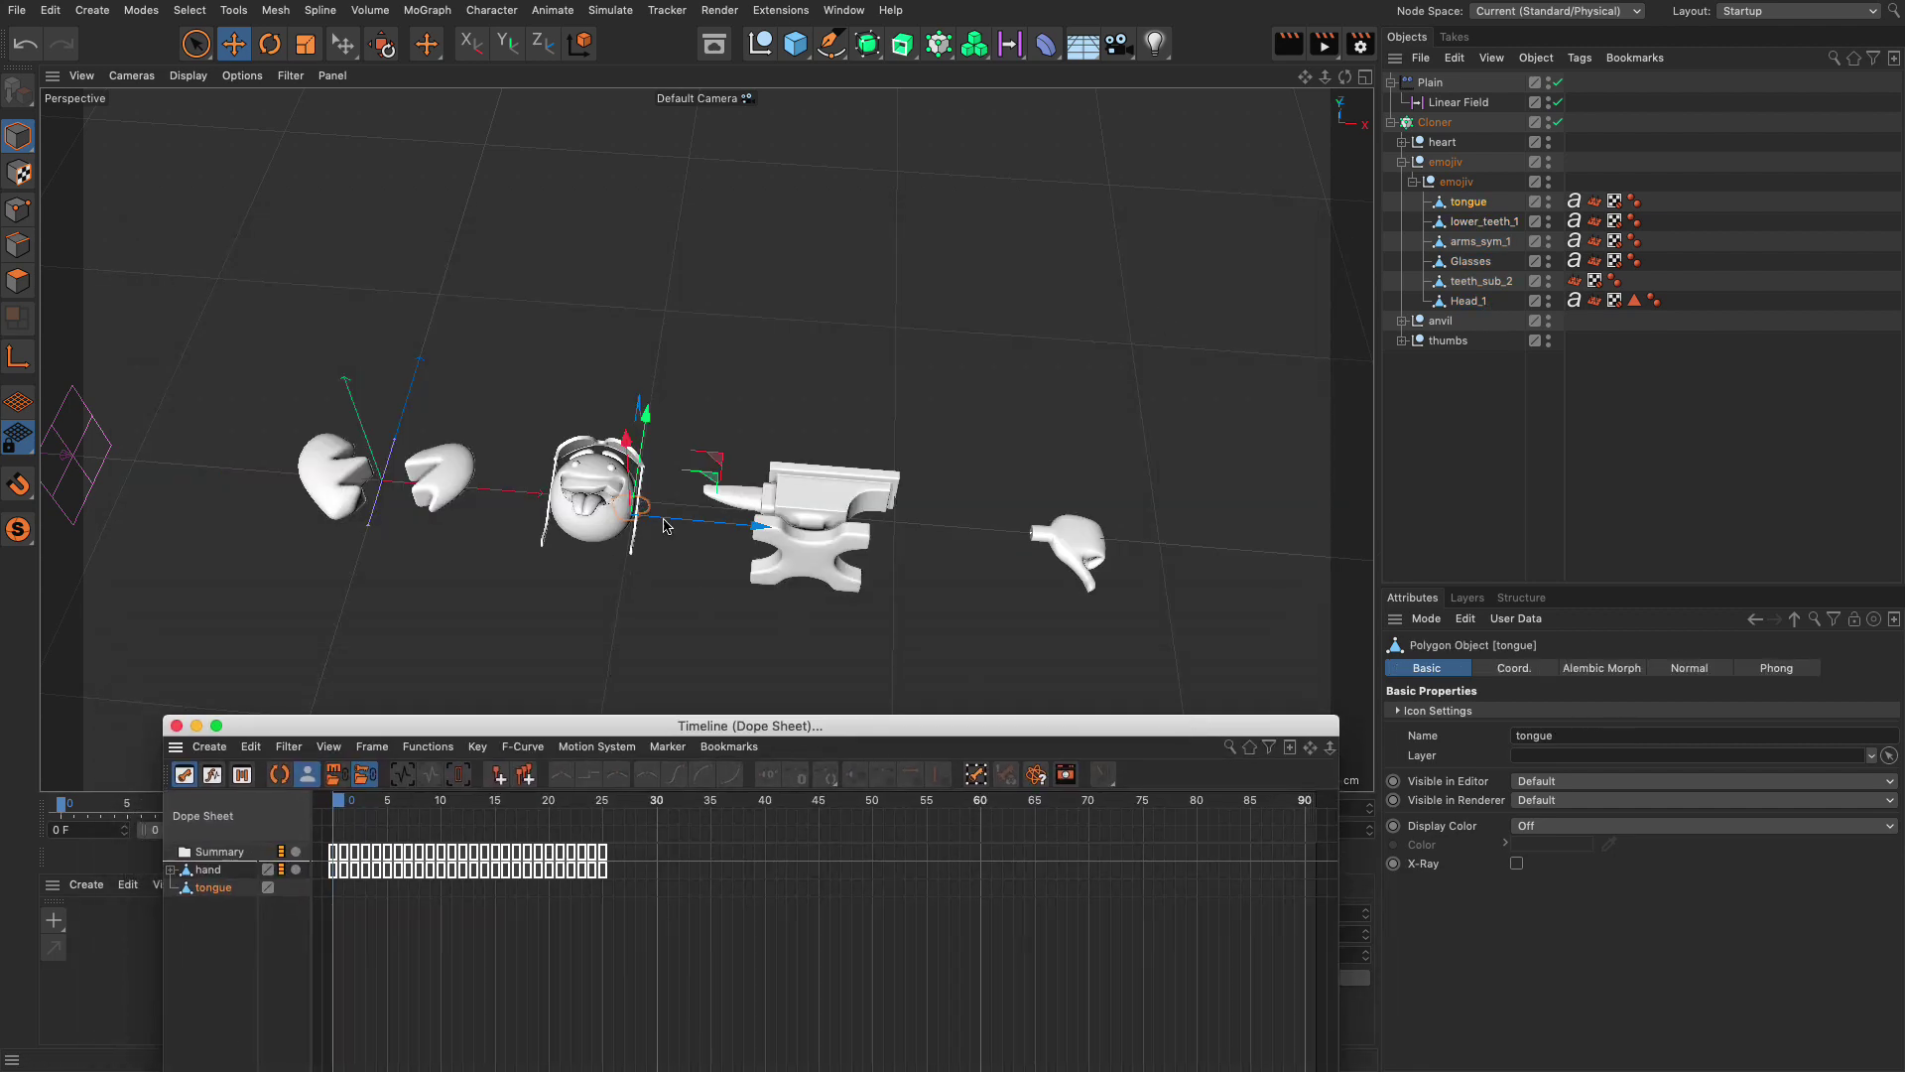
click(1575, 202)
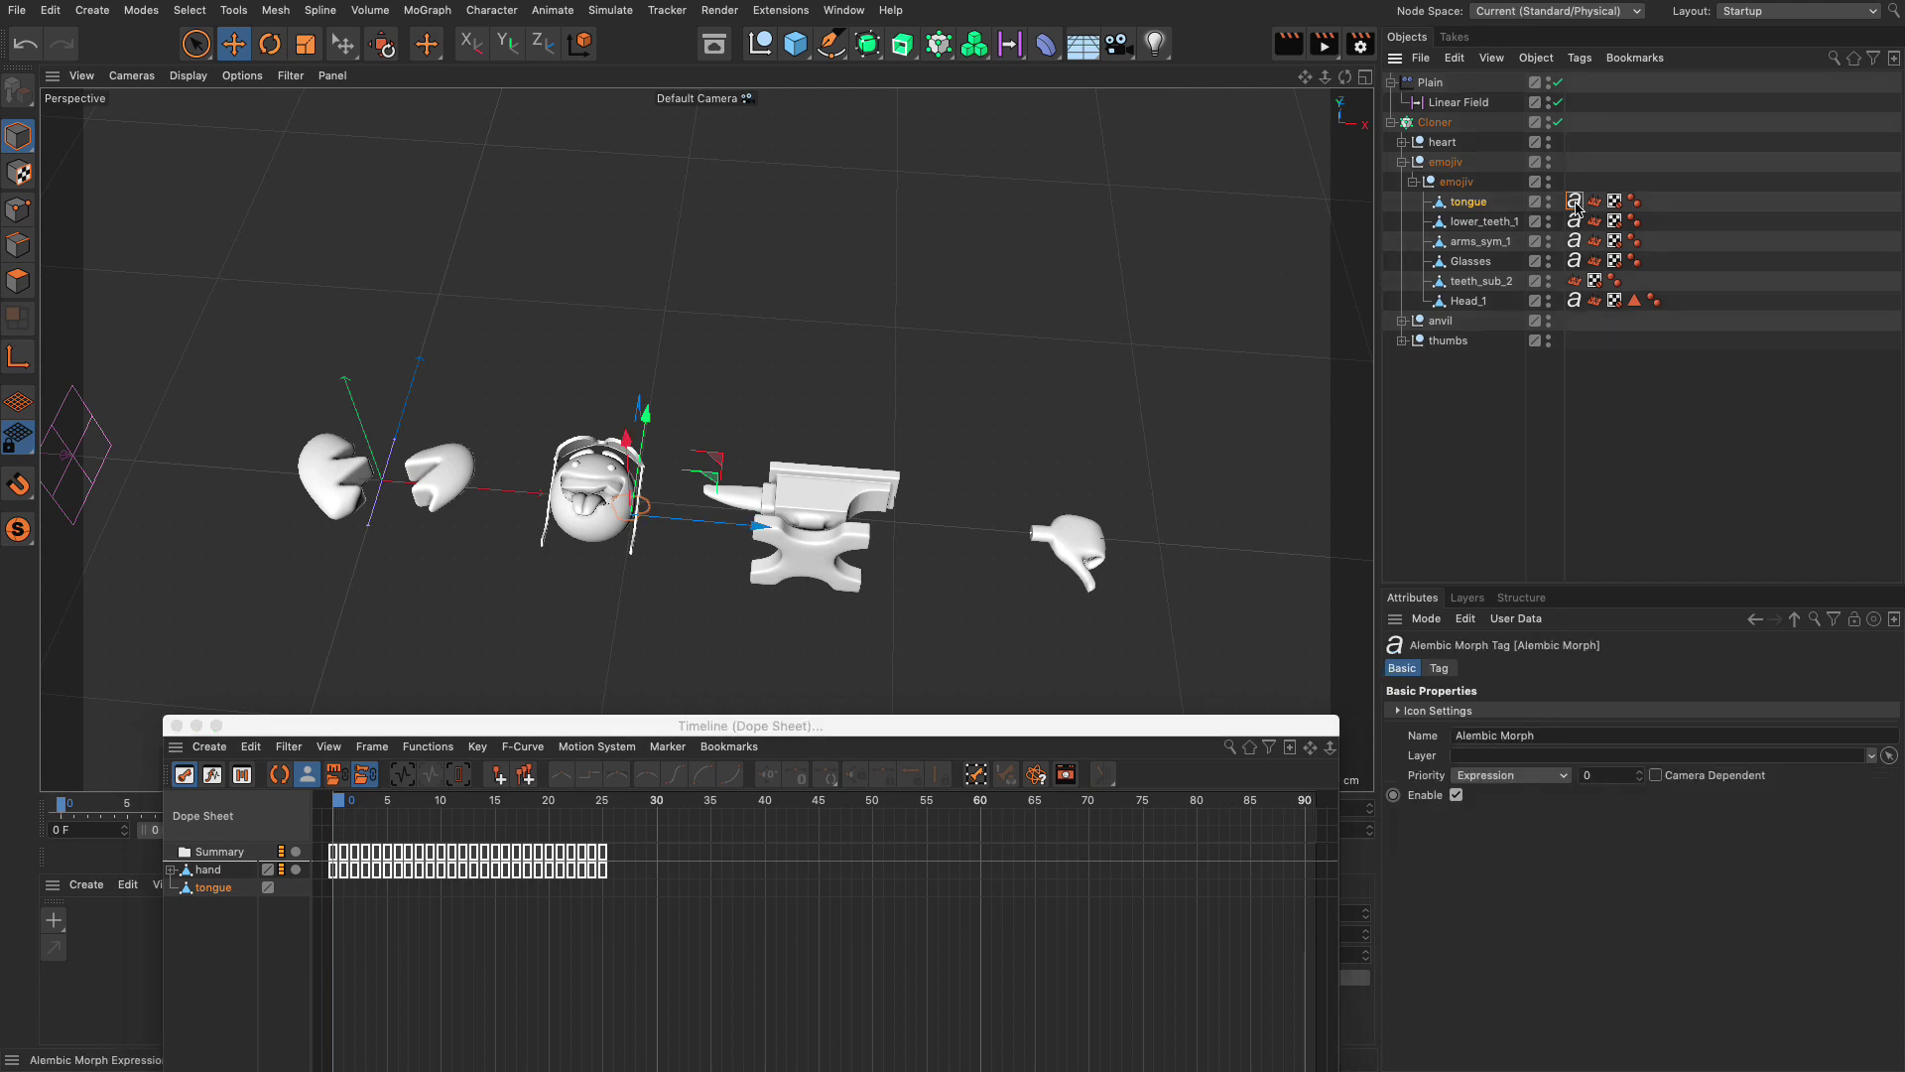
click(1439, 668)
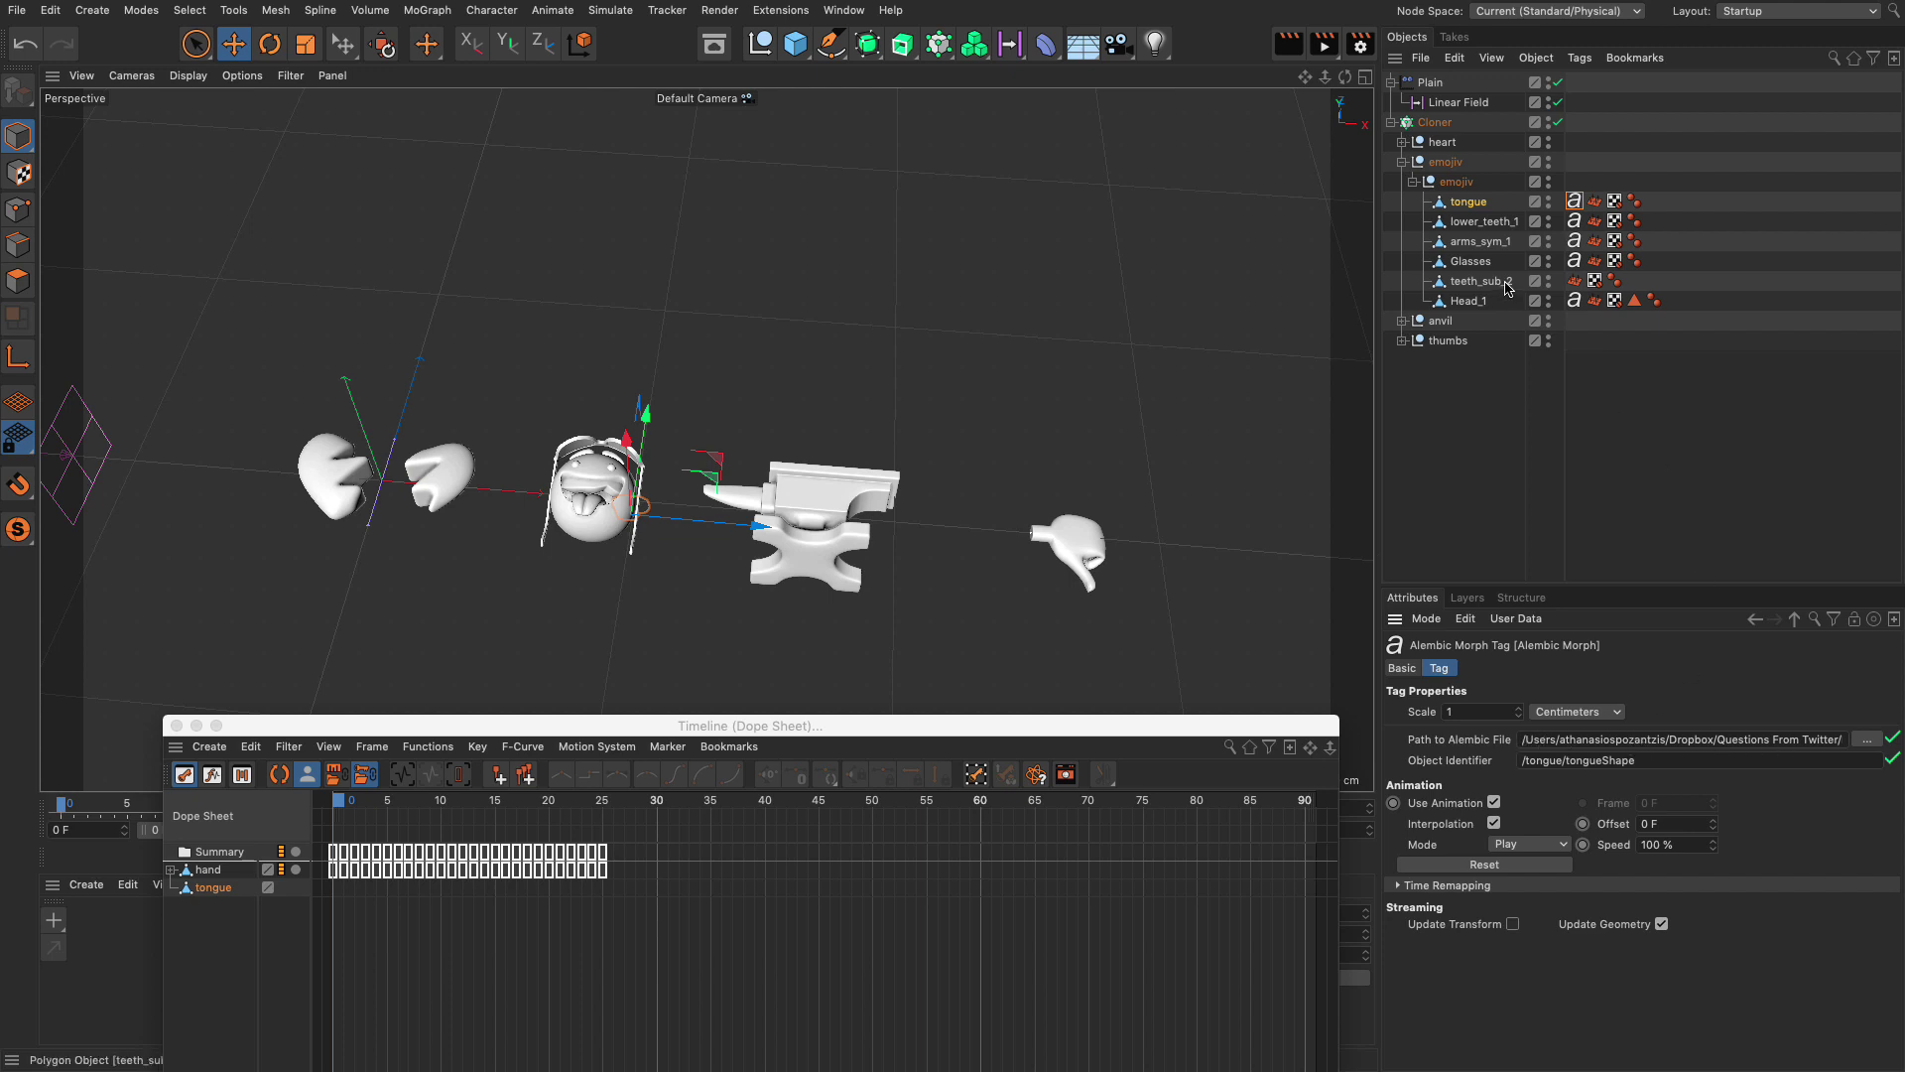
Step: Add tongue, lower_teeth_1, arms_sym_1, Glasses and Head_1 to the Dope Sheet, leaving out teeth_sub_2
click(1445, 208)
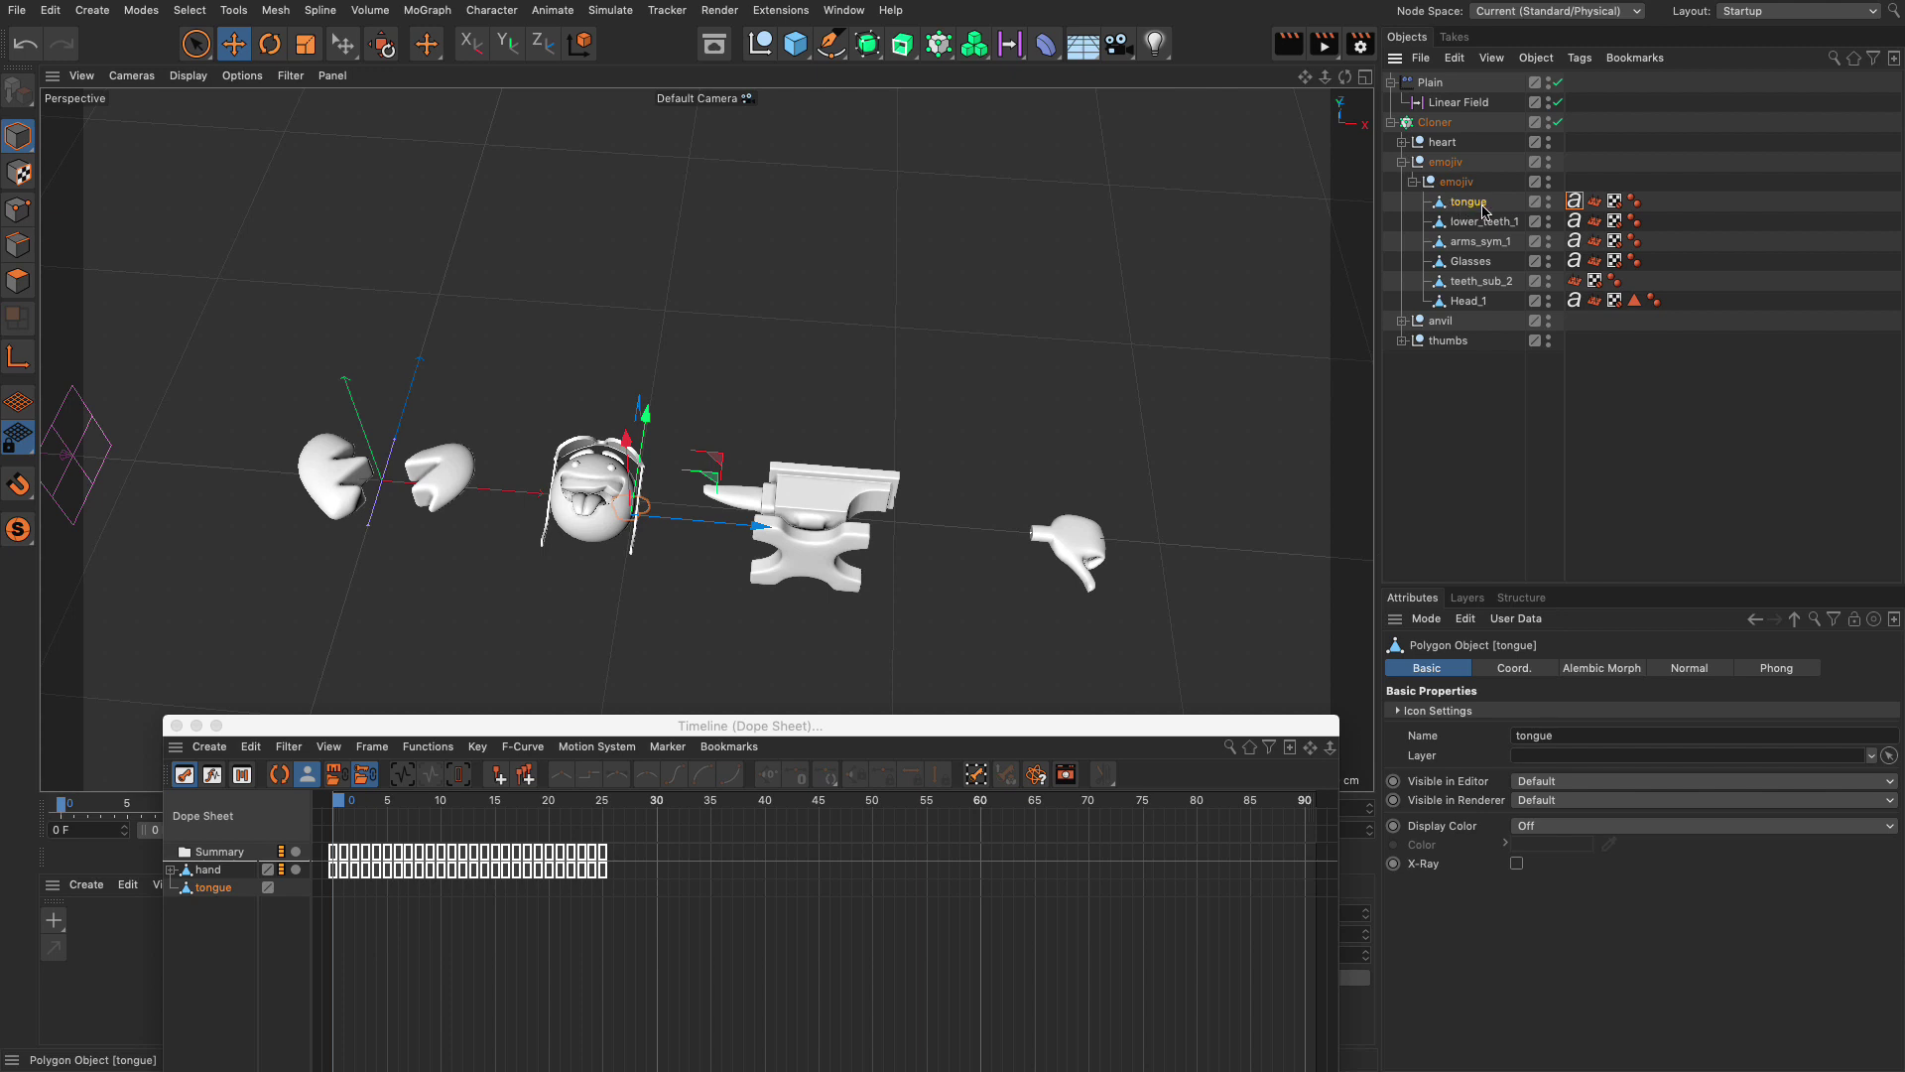
shift+click(1475, 303)
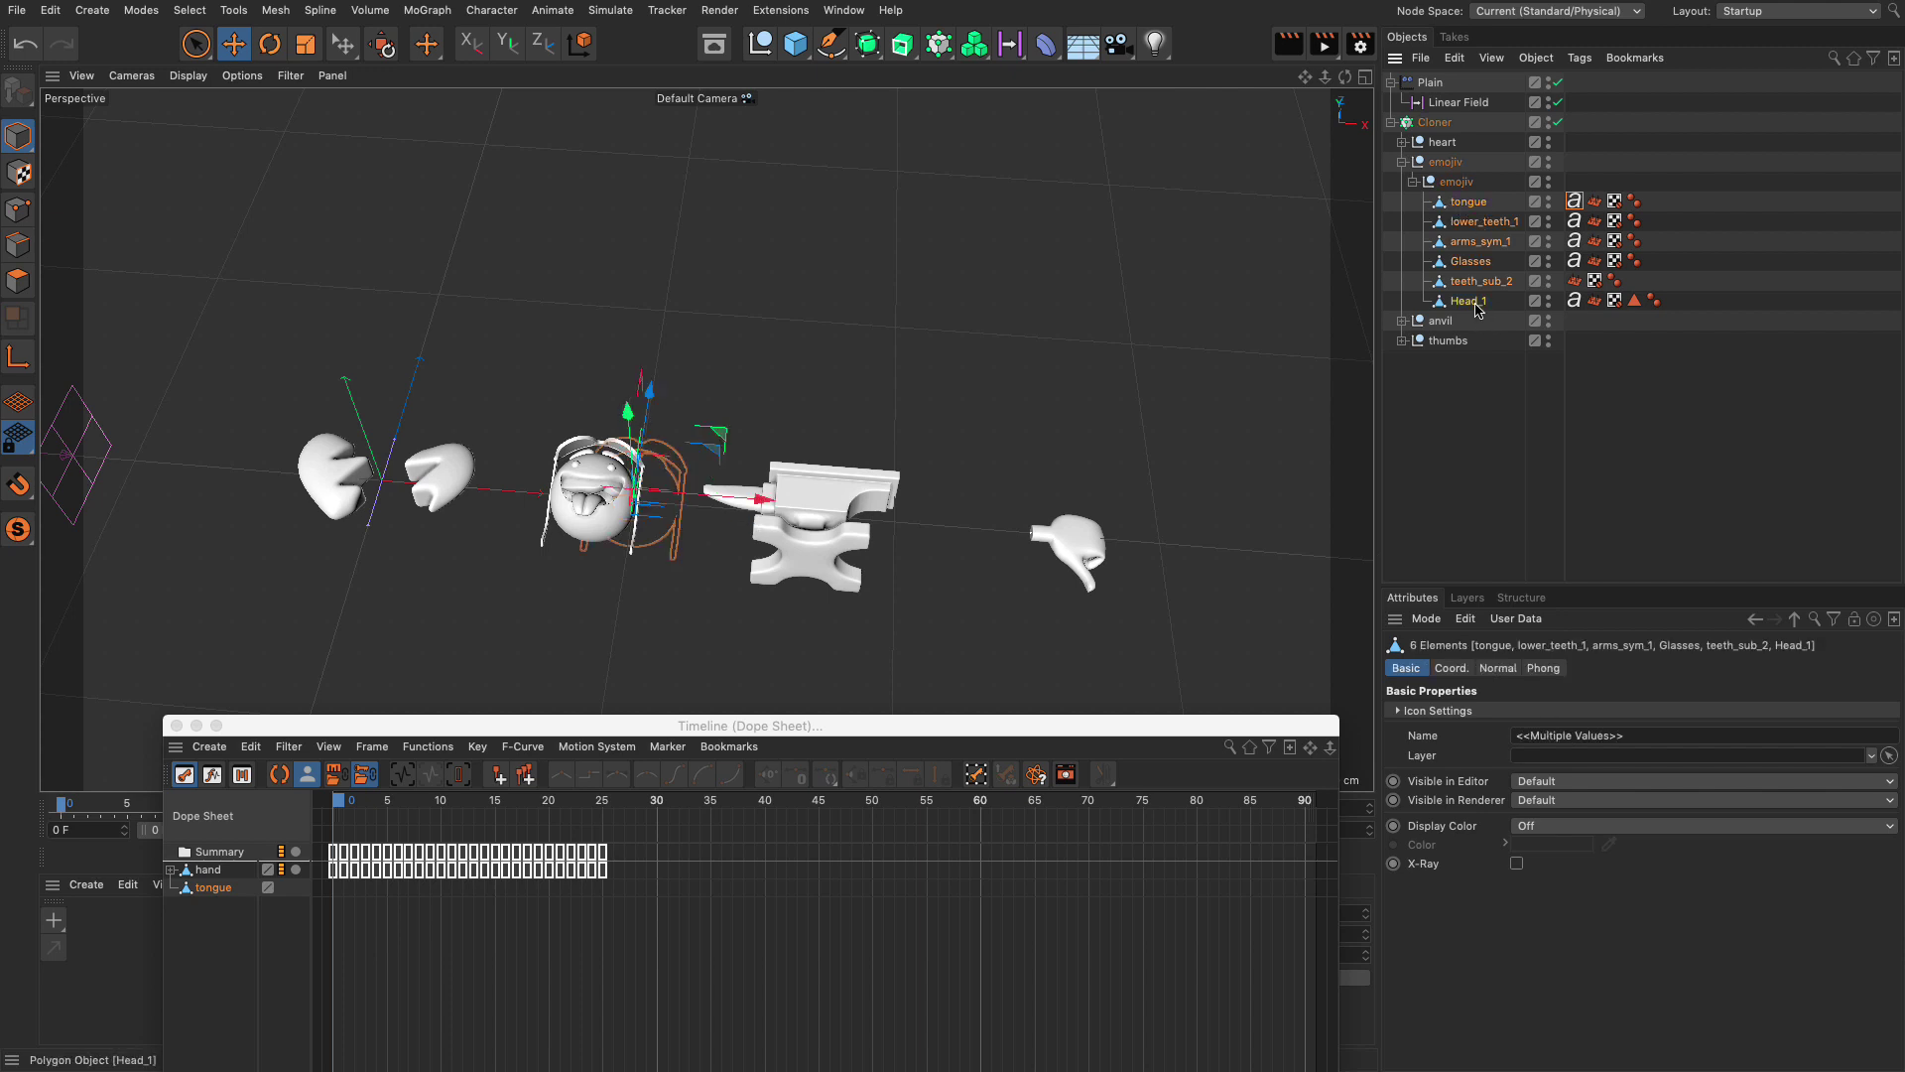
ctrl+click(1470, 283)
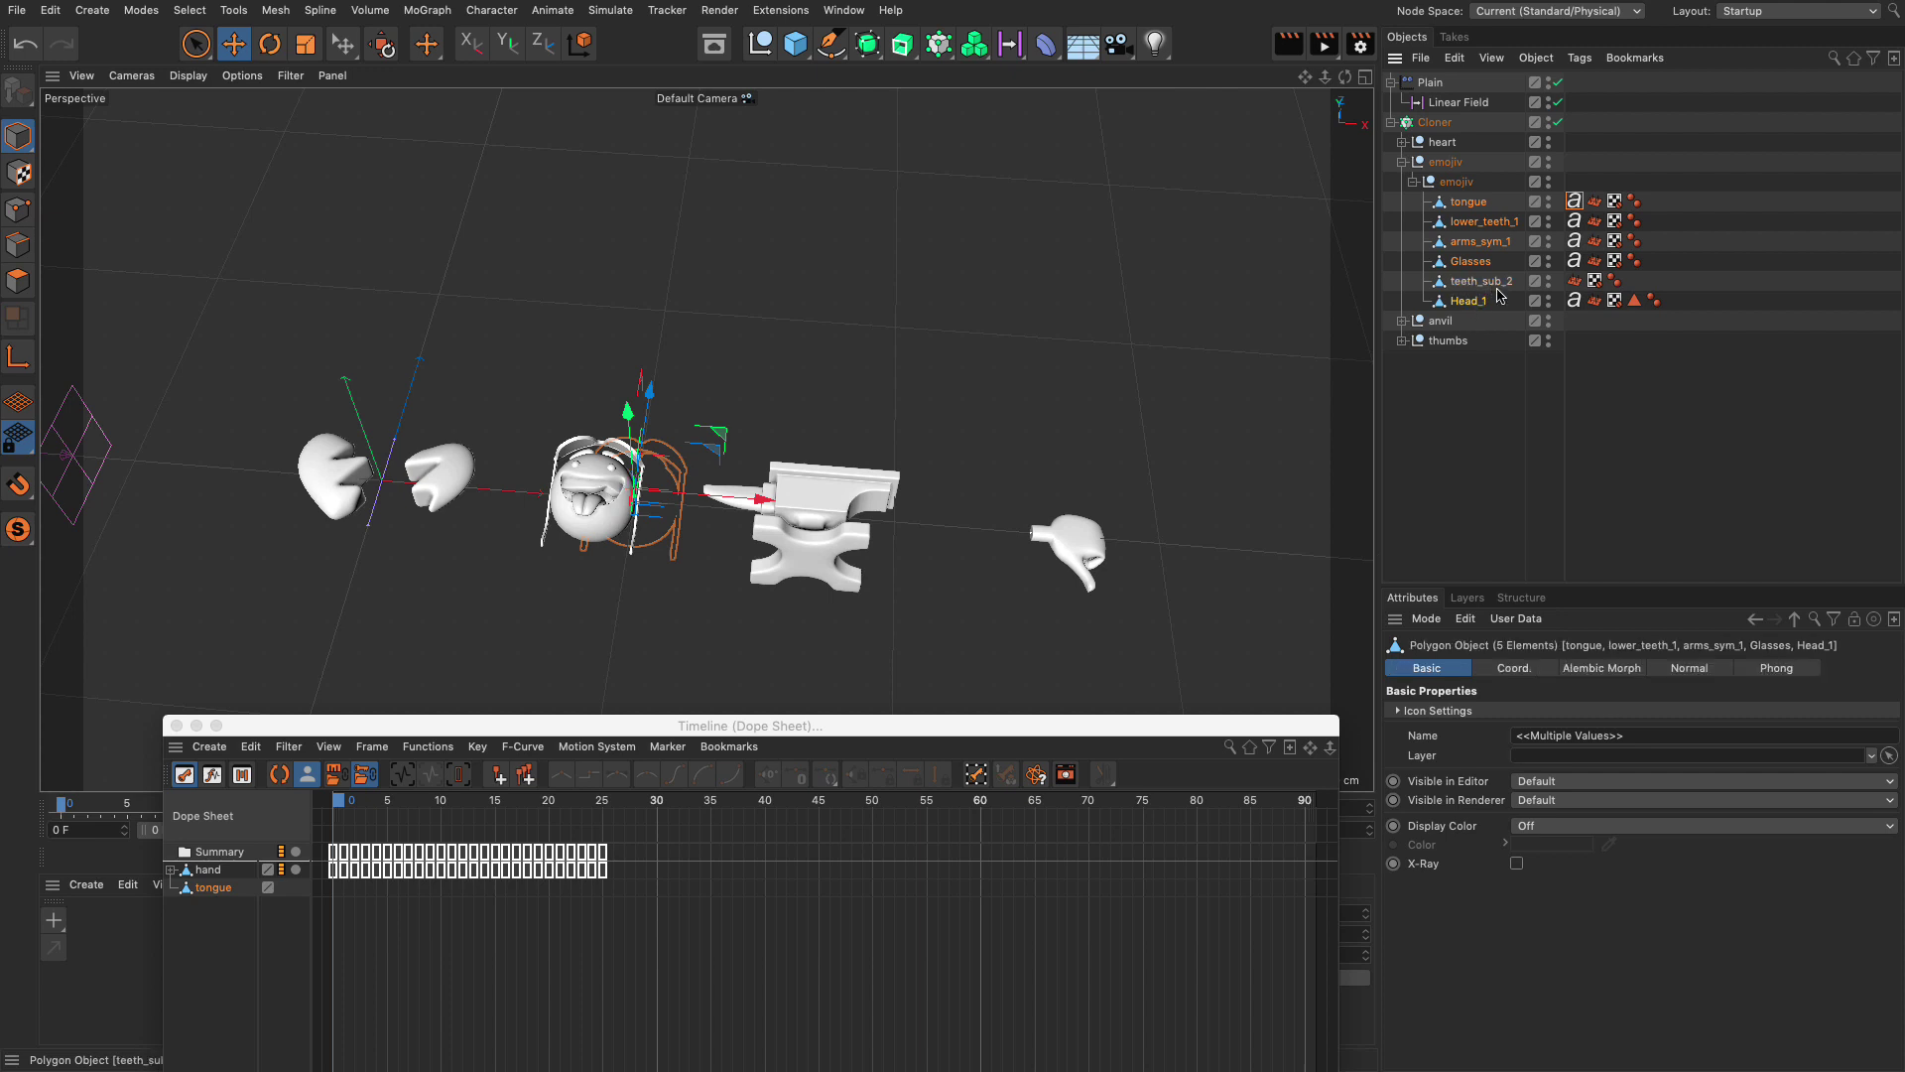
drag(840, 730, 828, 188)
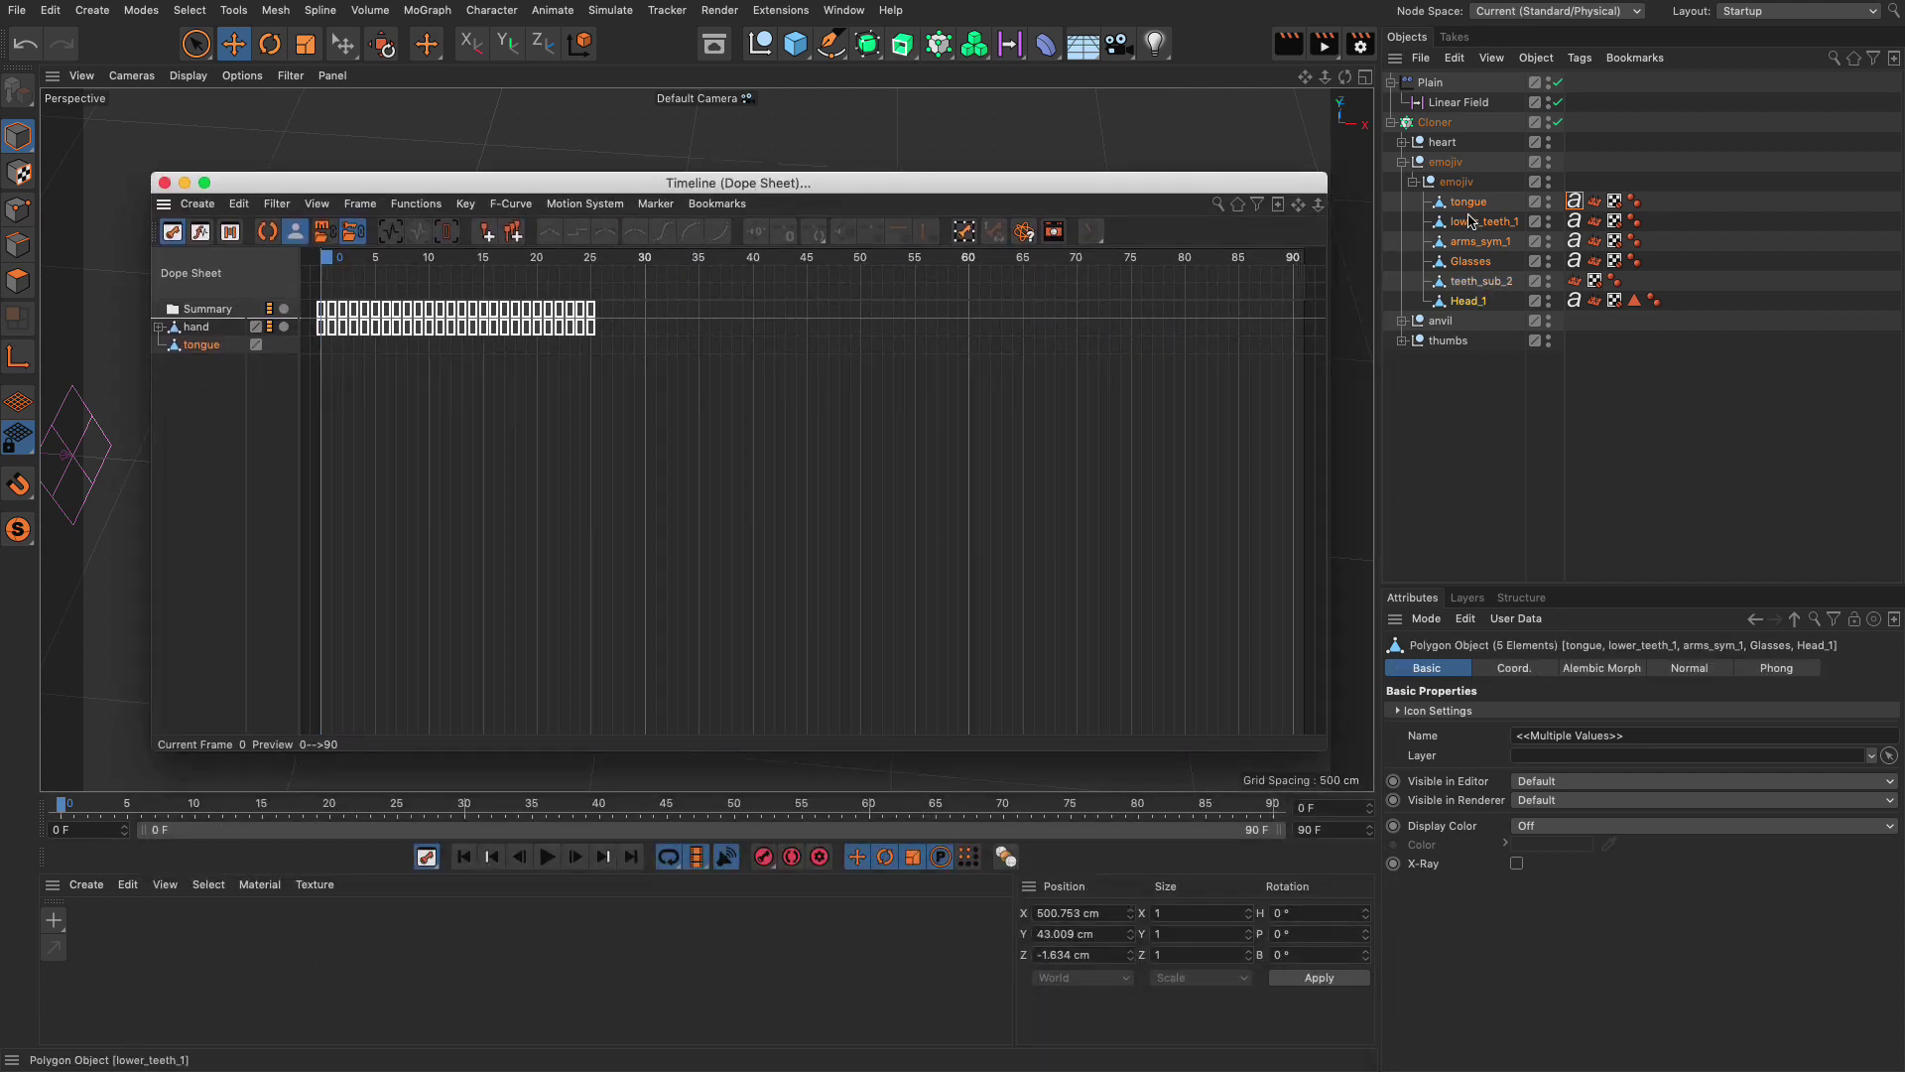
drag(1470, 220, 194, 400)
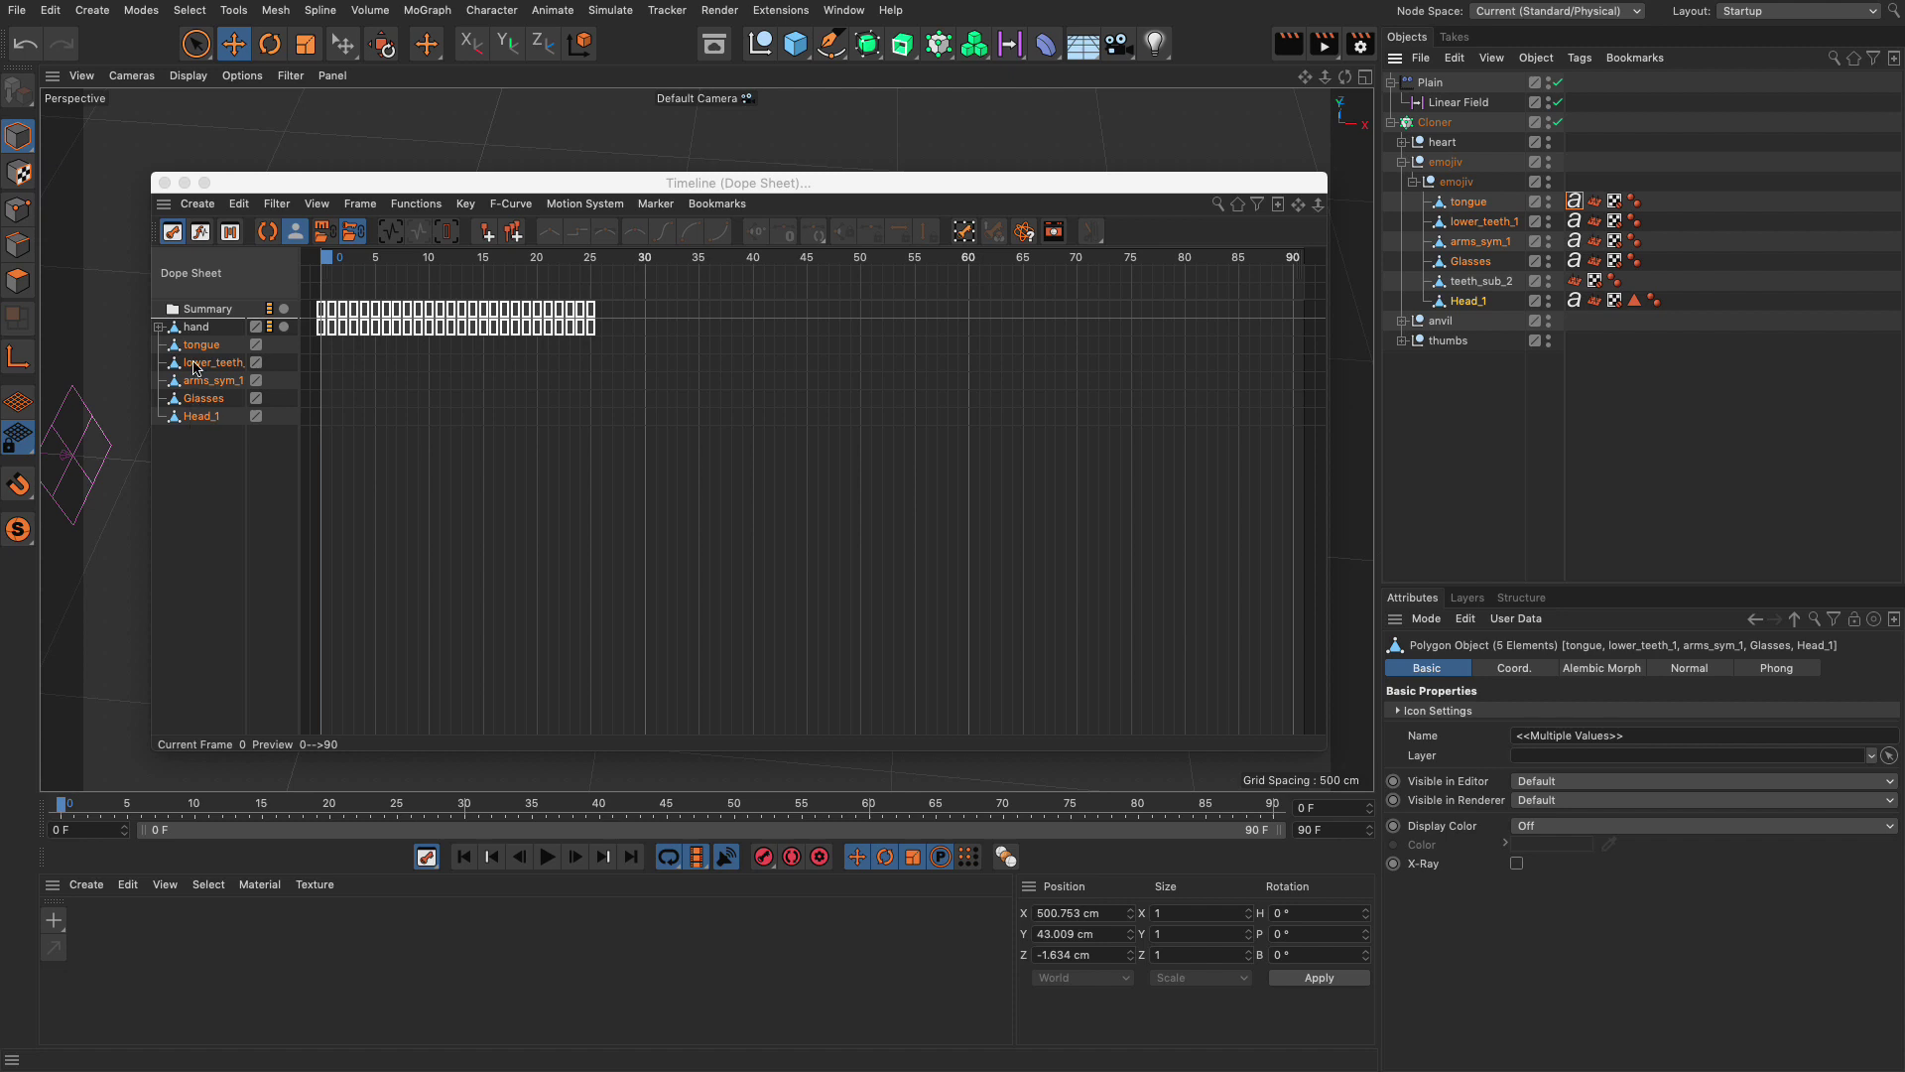
click(210, 425)
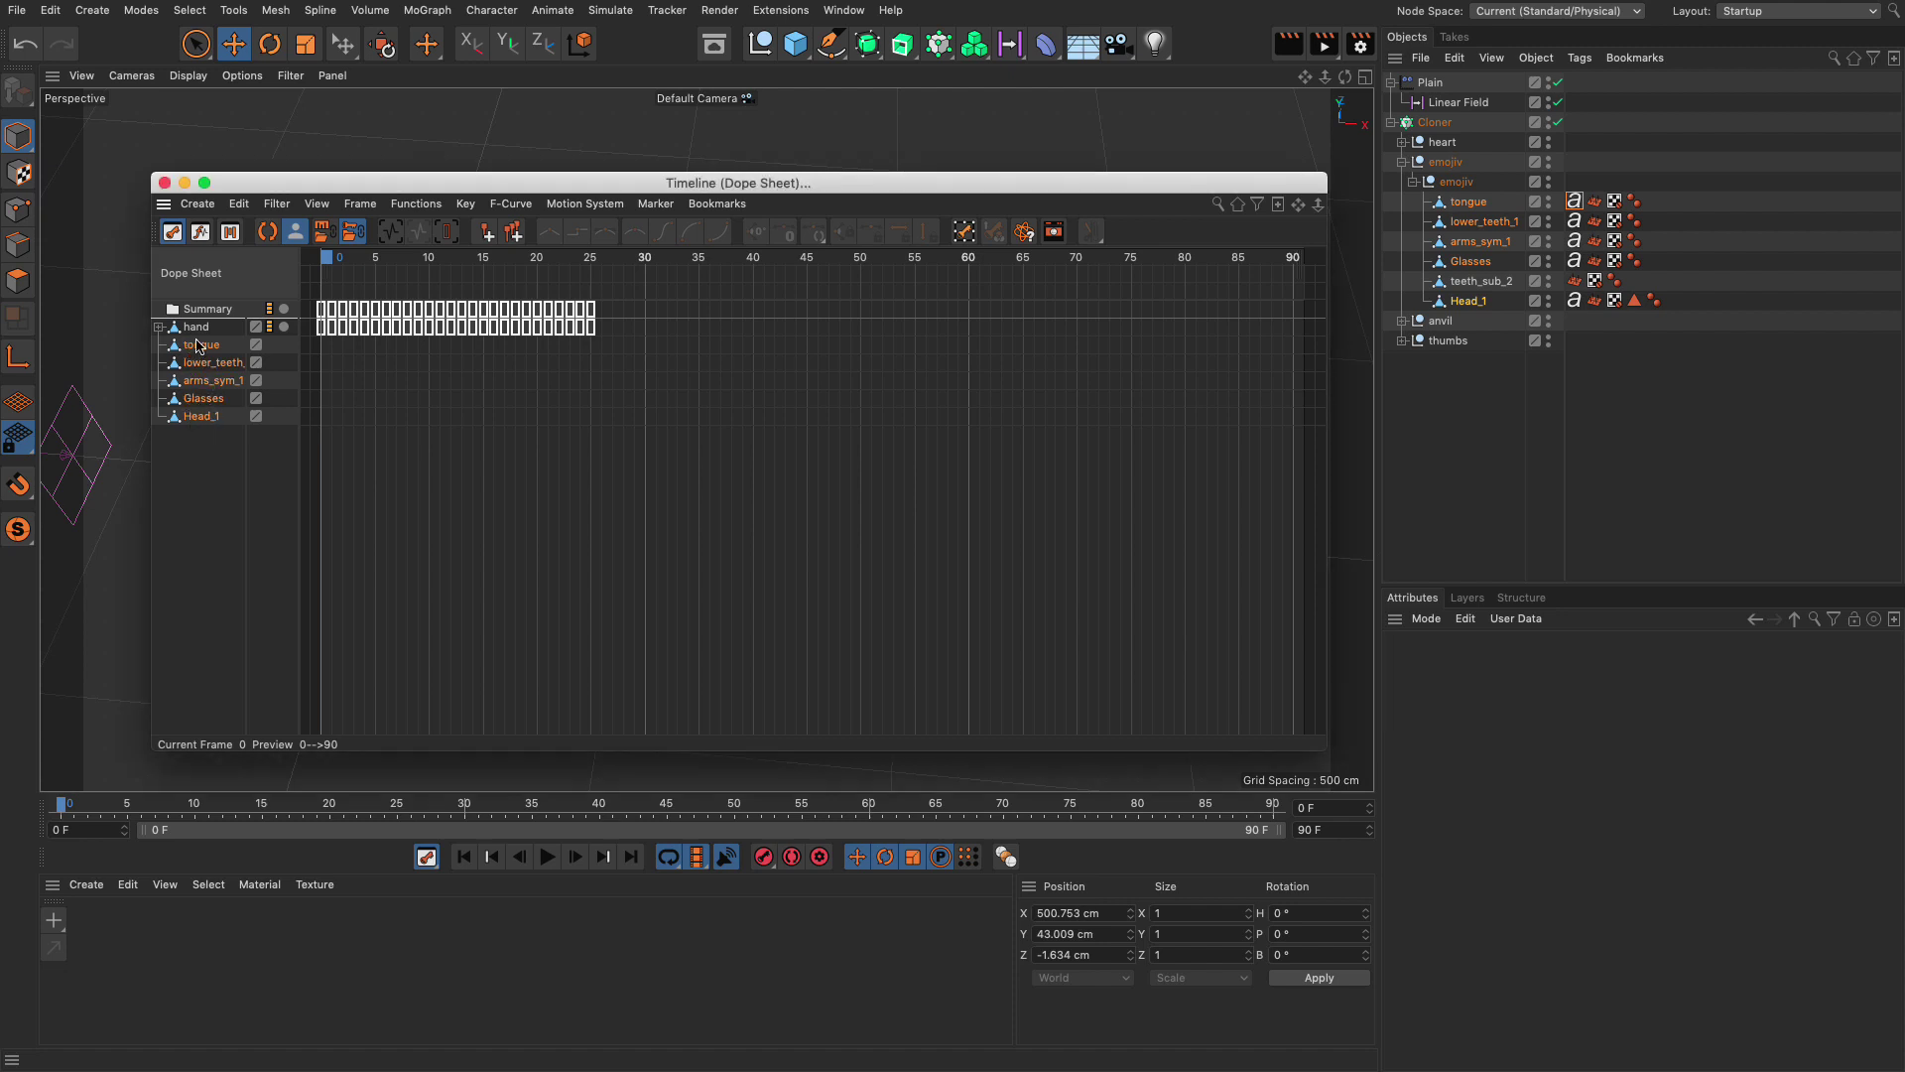
Step: Bake tongue, lower_teeth_1, arms_sym_1, Glasses and Head_1 from 0 F to 90 F with only PLA included
click(416, 204)
click(450, 303)
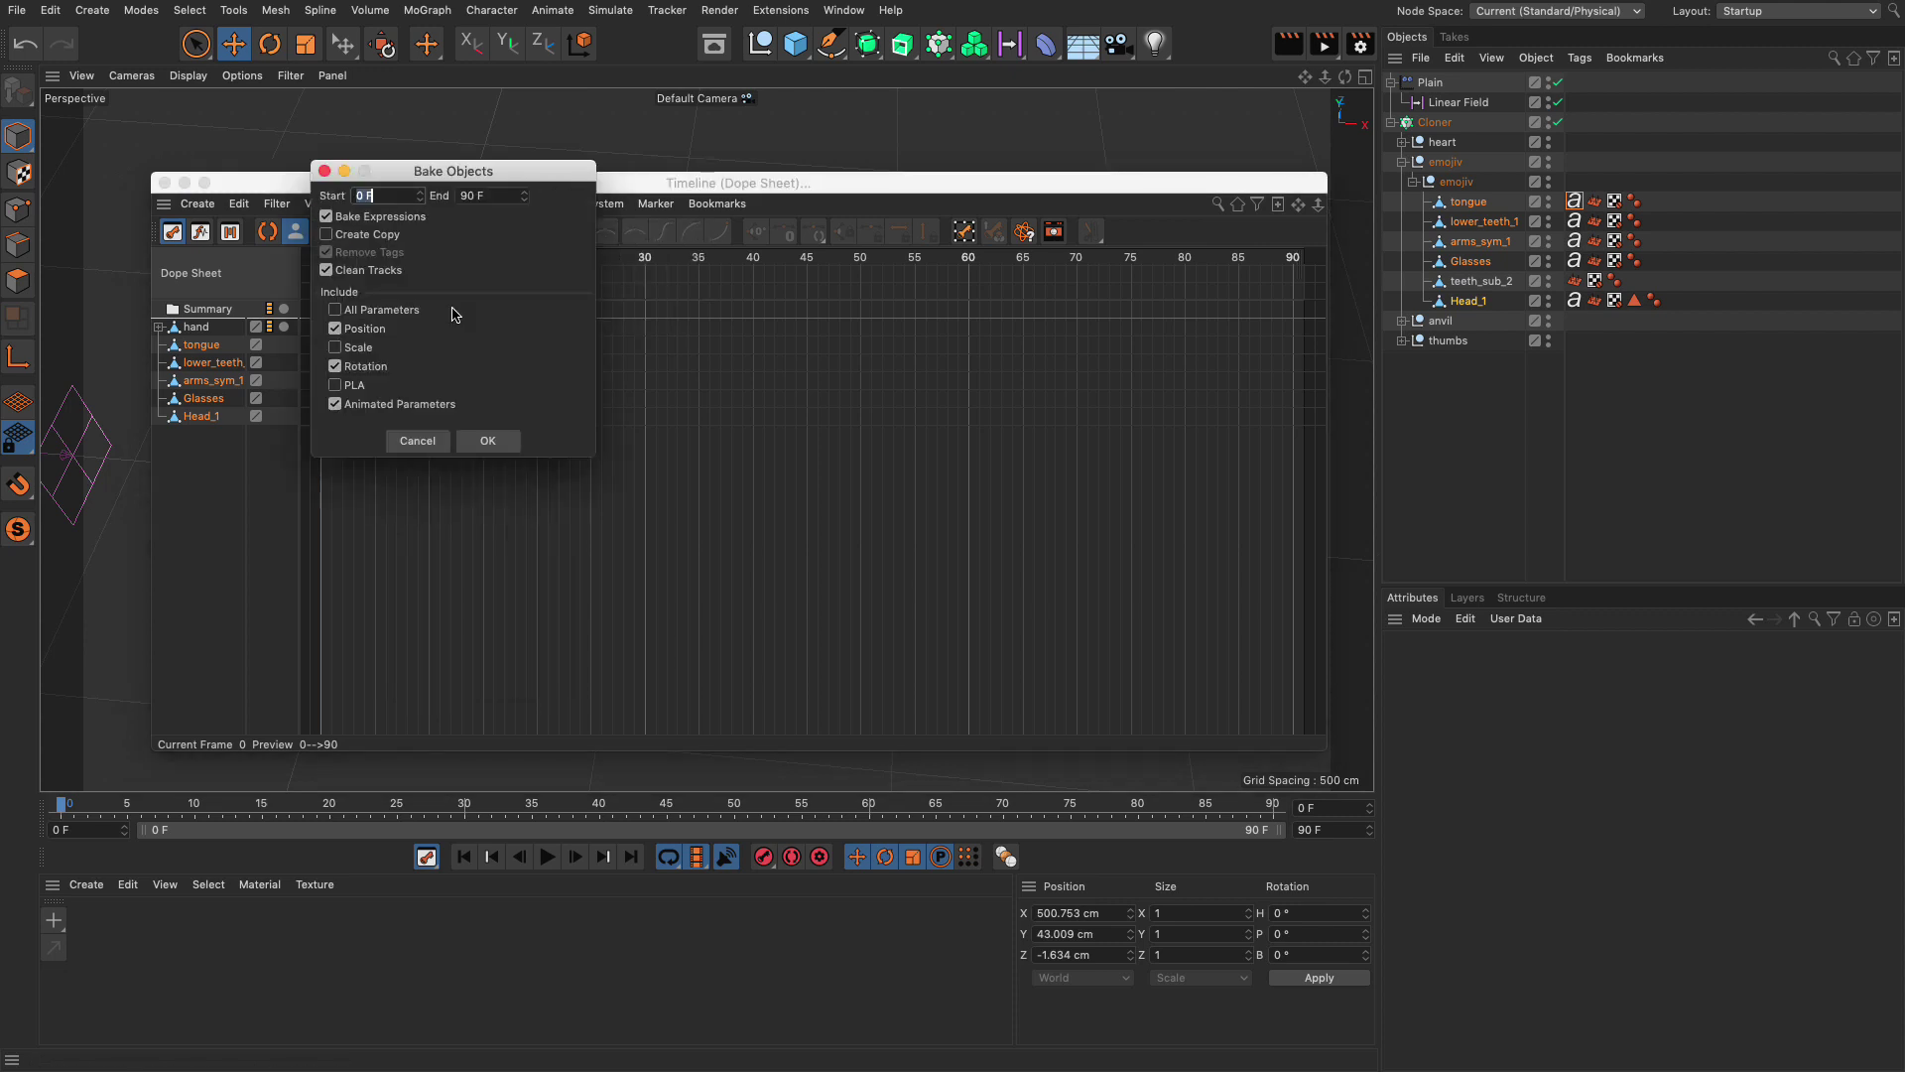
click(336, 366)
click(336, 404)
click(336, 329)
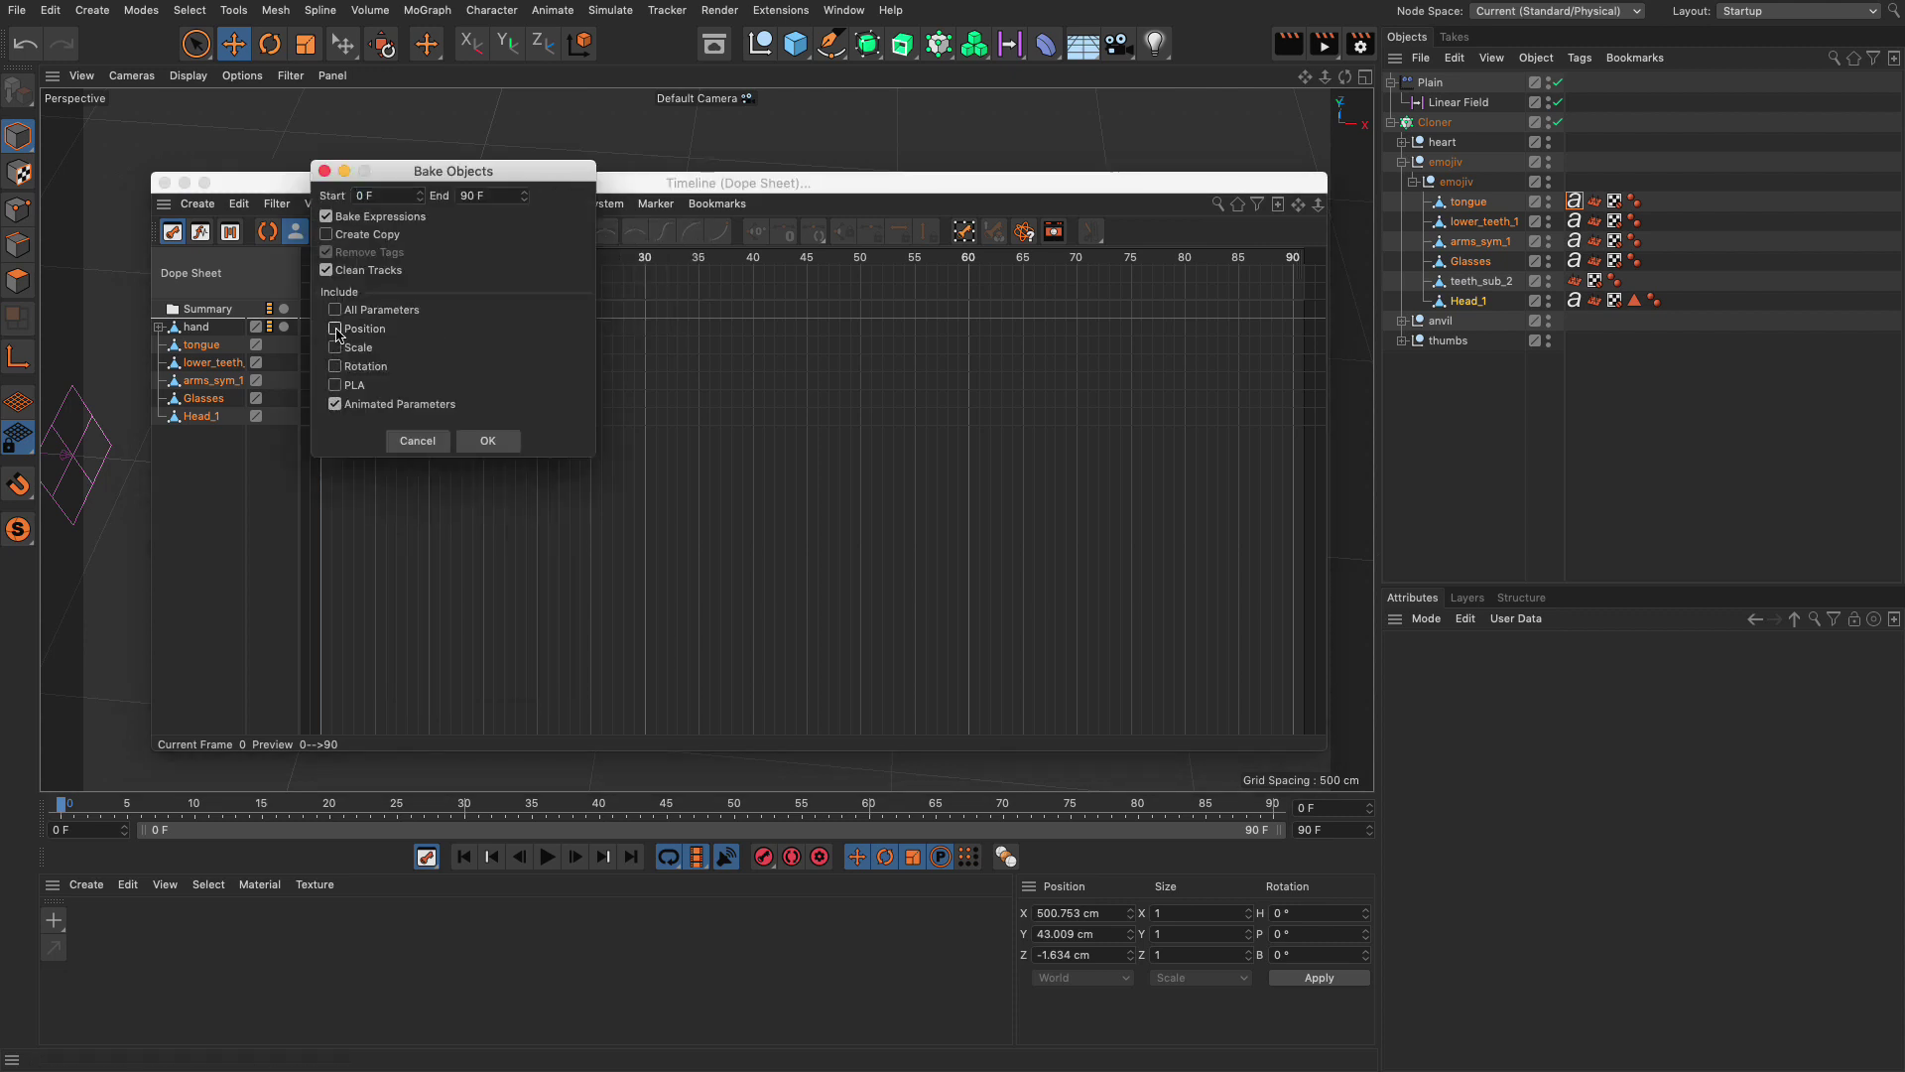
click(336, 385)
click(487, 440)
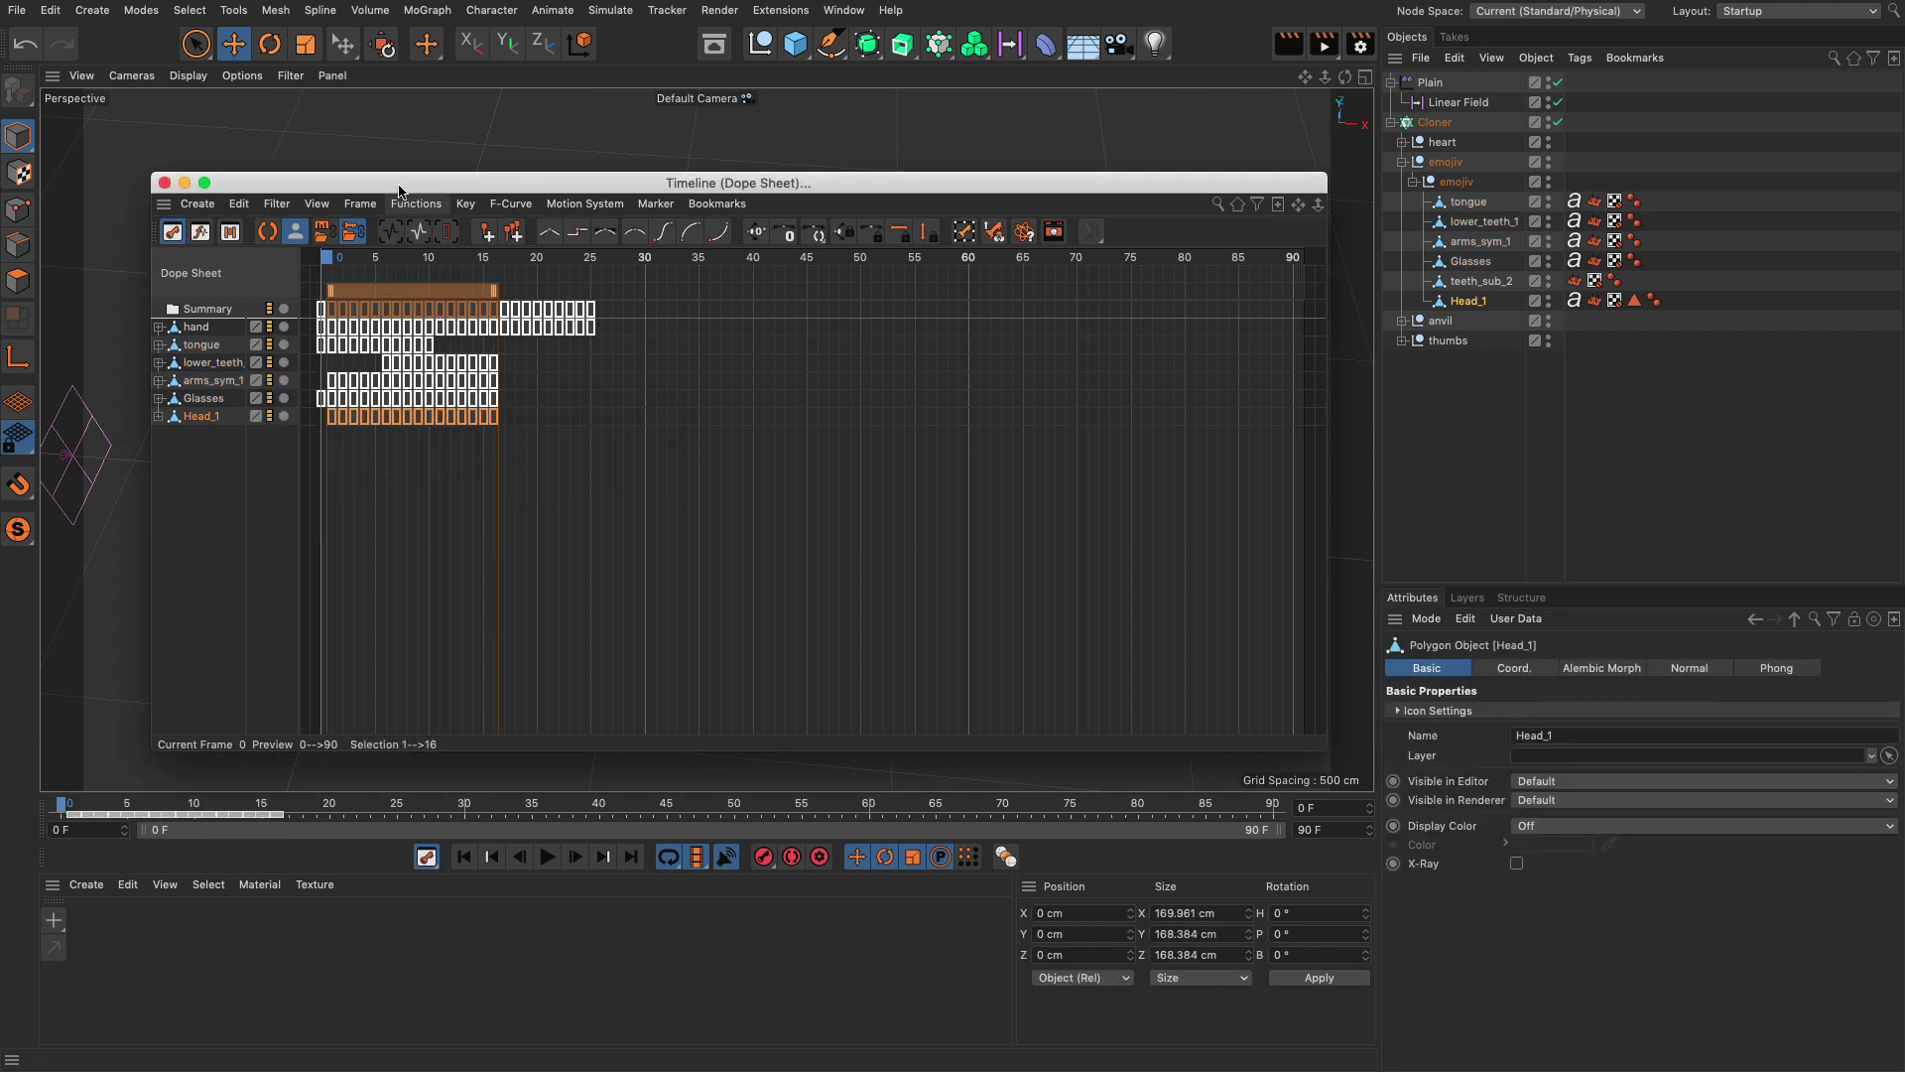
Step: Close the Dope Sheet, deselect everything, scrub through the animation to check the baked emoji and return to frame 0
drag(400, 190, 859, 523)
click(744, 525)
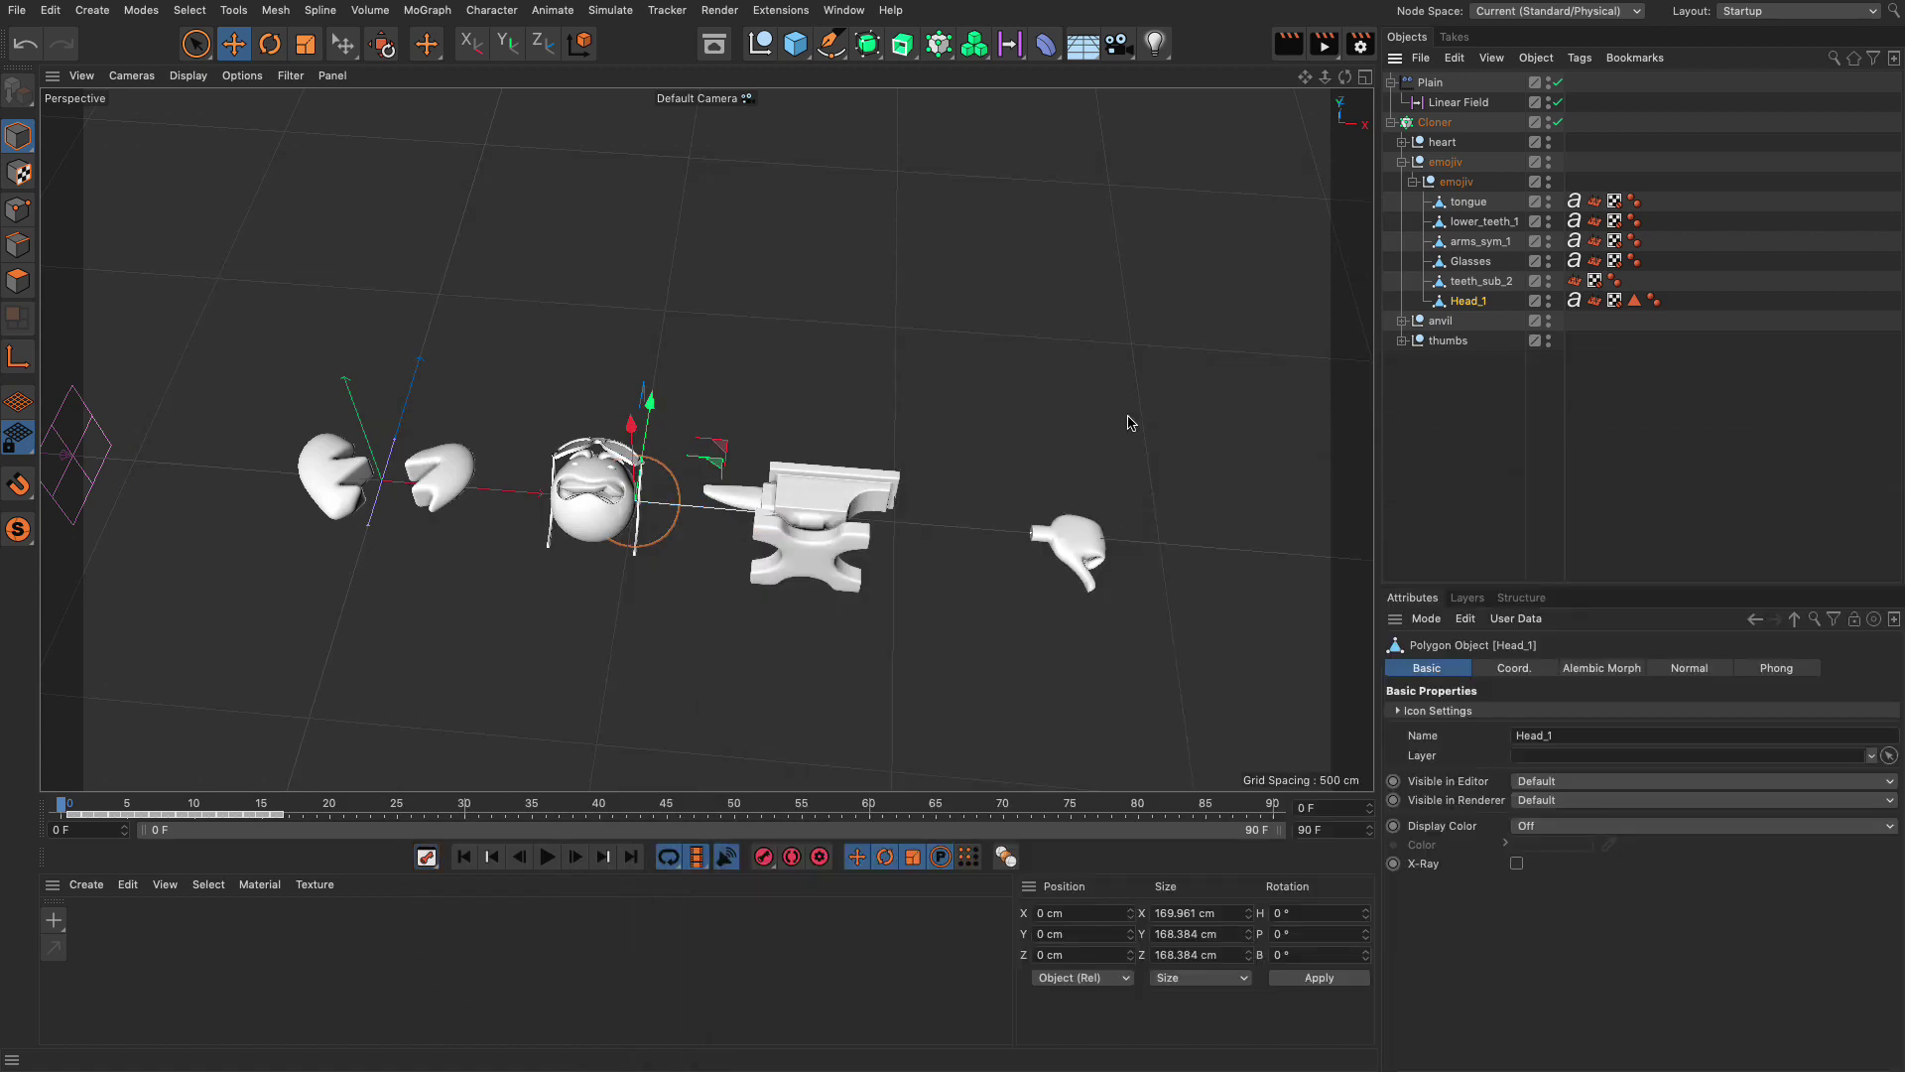
click(548, 702)
drag(69, 814, 262, 806)
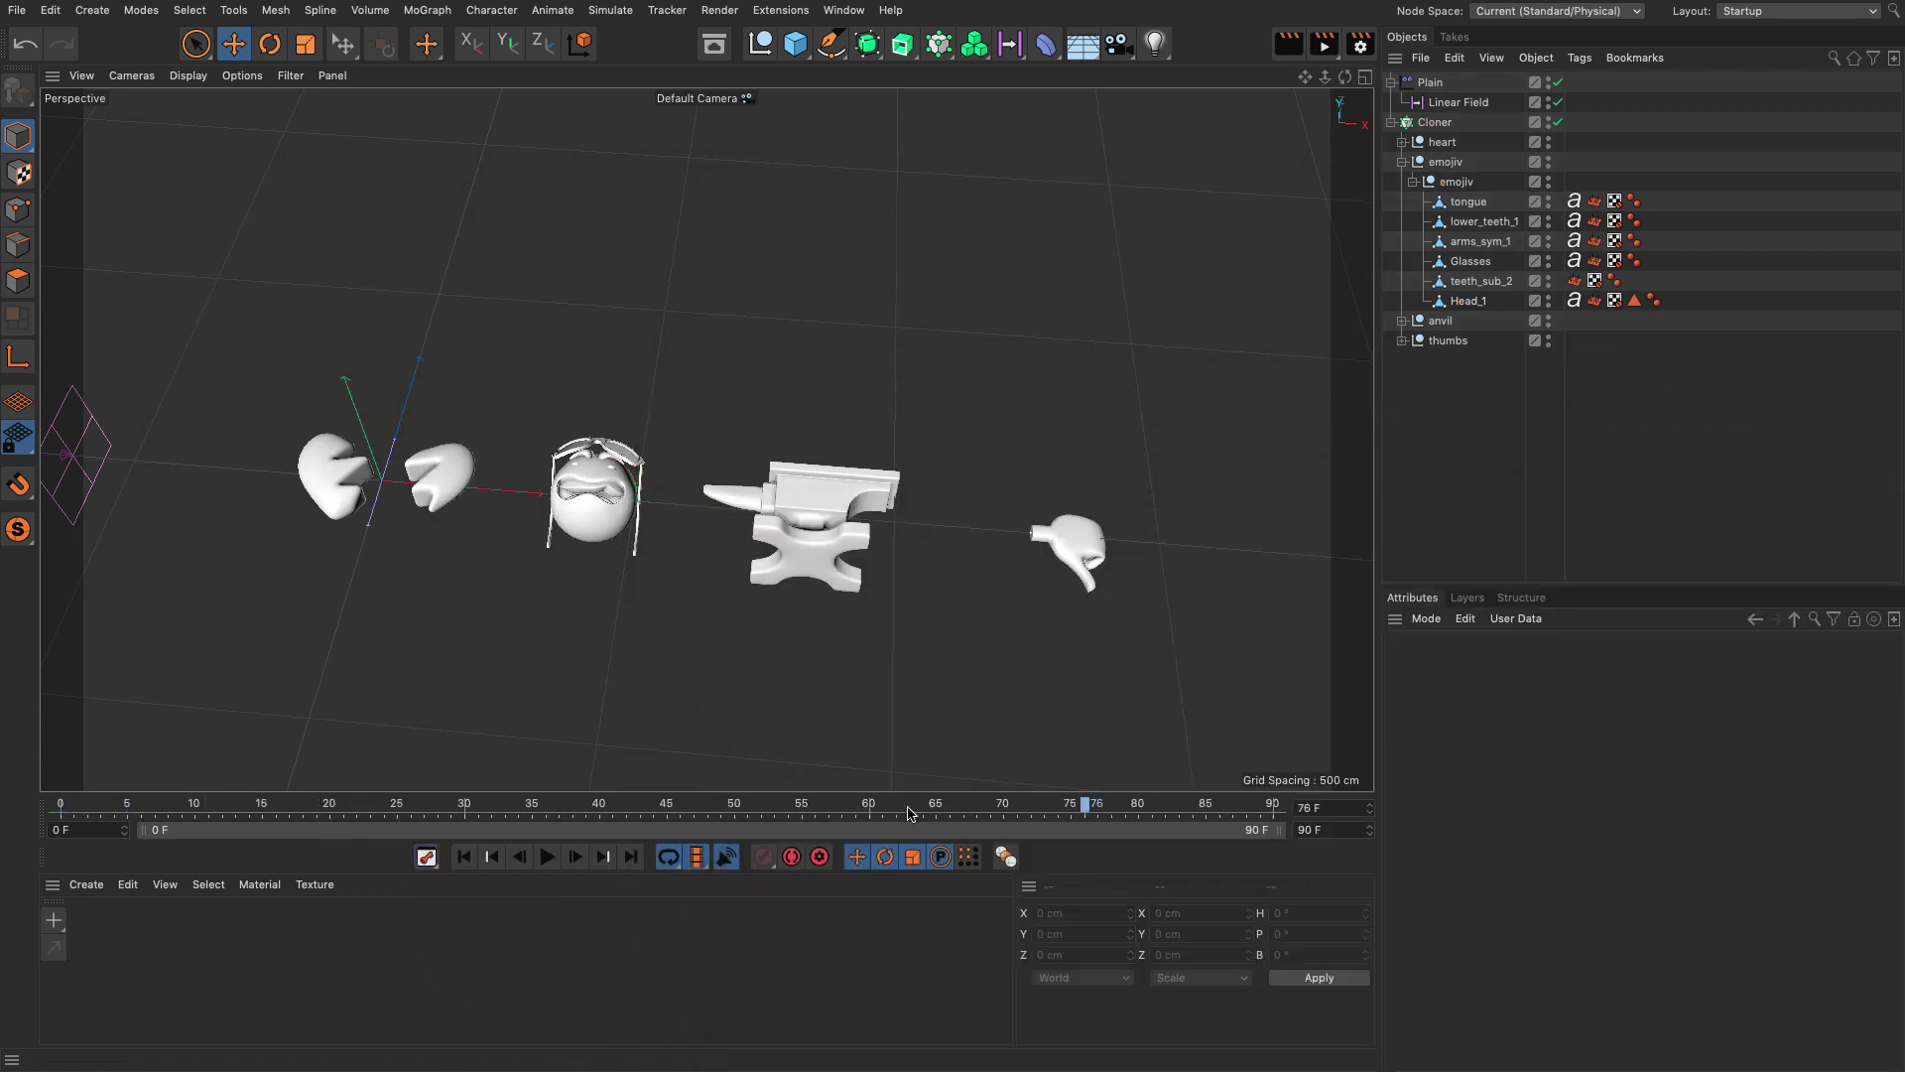
key(shift+f)
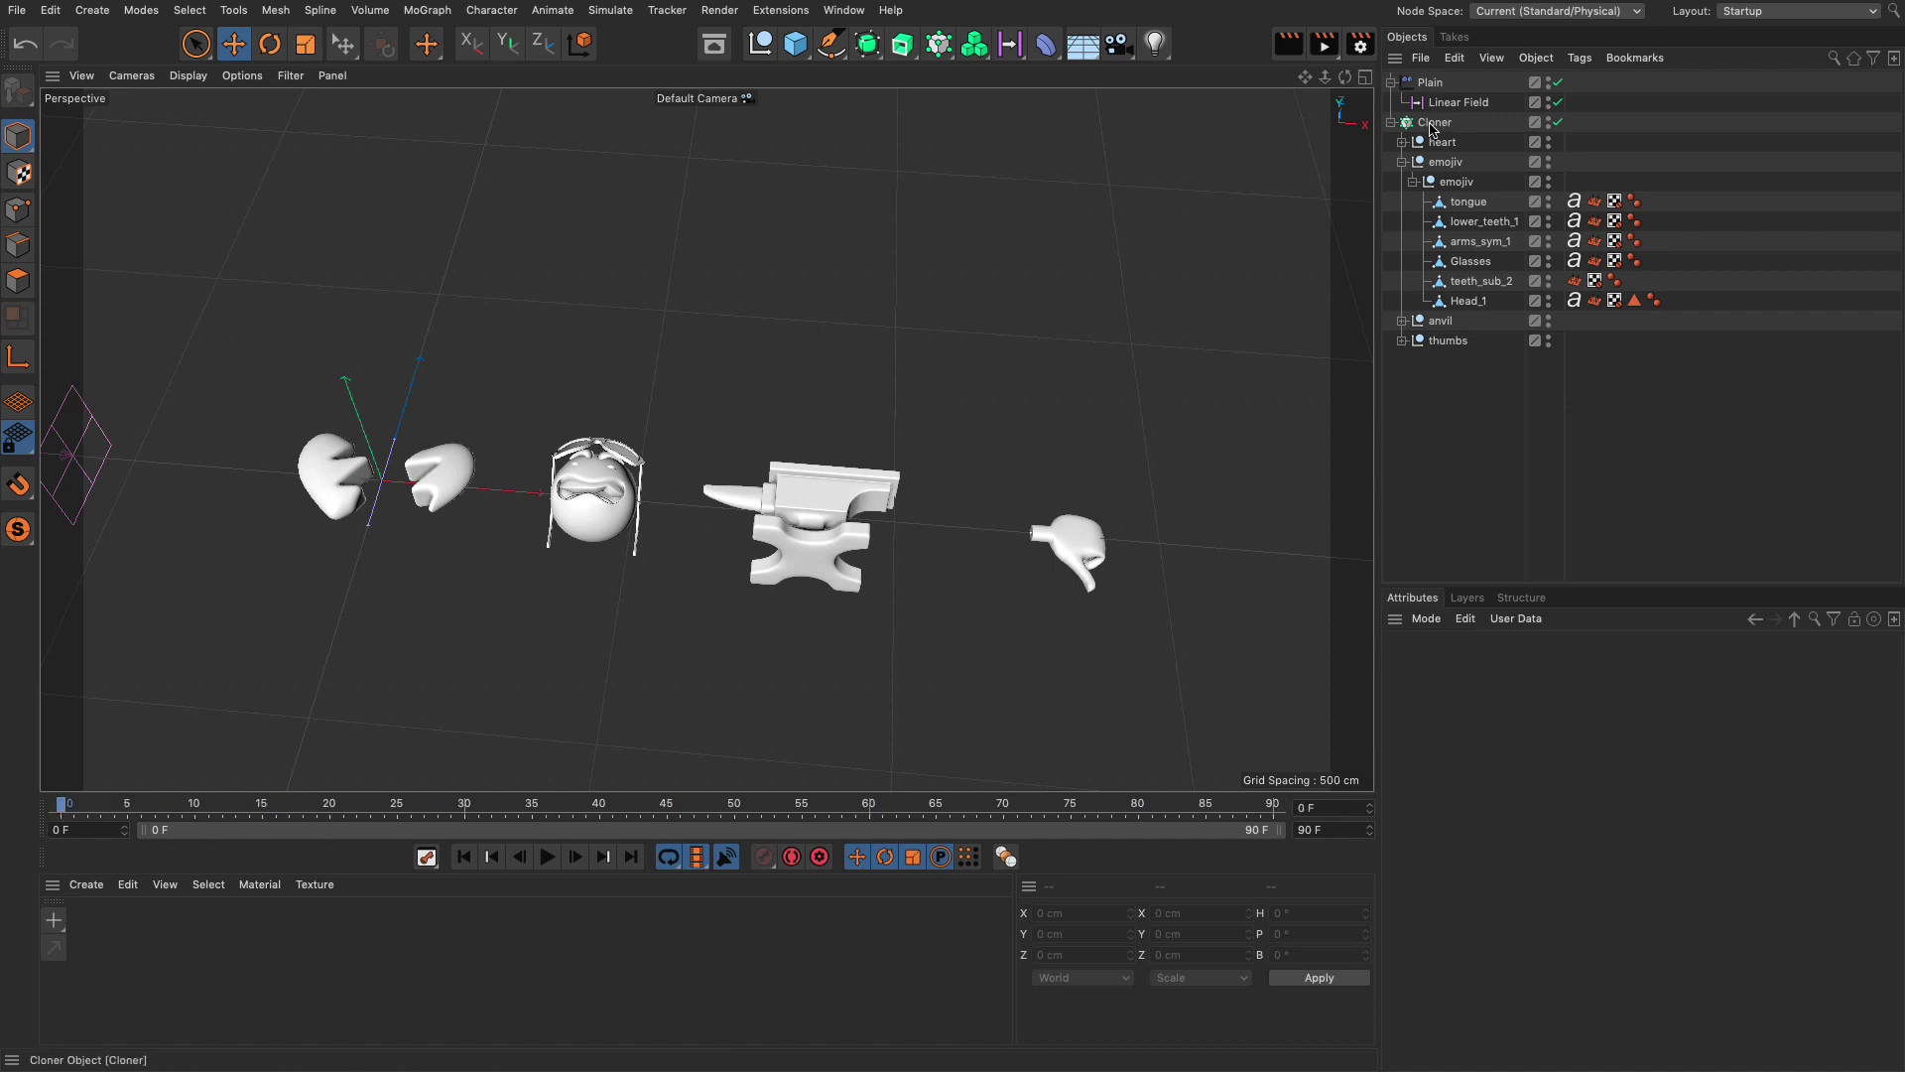
Step: Collapse the emojiv group and move the Linear Field along the row, closer to the heart clone
click(1401, 161)
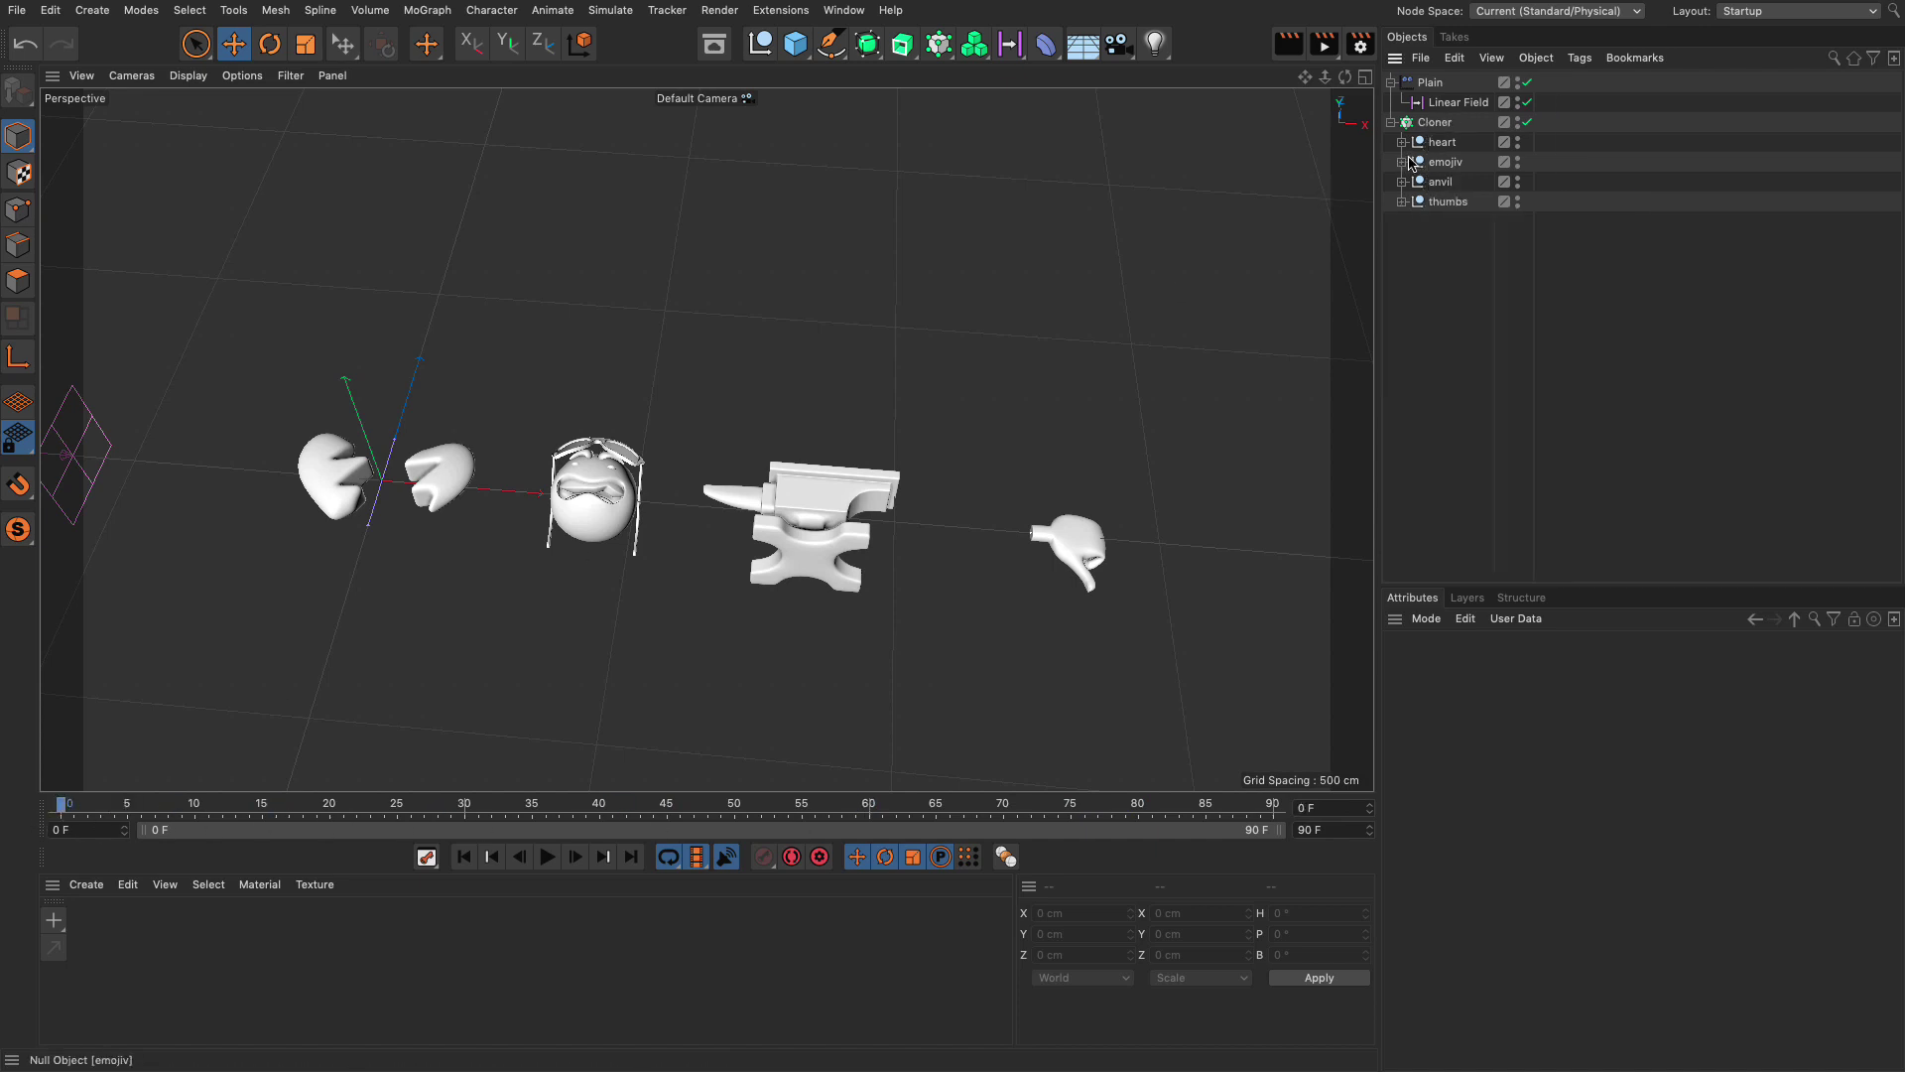
click(1451, 104)
drag(199, 476, 298, 553)
Step: Show the Cloner's Transform settings with its time and animation mode options
click(1435, 122)
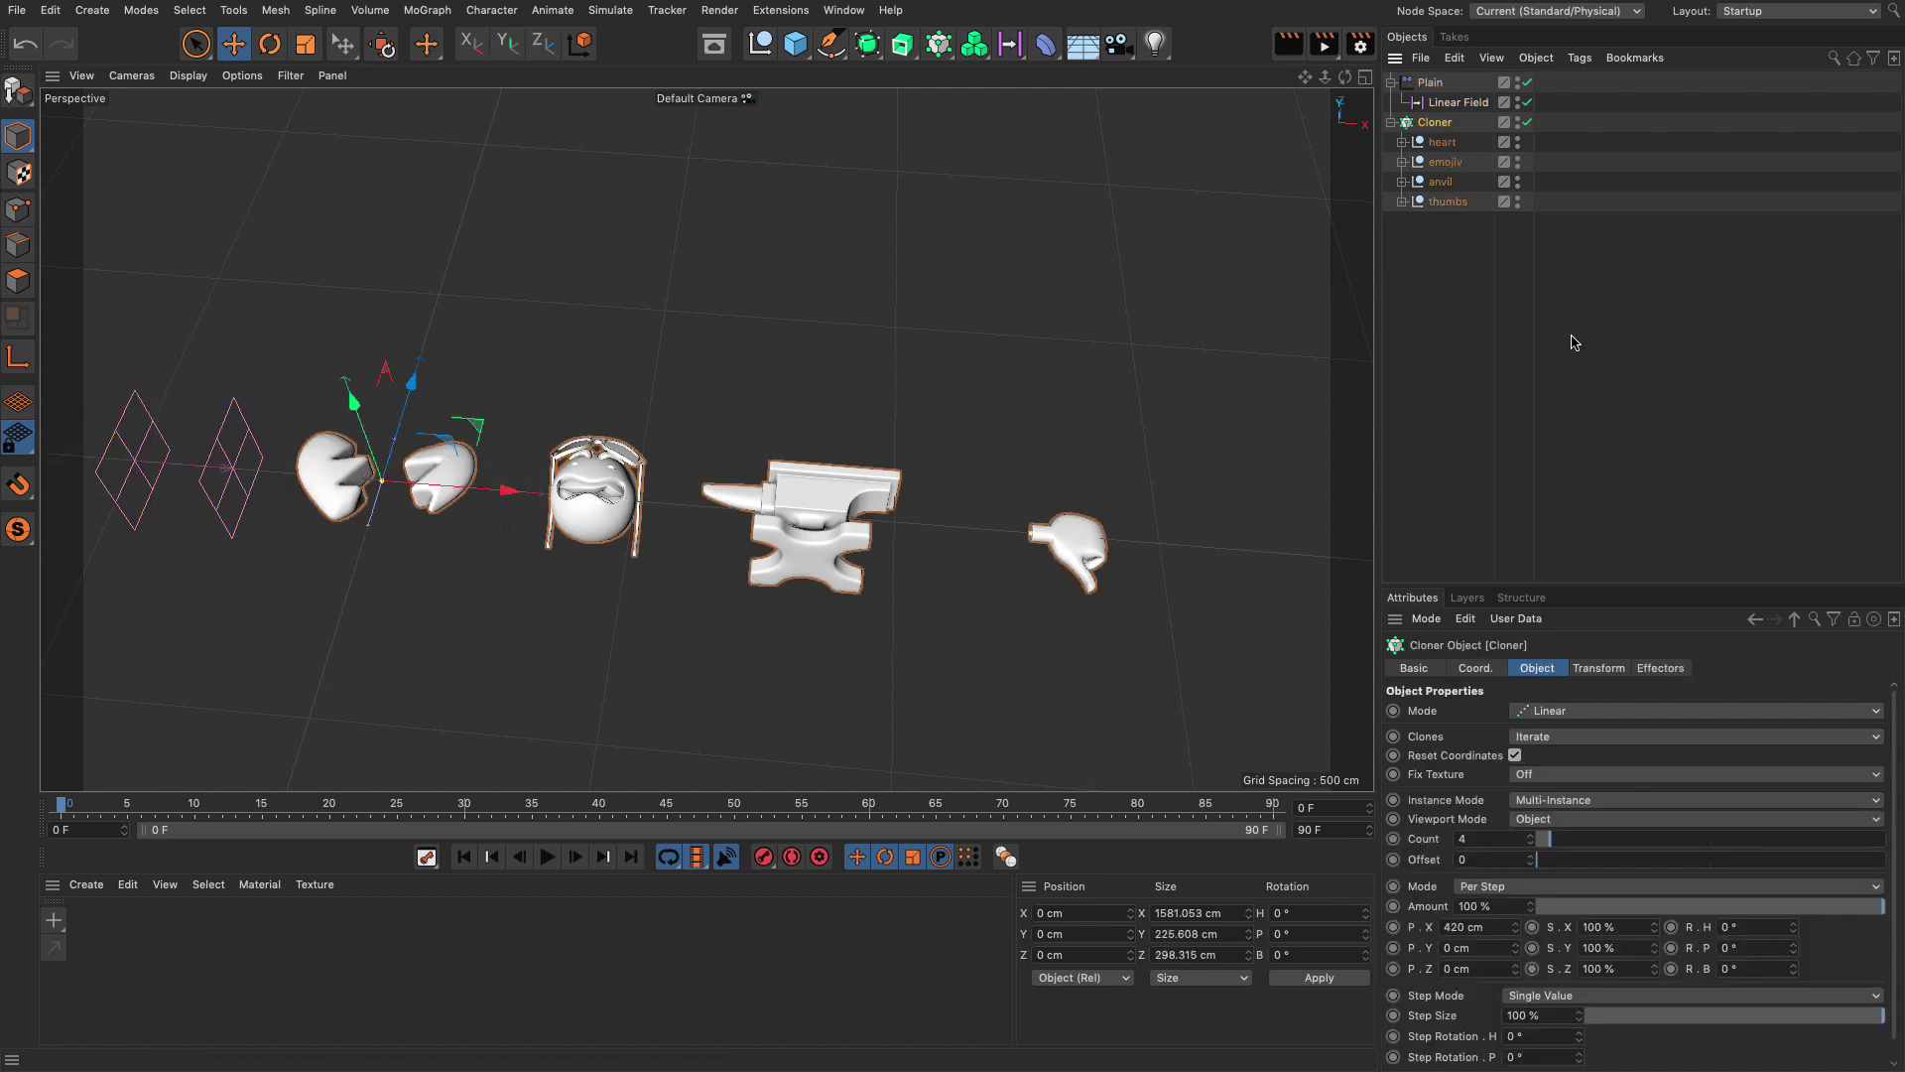
click(1605, 667)
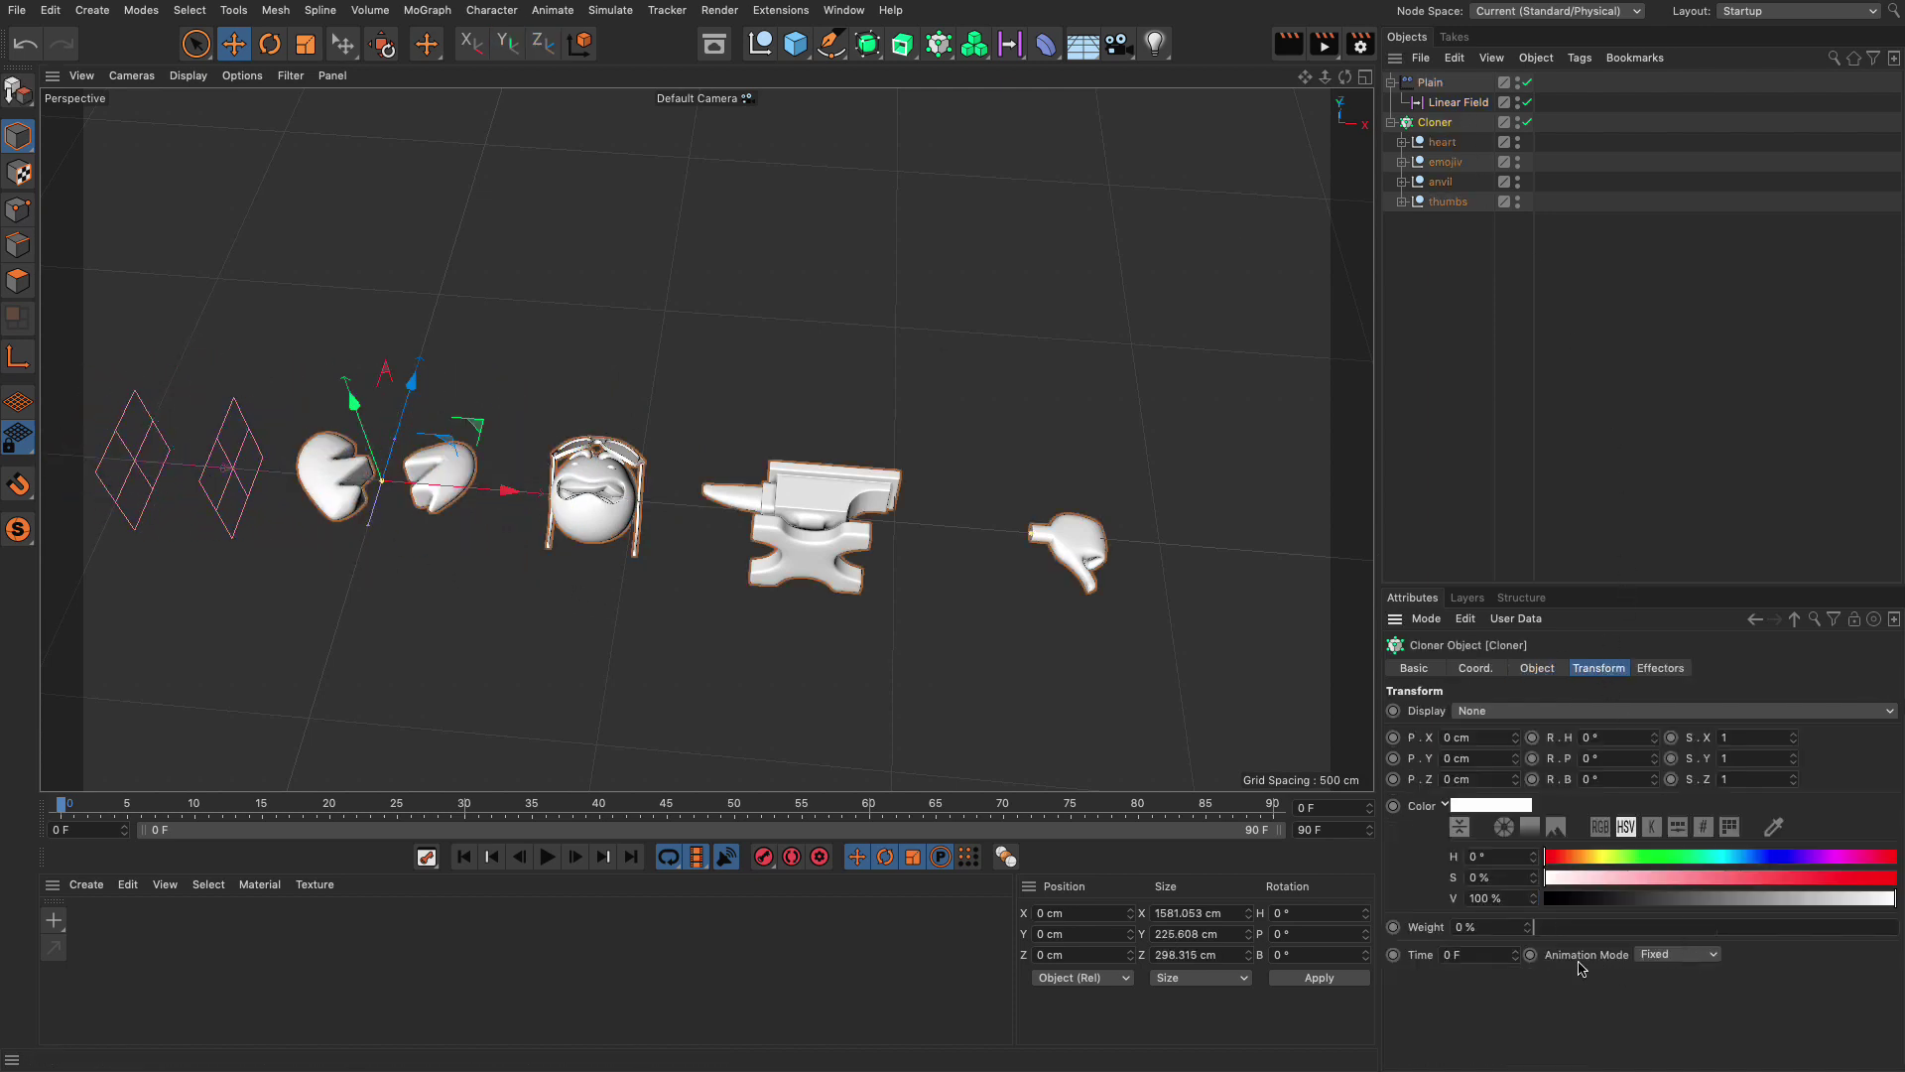